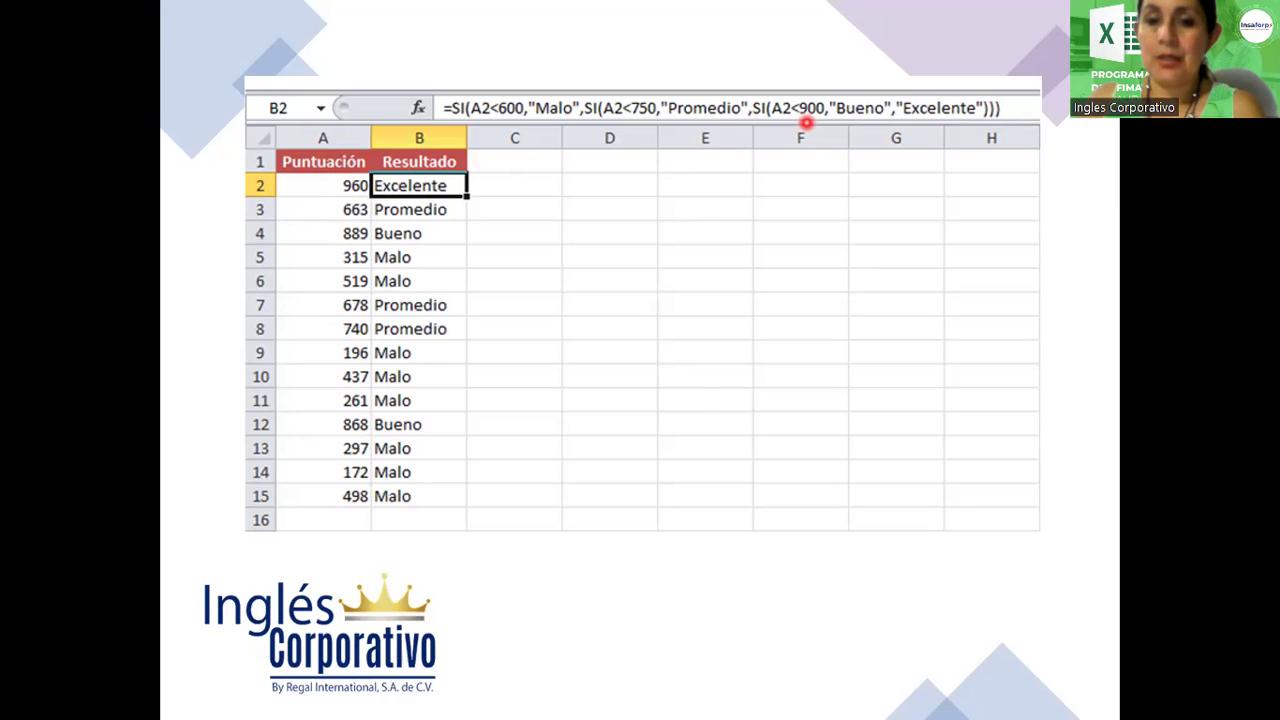
Step: Advance past the last slide with the nested SI example and exit the slide show
{"action": "left_click", "coordinate": [696, 398]}
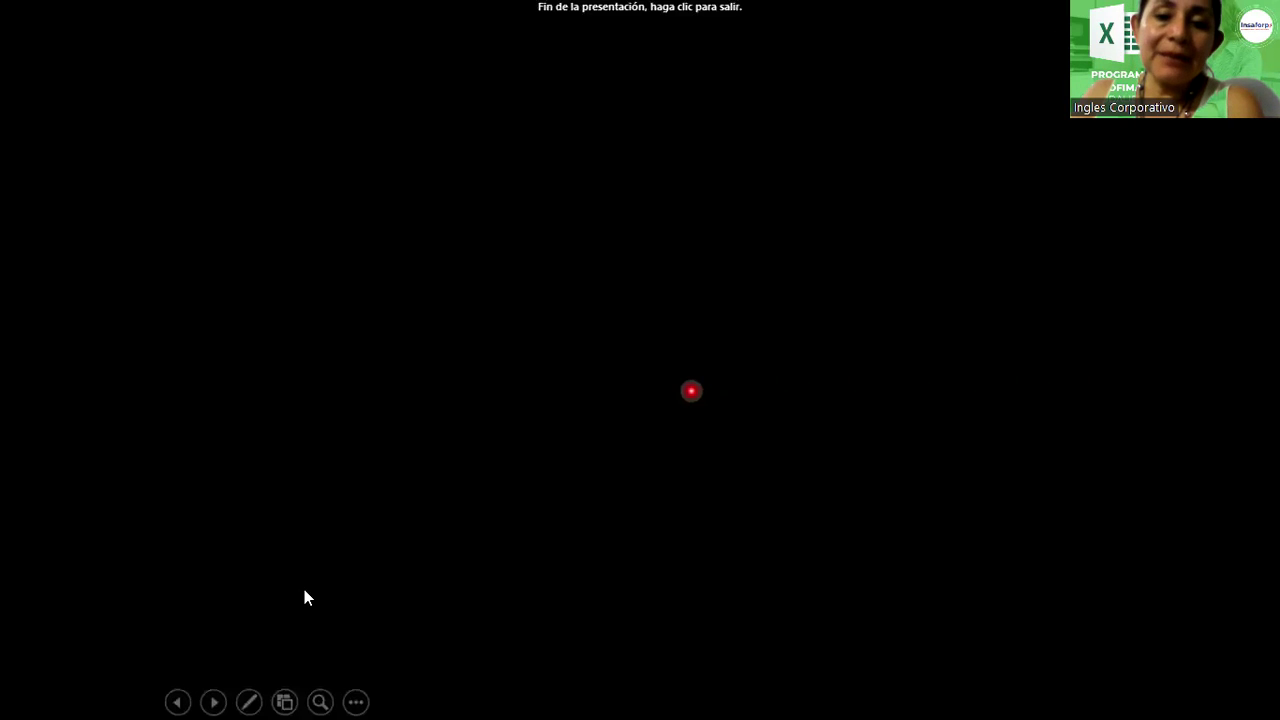
{"action": "left_click", "coordinate": [311, 453]}
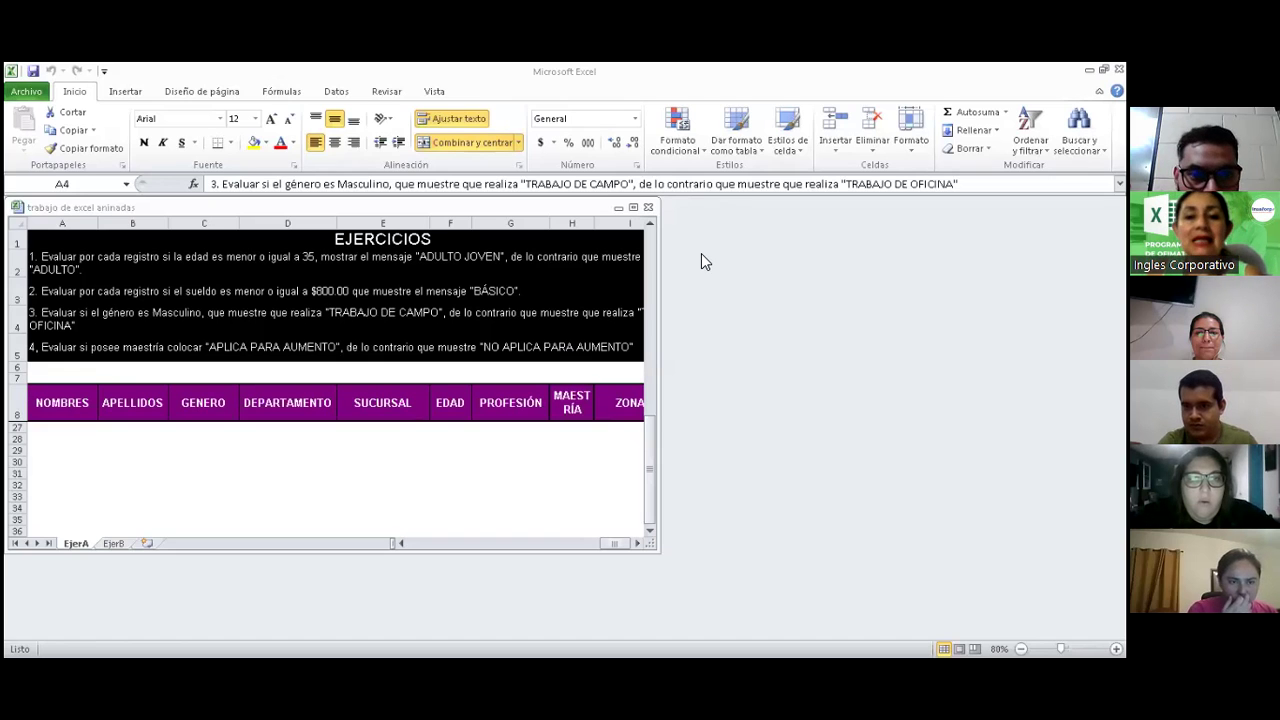
Step: Maximize the exercise workbook and bring the employee records and answer columns 1 to 4 into view
{"action": "left_click", "coordinate": [634, 209]}
{"action": "left_click", "coordinate": [634, 209]}
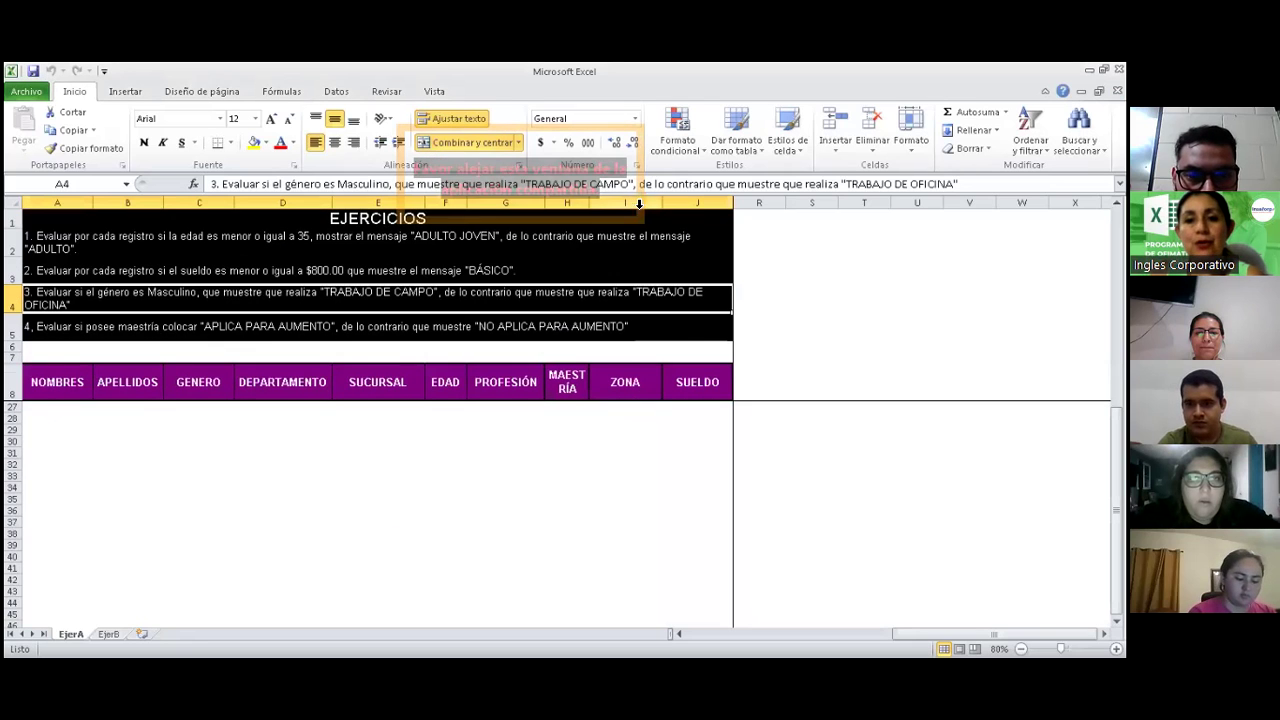
{"action": "scroll", "coordinate": [576, 458], "scroll_direction": "up", "scroll_amount": 1}
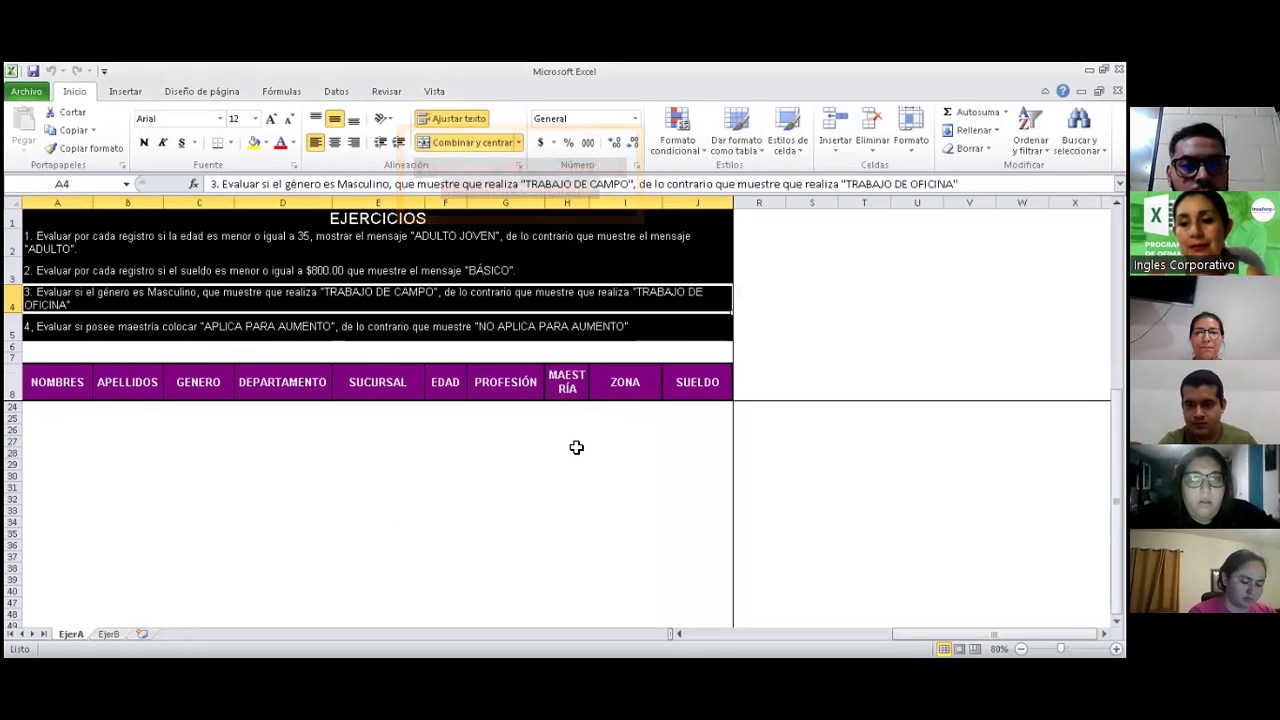
{"action": "left_click_drag", "start_coordinate": [955, 633], "coordinate": [850, 636]}
{"action": "scroll", "coordinate": [604, 588], "scroll_direction": "up", "scroll_amount": 5}
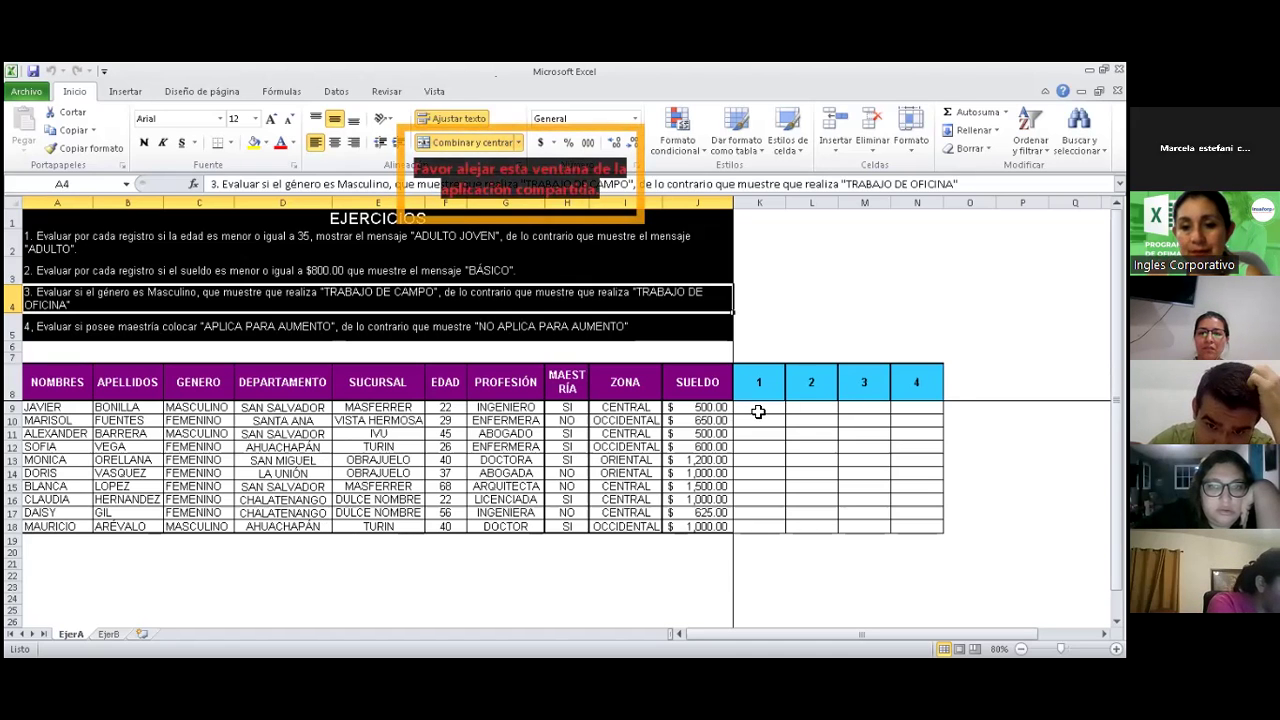
Step: Begin an SI formula in K9 that tests whether the age in F9 is less than or equal to 35
{"action": "left_click", "coordinate": [758, 411]}
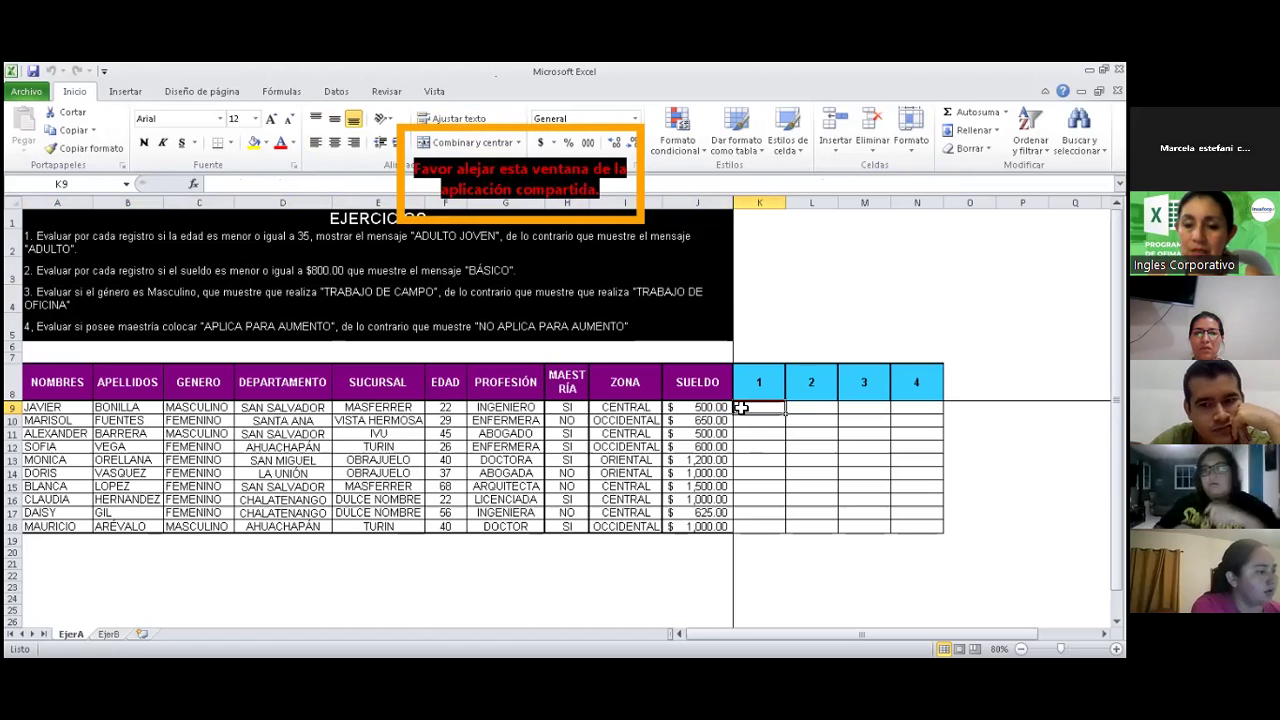
{"action": "type", "text": "=s"}
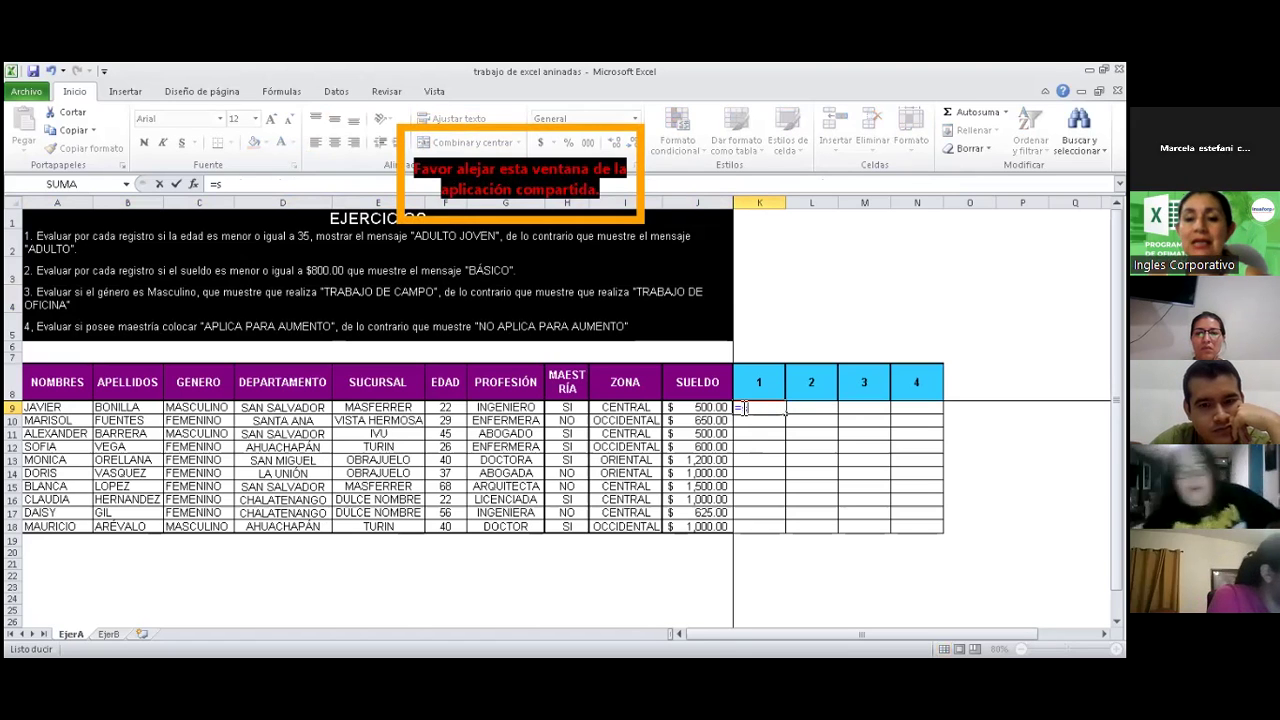
{"action": "type", "text": "i"}
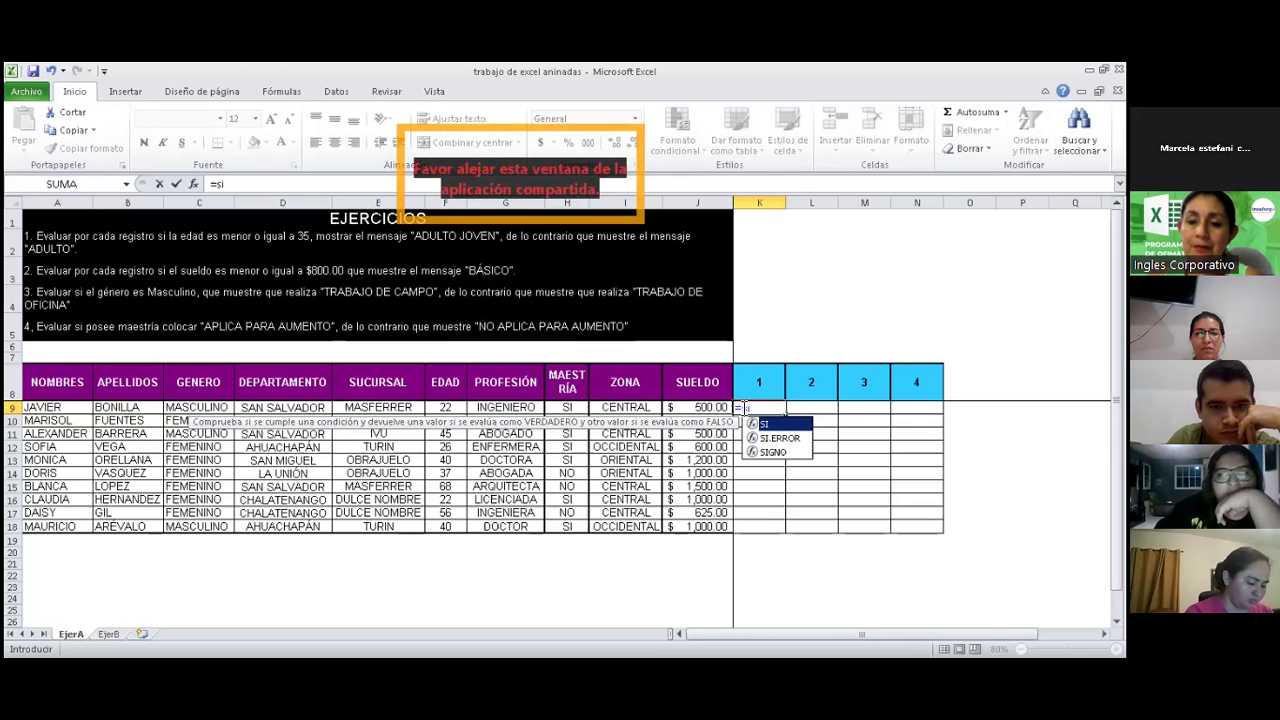
{"action": "type", "text": "("}
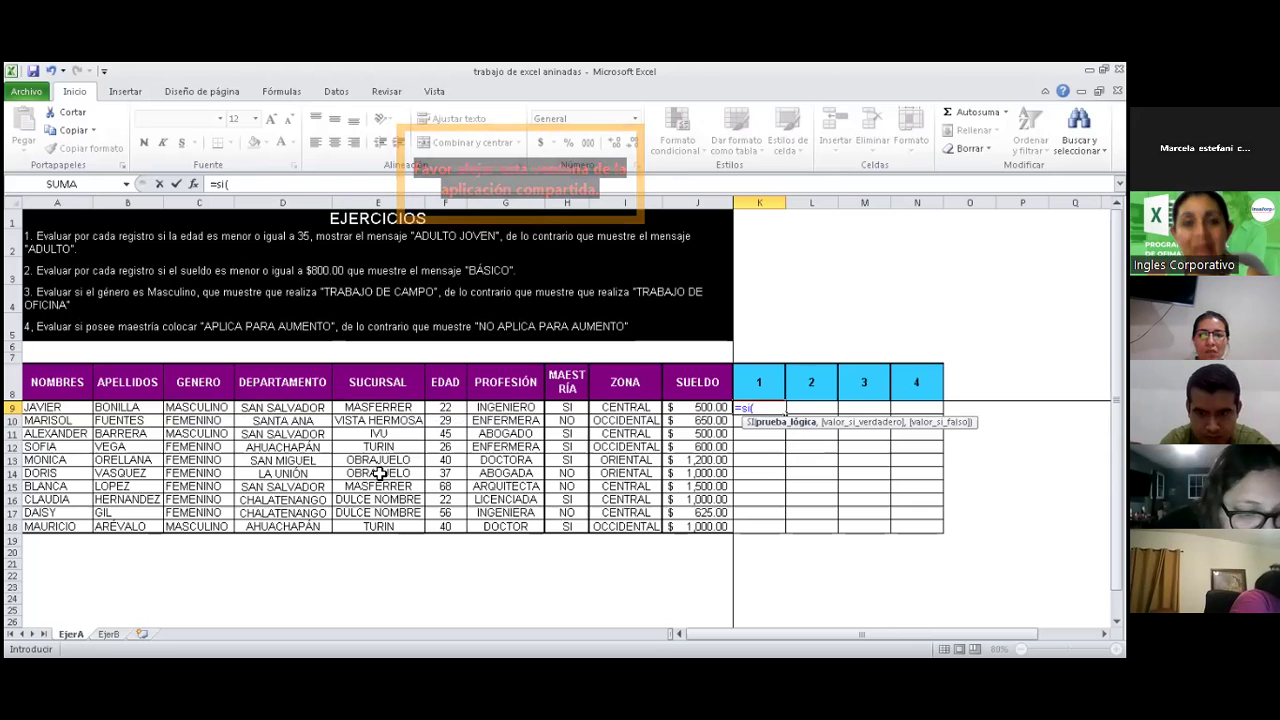
{"action": "left_click", "coordinate": [448, 408]}
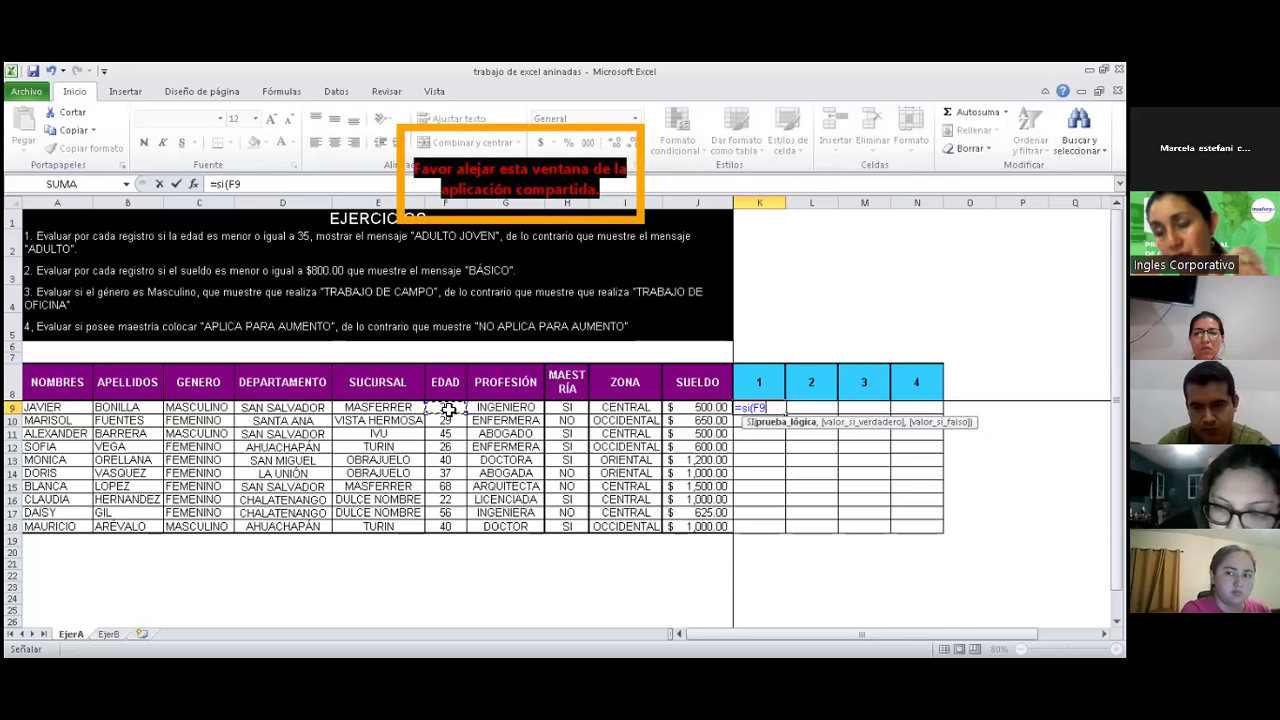
{"action": "type", "text": ">"}
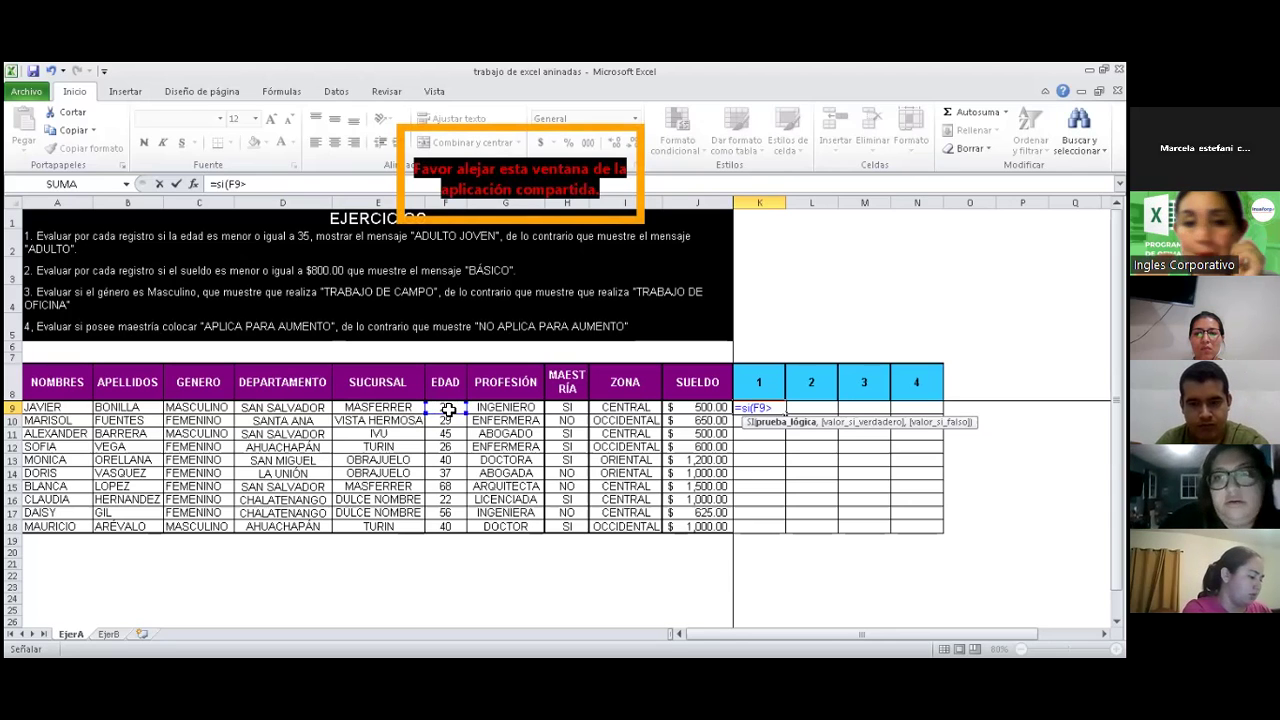
{"action": "key", "text": "BackSpace"}
{"action": "type", "text": "<"}
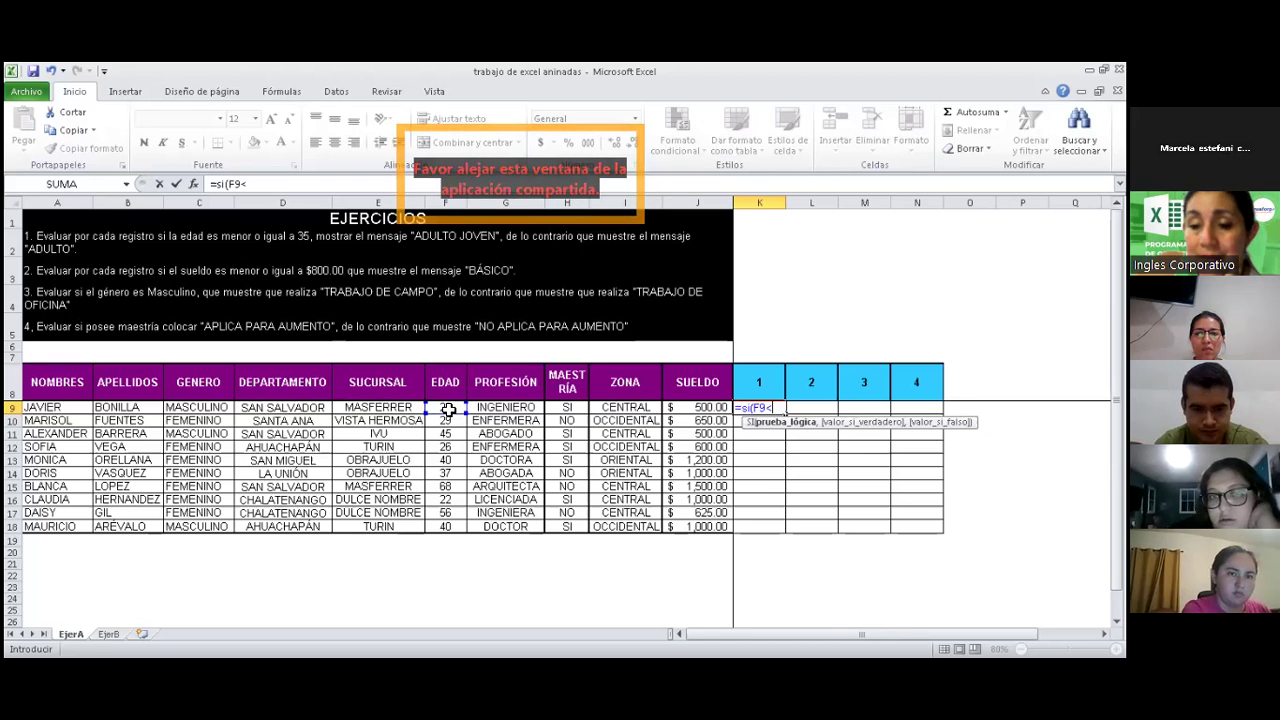
{"action": "type", "text": "="}
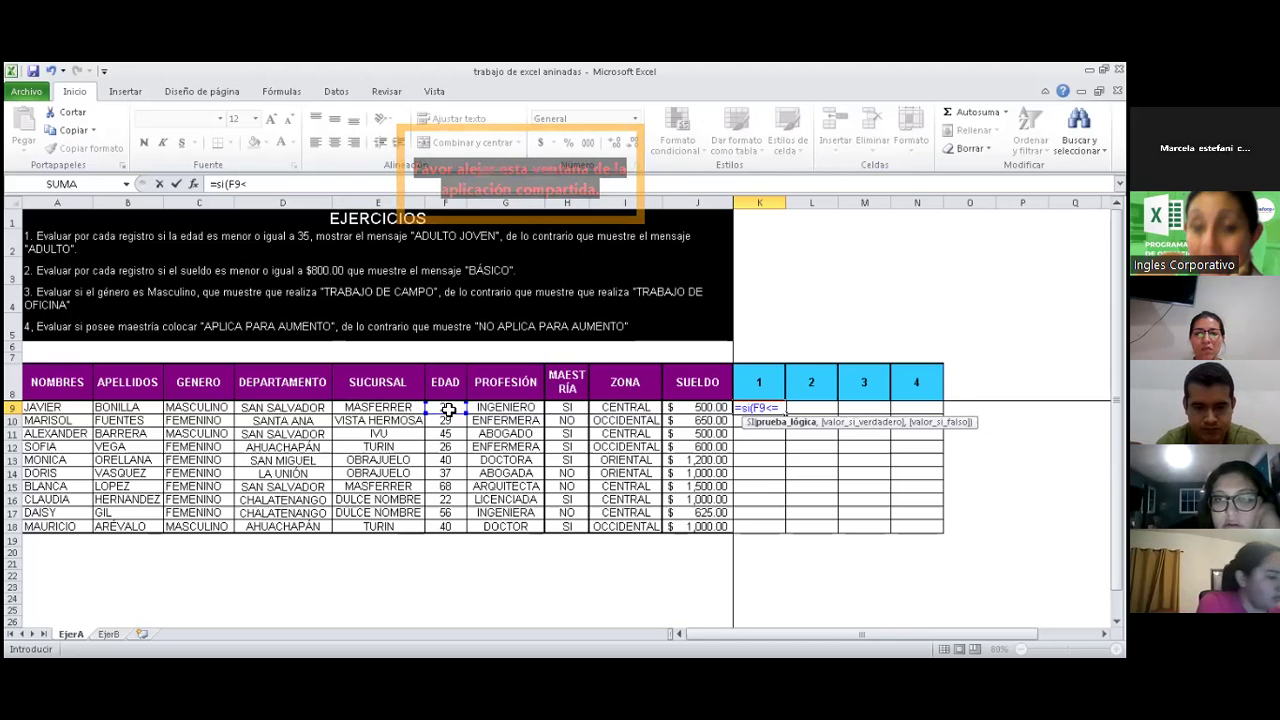
{"action": "type", "text": "35"}
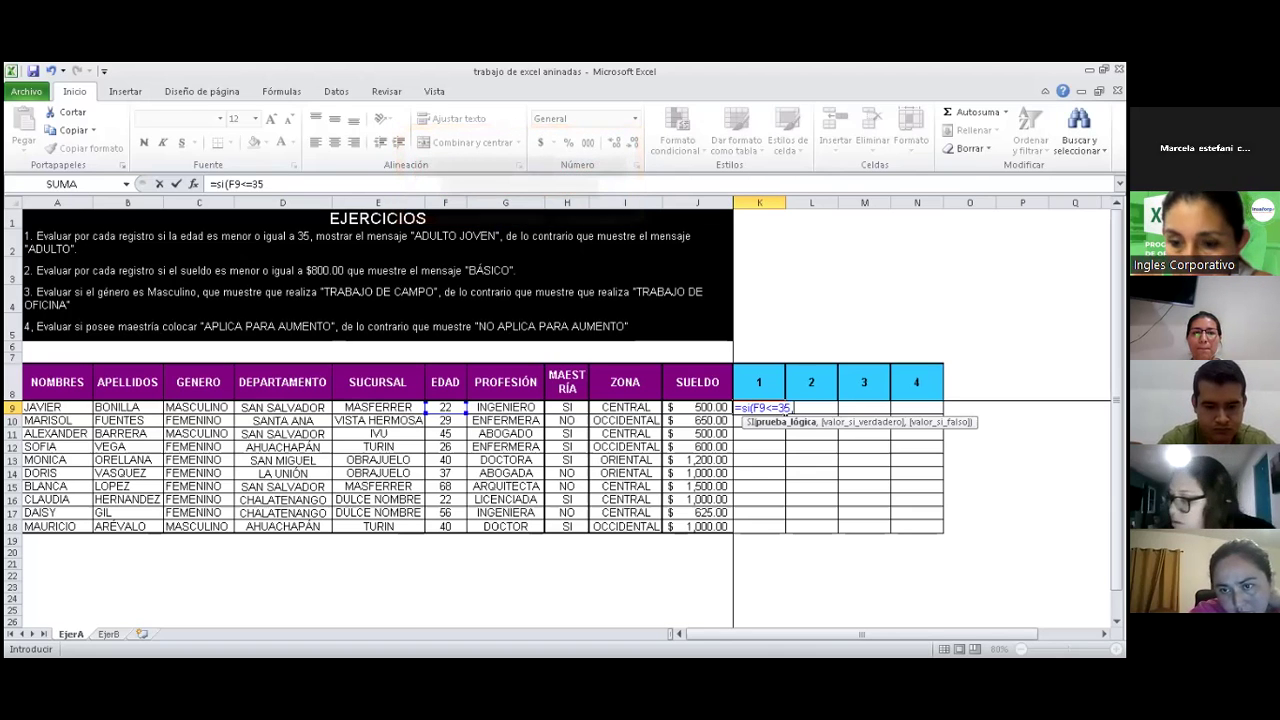
Step: Add "Adulto Joven", with both words capitalized, as the value-if-true argument of the K9 formula
{"action": "type", "text": ","}
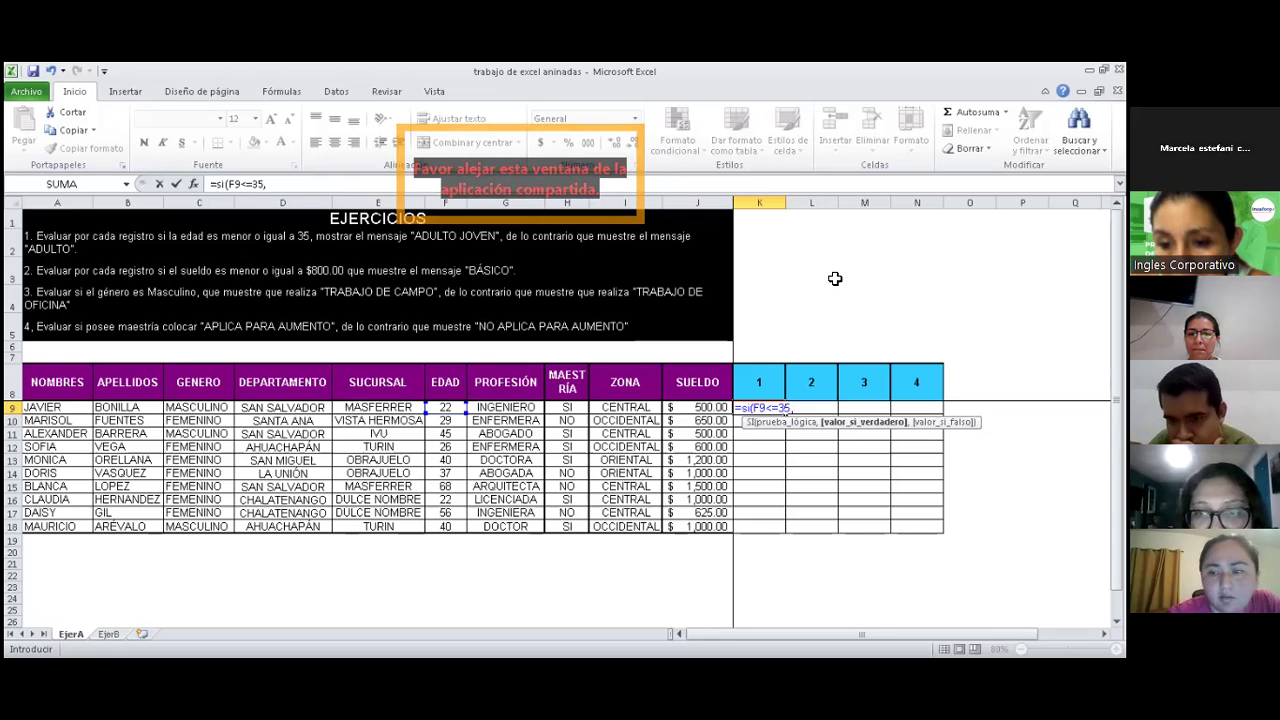
{"action": "type", "text": "\""}
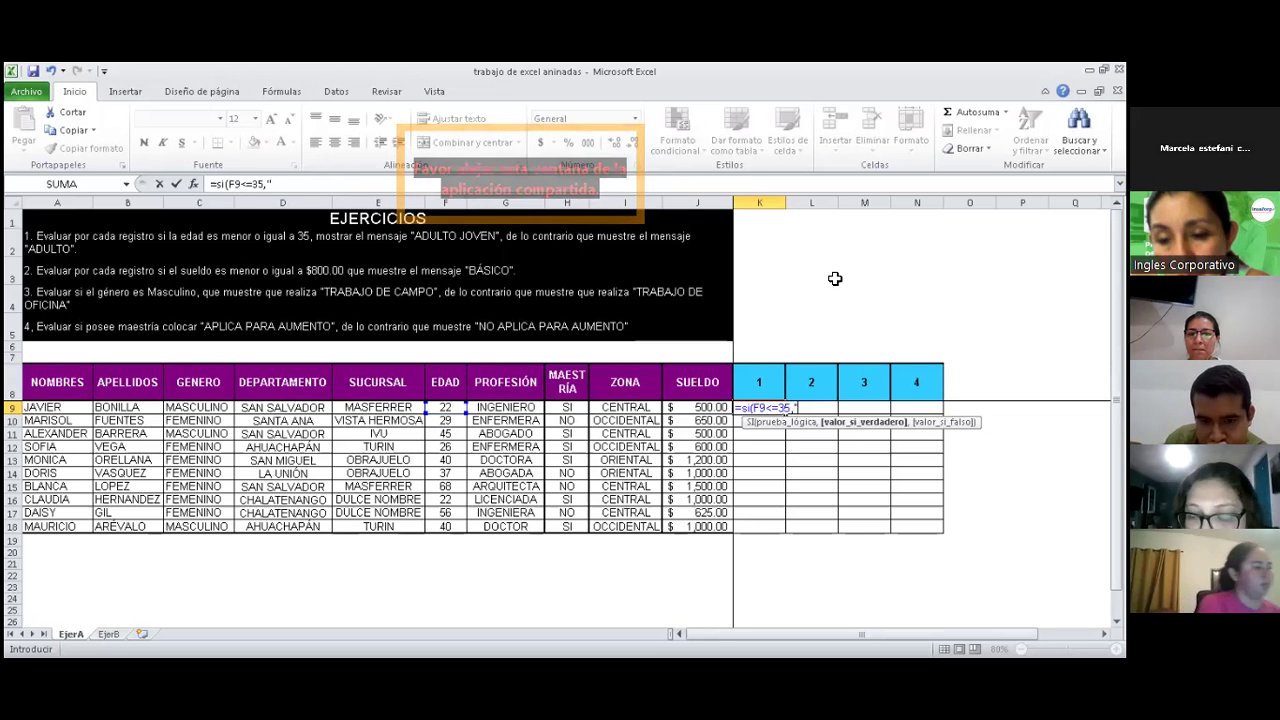
{"action": "type", "text": "adult"}
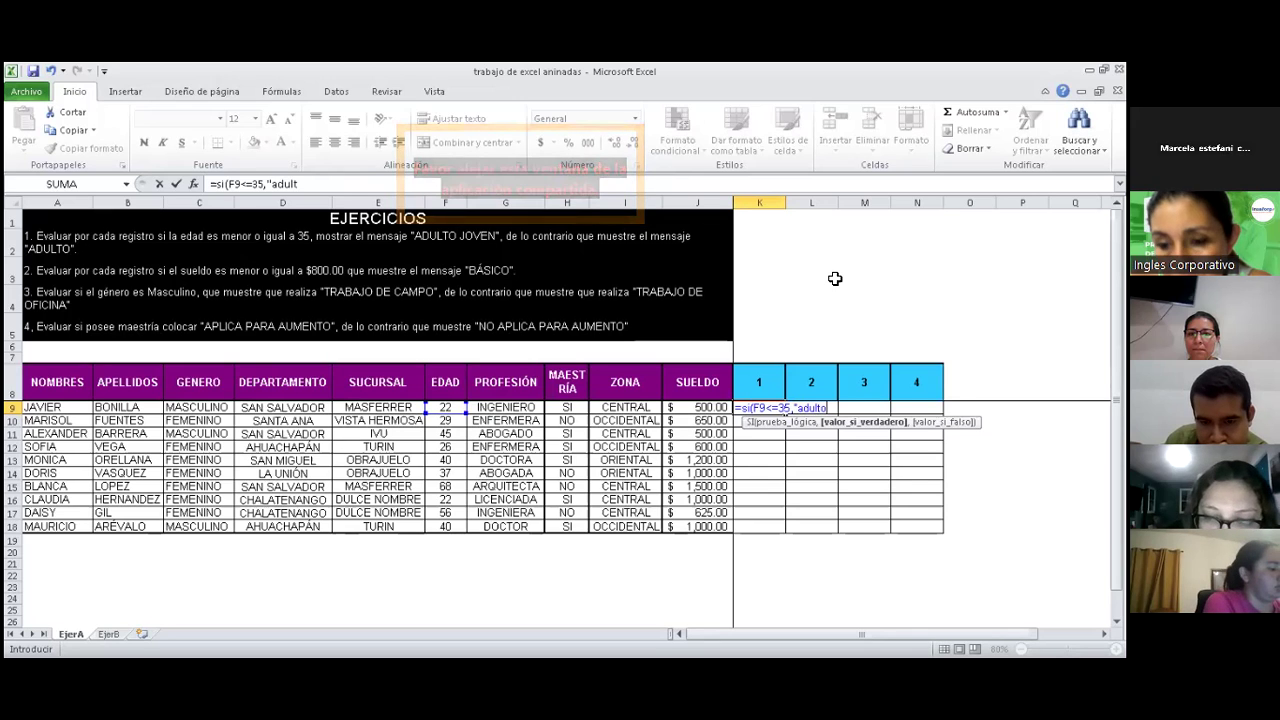
{"action": "type", "text": "o jo"}
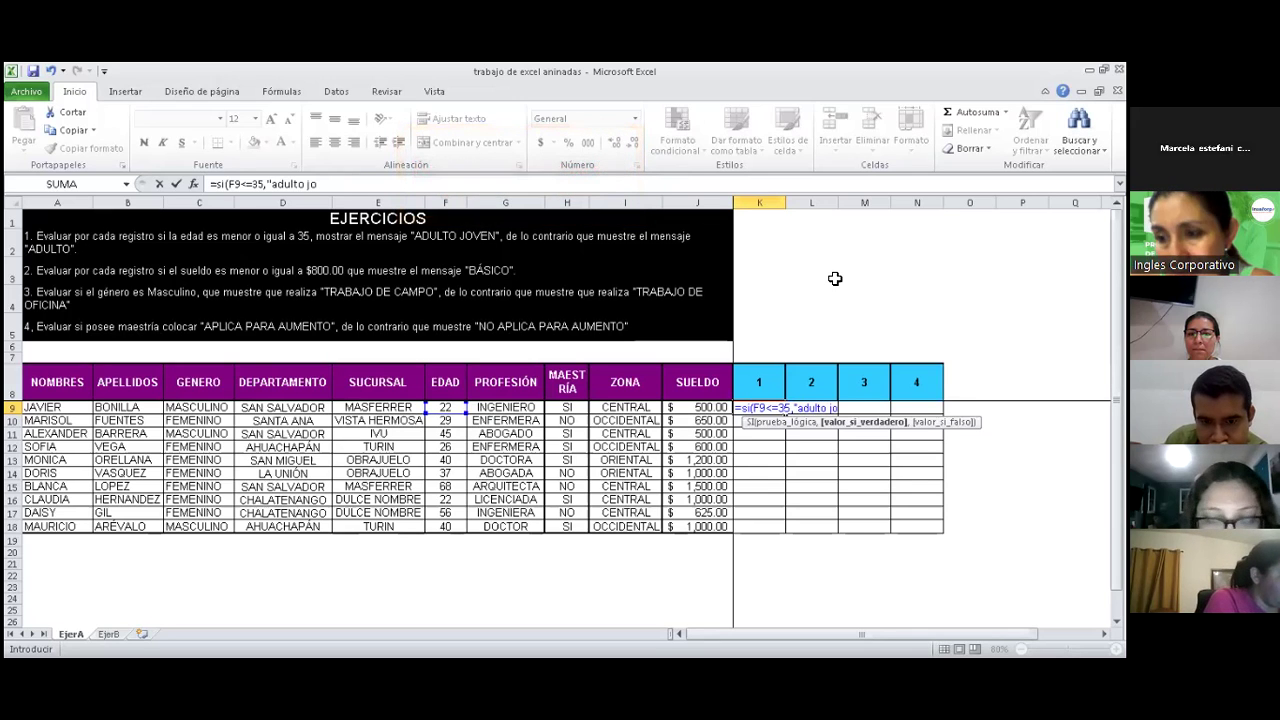
{"action": "type", "text": "ven"}
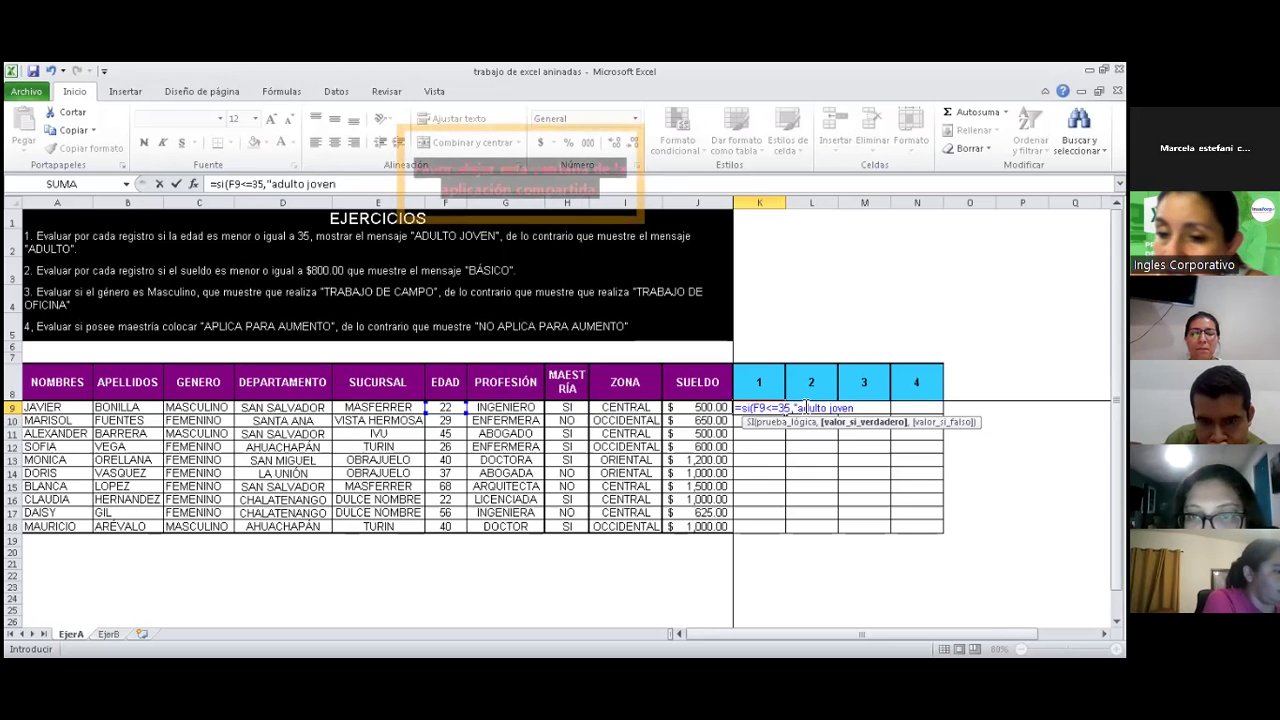
{"action": "left_click", "coordinate": [801, 408]}
{"action": "key", "text": "BackSpace"}
{"action": "type", "text": "S"}
{"action": "key", "text": "BackSpace"}
{"action": "type", "text": "A"}
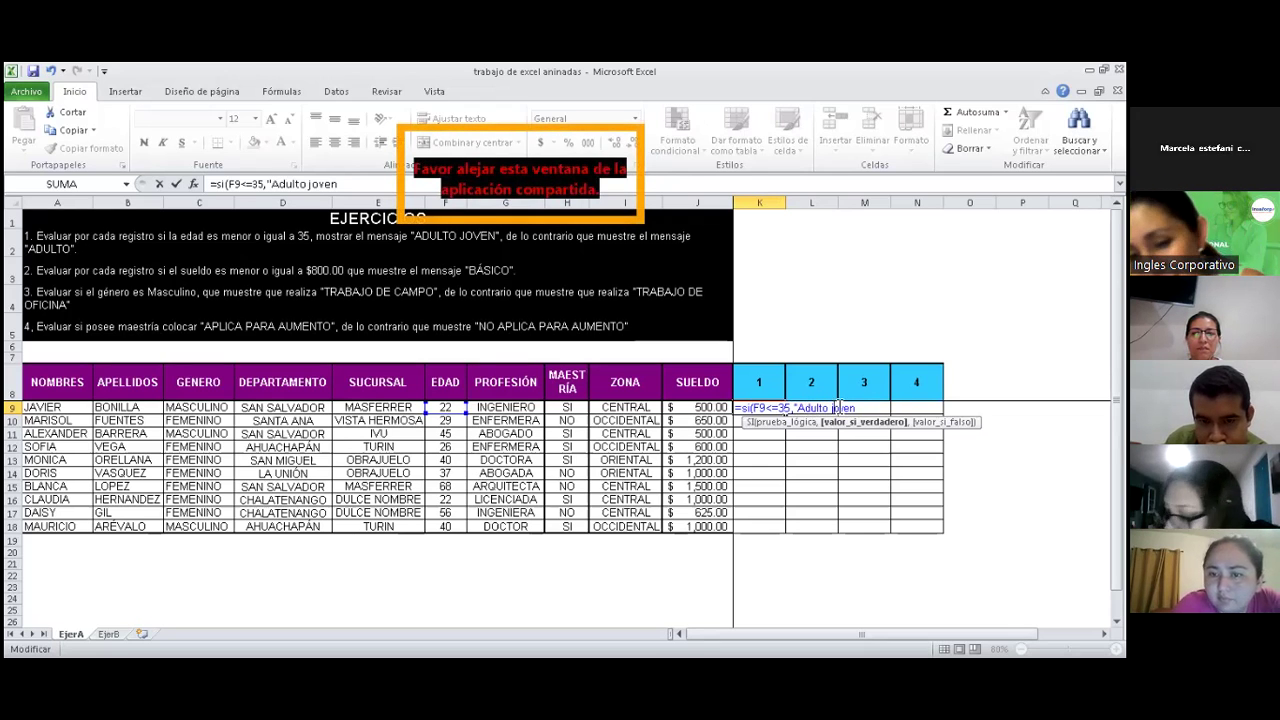
{"action": "left_click", "coordinate": [838, 406]}
{"action": "key", "text": "BackSpace"}
{"action": "type", "text": "j"}
{"action": "key", "text": "BackSpace"}
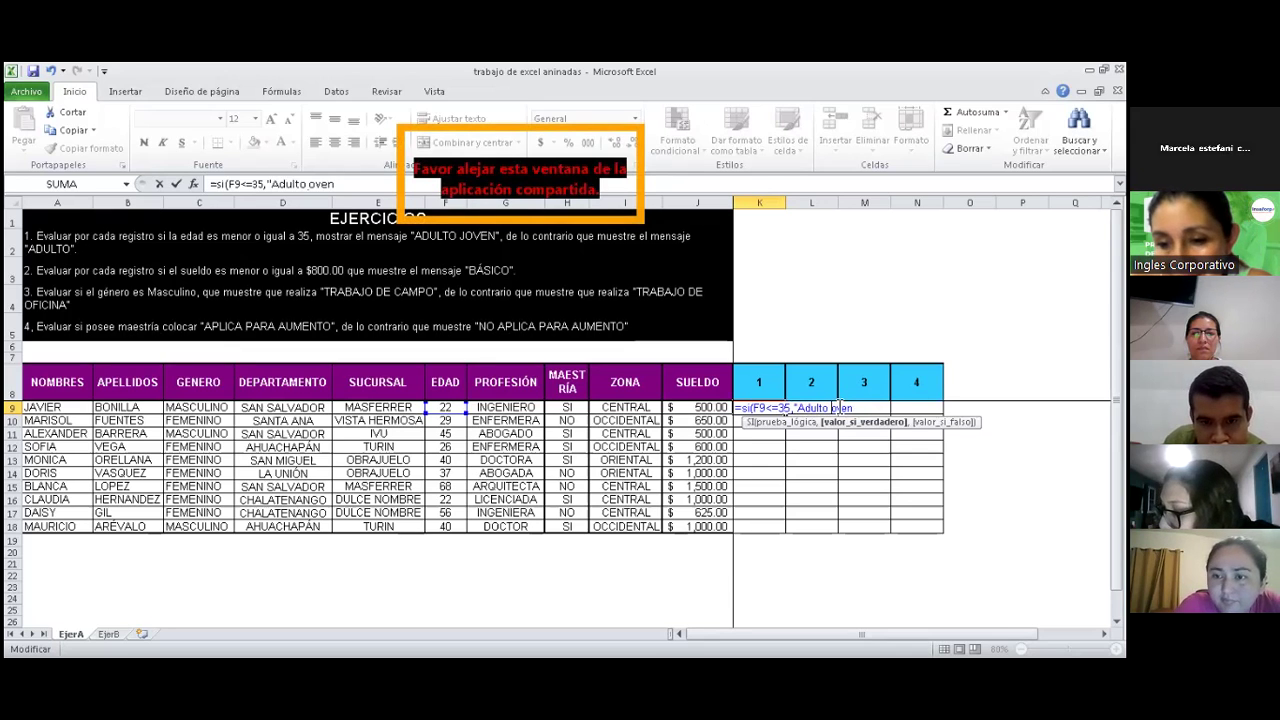
{"action": "type", "text": "J"}
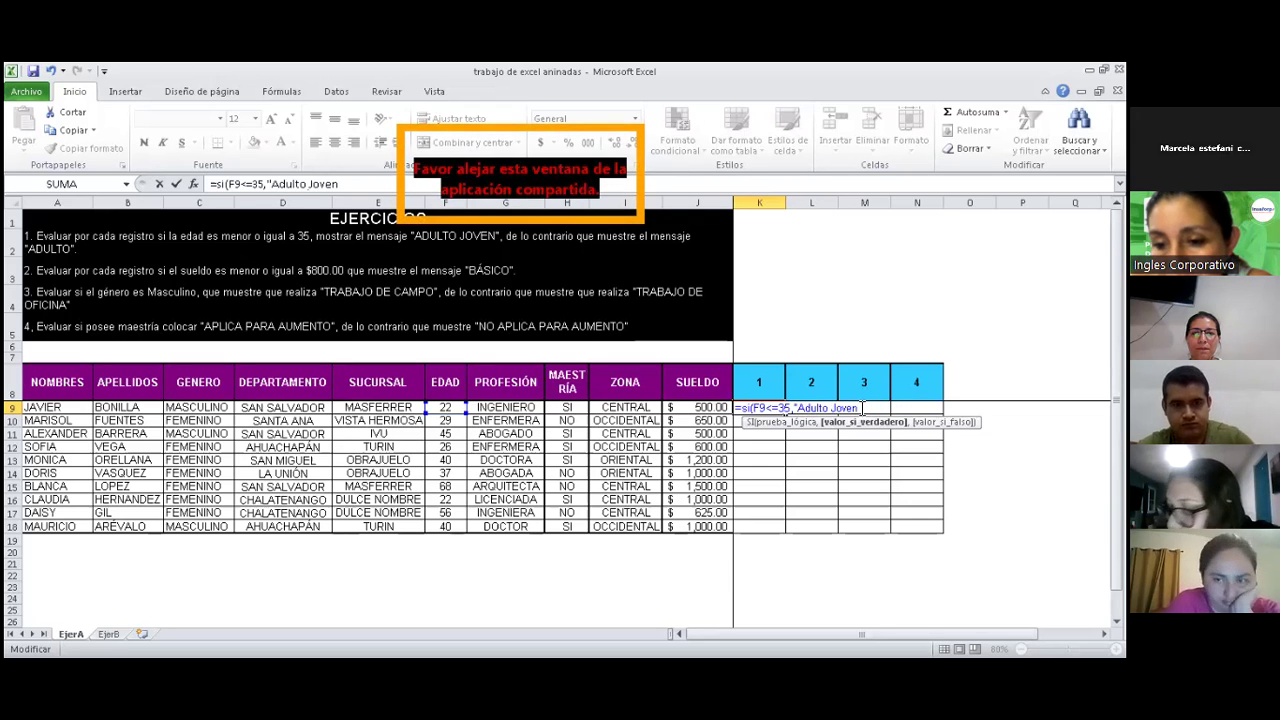
{"action": "type", "text": "\""}
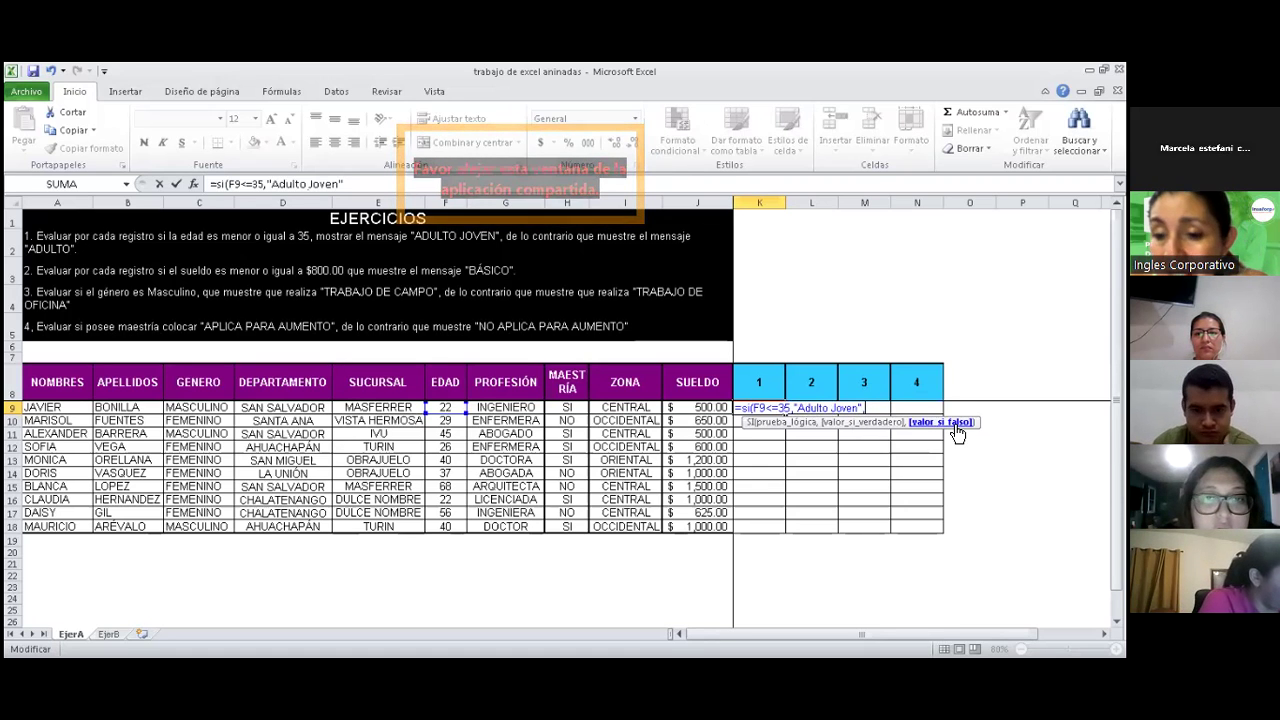
Step: Add "Adulto" as the value-if-false argument and complete the SI formula in K9
{"action": "type", "text": ","}
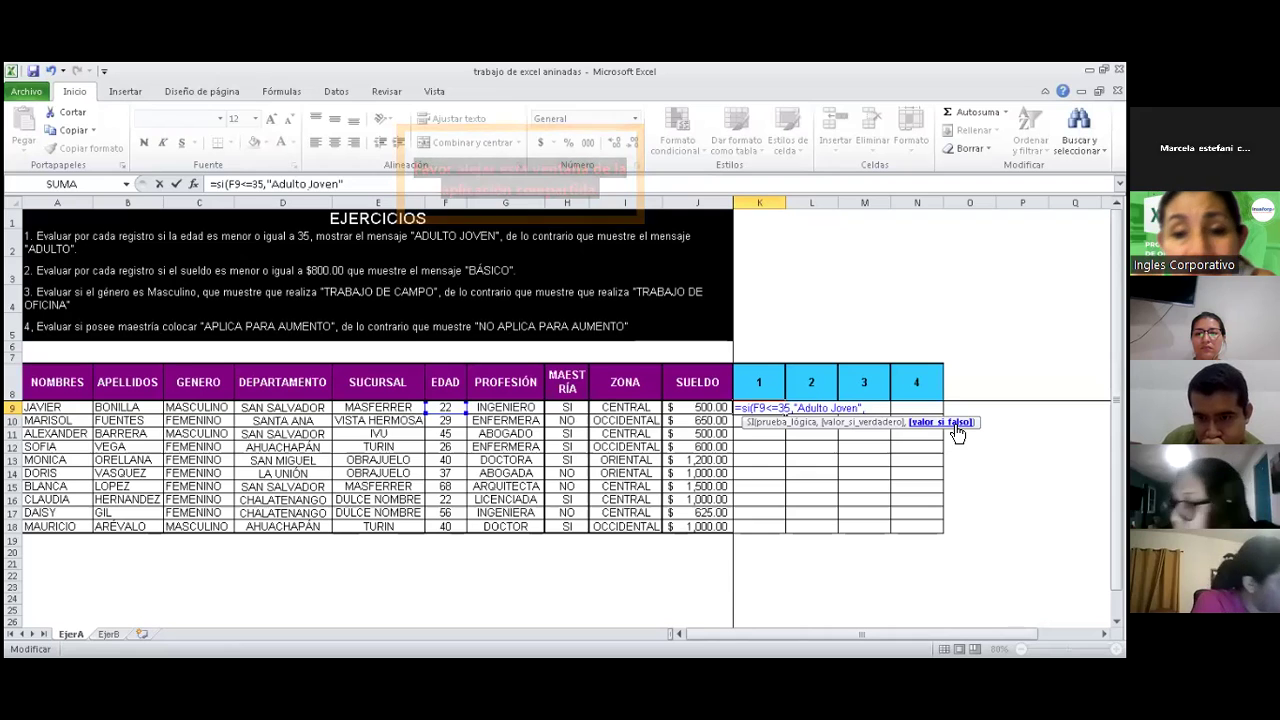
{"action": "type", "text": ","}
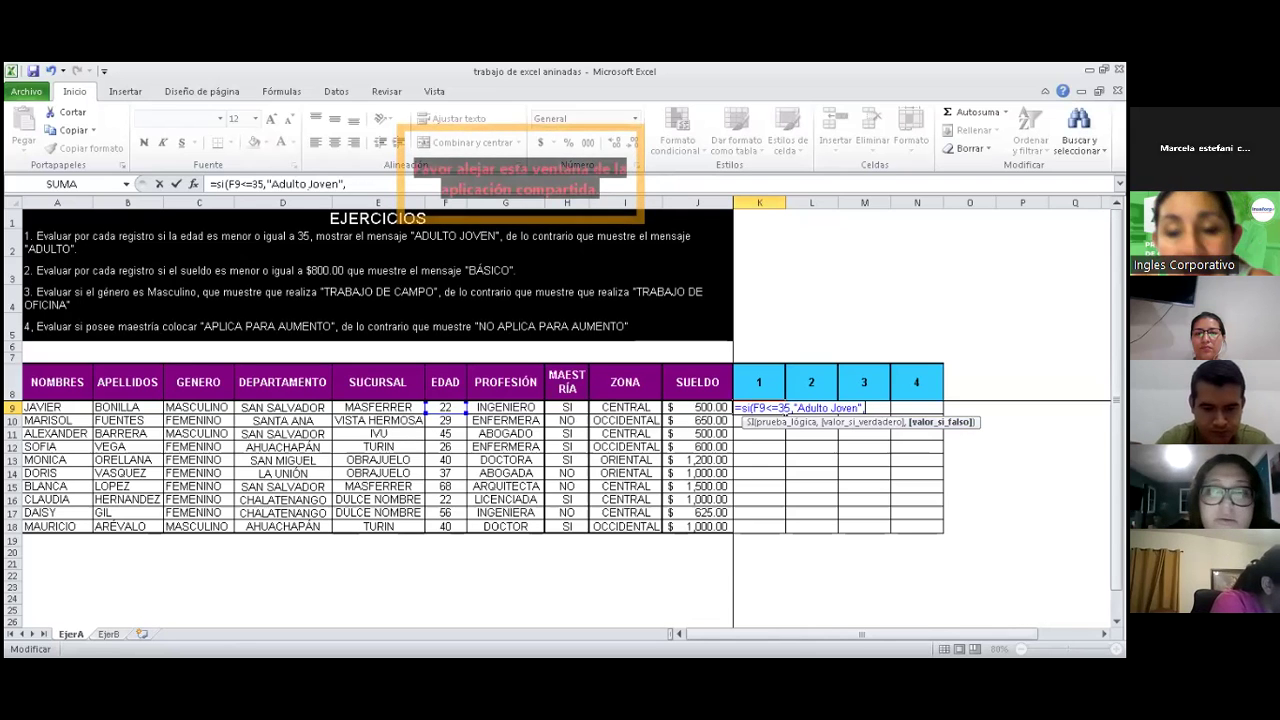
{"action": "type", "text": "\"A"}
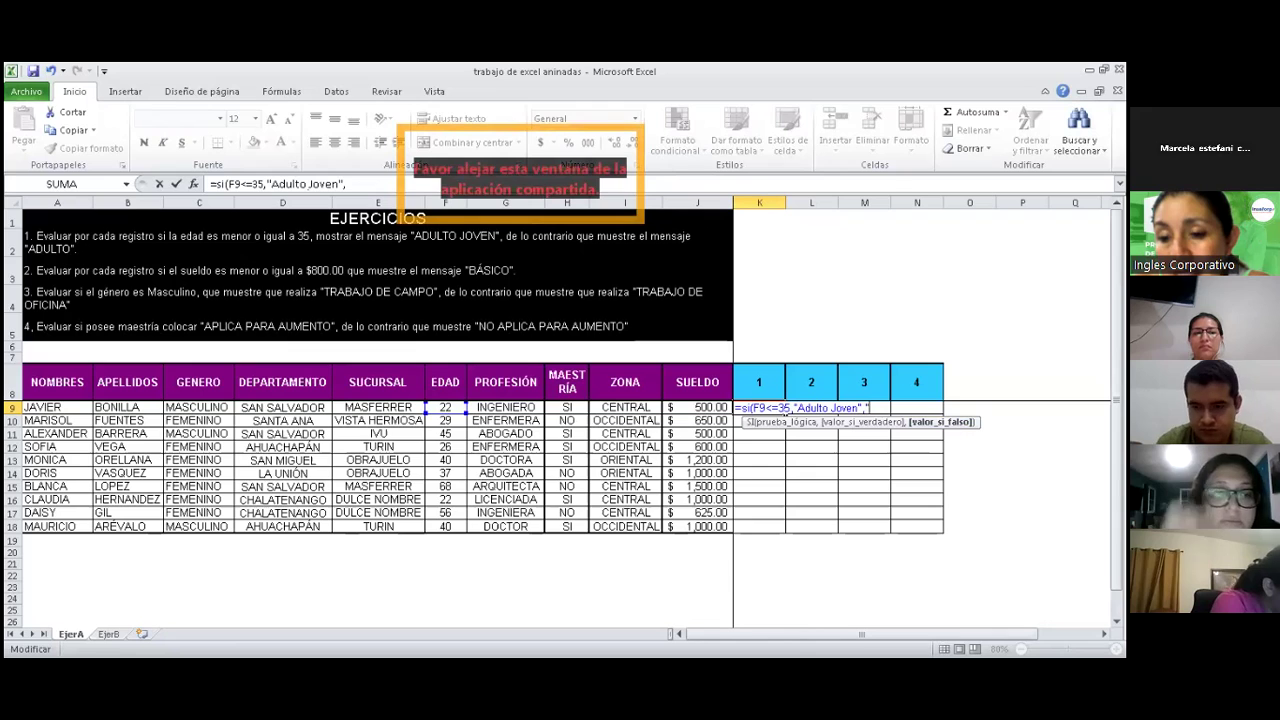
{"action": "type", "text": "dult"}
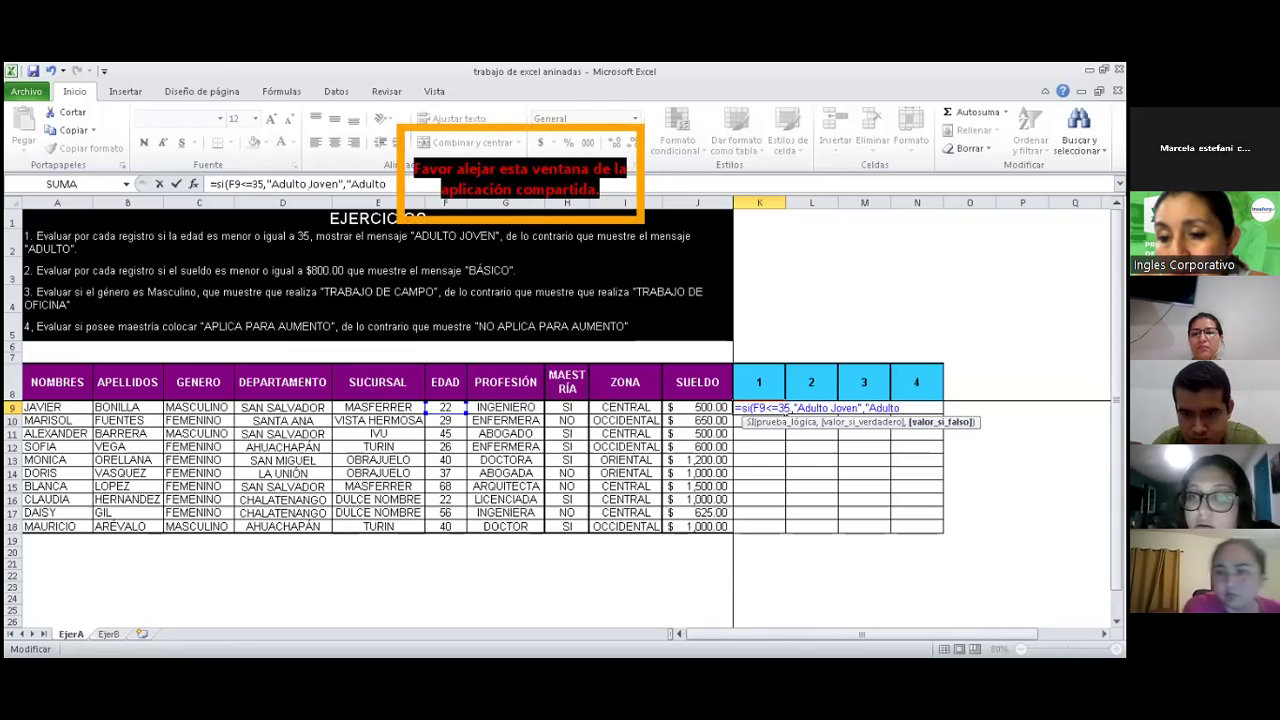
{"action": "type", "text": "o\""}
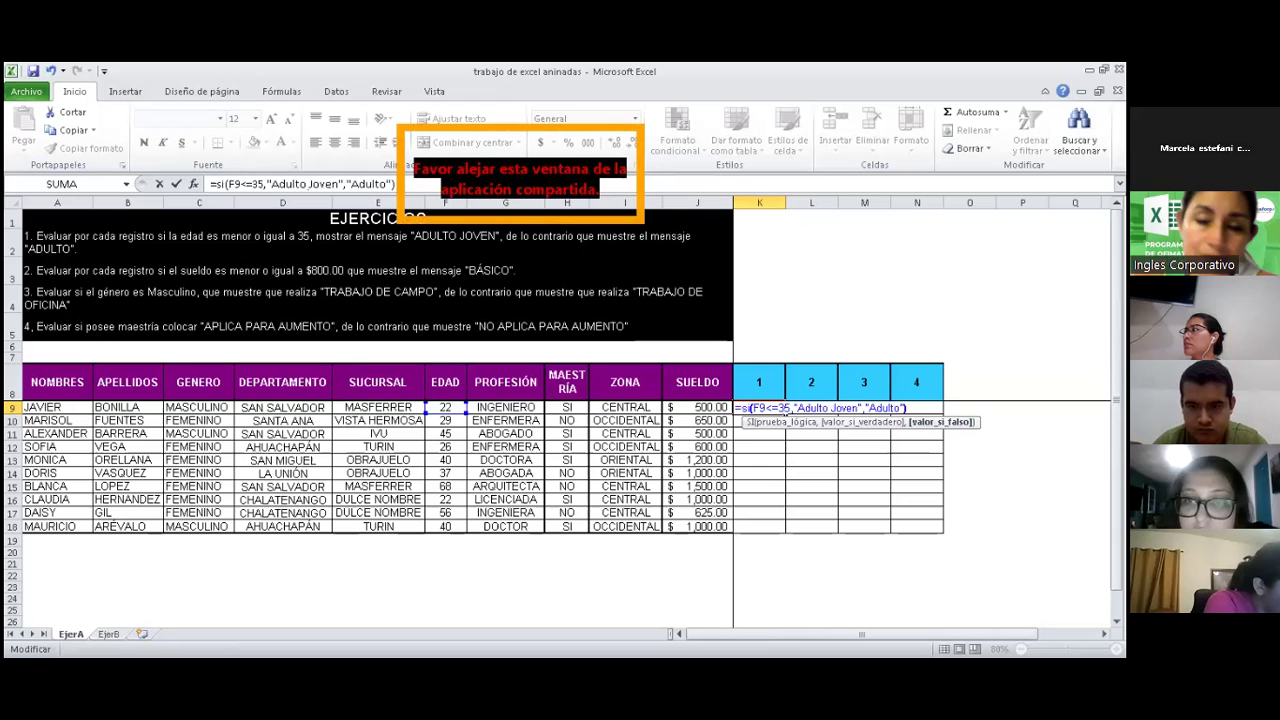
{"action": "key", "text": "Return"}
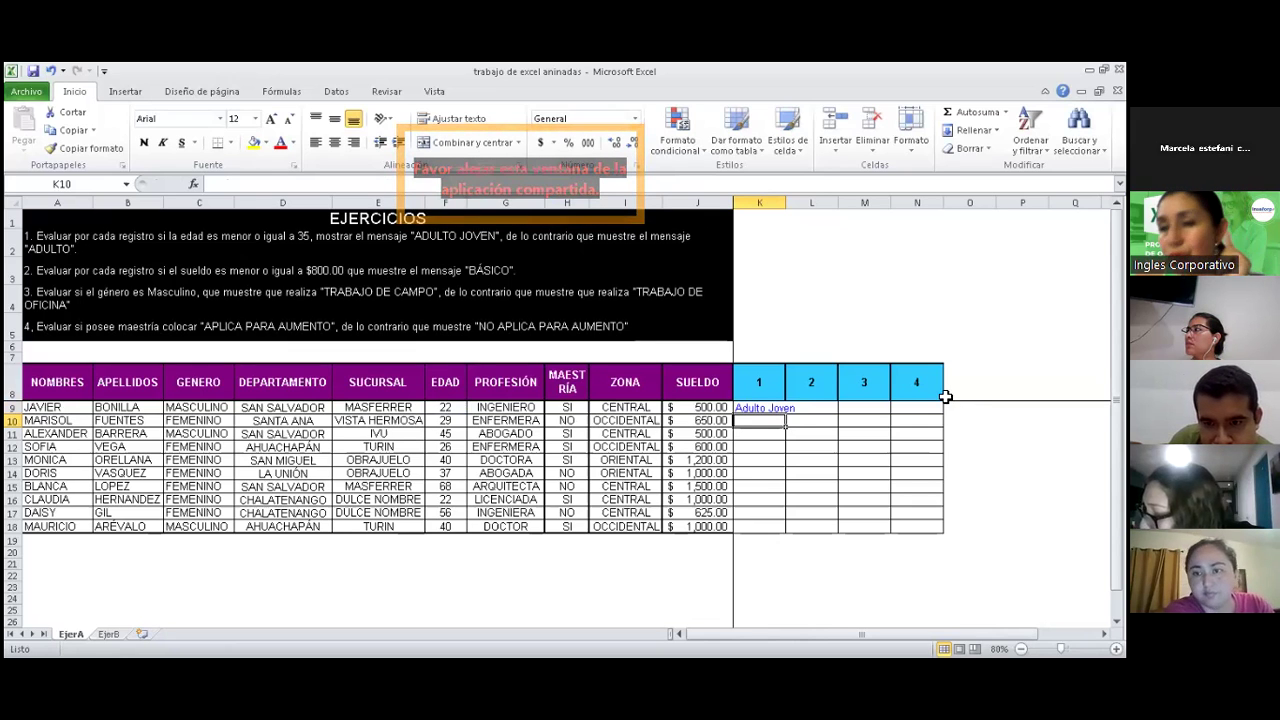
Step: Open the formula in K9 to review its arguments, leaving it as written
{"action": "left_click", "coordinate": [789, 409]}
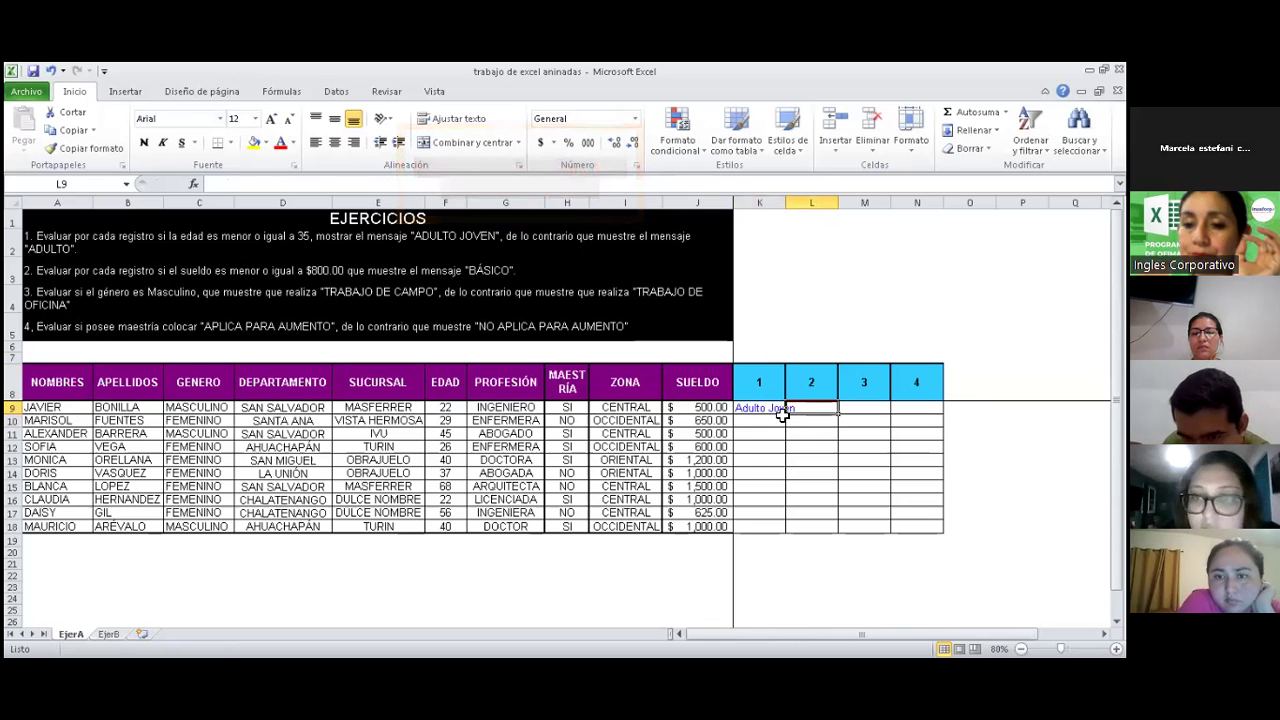
{"action": "left_click", "coordinate": [766, 408]}
{"action": "double_click", "coordinate": [771, 407]}
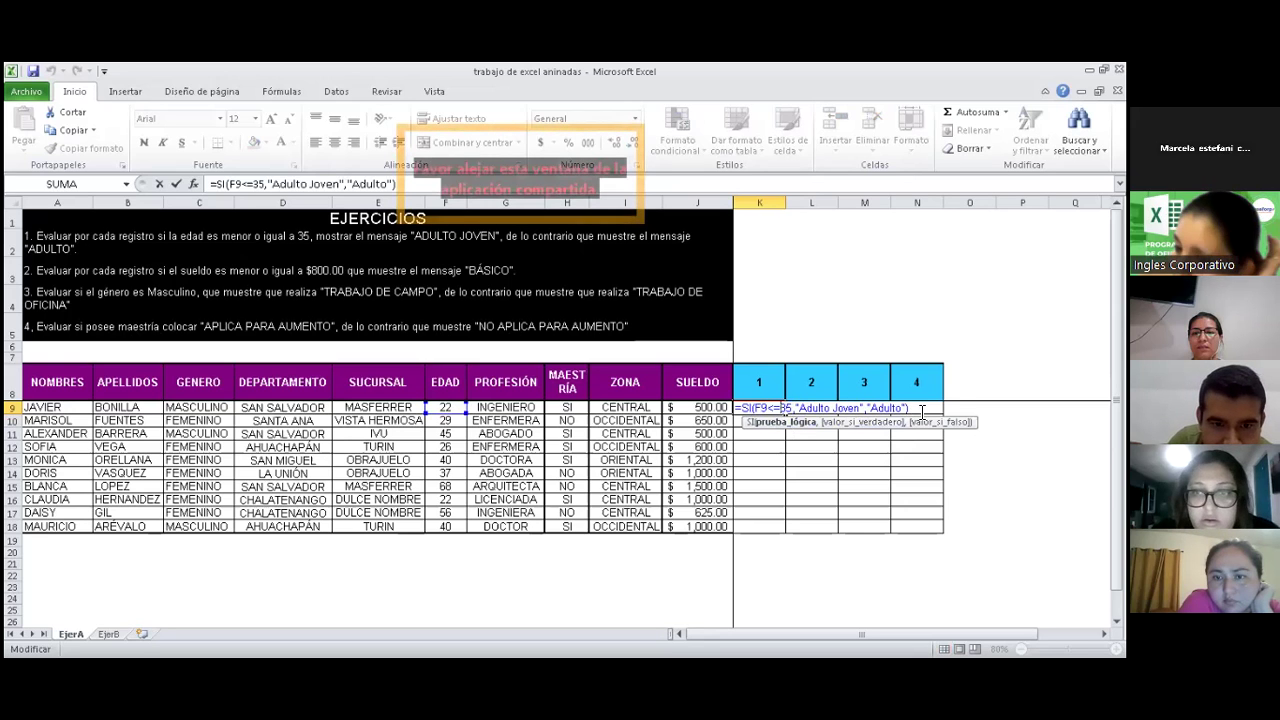
{"action": "key", "text": "Return"}
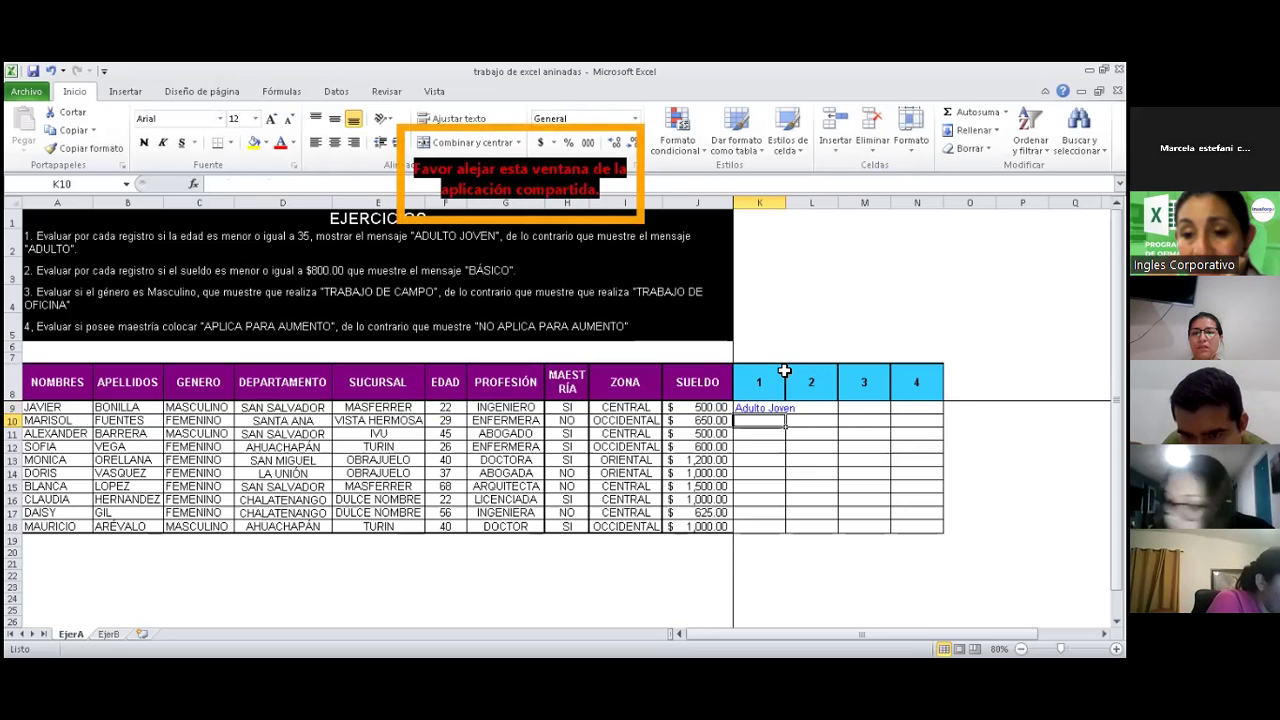
Step: Widen column K to fit its text and copy the K9 formula down through K18
{"action": "left_click", "coordinate": [780, 372]}
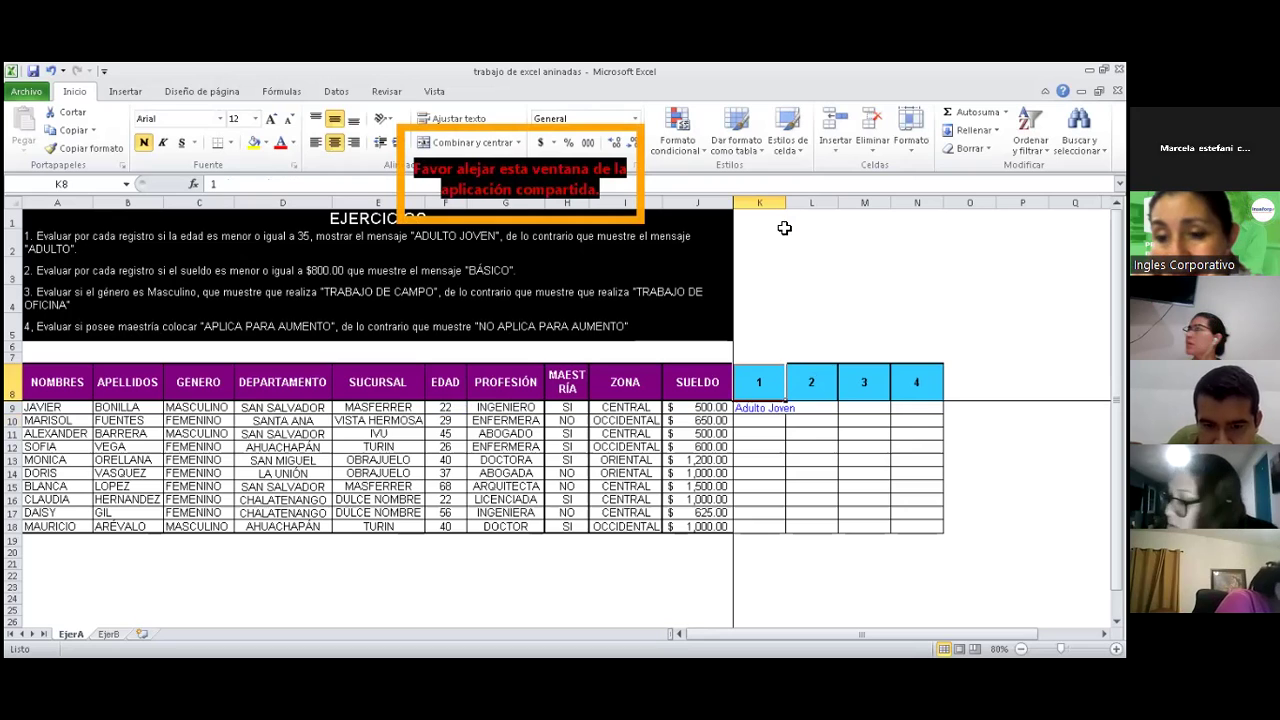
{"action": "left_click_drag", "start_coordinate": [782, 202], "coordinate": [812, 202]}
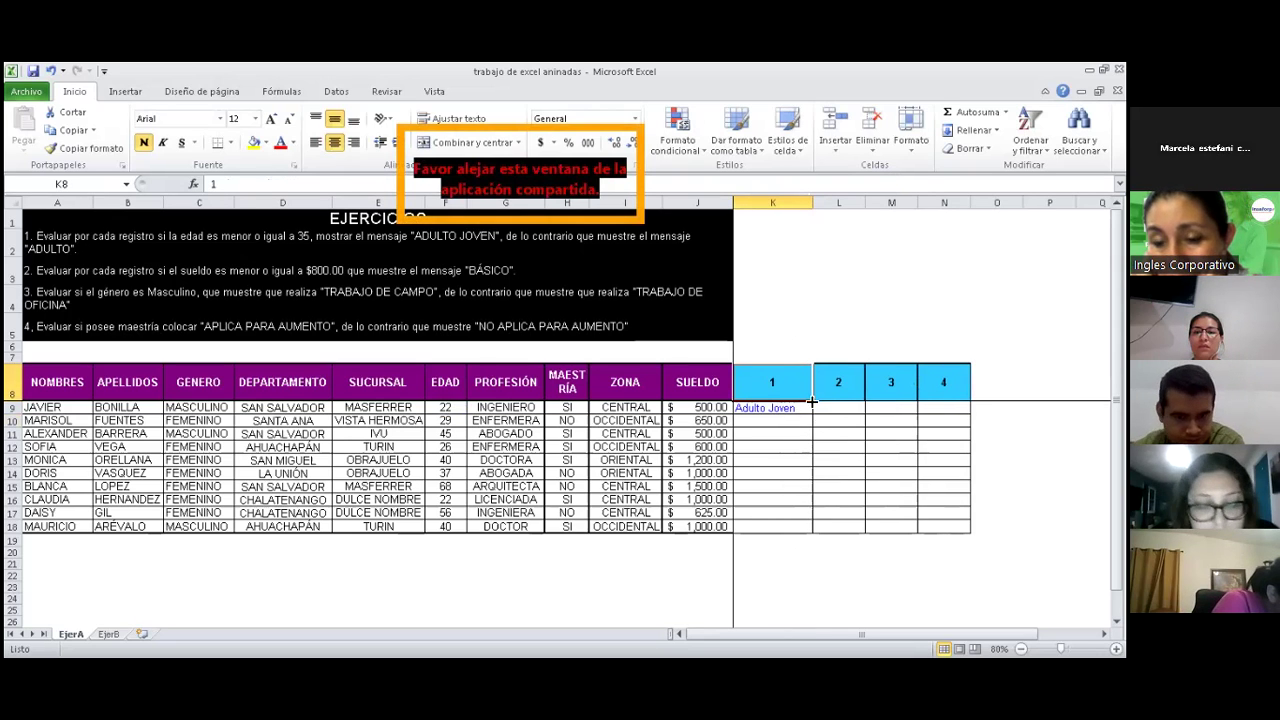
{"action": "left_click", "coordinate": [750, 408]}
{"action": "left_click_drag", "start_coordinate": [812, 413], "coordinate": [808, 528]}
{"action": "left_click", "coordinate": [808, 576]}
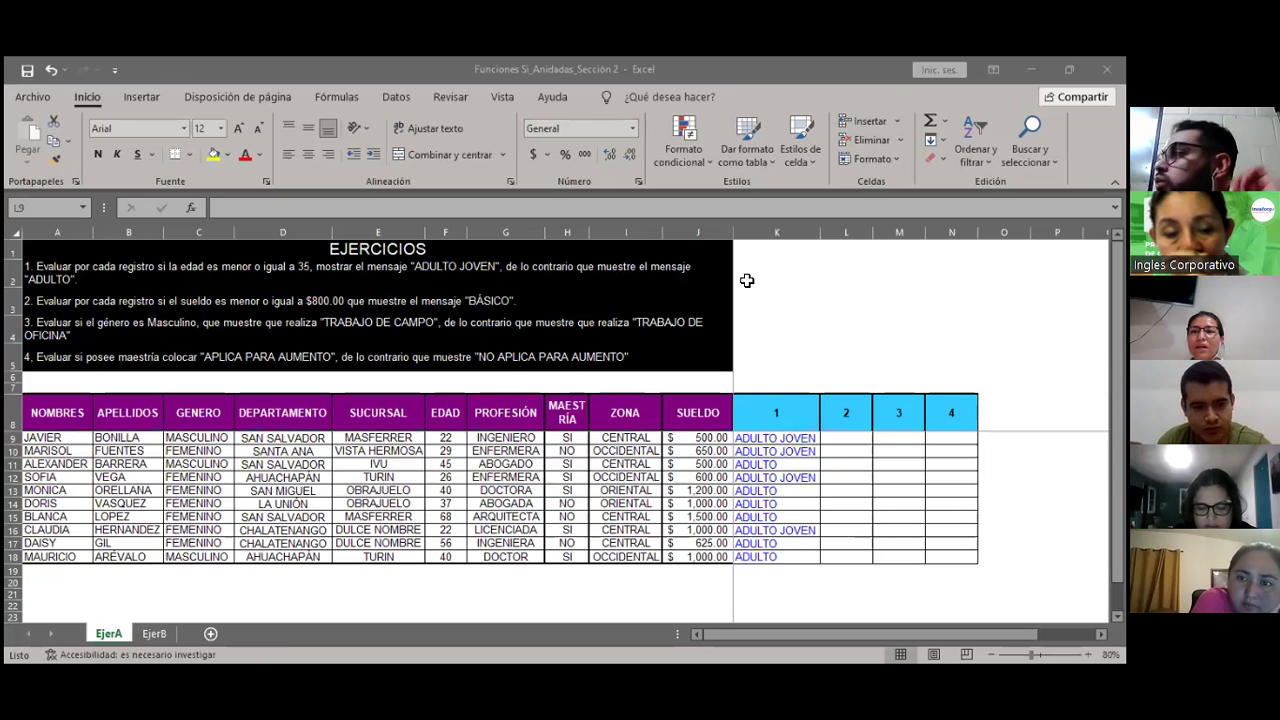
{"action": "key", "text": "alt+Tab"}
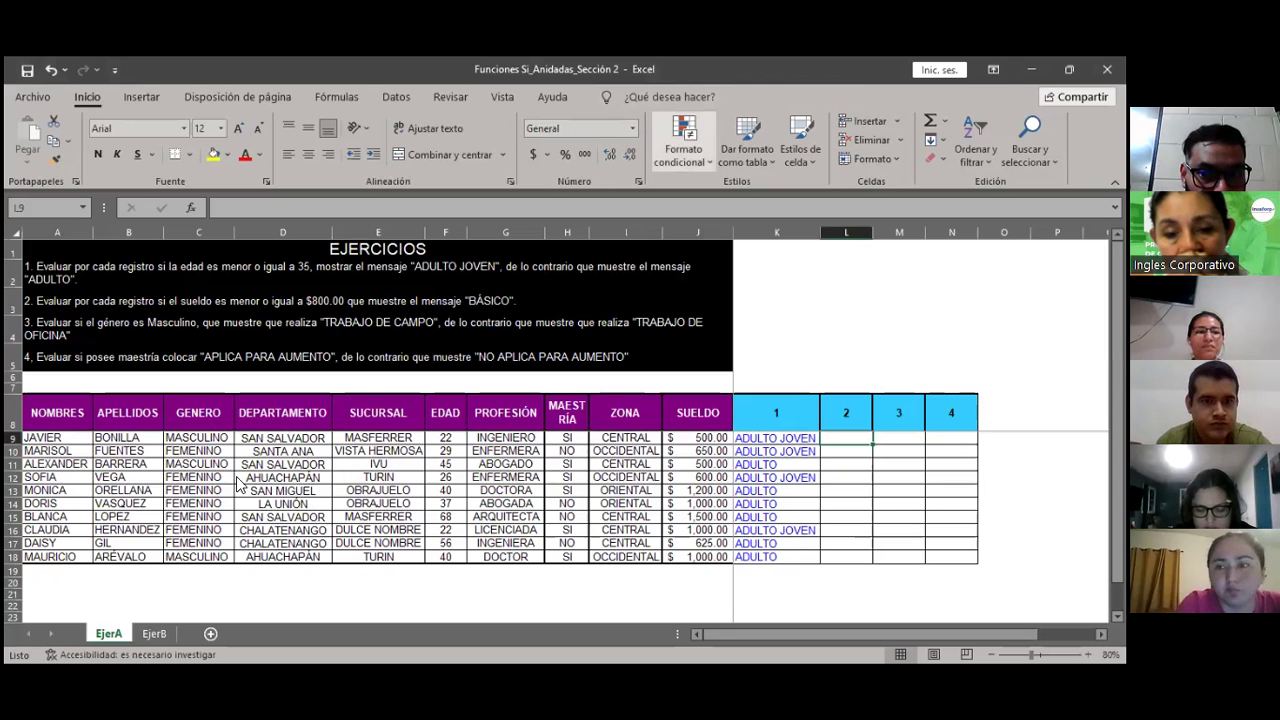
{"action": "key", "text": "alt+Tab"}
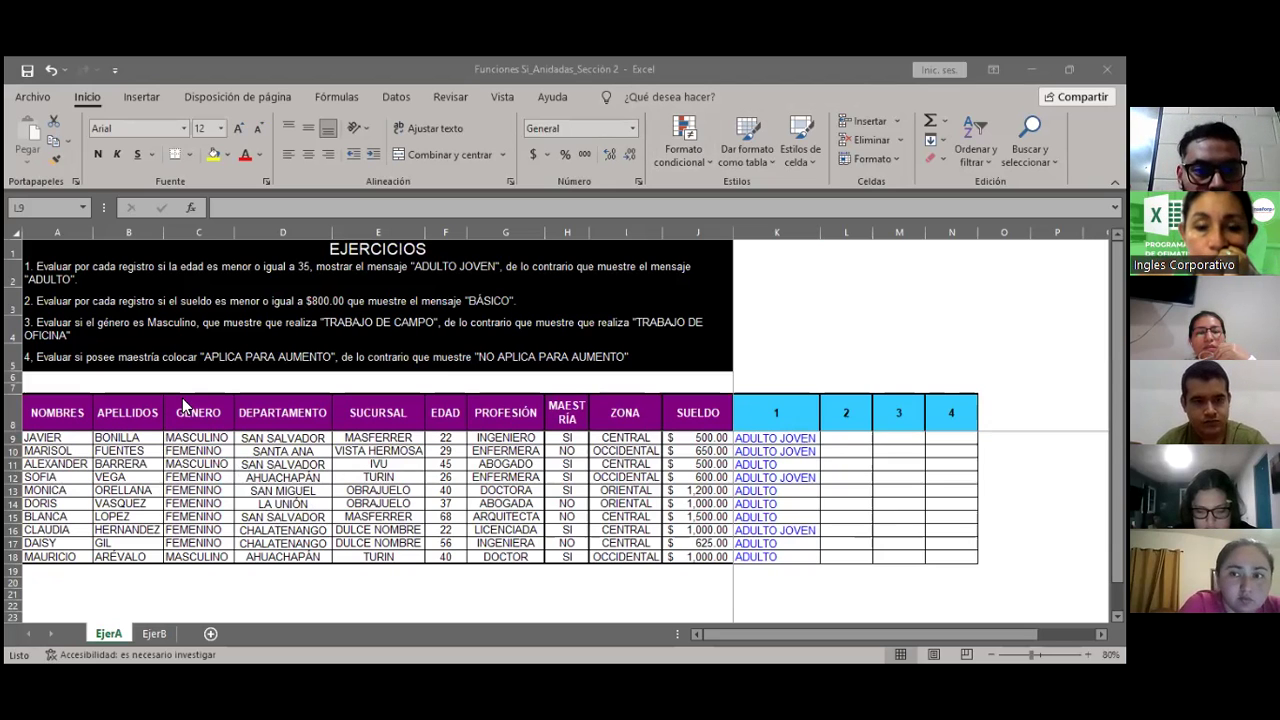
Step: Start an SI formula in L9 with the logical test J9<=800 on the salary
{"action": "left_click", "coordinate": [846, 440]}
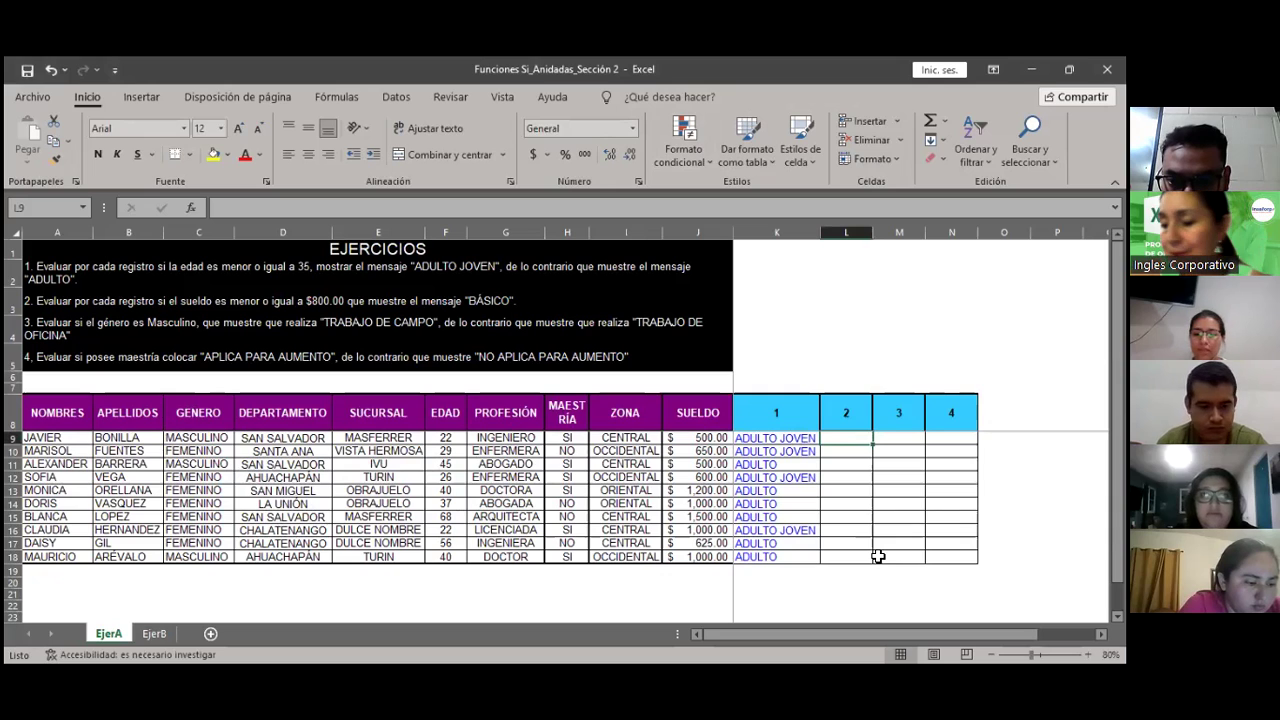
{"action": "type", "text": "="}
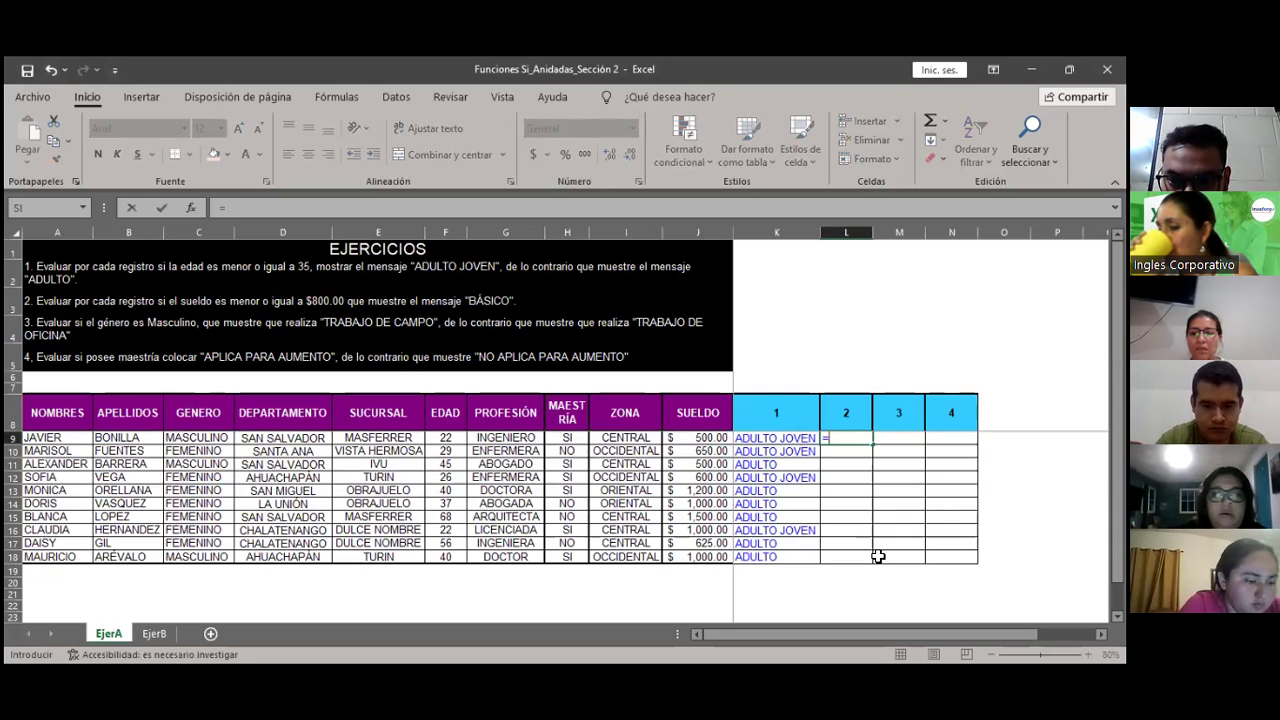
{"action": "type", "text": "SI"}
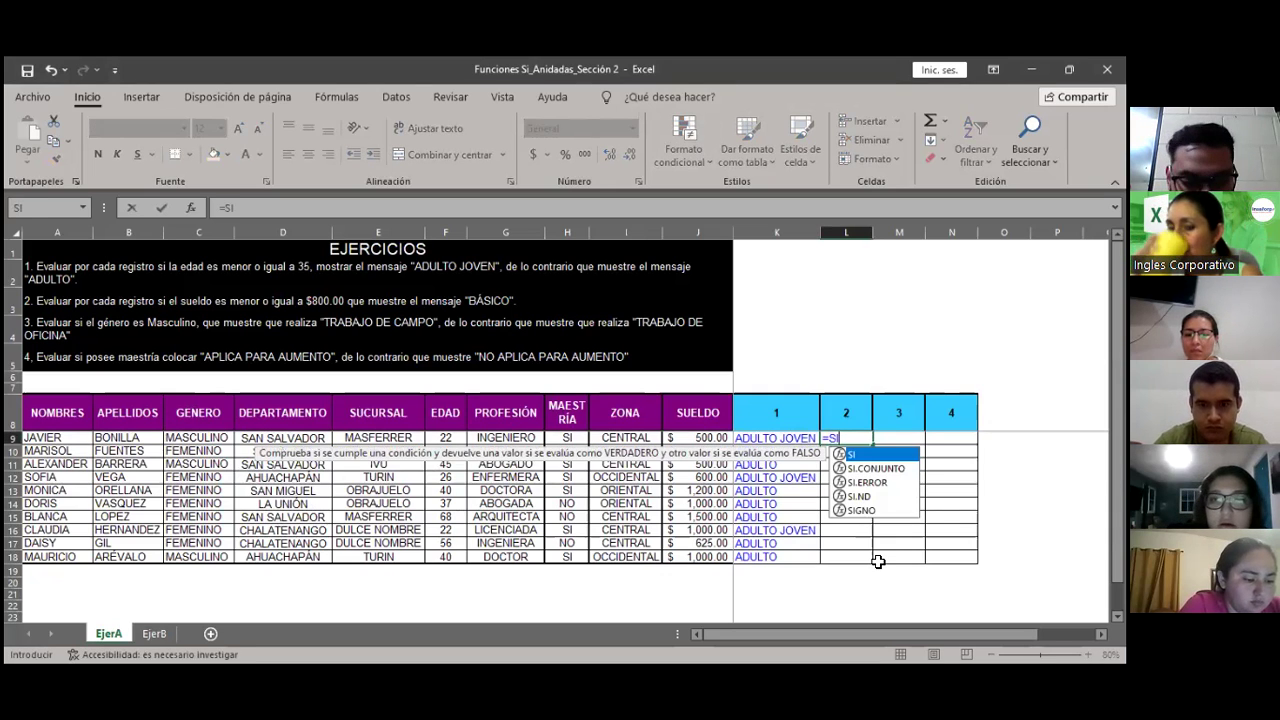
{"action": "type", "text": "("}
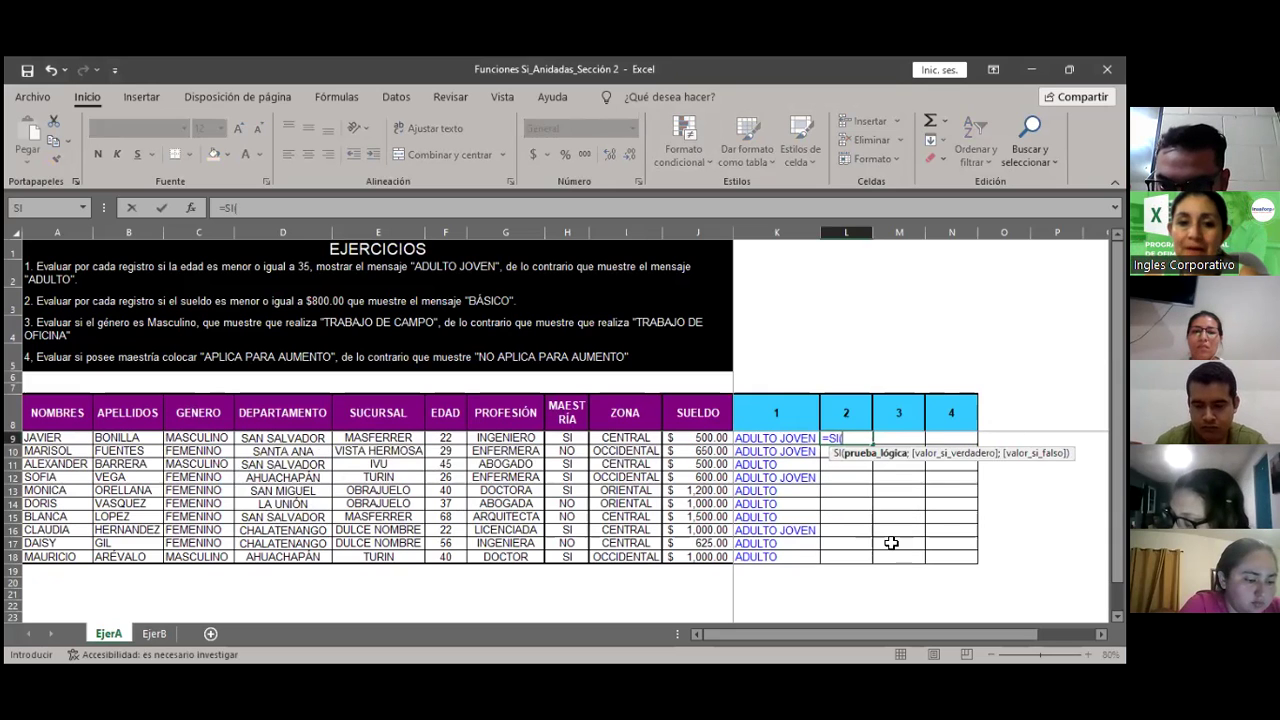
{"action": "left_click", "coordinate": [698, 438]}
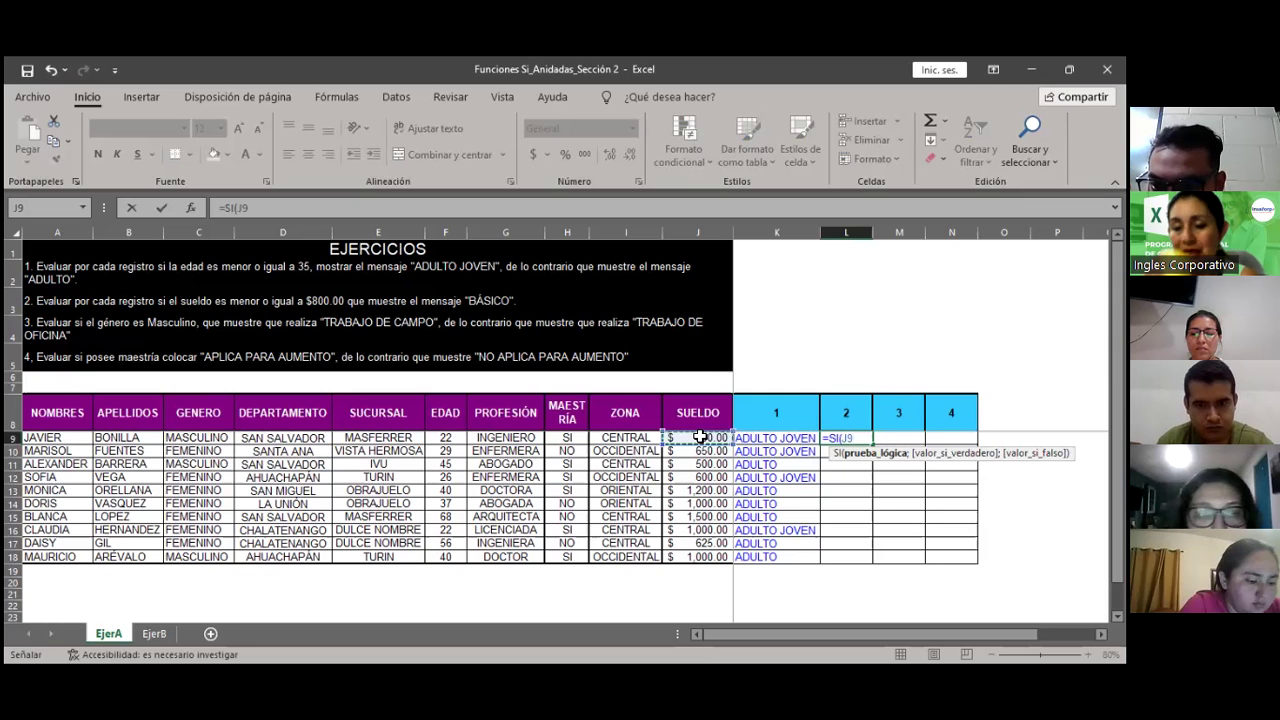
{"action": "type", "text": ">"}
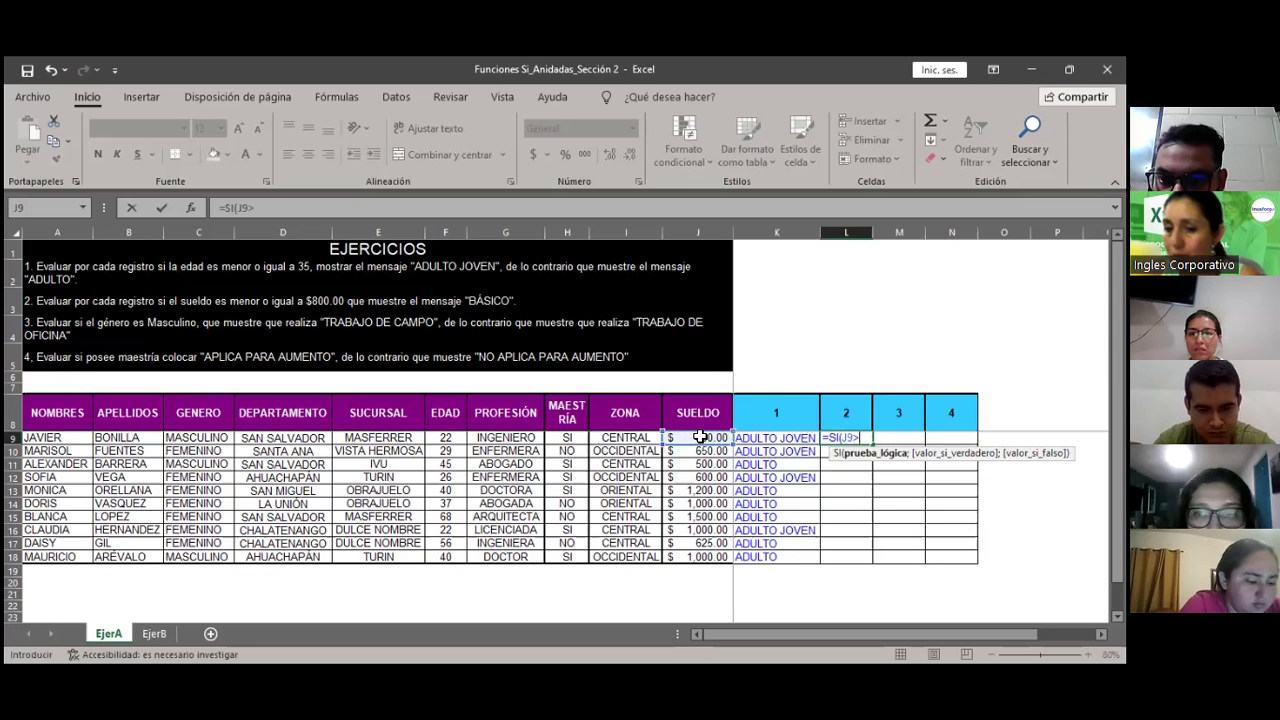
{"action": "key", "text": "BackSpace"}
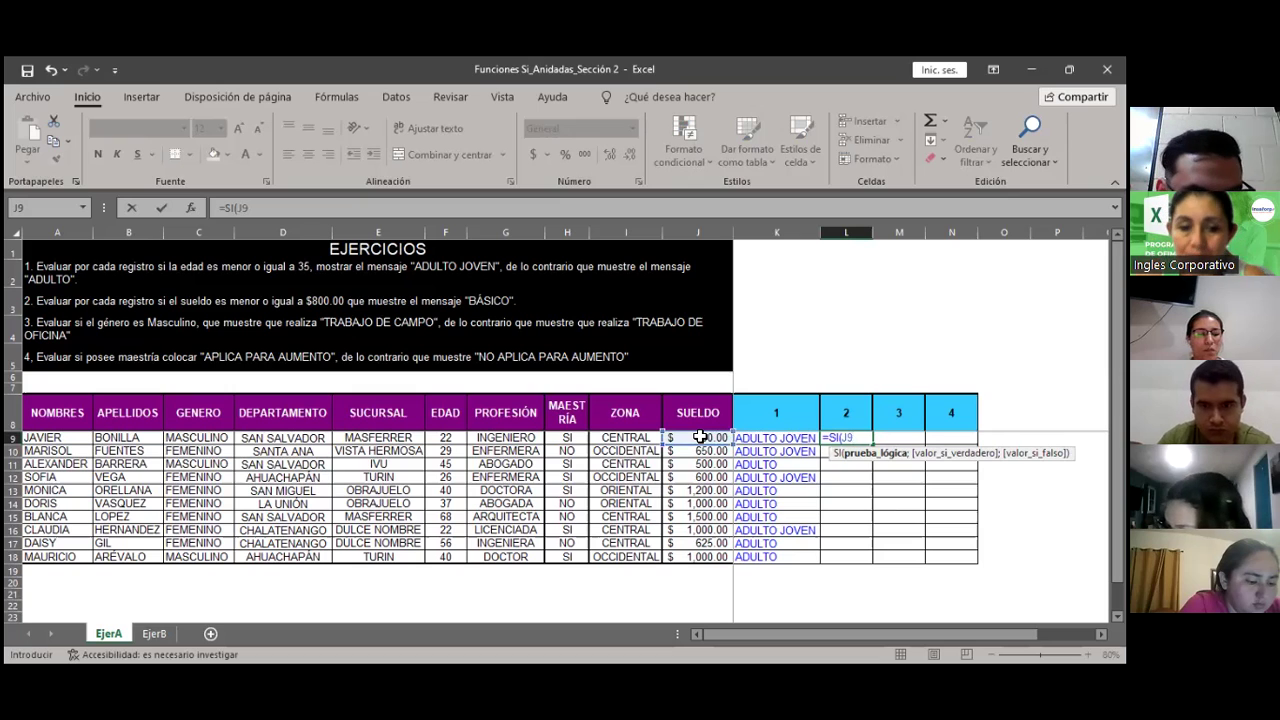
{"action": "type", "text": "<"}
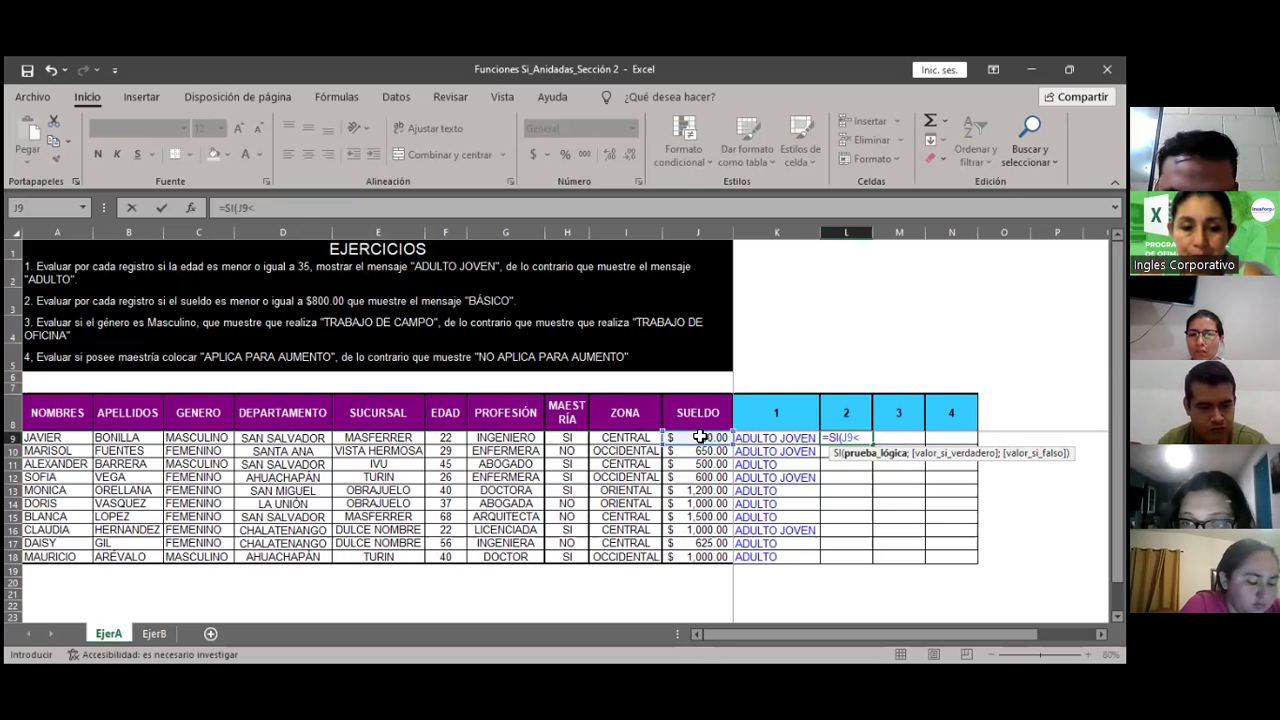
{"action": "type", "text": "="}
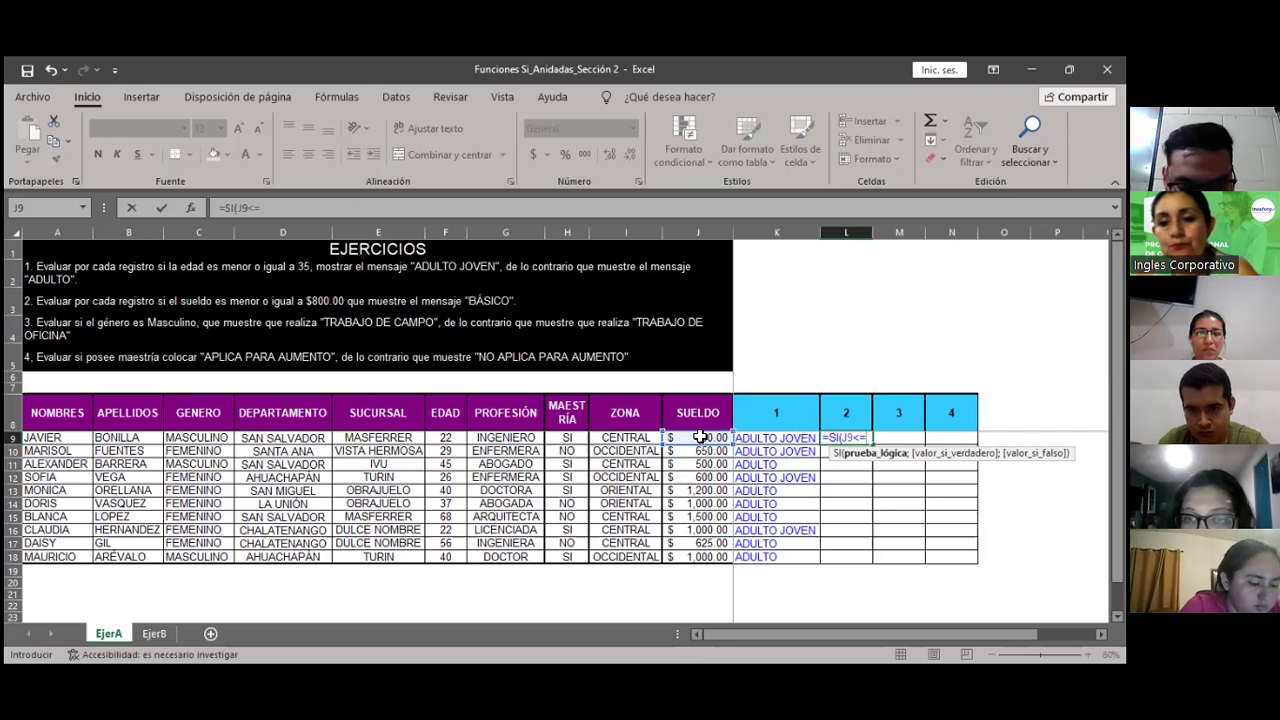
{"action": "type", "text": "800"}
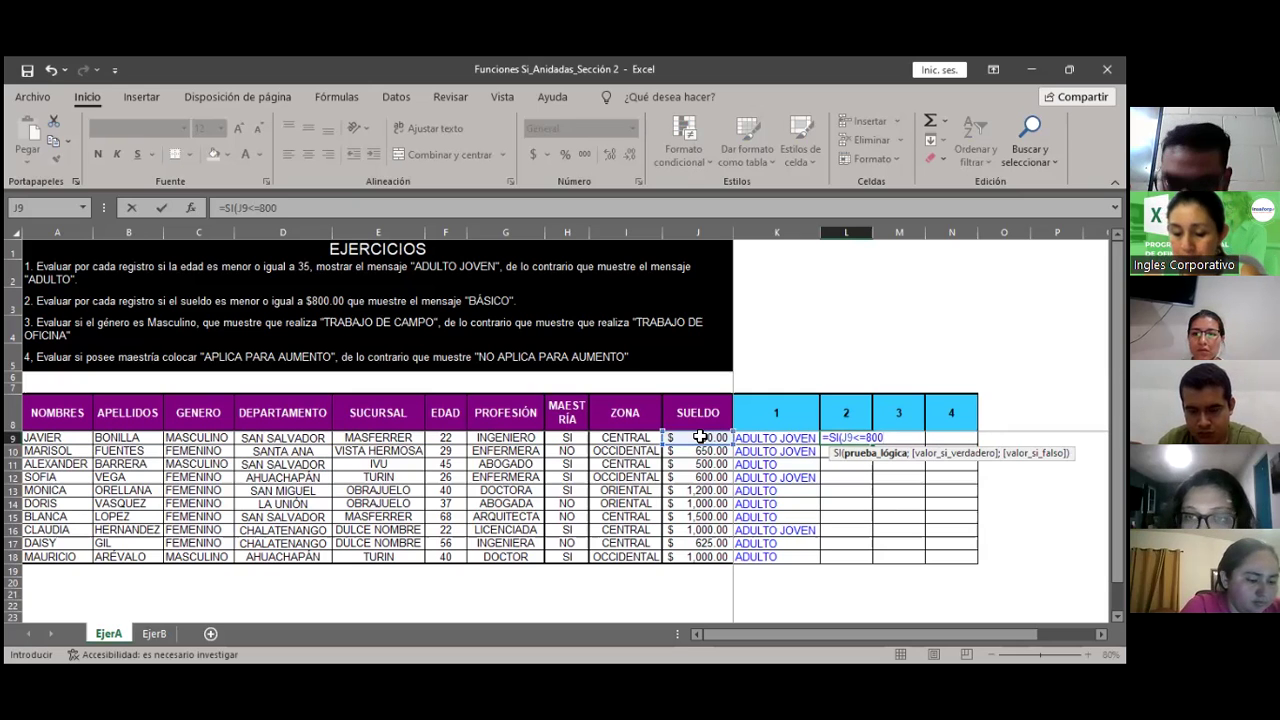
Step: Complete the L9 formula with "BASICO" as its value-if-true argument and copy it down through L18
{"action": "type", "text": ";"}
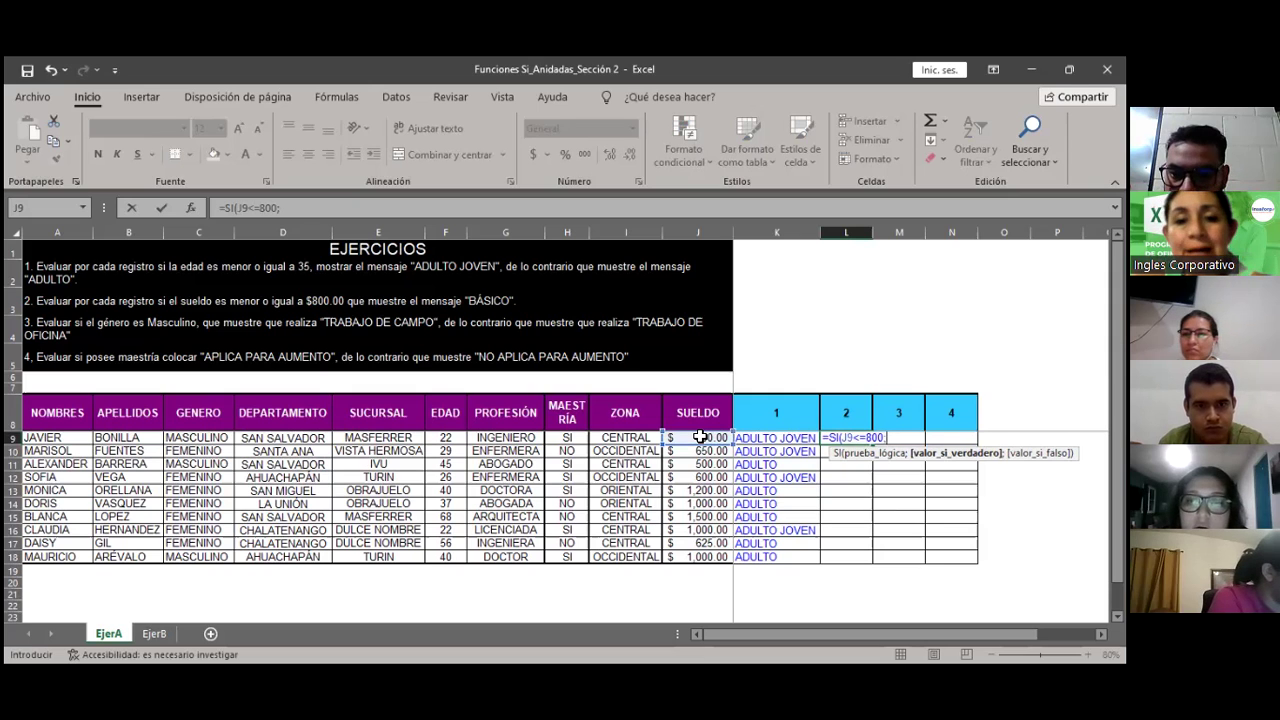
{"action": "type", "text": "\"BASICO"}
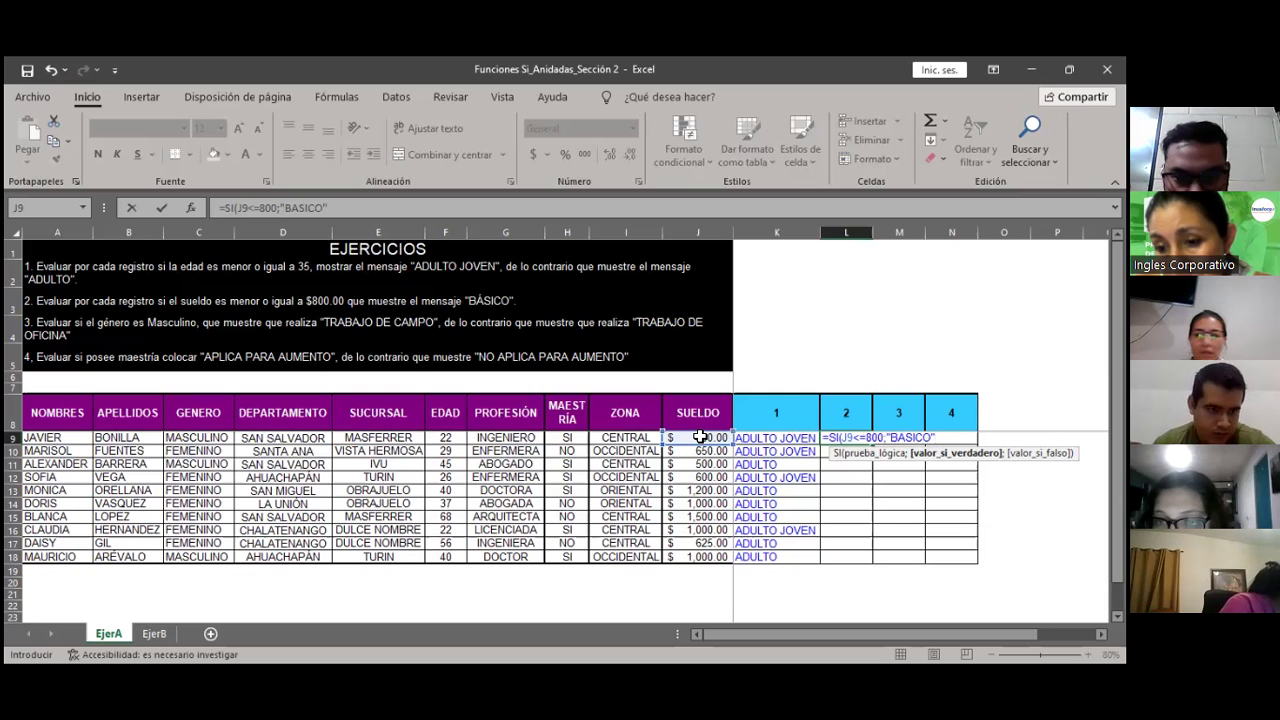
{"action": "type", "text": ")"}
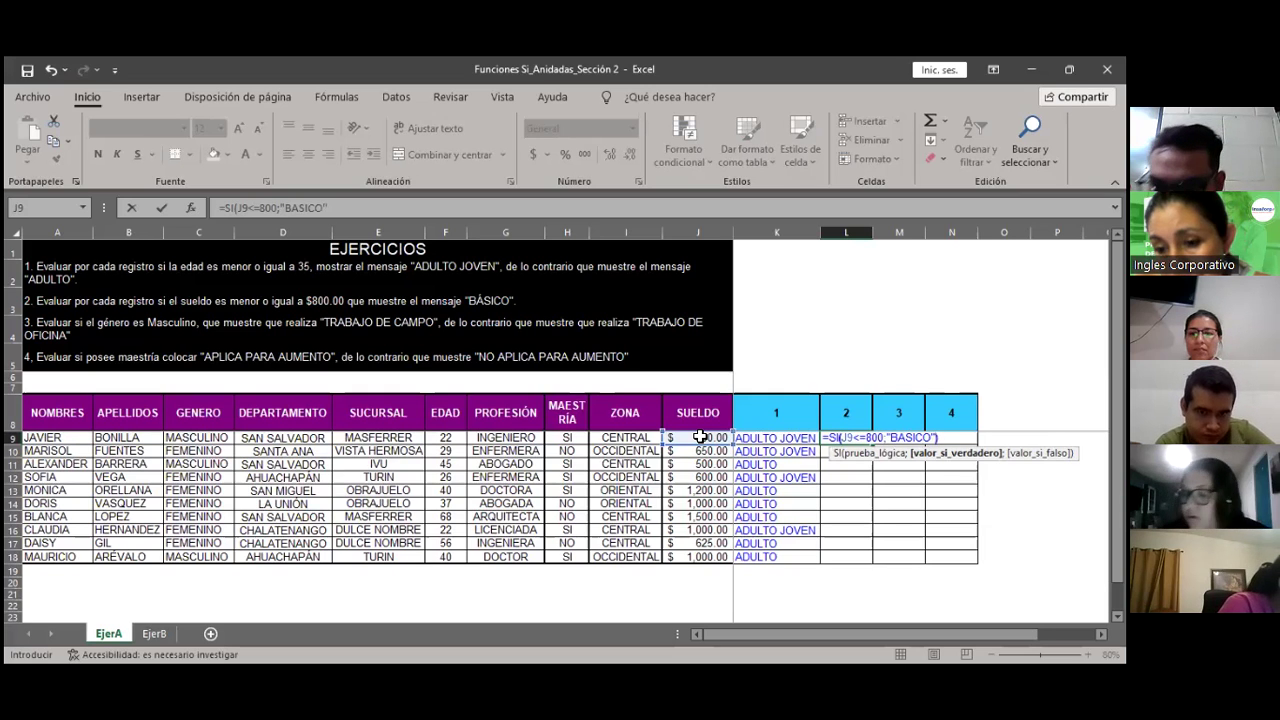
{"action": "key", "text": "Return"}
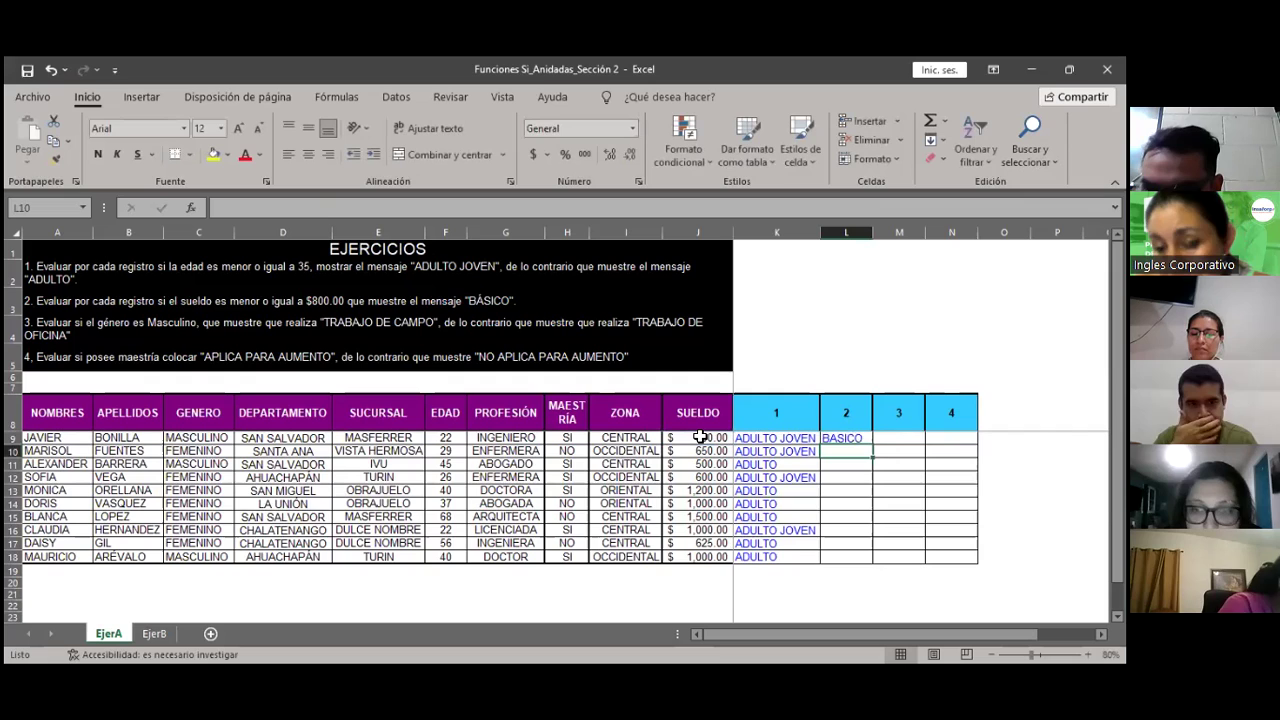
{"action": "key", "text": "Up"}
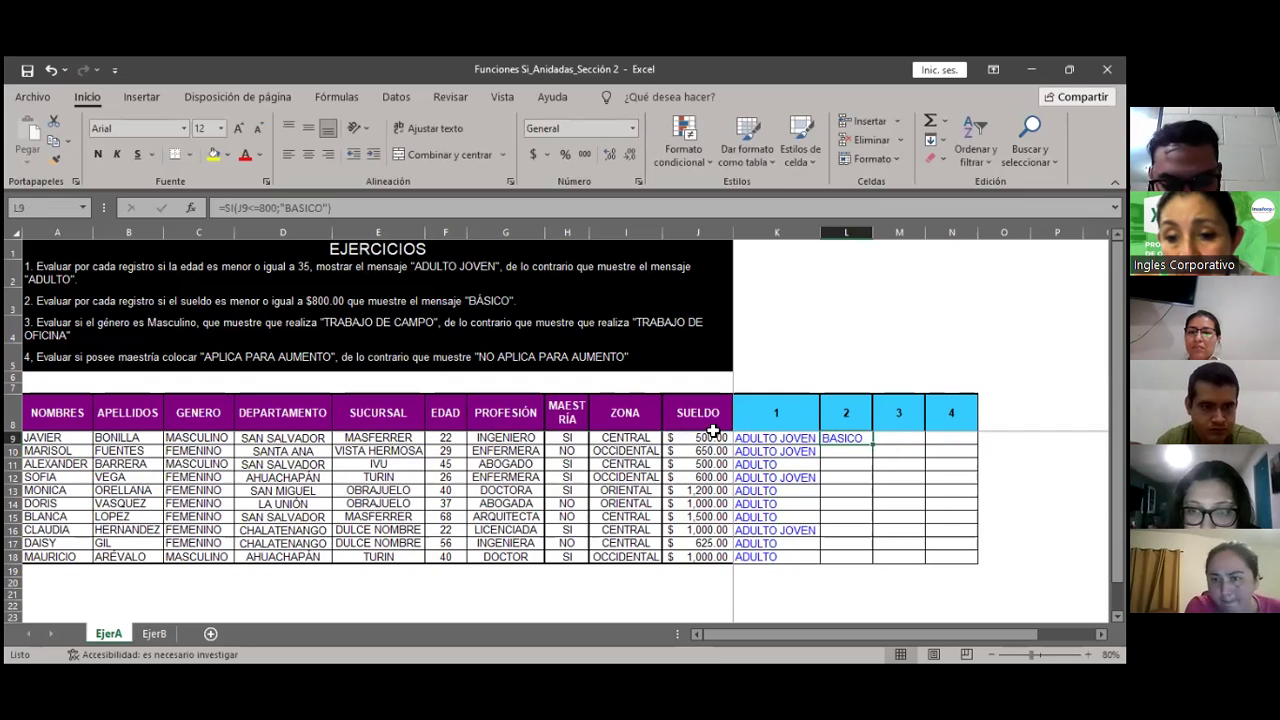
{"action": "left_click_drag", "start_coordinate": [872, 444], "coordinate": [867, 564]}
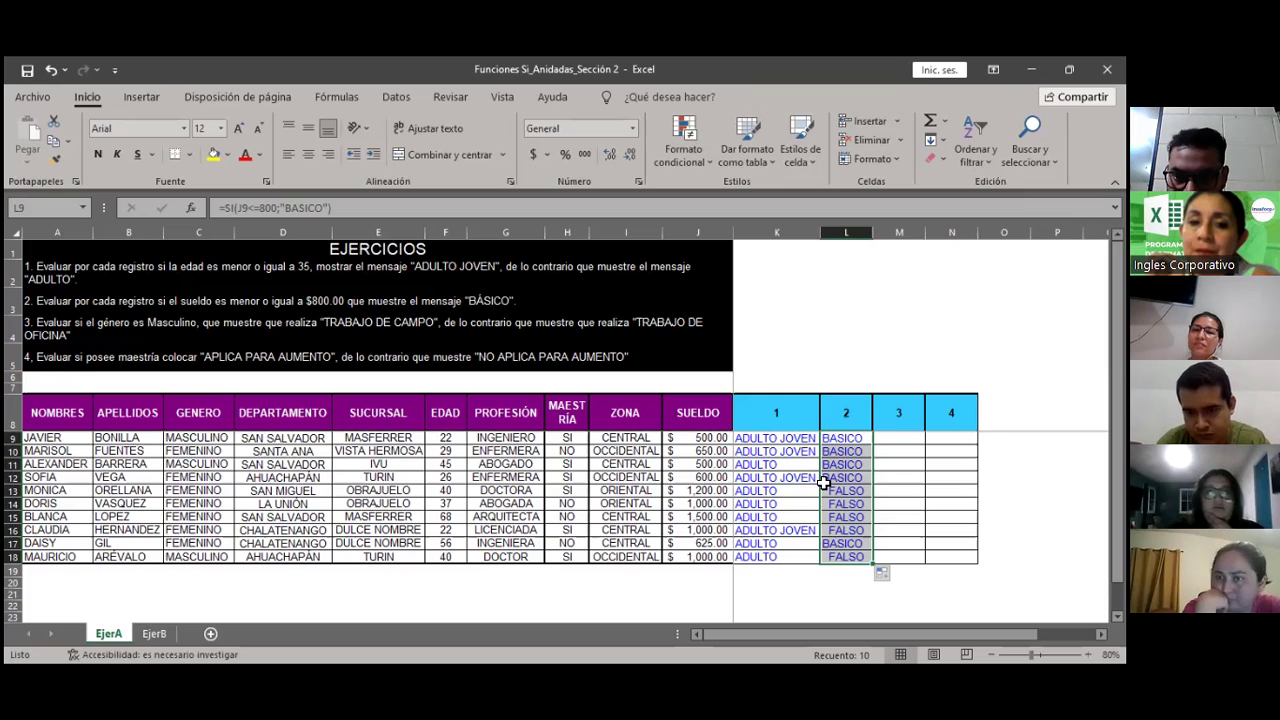
Step: Add "-" as the value-if-false argument of the SI formula in L9
{"action": "left_click", "coordinate": [864, 437]}
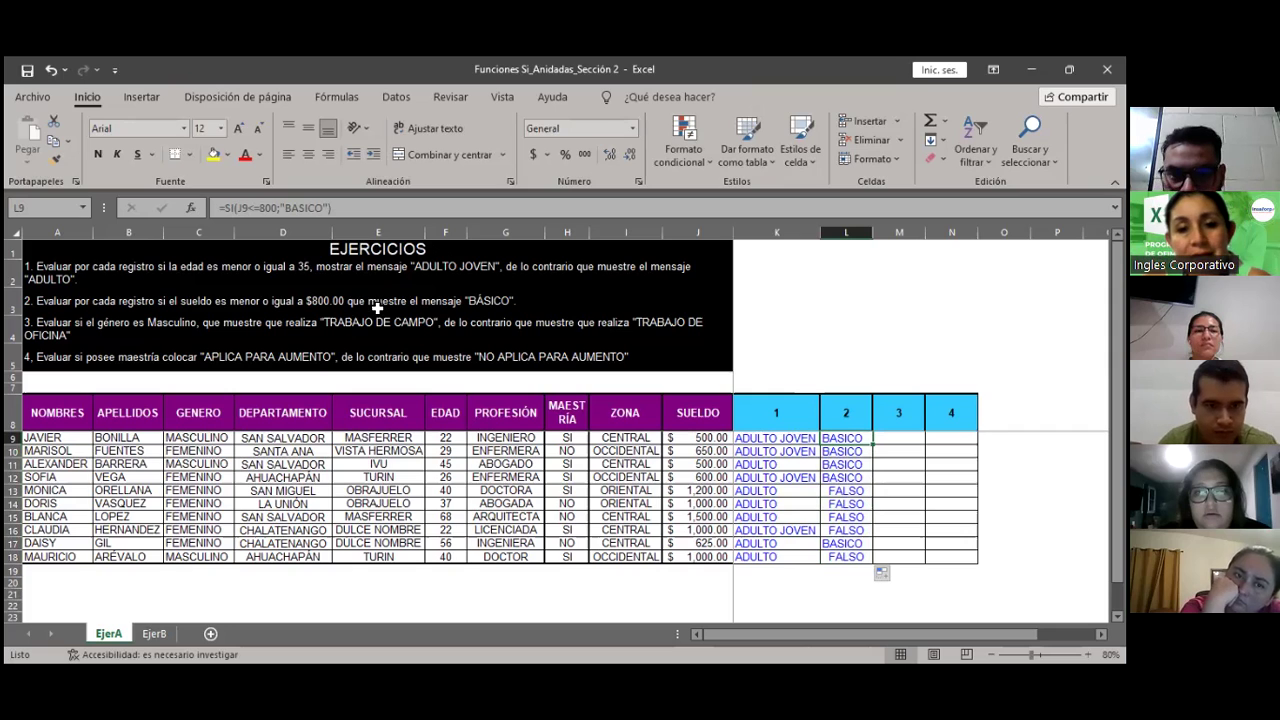
{"action": "left_click", "coordinate": [328, 207]}
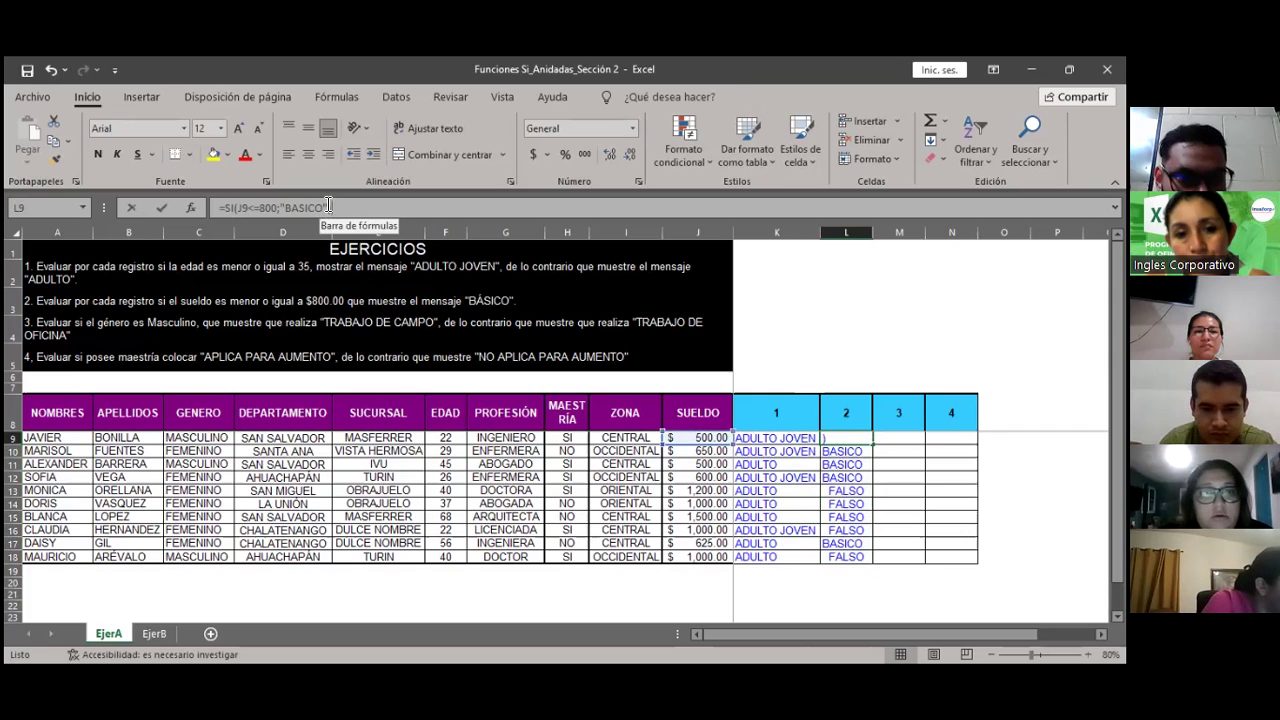
{"action": "left_click", "coordinate": [328, 207]}
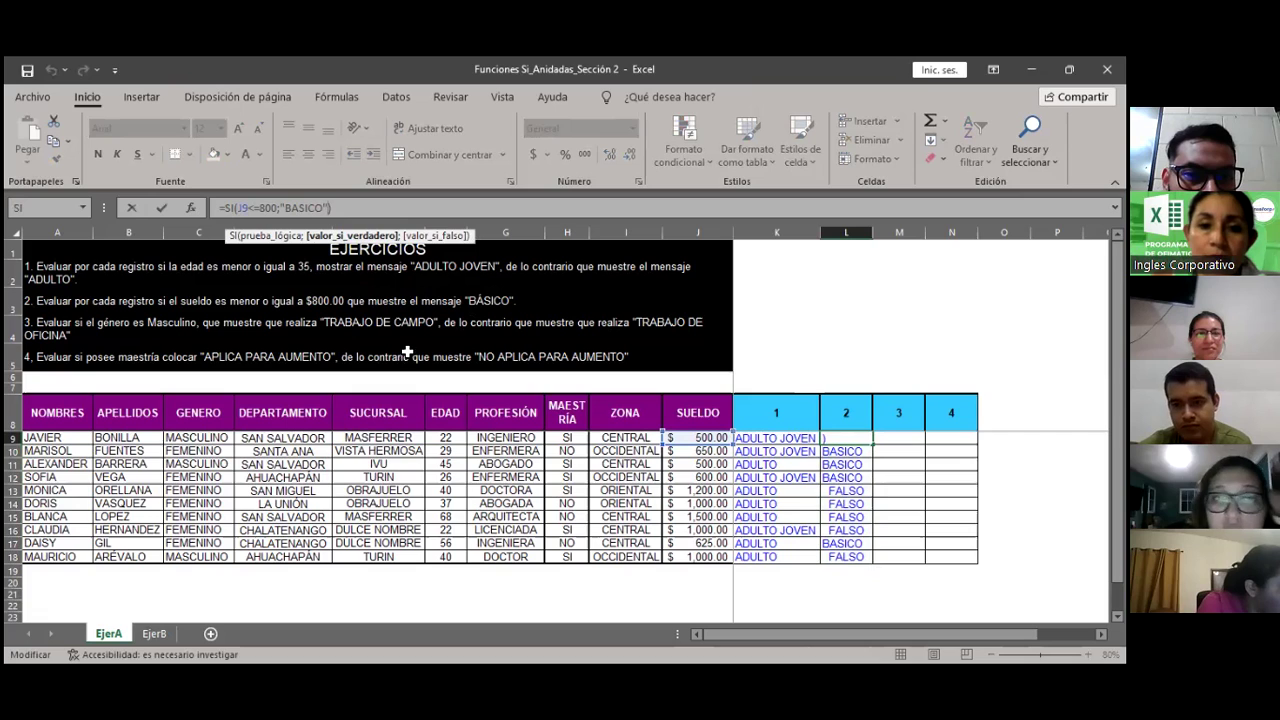
{"action": "type", "text": ";"}
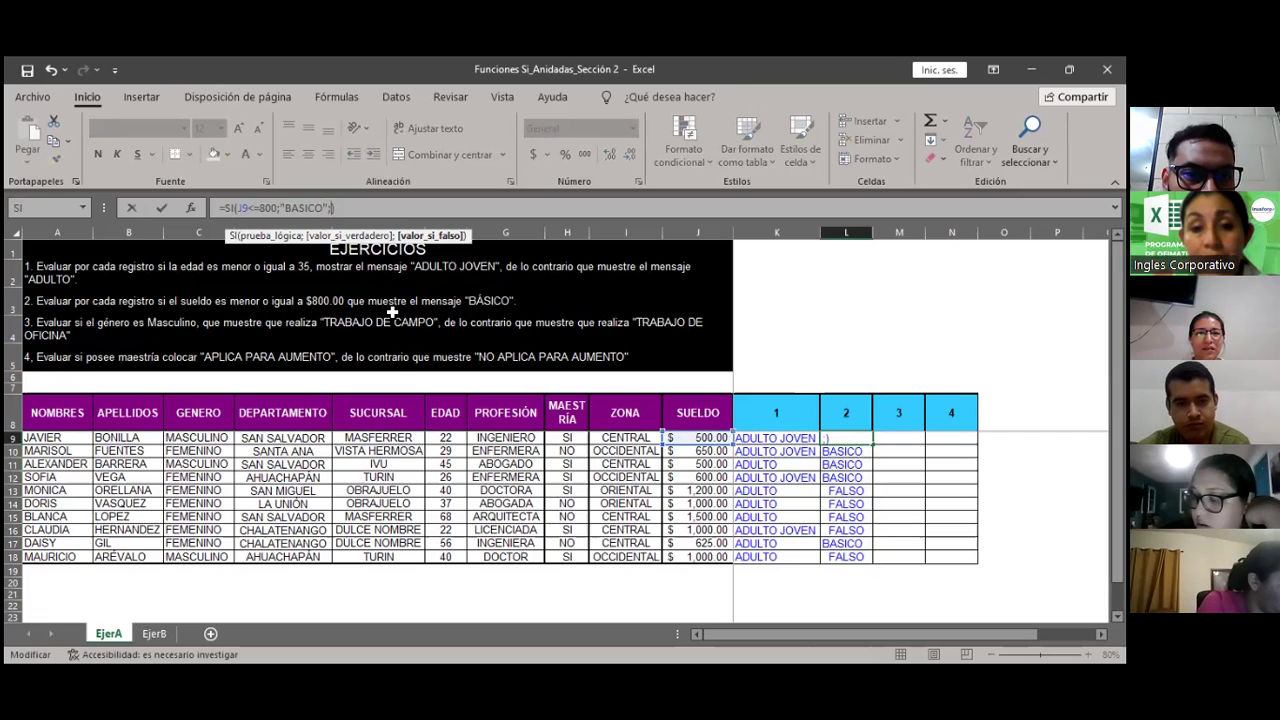
{"action": "type", "text": "\""}
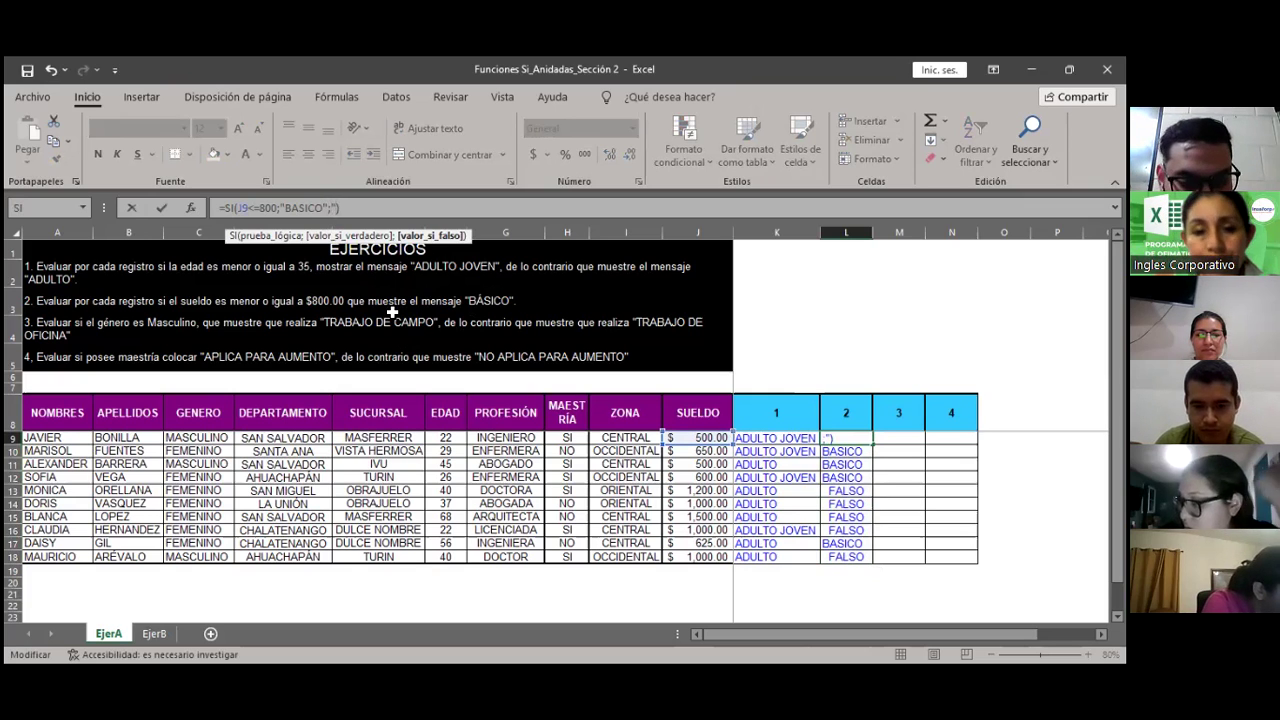
{"action": "type", "text": "\""}
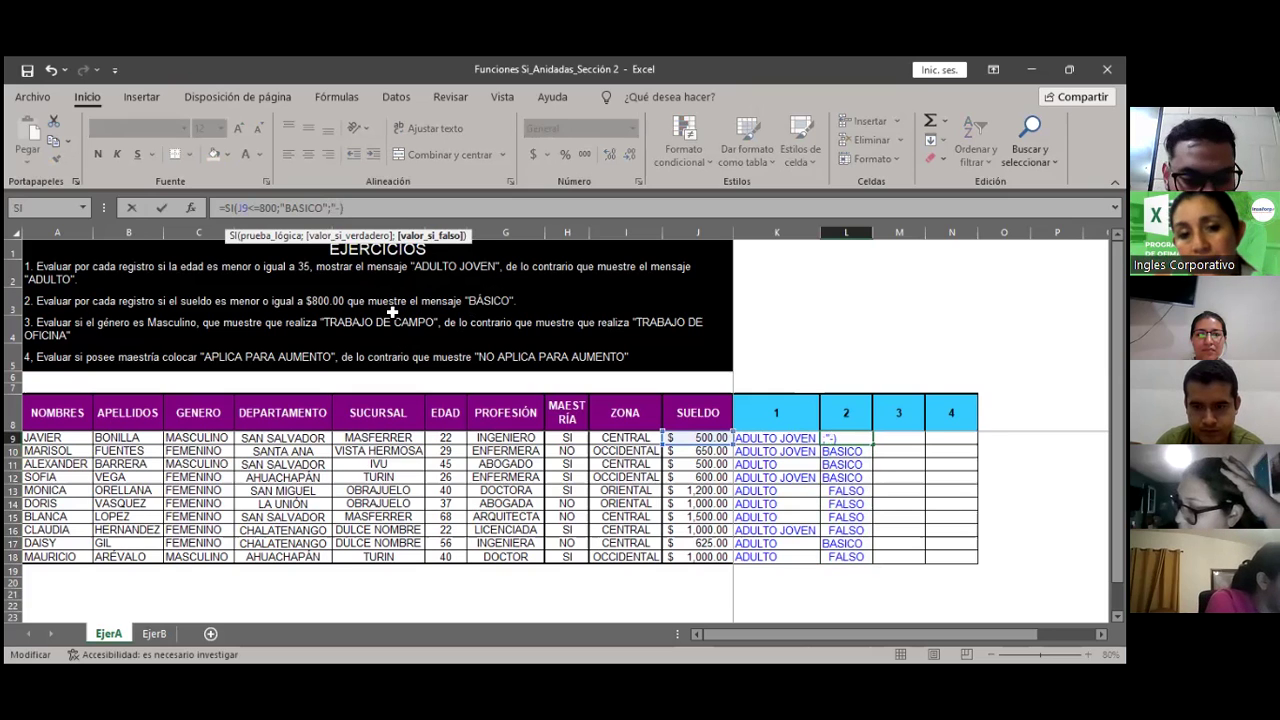
{"action": "type", "text": "\""}
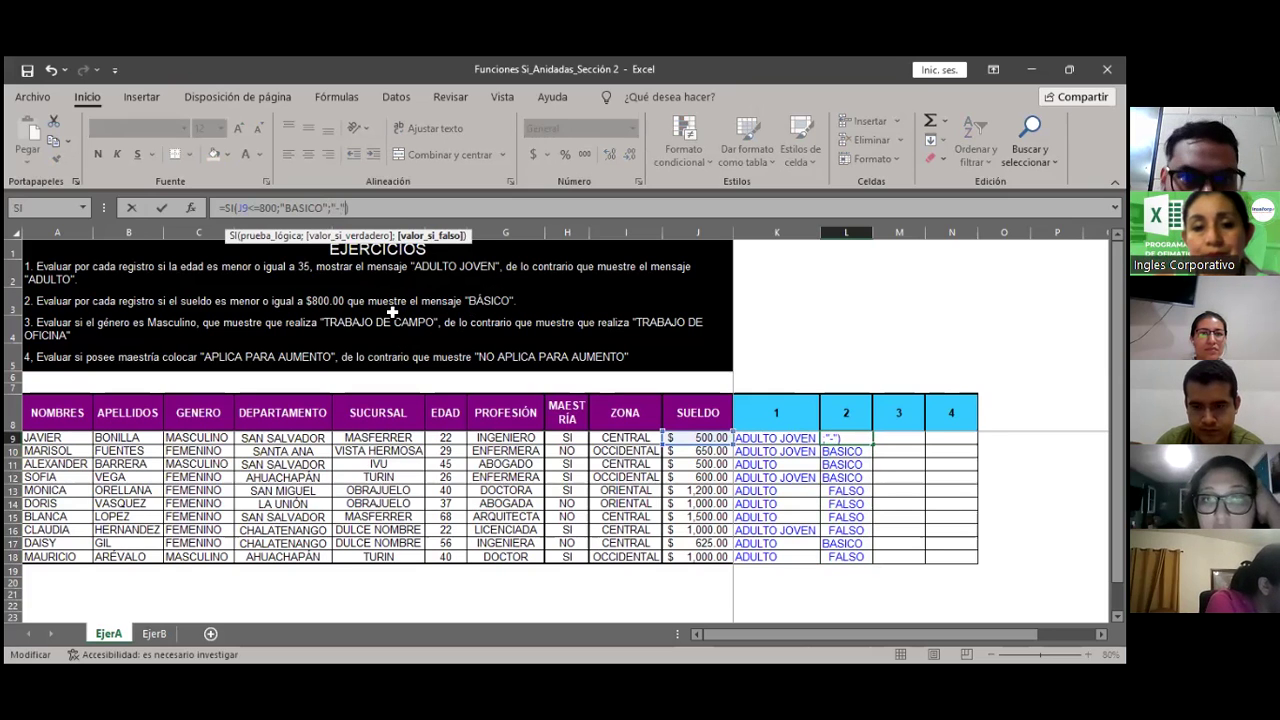
{"action": "key", "text": "Return"}
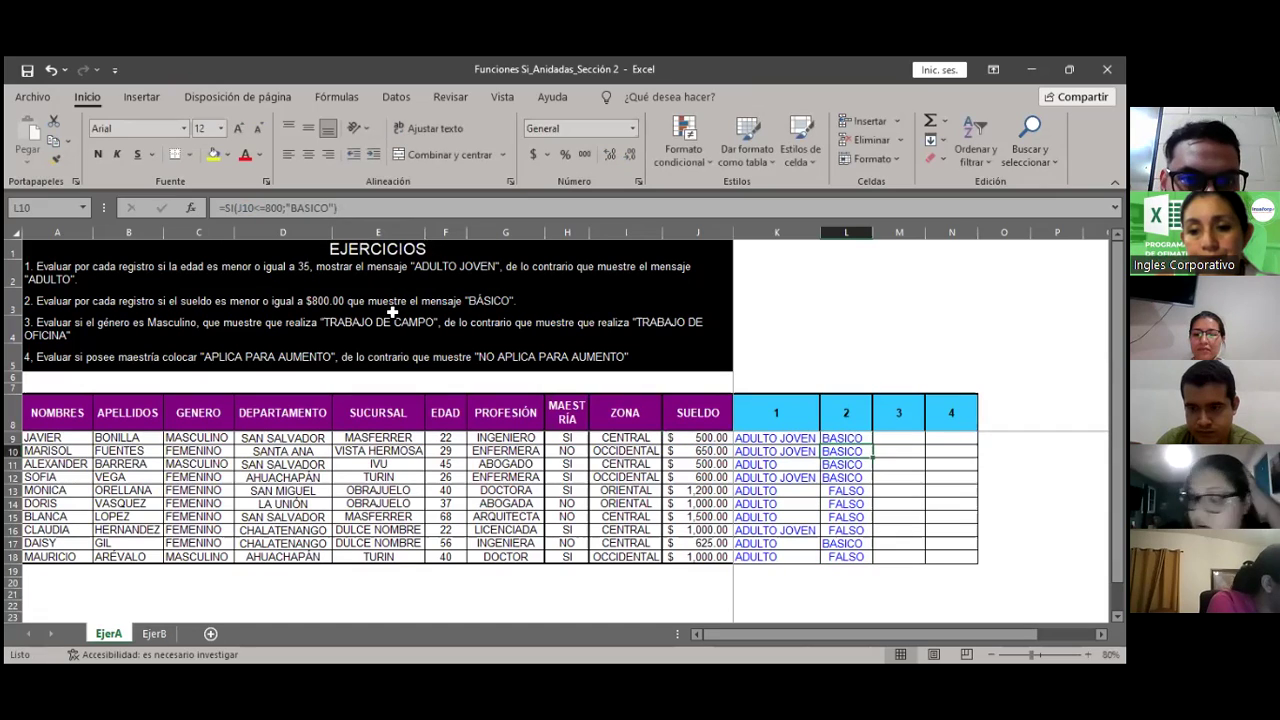
Step: Copy the L9 formula with its "-" argument down through L18 and check the formula in L13
{"action": "key", "text": "Up"}
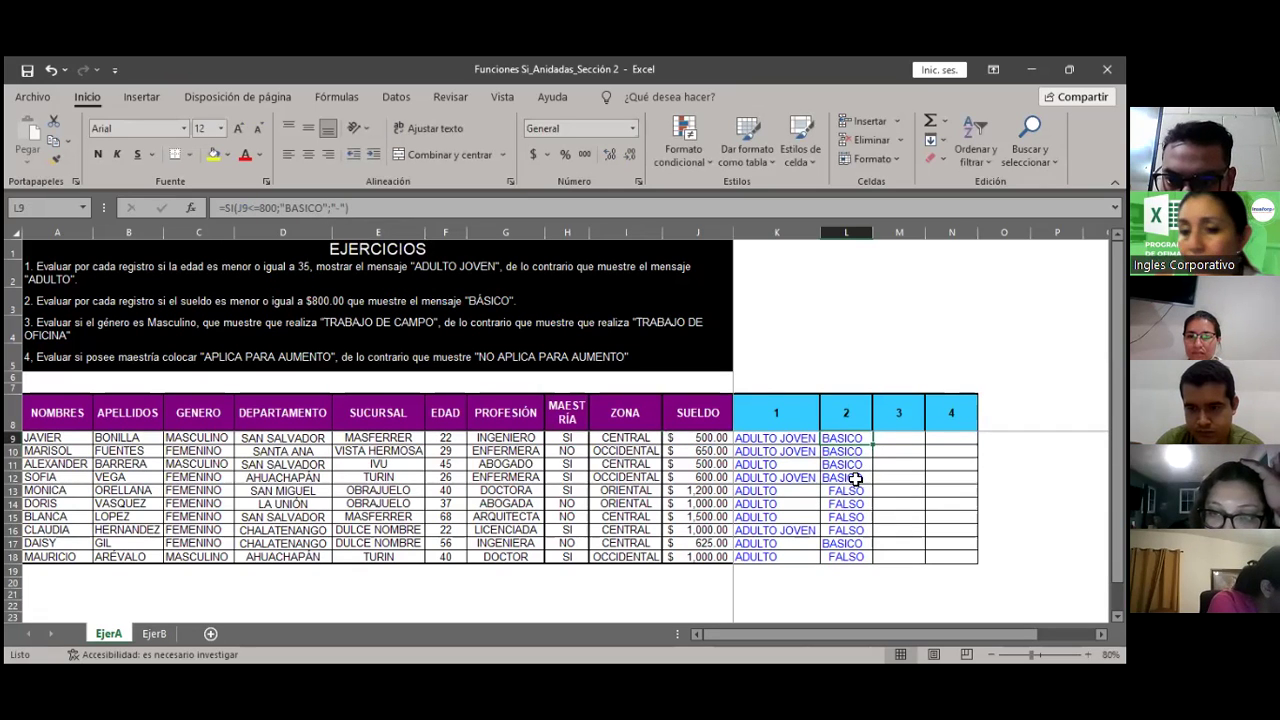
{"action": "left_click_drag", "start_coordinate": [877, 445], "coordinate": [866, 566]}
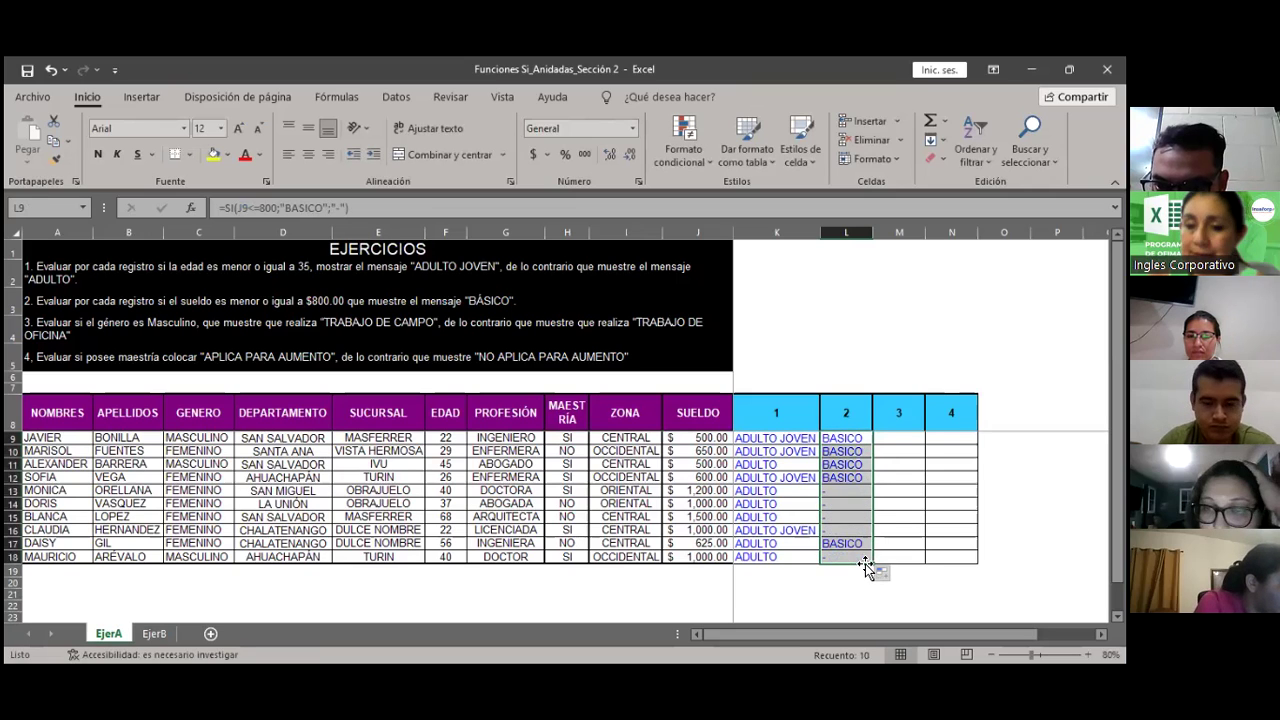
{"action": "left_click", "coordinate": [843, 492]}
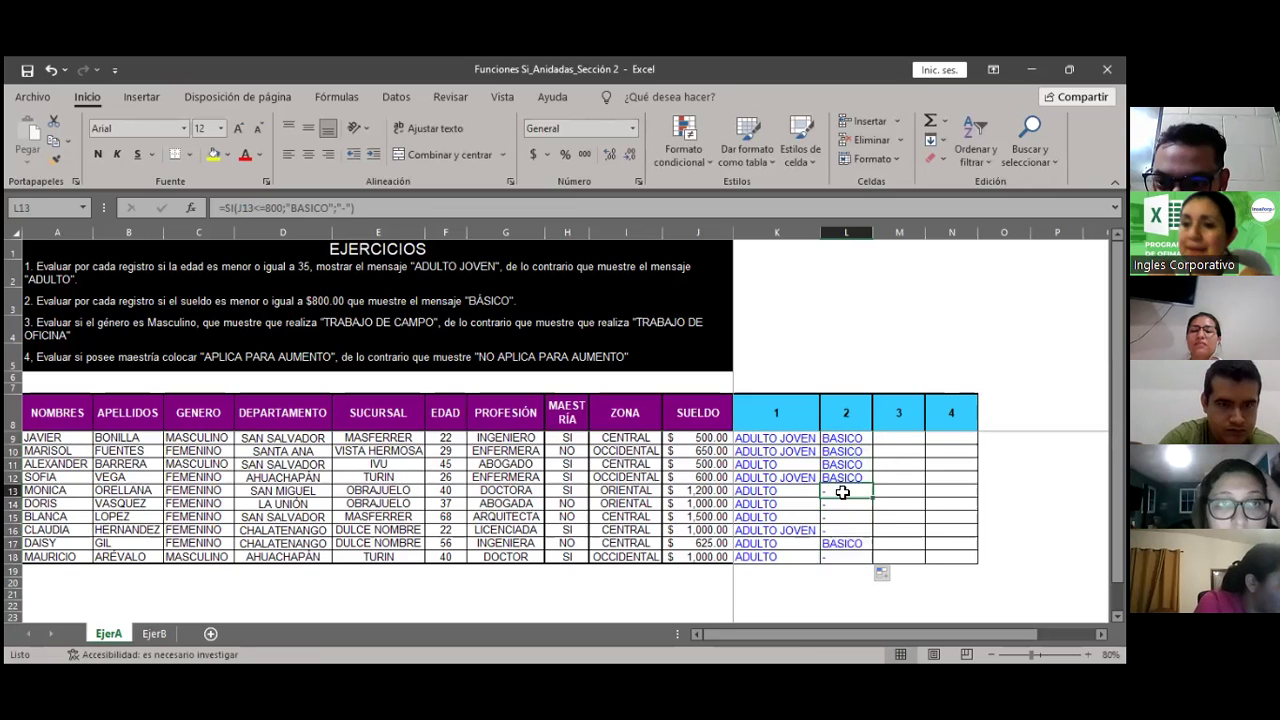
{"action": "left_click", "coordinate": [851, 439]}
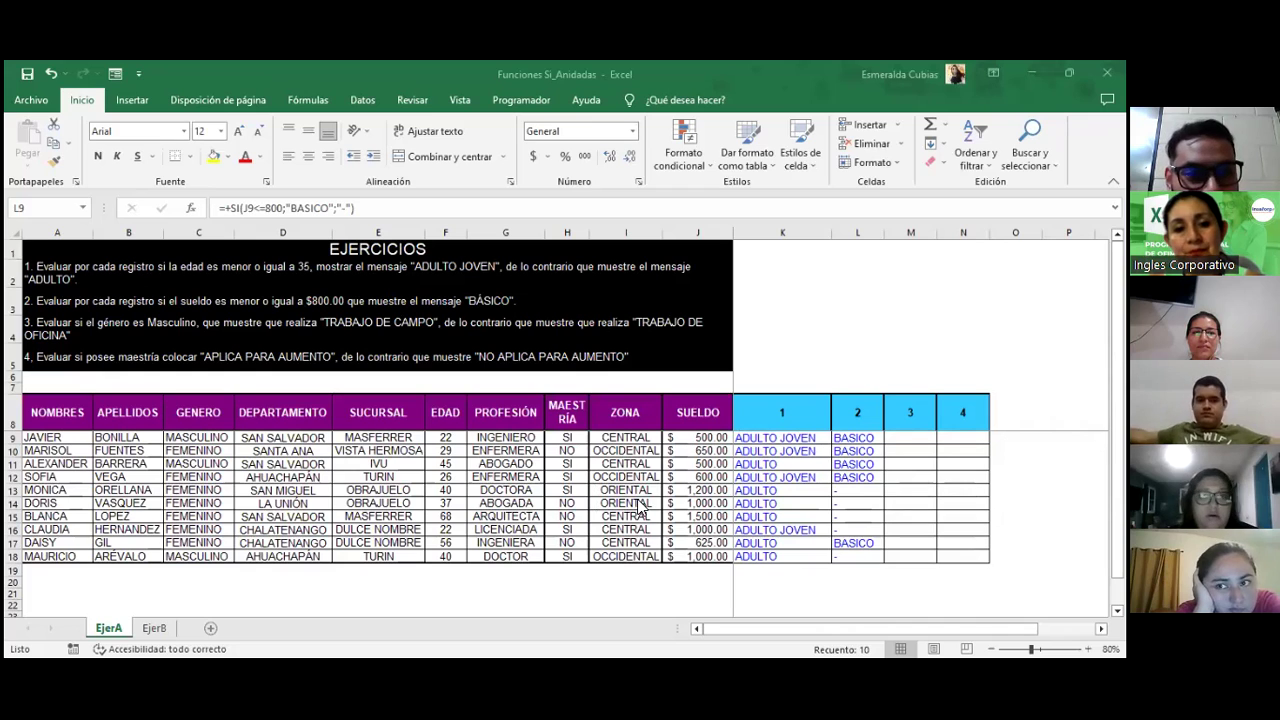
Step: Start an SI formula in M9 with the logical test C9="MASCULINO" on the gender
{"action": "left_click", "coordinate": [910, 438]}
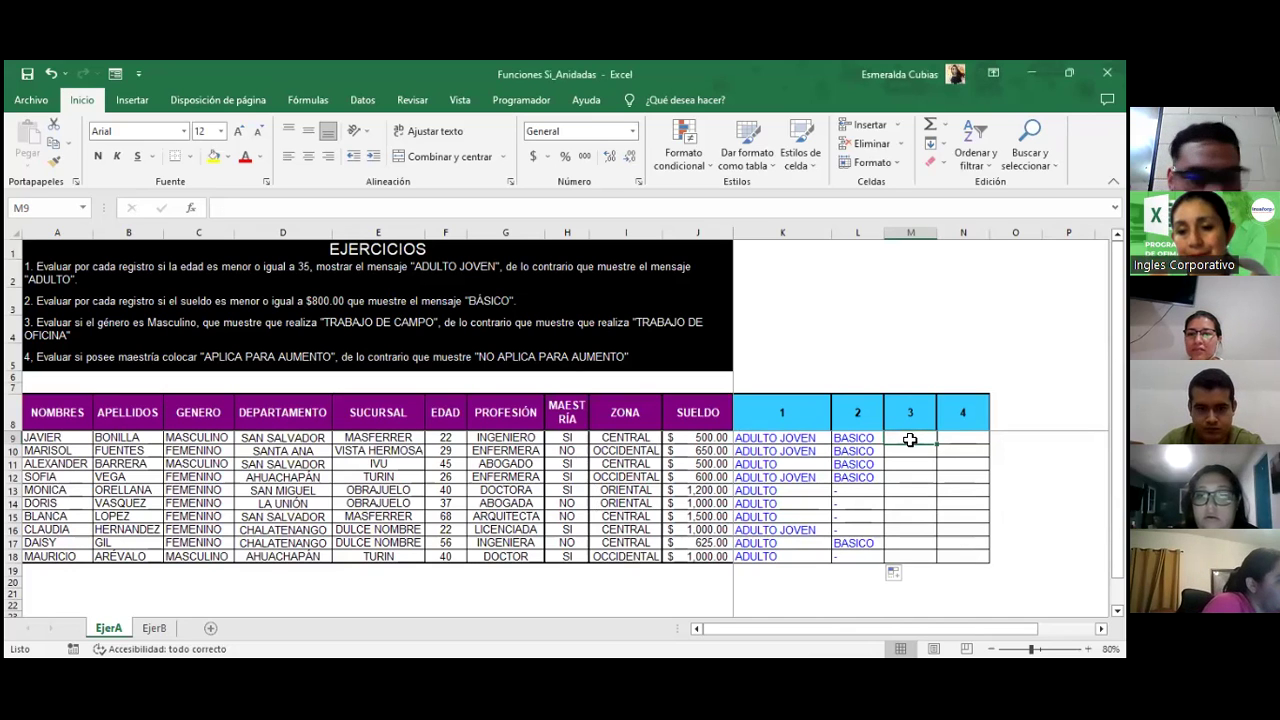
{"action": "type", "text": "+S"}
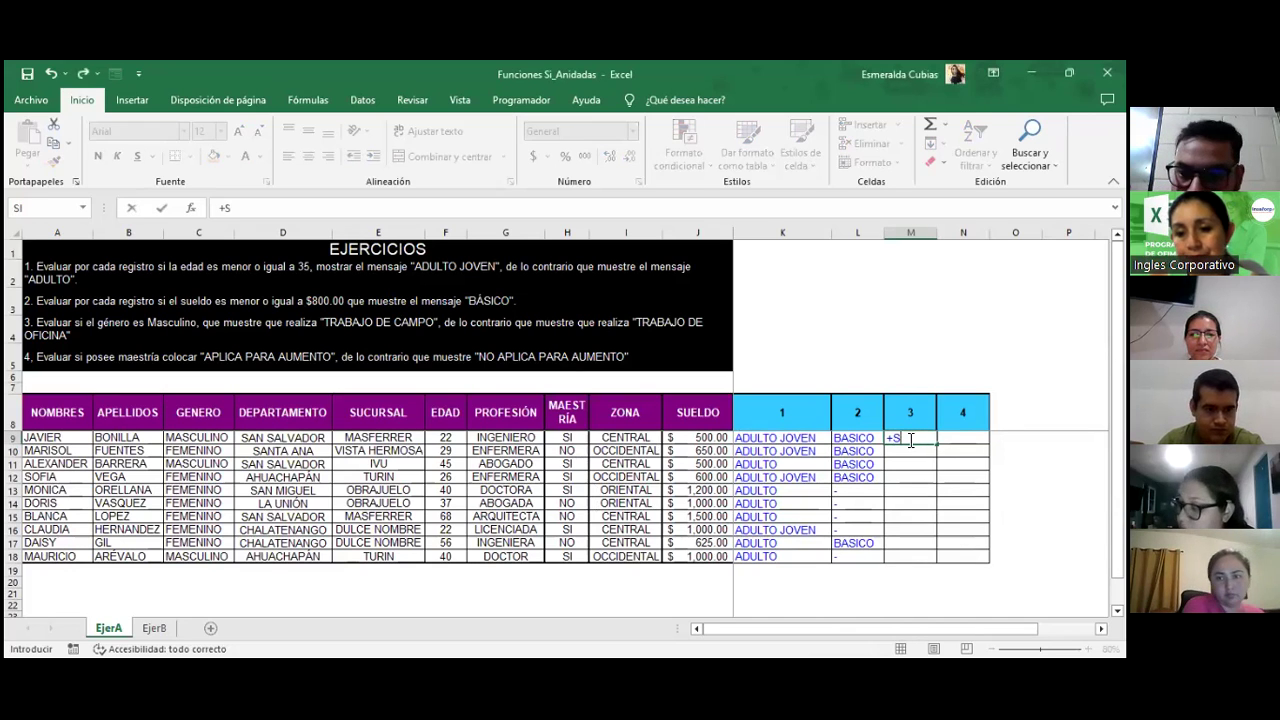
{"action": "type", "text": "I("}
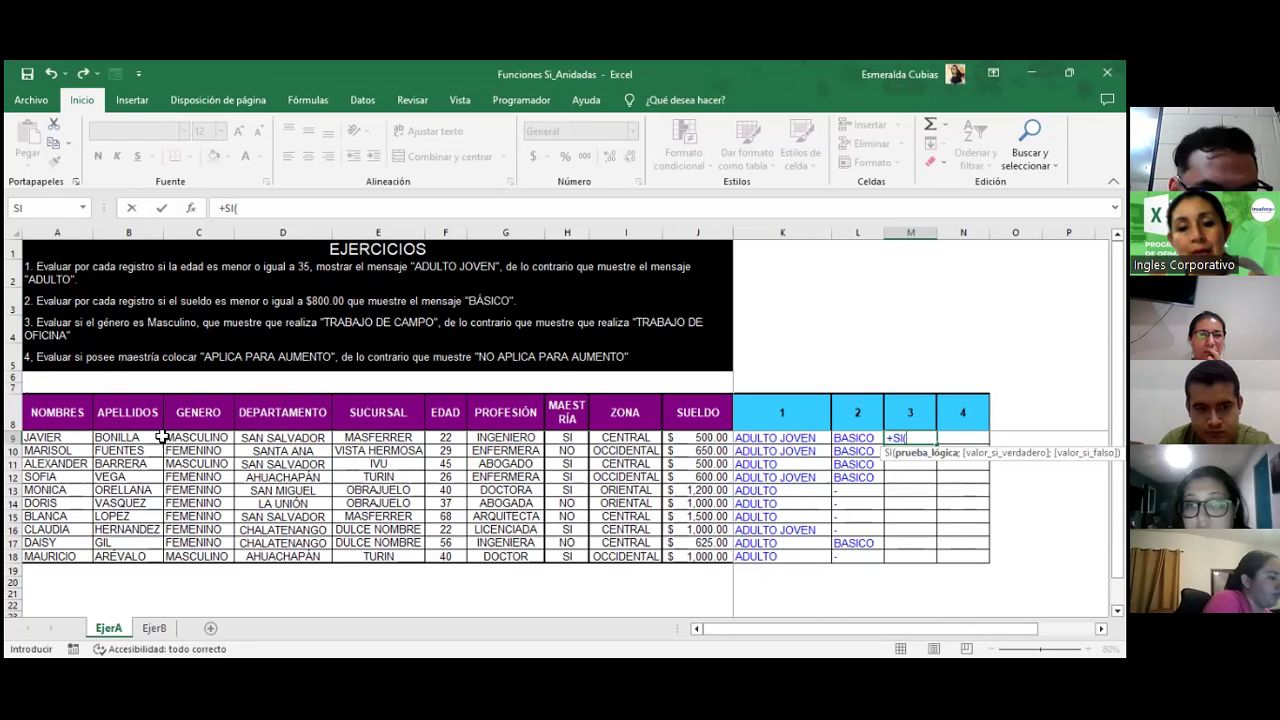
{"action": "left_click", "coordinate": [220, 439]}
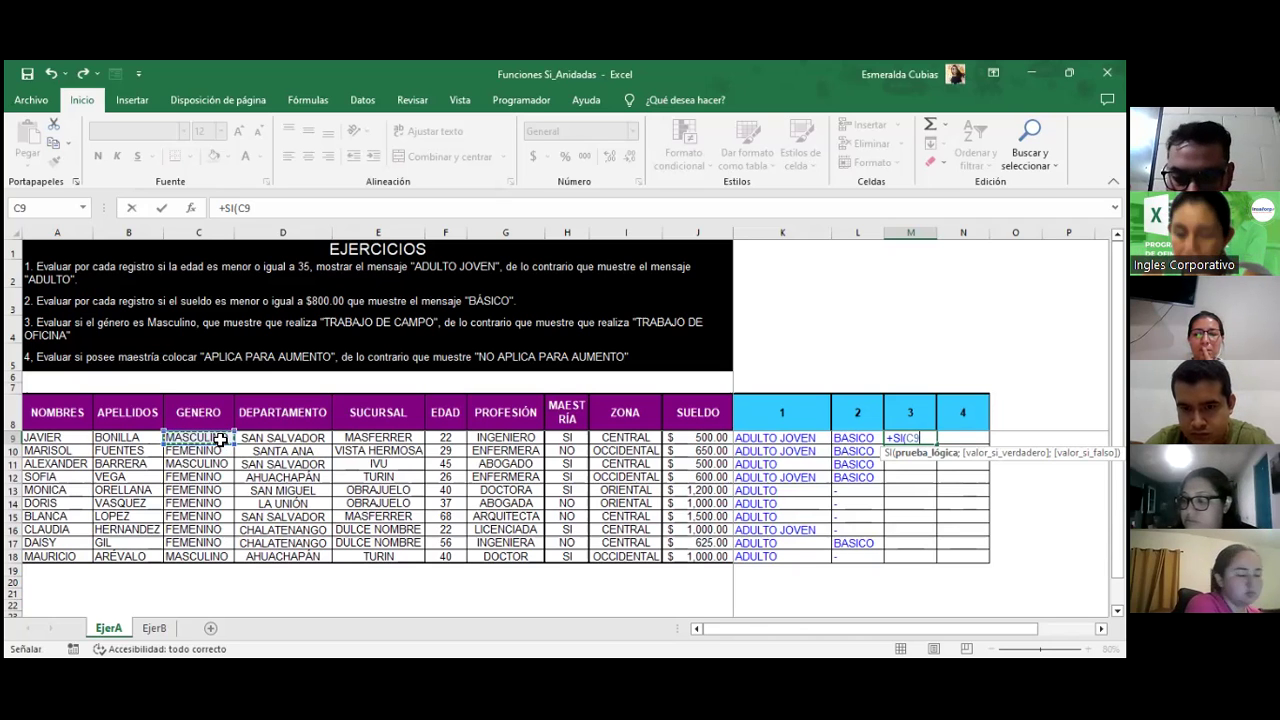
{"action": "type", "text": "="}
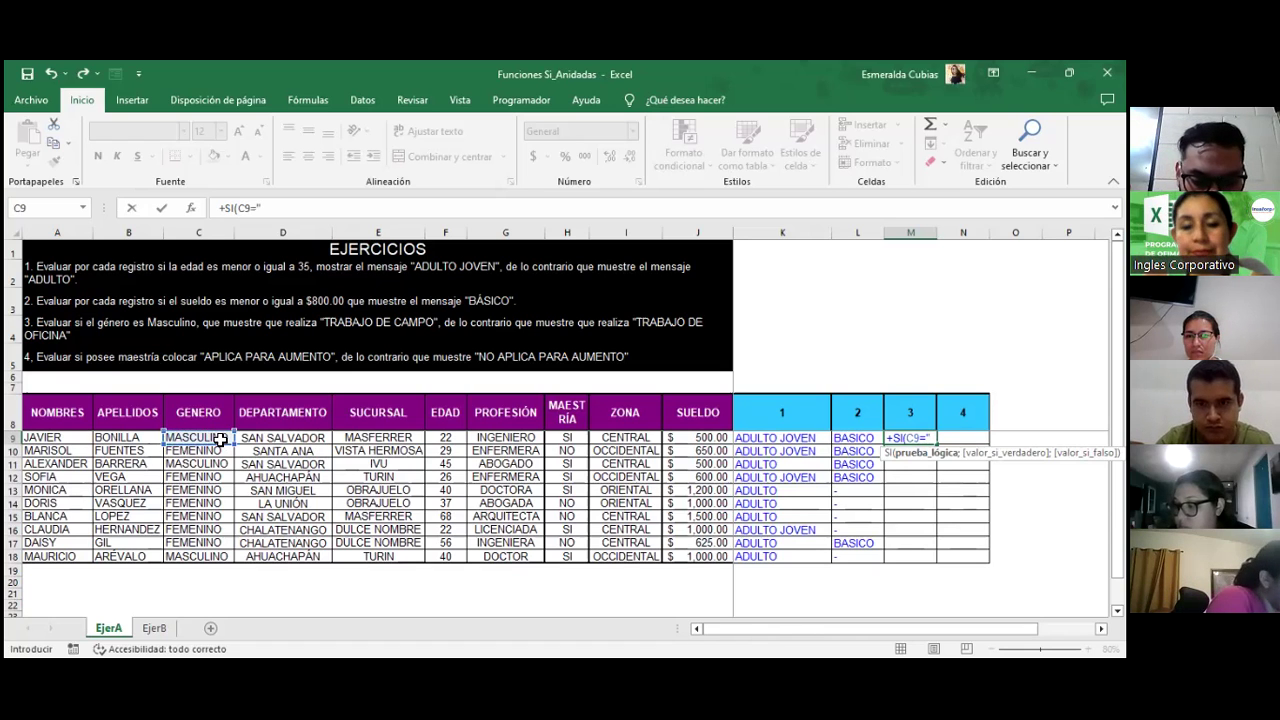
{"action": "type", "text": "MASCULINO"}
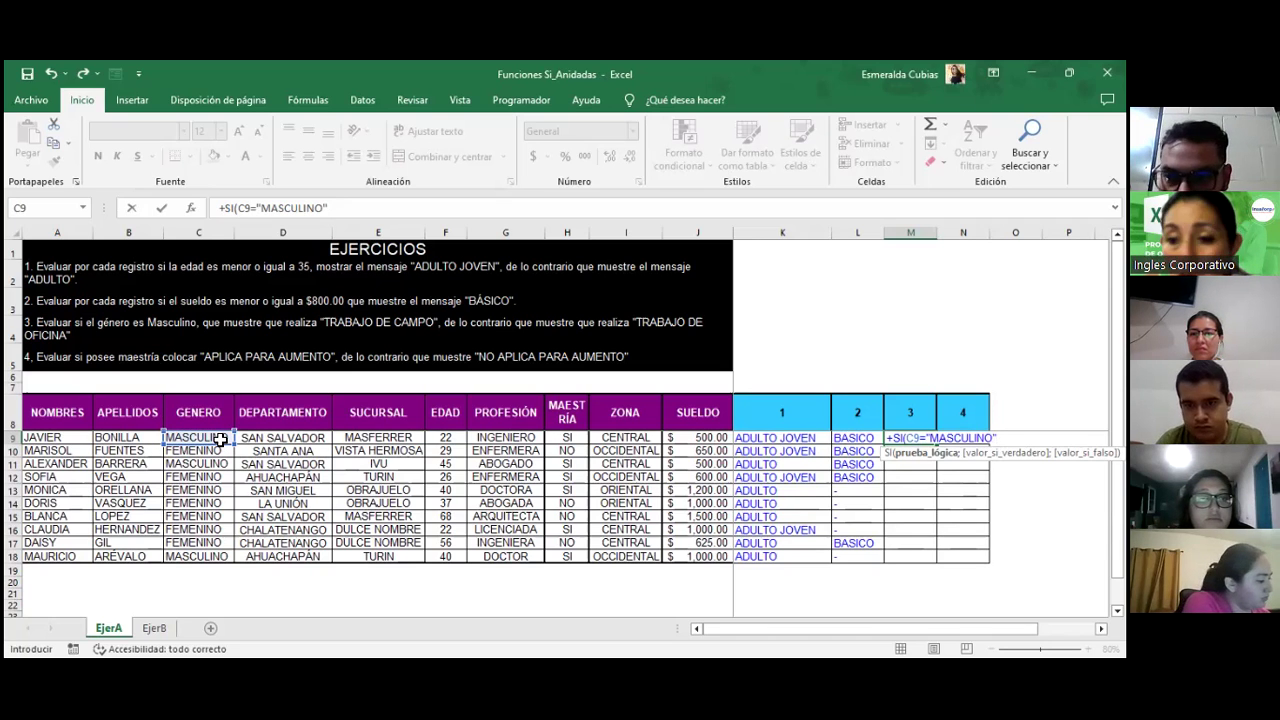
{"action": "type", "text": ";"}
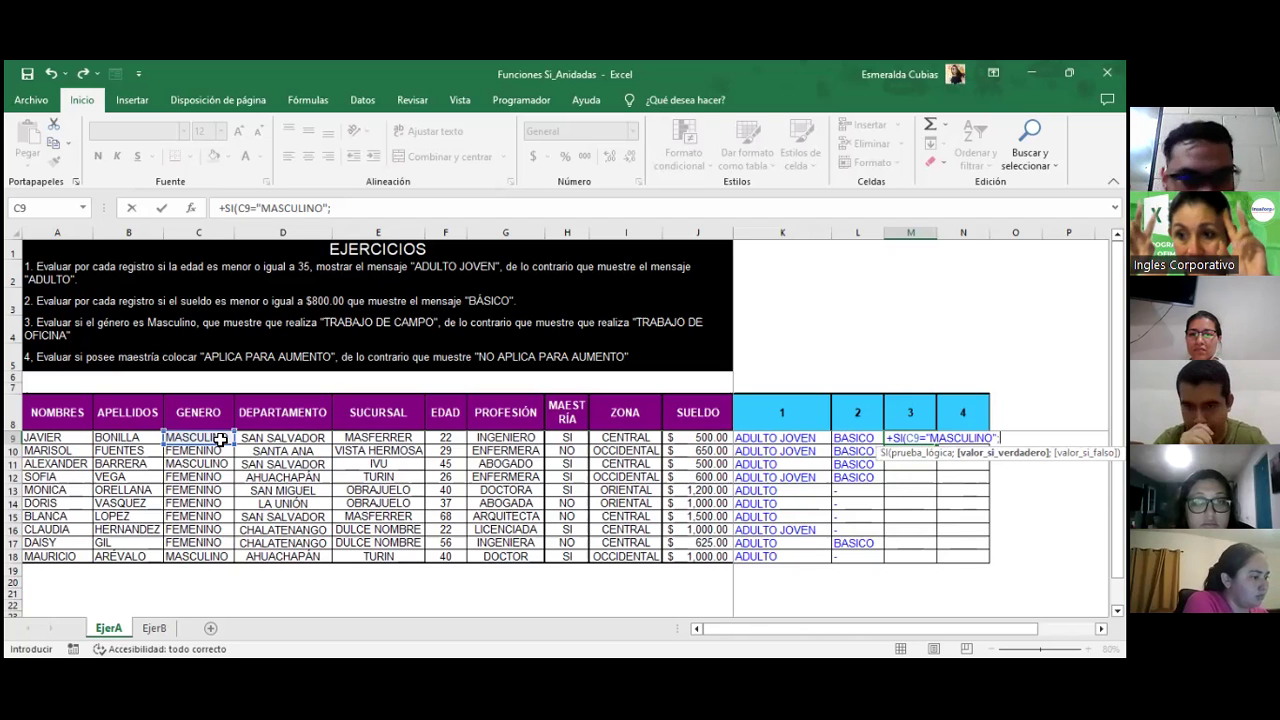
Step: Enter "REALIZA TRABAJO DE CAMPO" as the value-if-true argument of the SI formula in M9
{"action": "type", "text": "\"\""}
{"action": "key", "text": "BackSpace"}
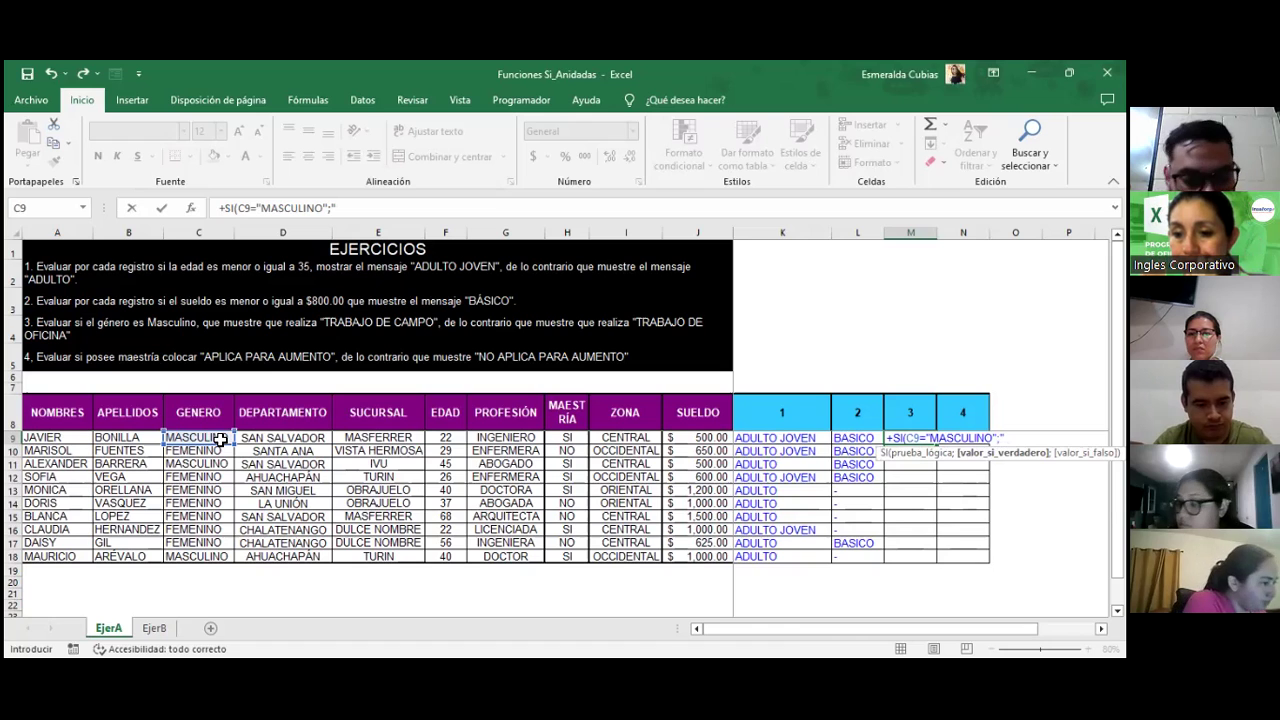
{"action": "type", "text": "REALI"}
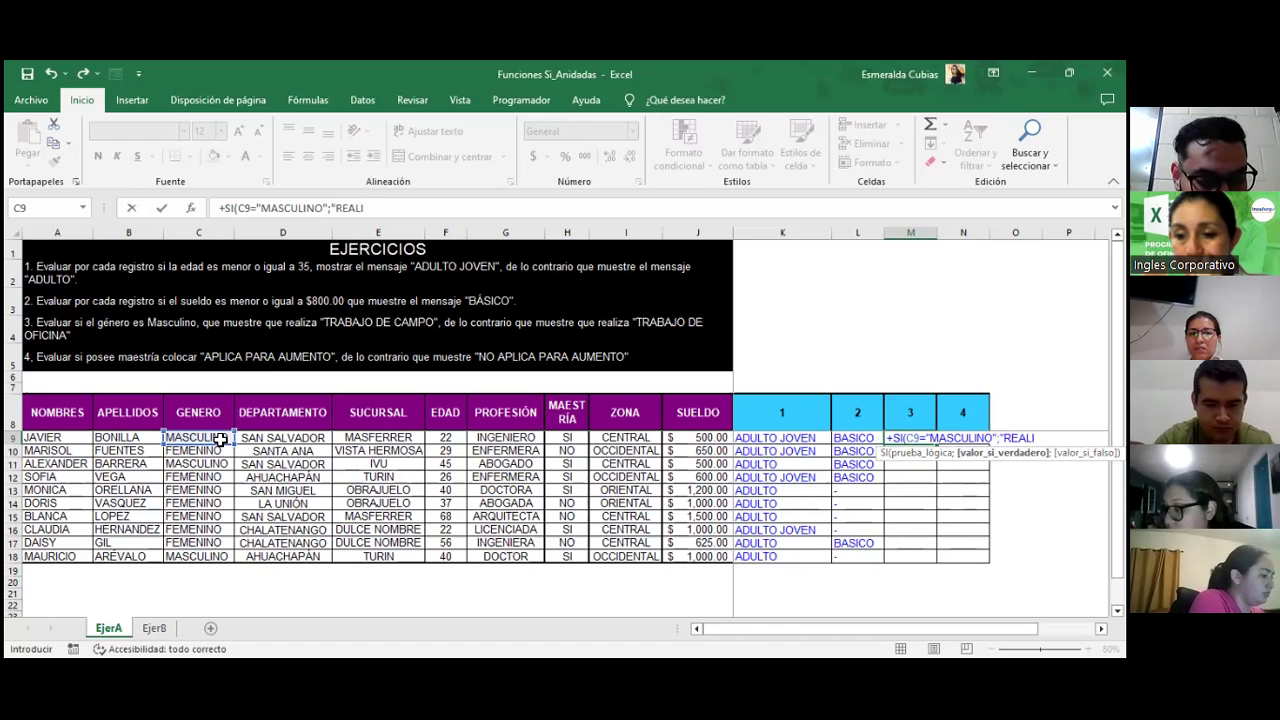
{"action": "type", "text": "ZA TRABAJ"}
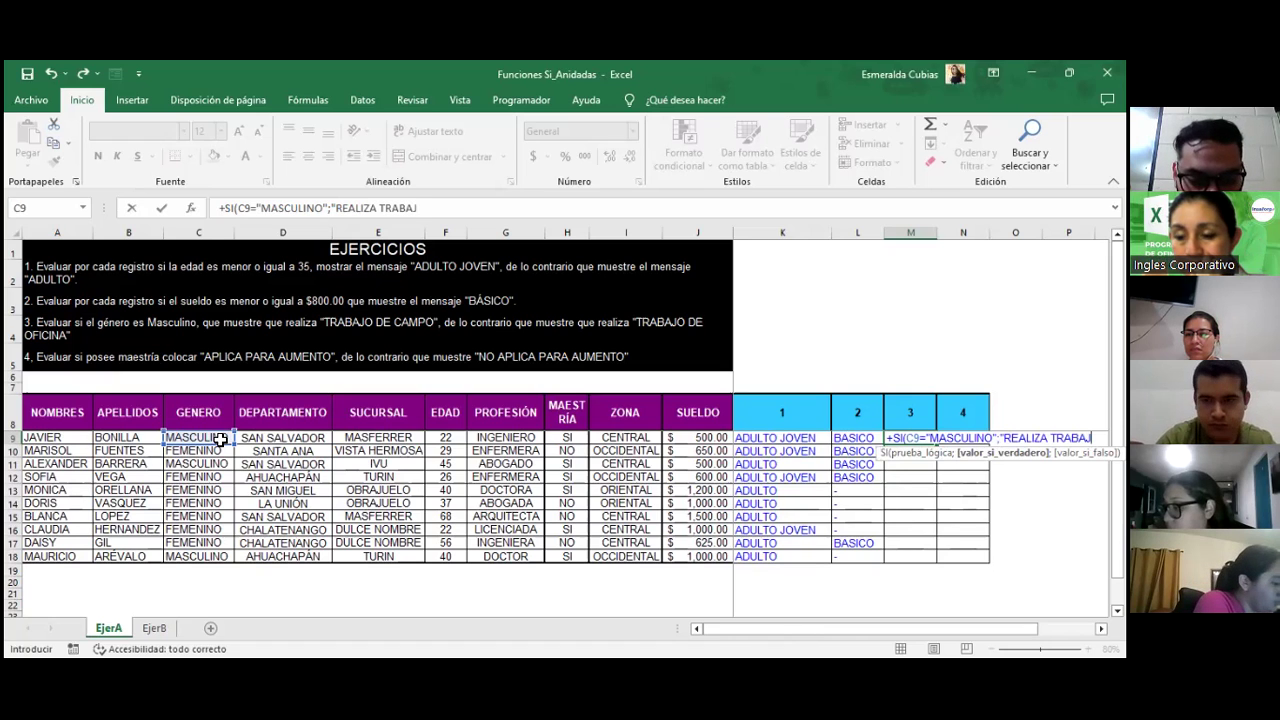
{"action": "type", "text": "O DE CAMPO"}
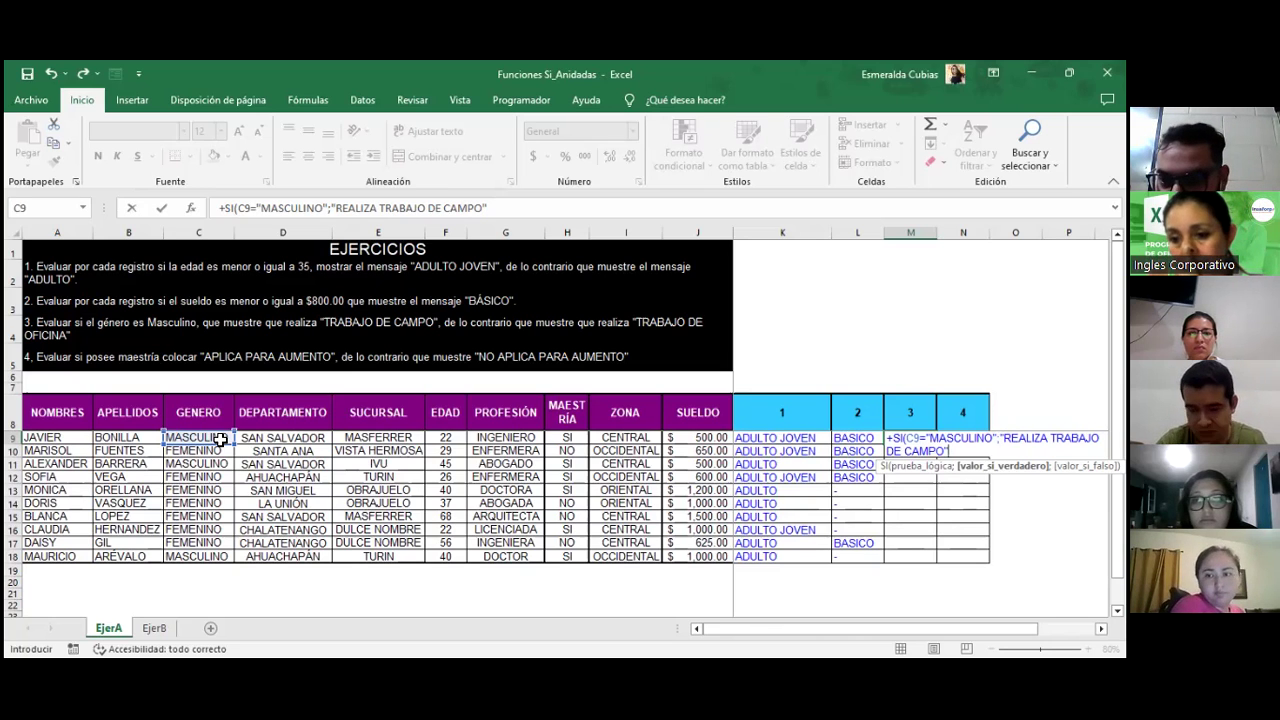
Step: Complete the M9 formula with "TRABAJO DE OFICINA" as its value-if-false argument
{"action": "type", "text": ";"}
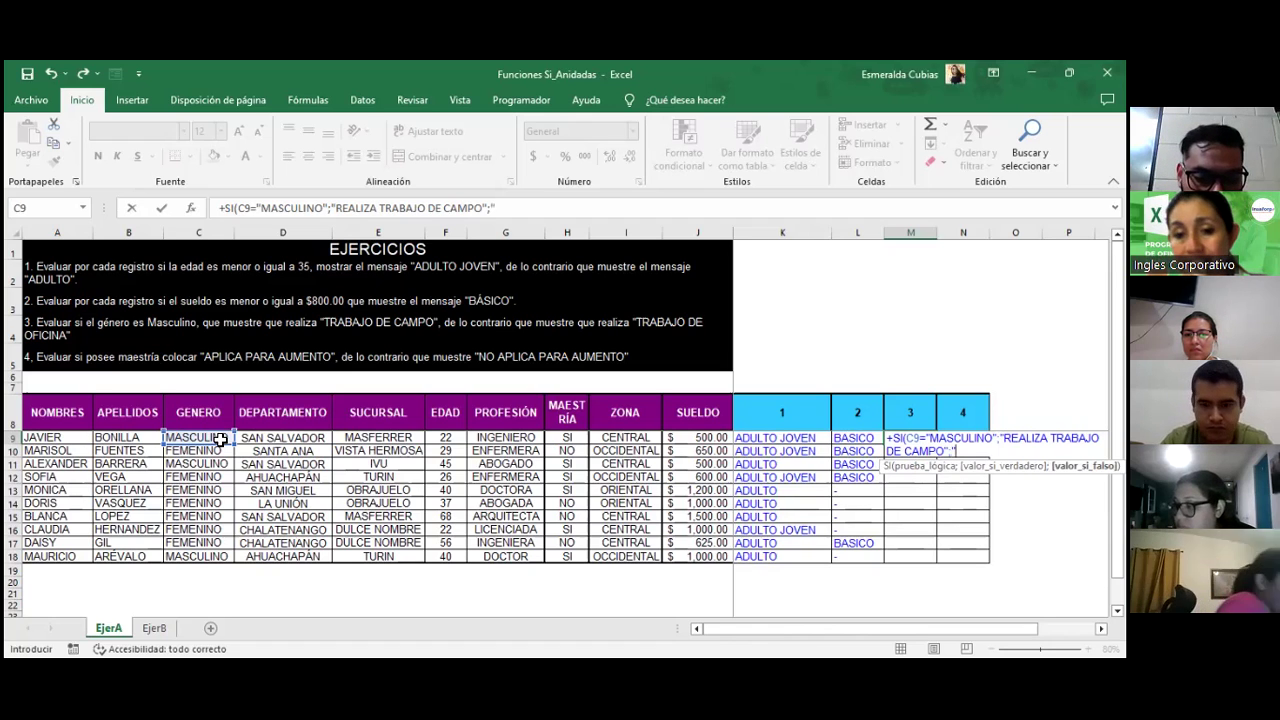
{"action": "type", "text": "\"TRABAJO DE OFICINA\""}
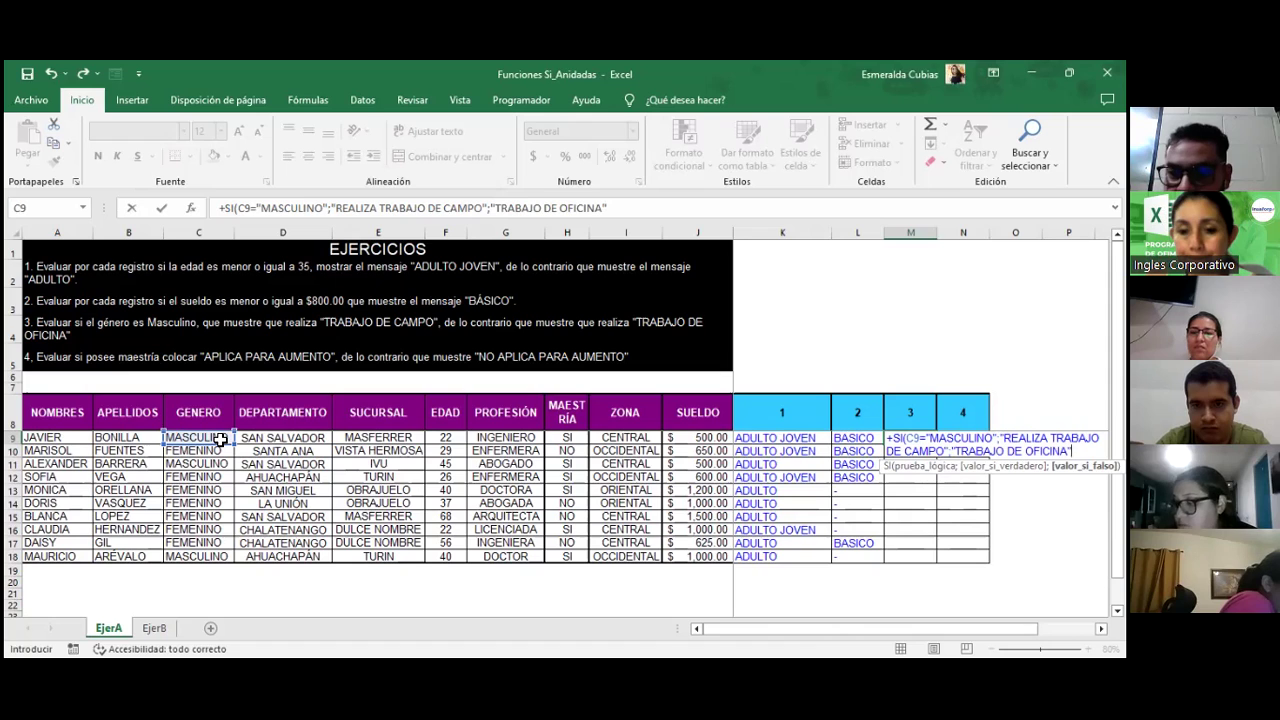
{"action": "type", "text": ")"}
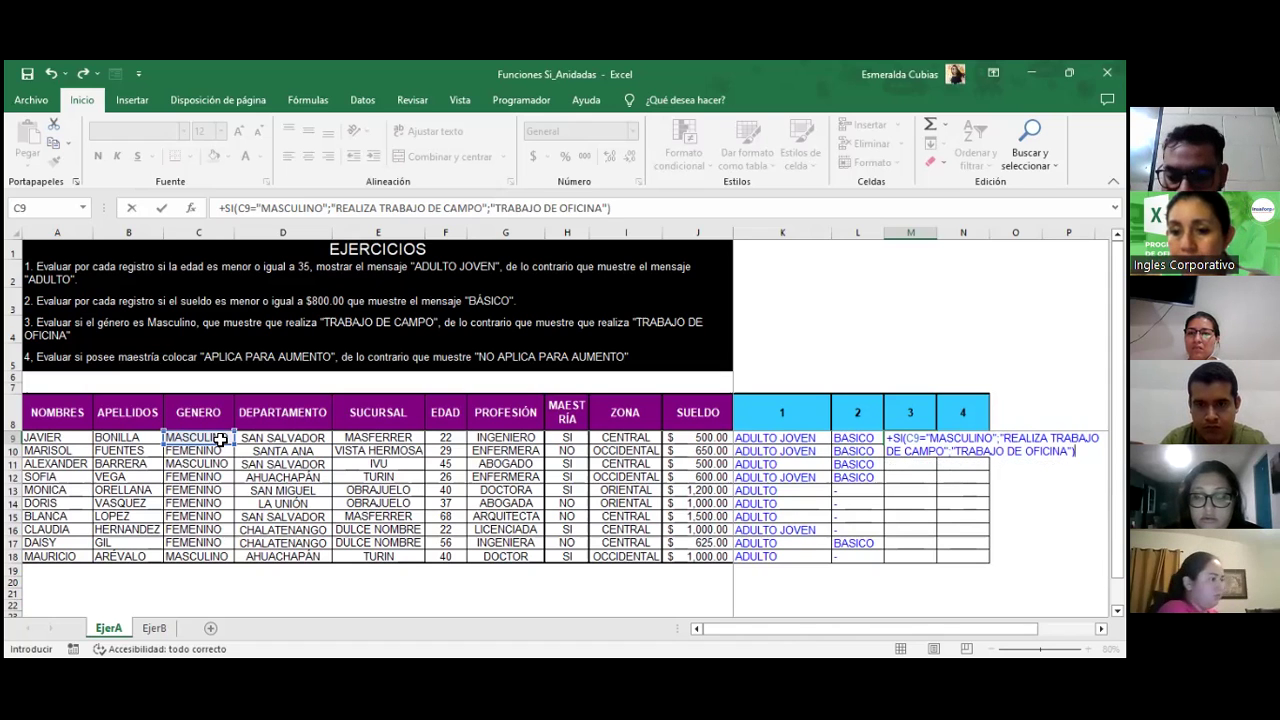
{"action": "key", "text": "Return"}
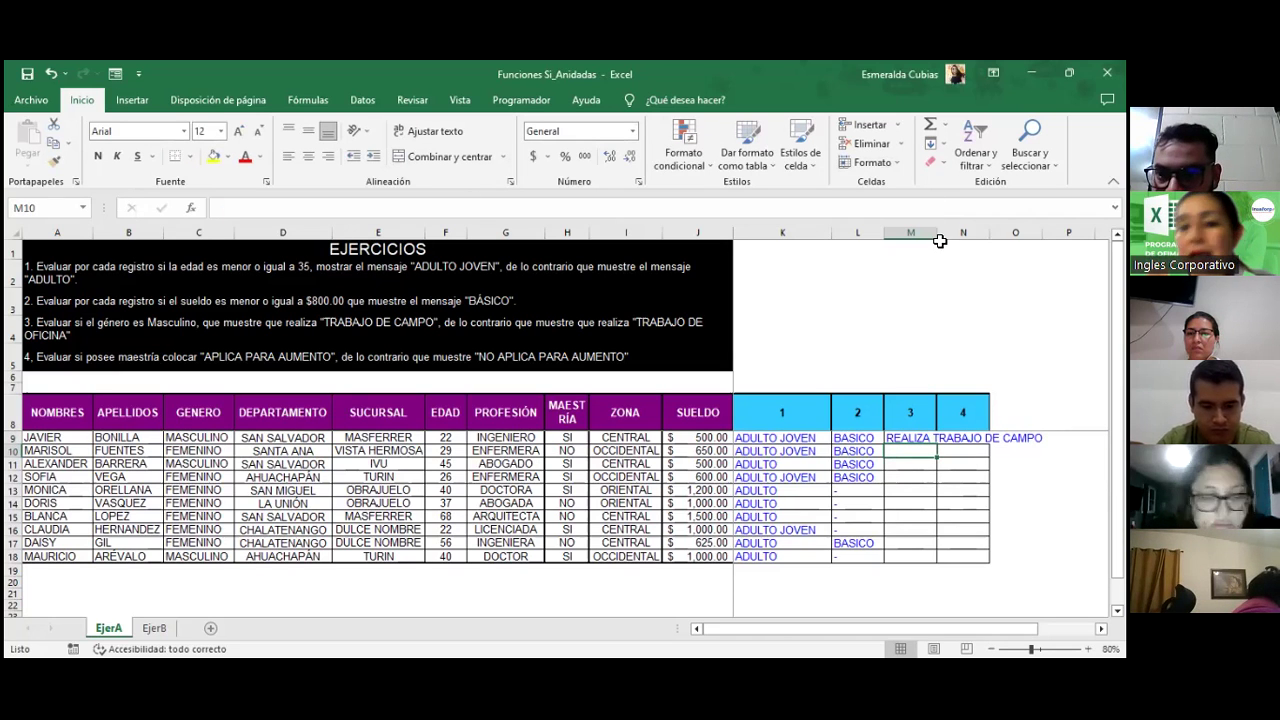
Step: Widen column M to fit its text and copy the M9 formula down through M18
{"action": "left_click_drag", "start_coordinate": [937, 234], "coordinate": [1057, 234]}
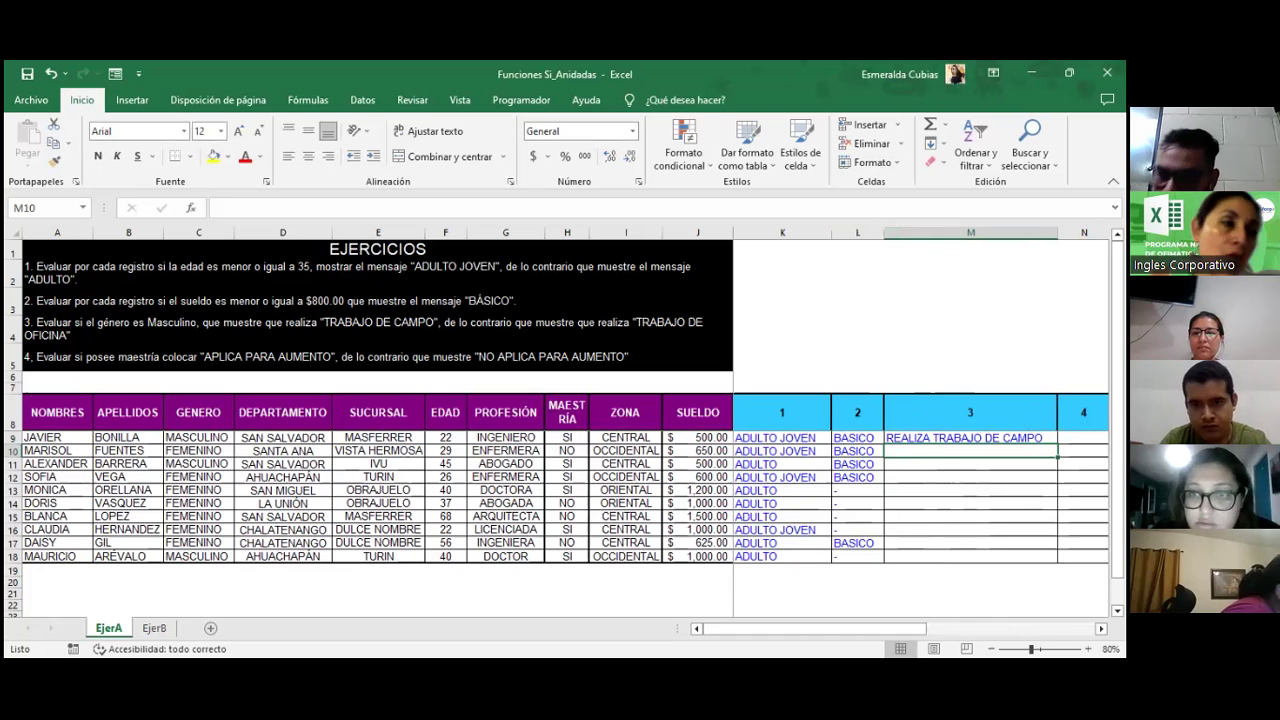
{"action": "left_click", "coordinate": [970, 437]}
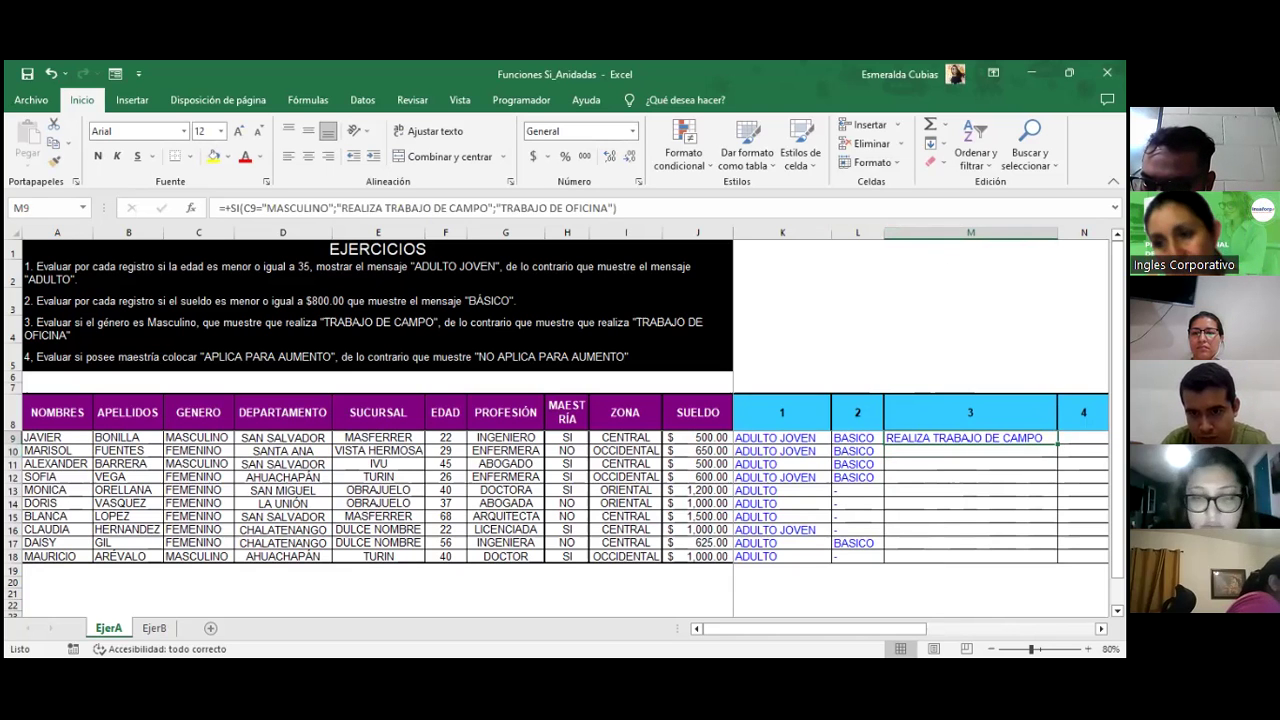
{"action": "left_click_drag", "start_coordinate": [1057, 443], "coordinate": [1057, 560]}
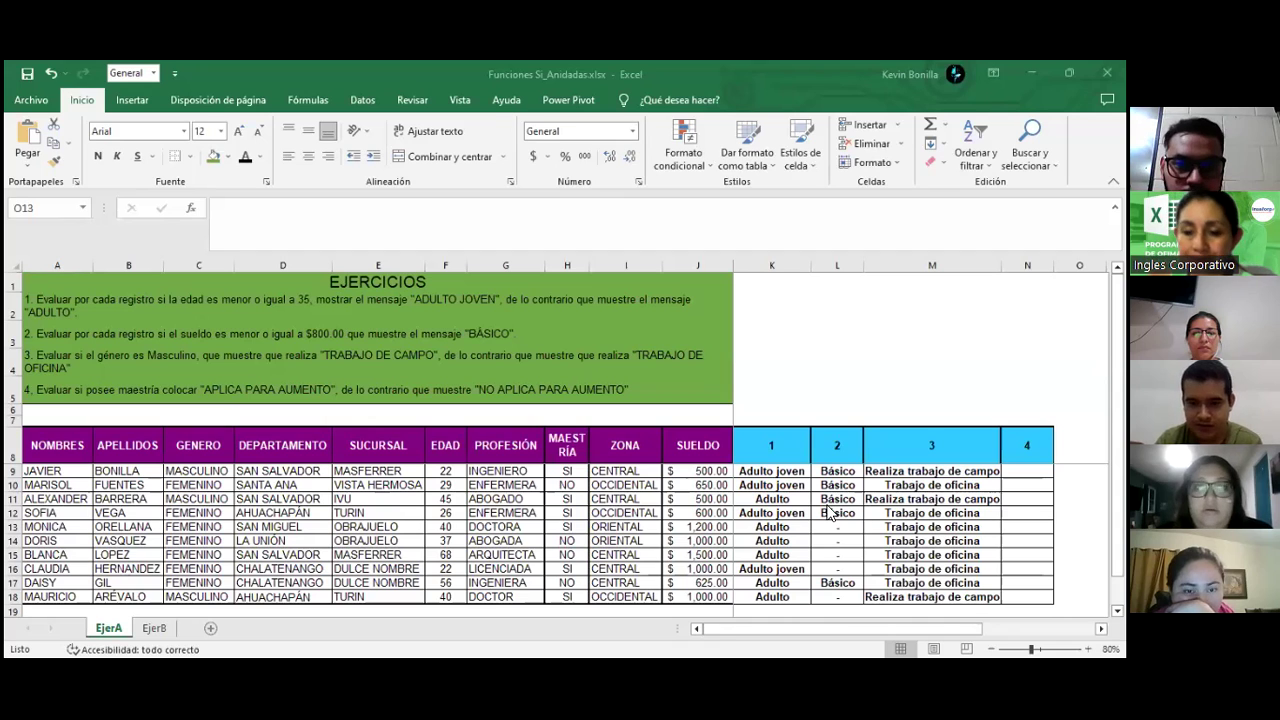
Step: Insert the SI function in N9 under heading 4 and open its function arguments
{"action": "left_click", "coordinate": [718, 632]}
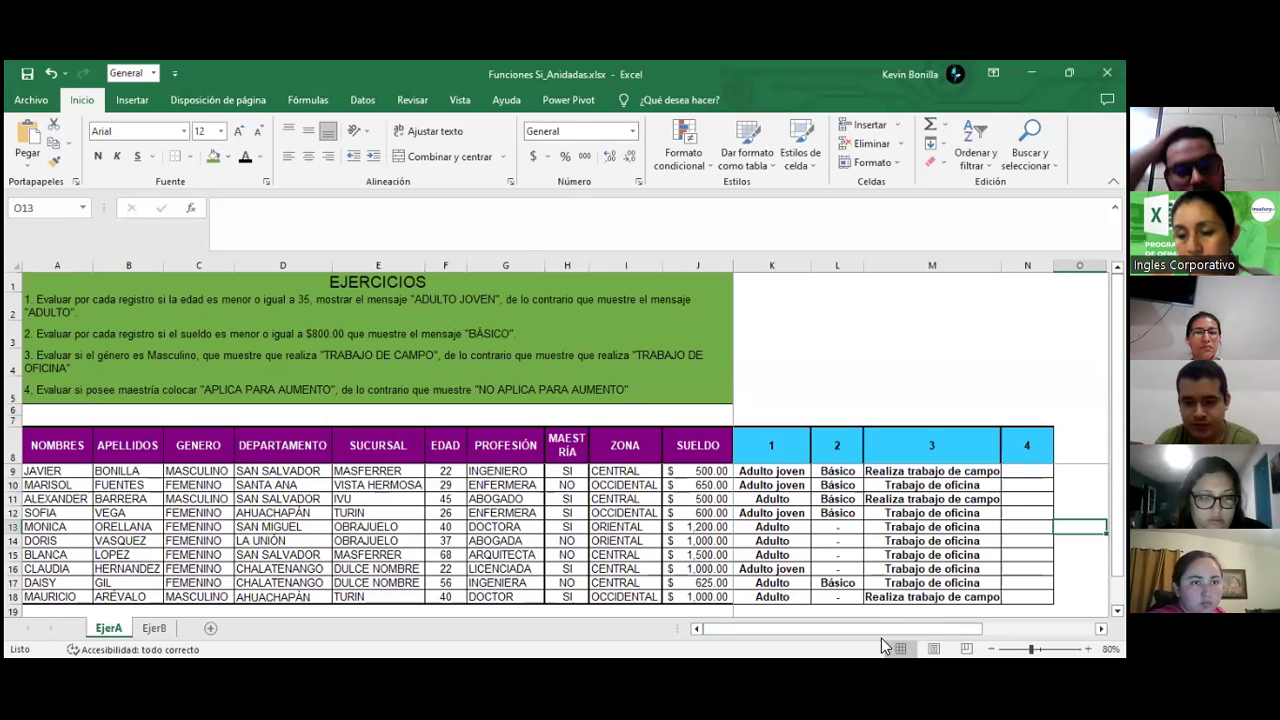
{"action": "left_click_drag", "start_coordinate": [875, 628], "coordinate": [931, 628]}
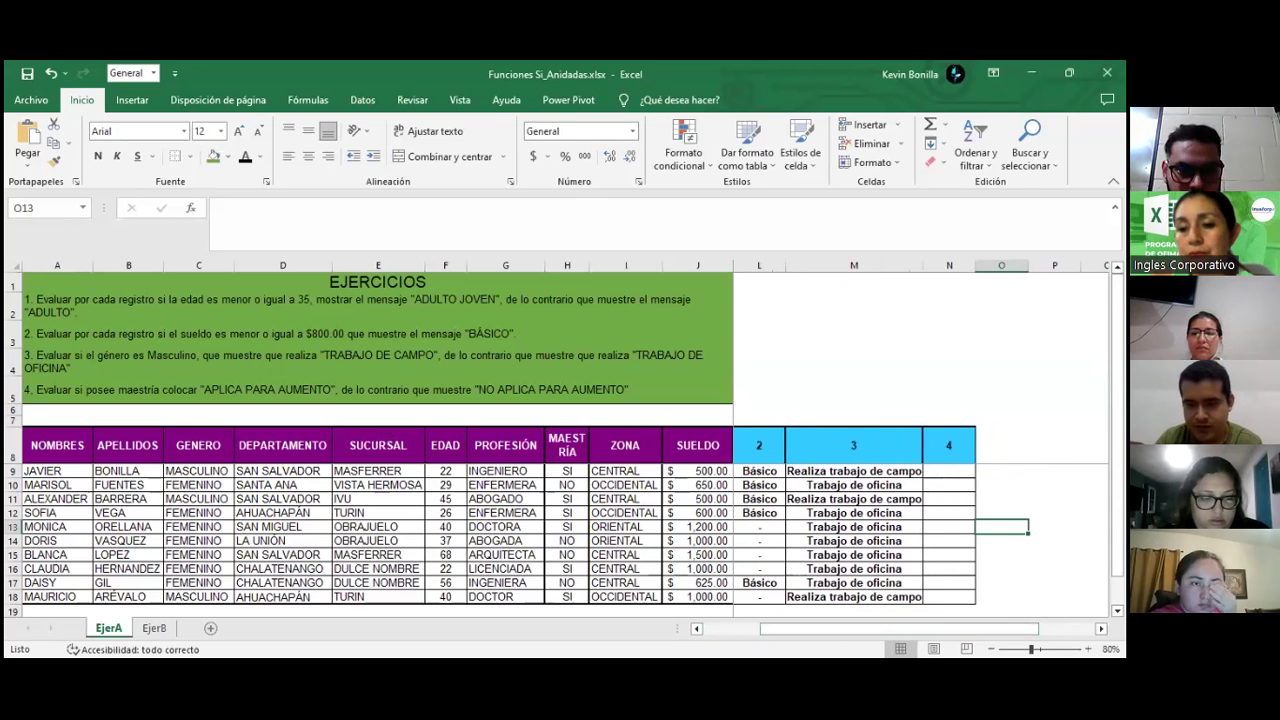
{"action": "left_click", "coordinate": [949, 471]}
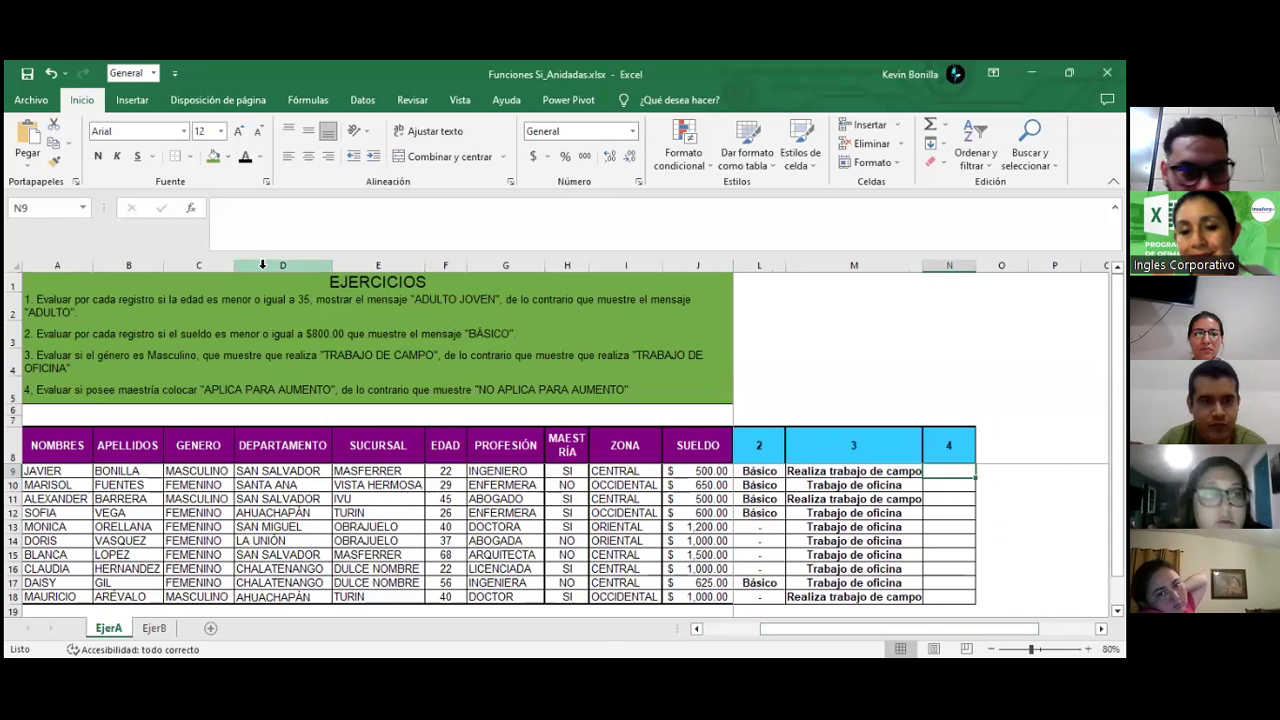
{"action": "left_click", "coordinate": [192, 212]}
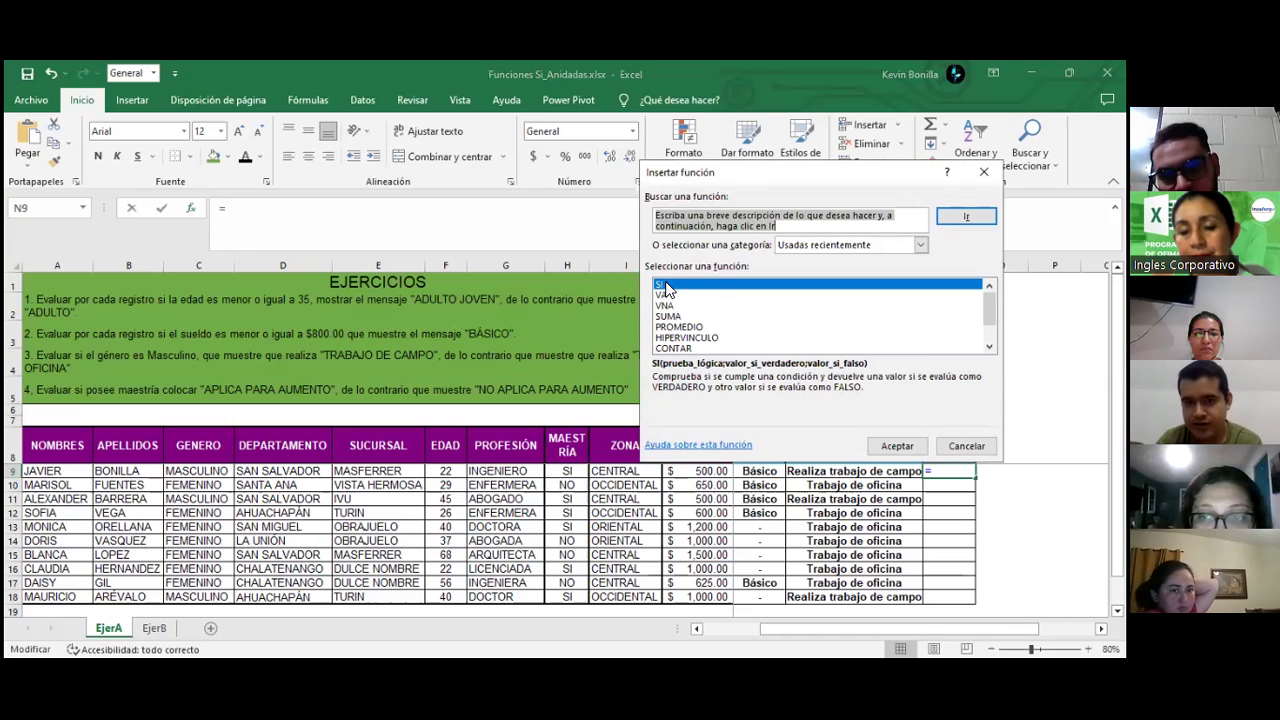
{"action": "left_click", "coordinate": [667, 287]}
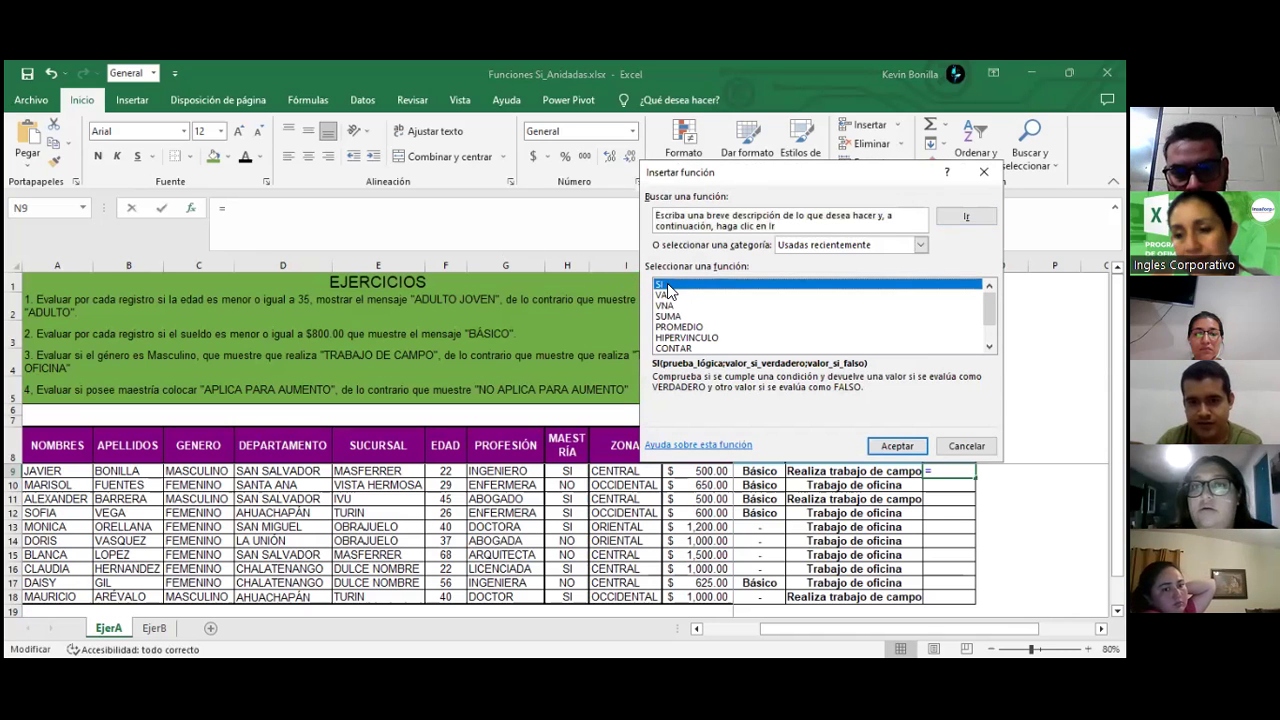
{"action": "double_click", "coordinate": [667, 287]}
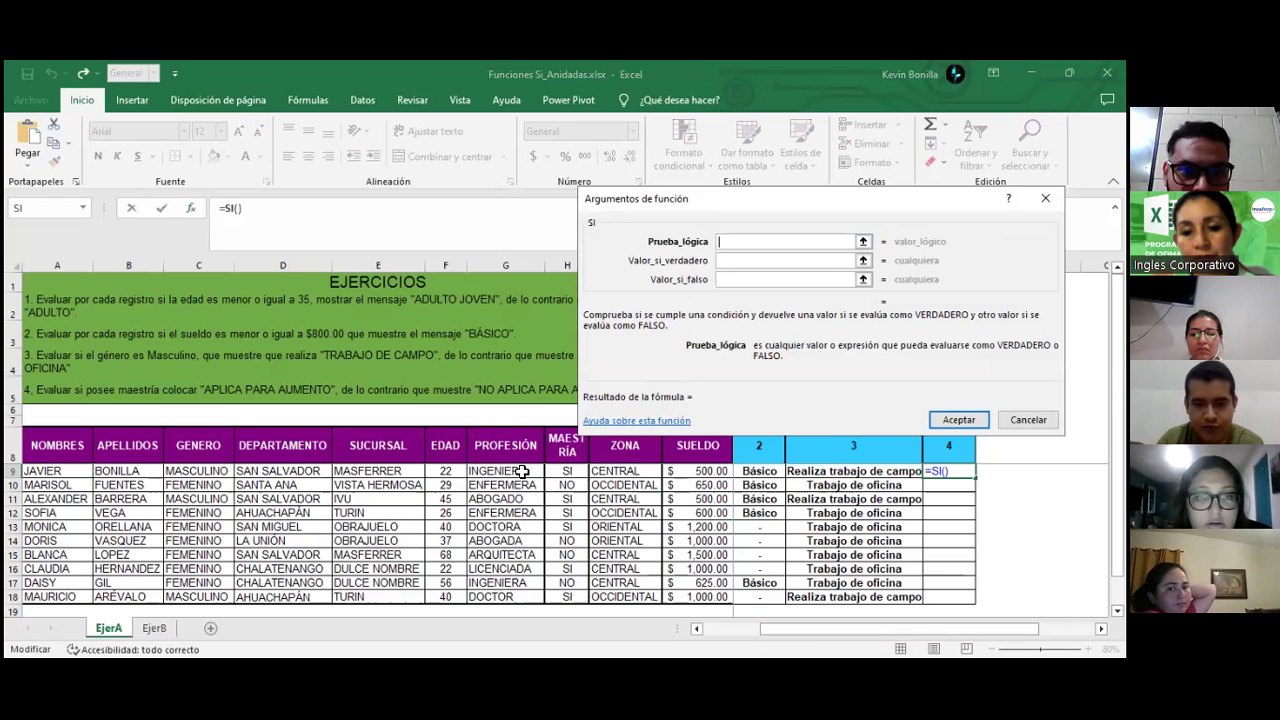
Step: Set the logical test of the N9 SI function to H9=SI, referring to the master's degree cell
{"action": "left_click", "coordinate": [562, 452]}
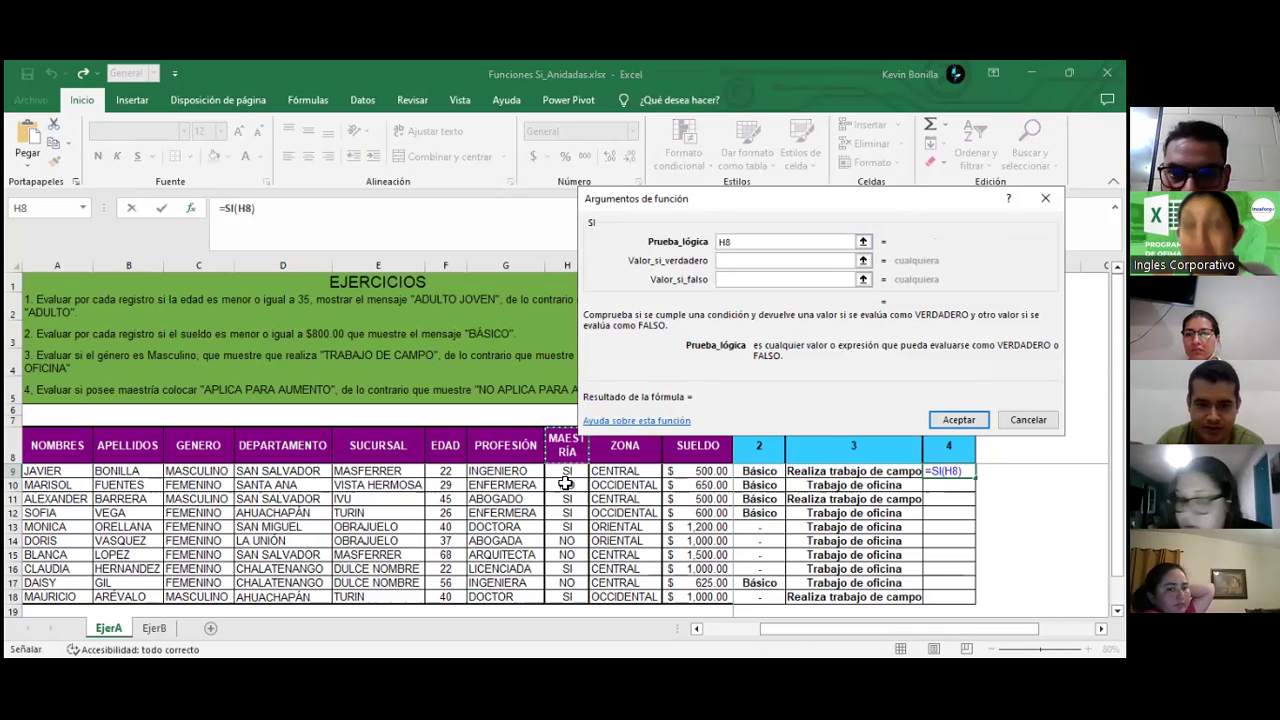
{"action": "left_click", "coordinate": [567, 471]}
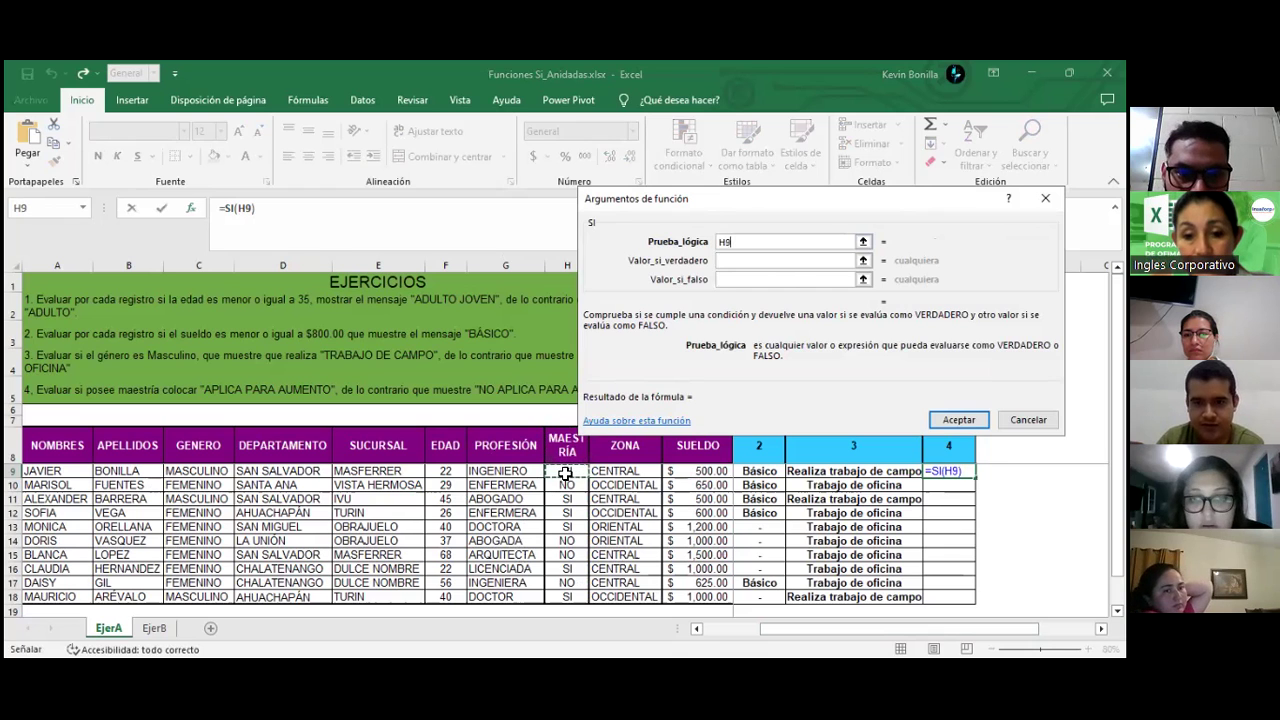
{"action": "left_click", "coordinate": [755, 243]}
{"action": "type", "text": "="}
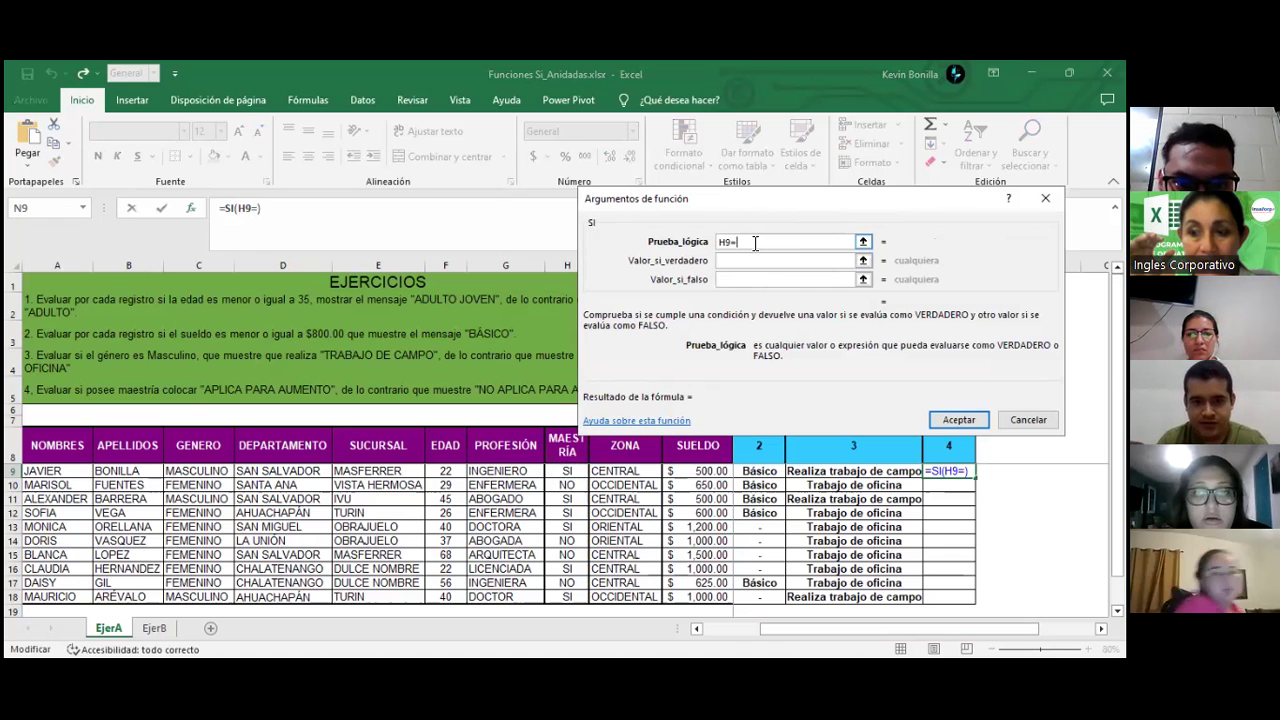
{"action": "type", "text": "SI"}
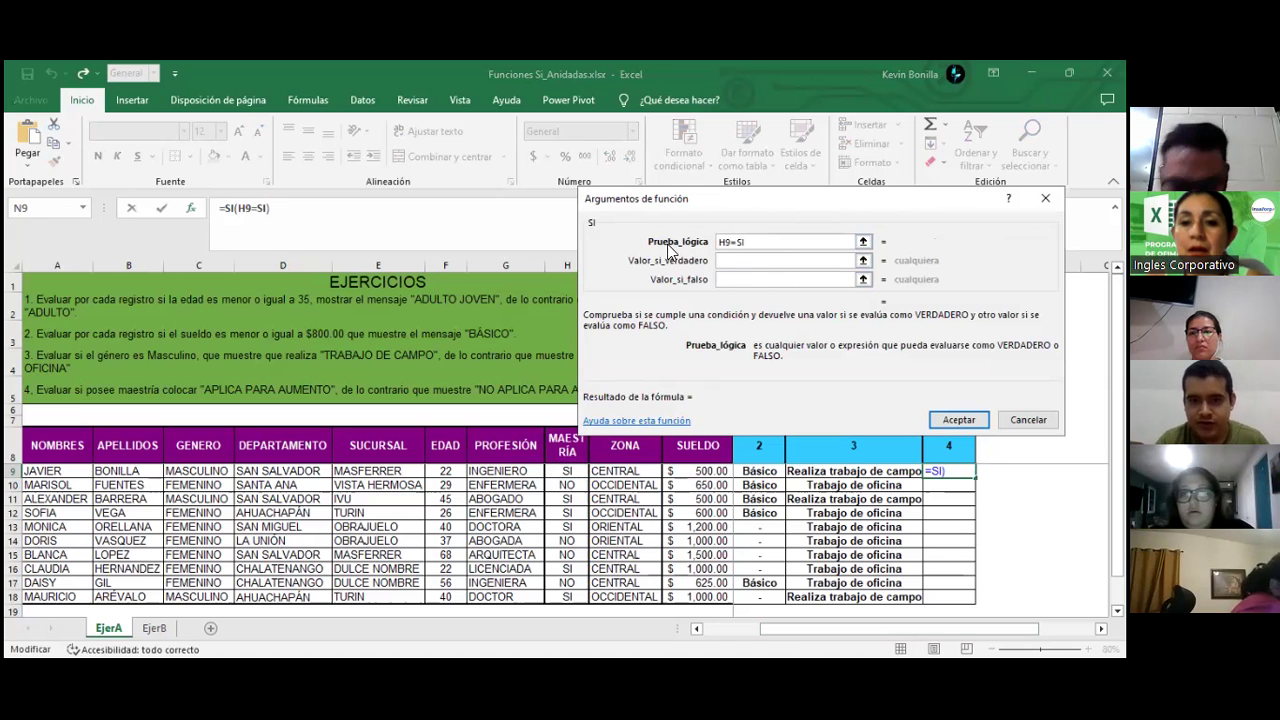
{"action": "key", "text": "Tab"}
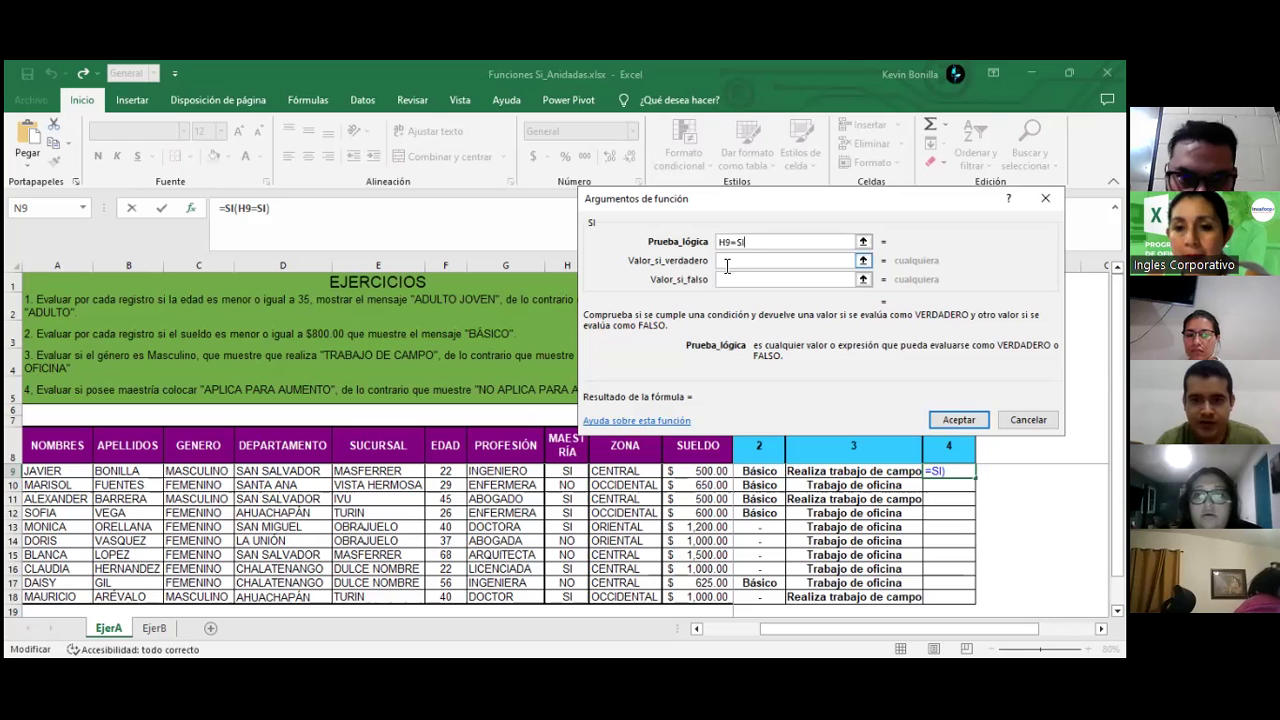
Step: Set the value-if-true argument of the N9 SI function to "Aplica para aumento"
{"action": "left_click", "coordinate": [733, 261]}
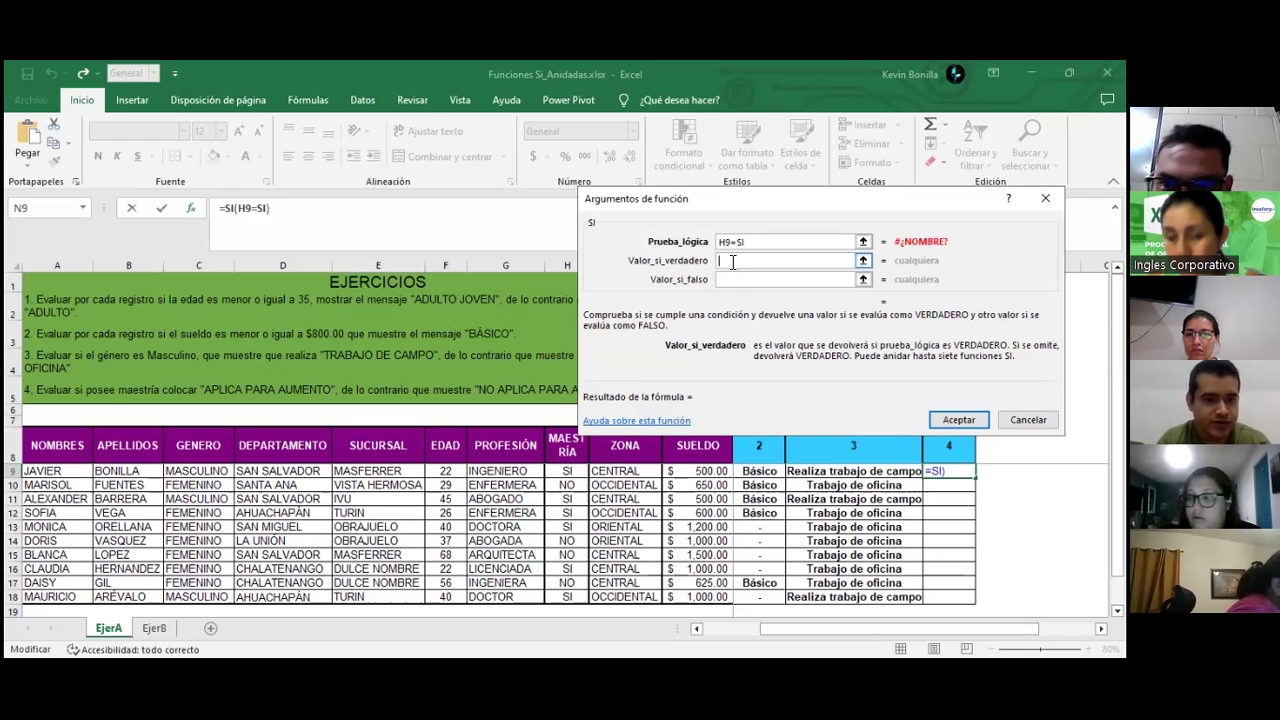
{"action": "type", "text": "A"}
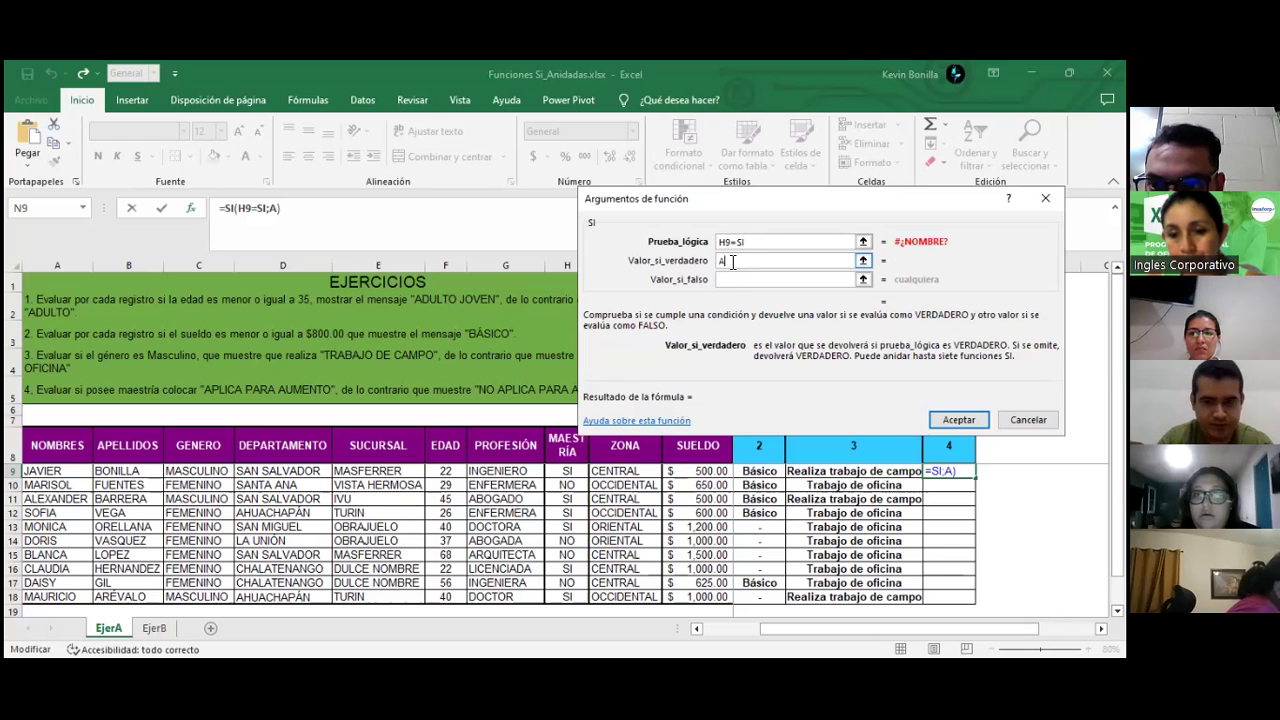
{"action": "type", "text": "plic"}
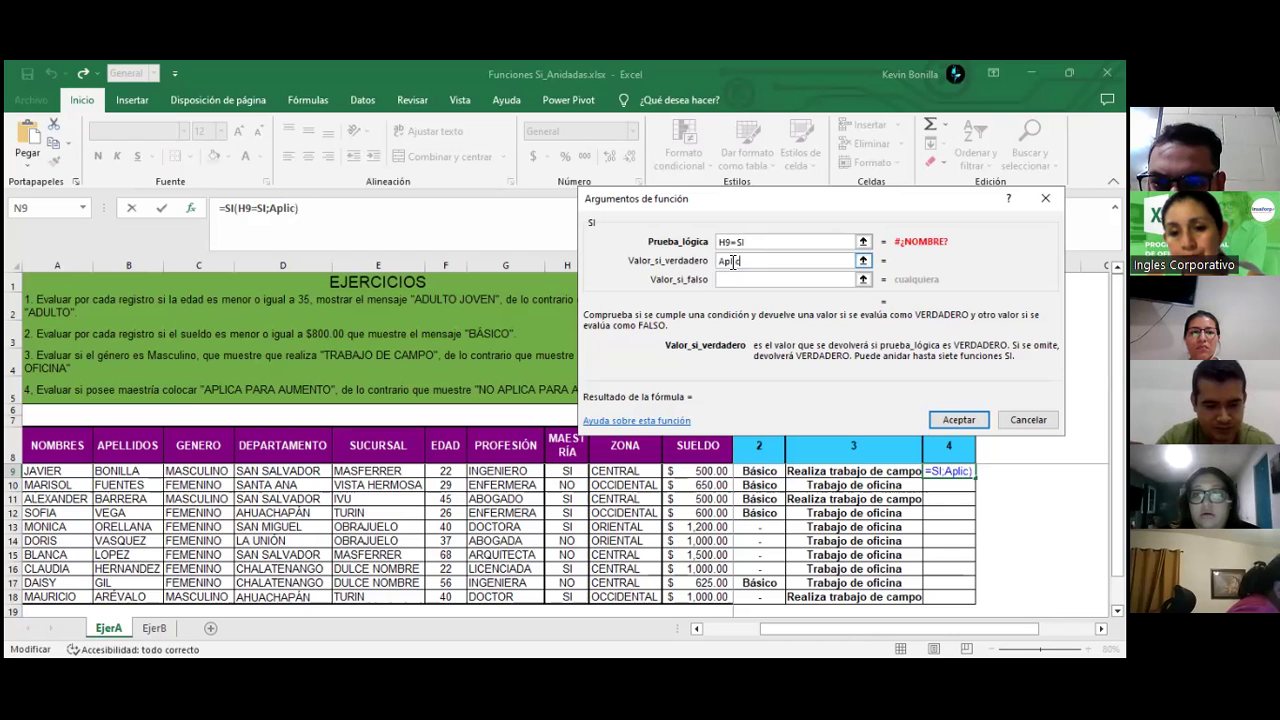
{"action": "type", "text": "a para aumento"}
Step: Enter No as the value-if-false argument and put SI in quotation marks so the logical test reads H9="SI"
{"action": "left_click", "coordinate": [746, 280]}
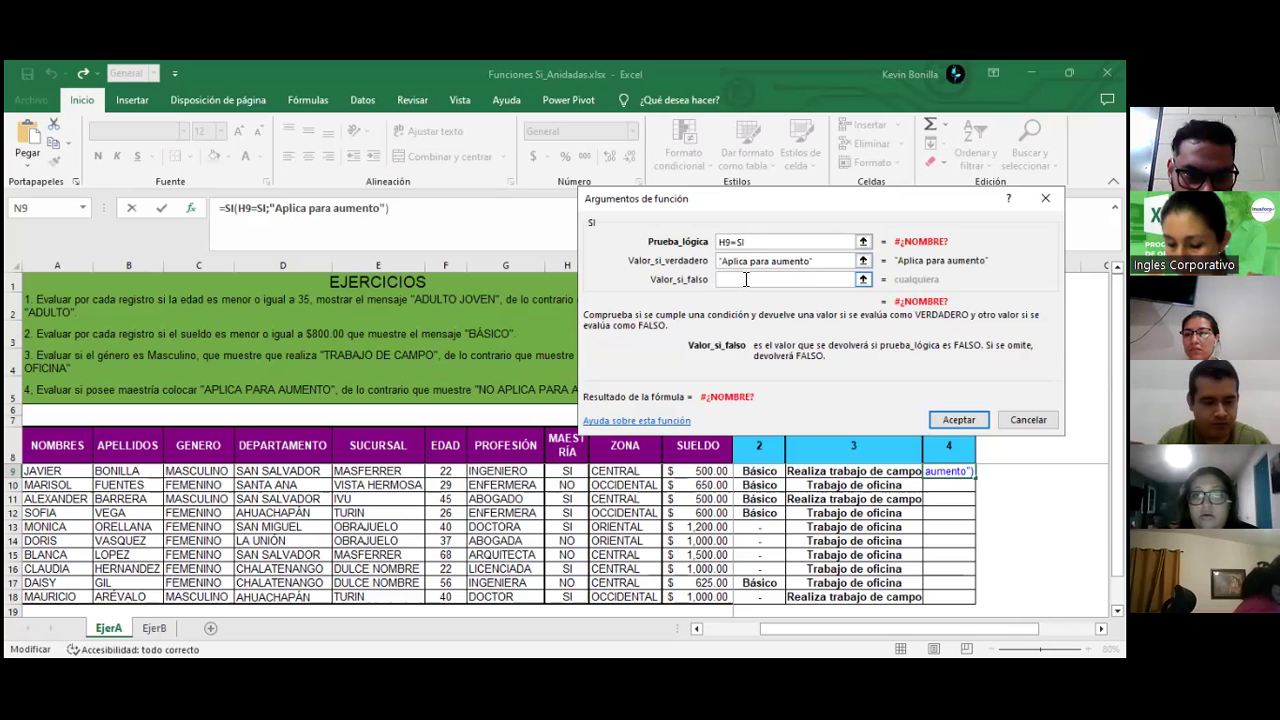
{"action": "type", "text": "No"}
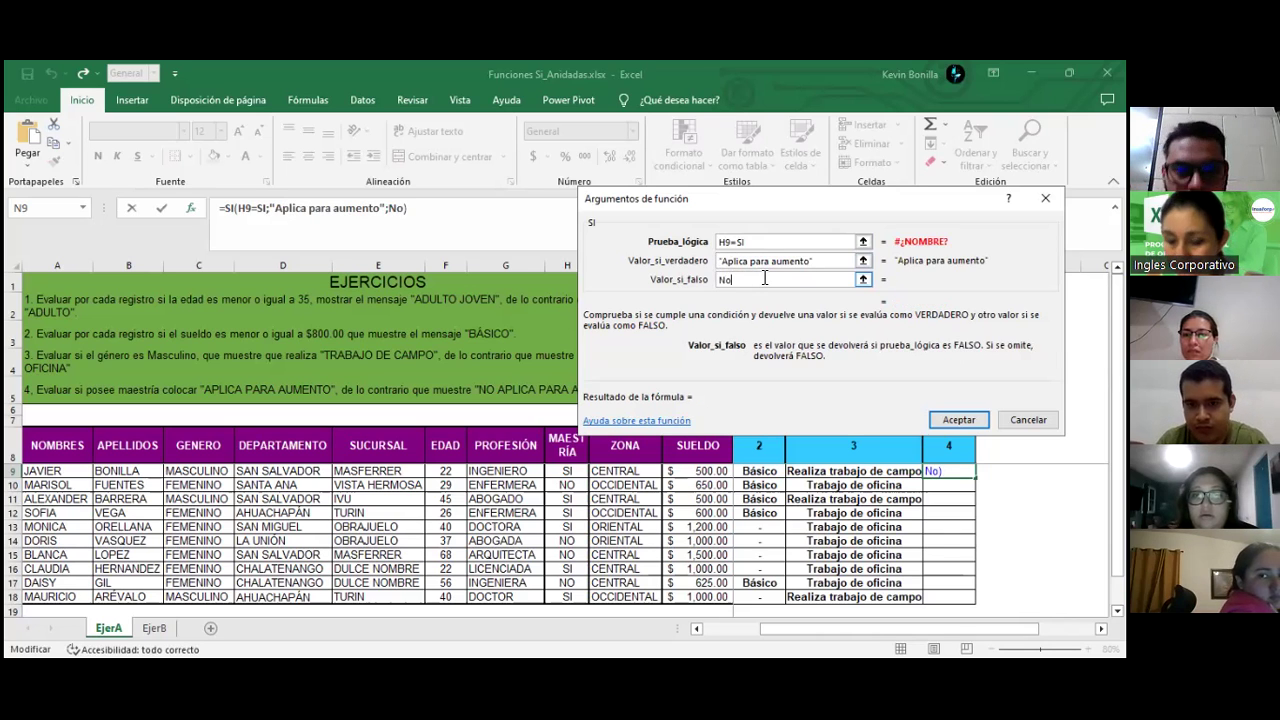
{"action": "left_click", "coordinate": [741, 242]}
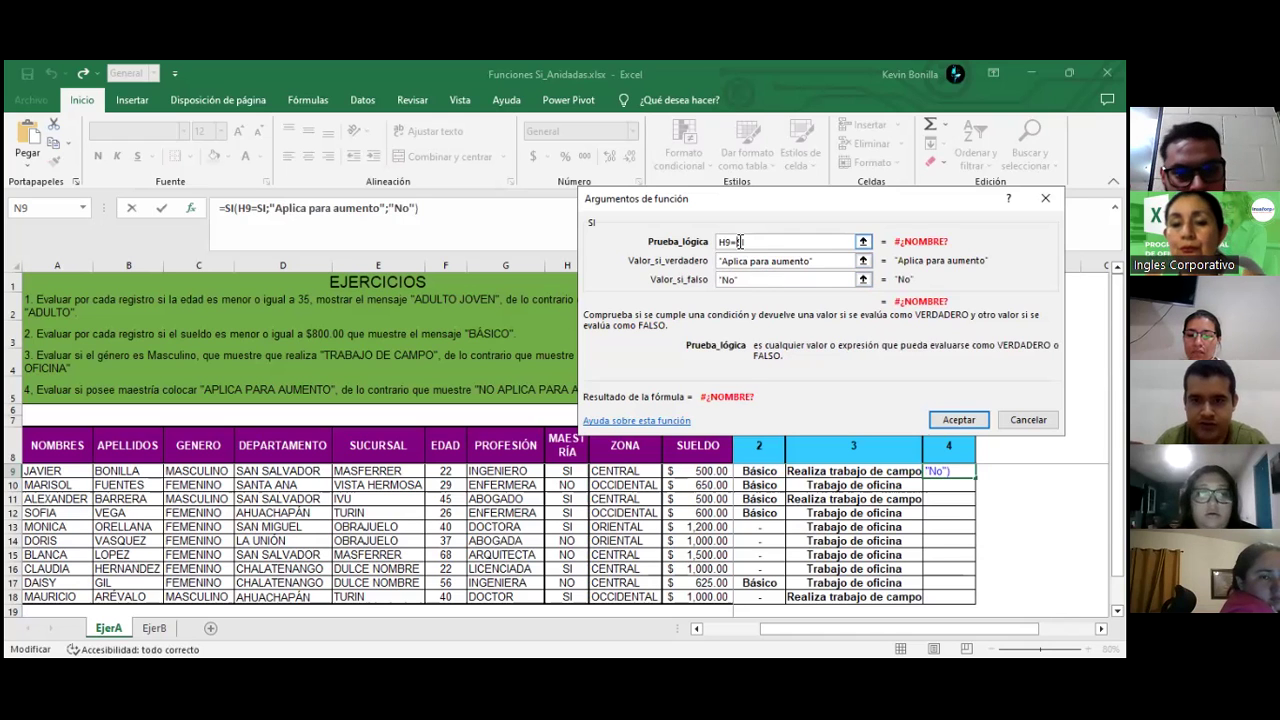
{"action": "type", "text": "\""}
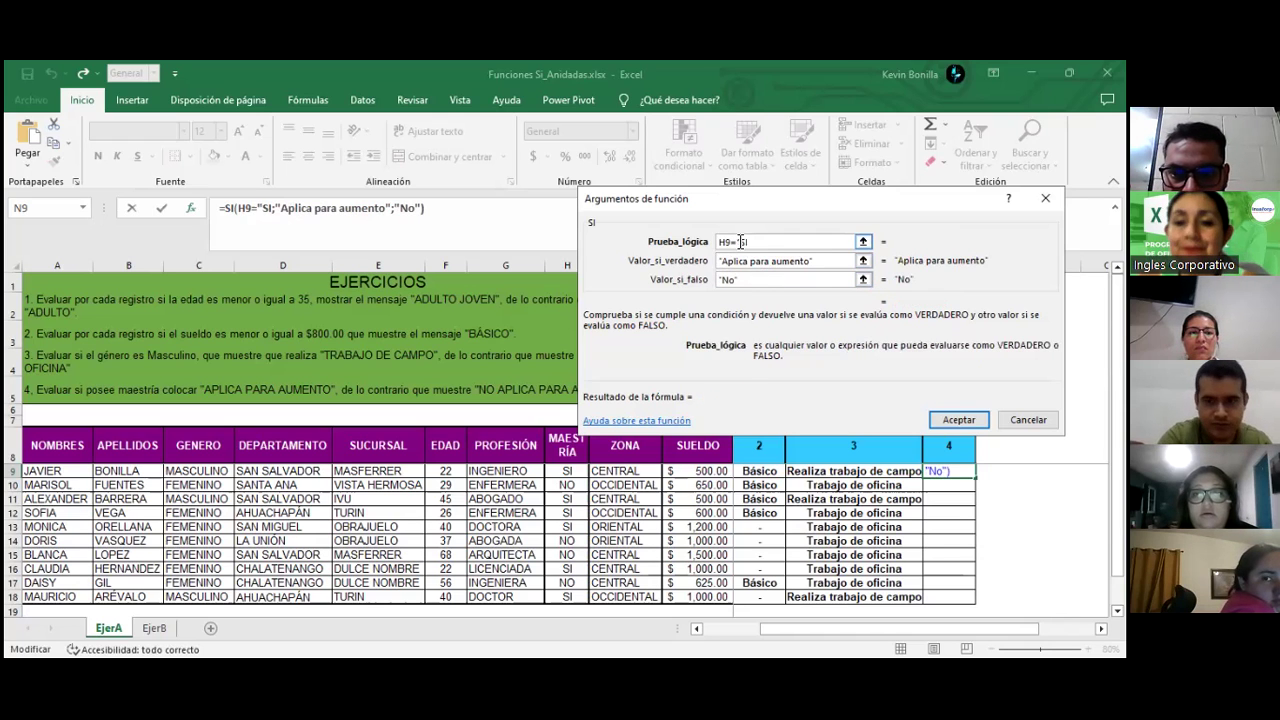
{"action": "left_click", "coordinate": [752, 242]}
{"action": "type", "text": "\""}
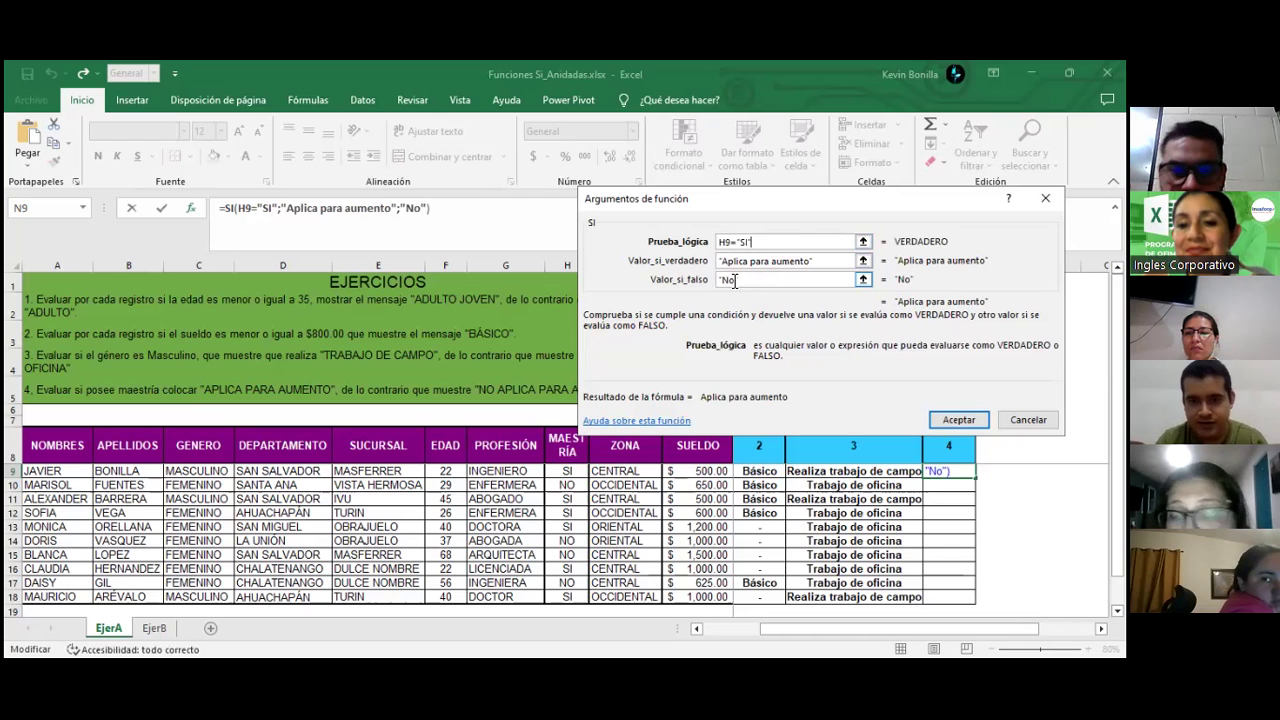
Step: Complete the value-if-false argument as "No aplica para aumento" and accept the N9 SI function
{"action": "left_click", "coordinate": [733, 281]}
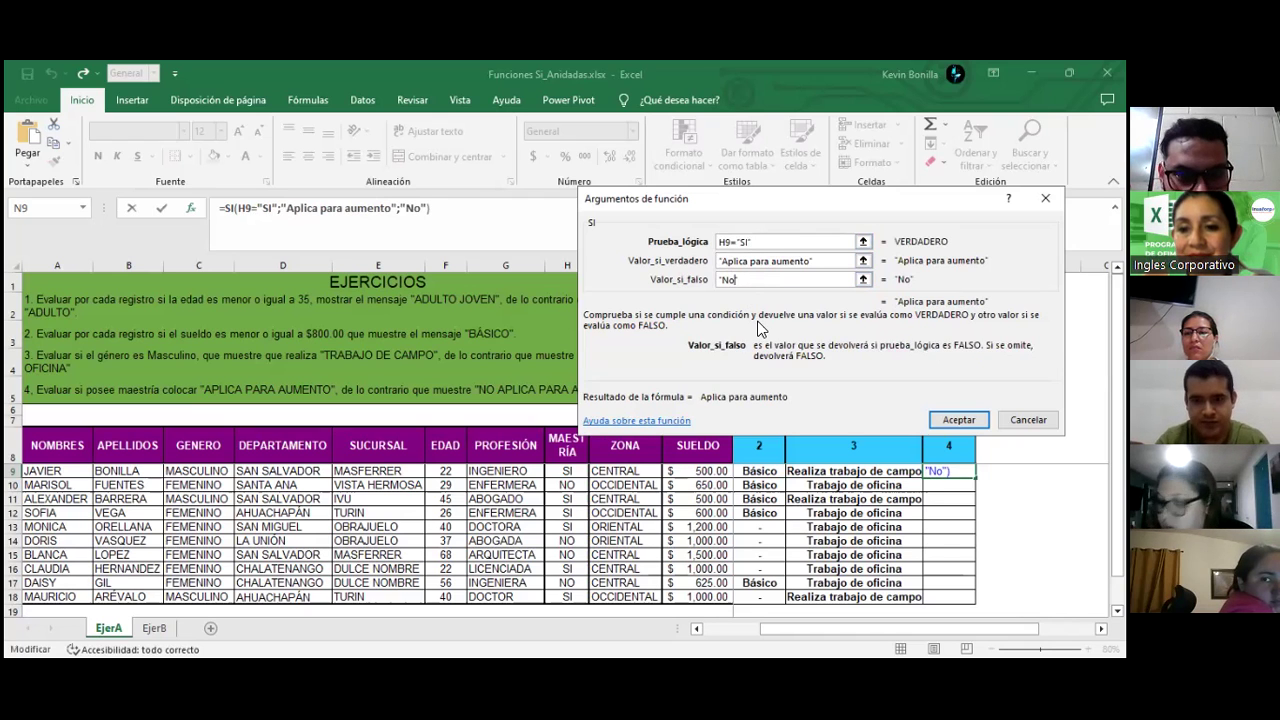
{"action": "type", "text": "apli"}
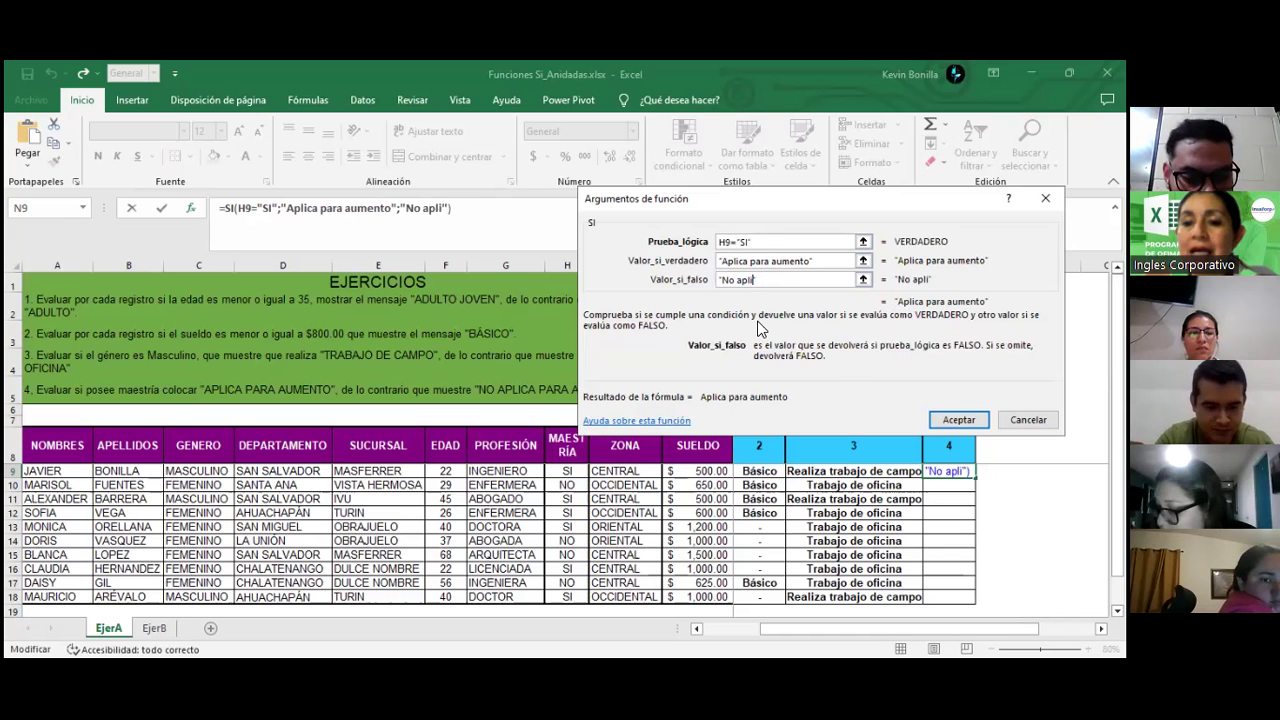
{"action": "type", "text": "ca pa"}
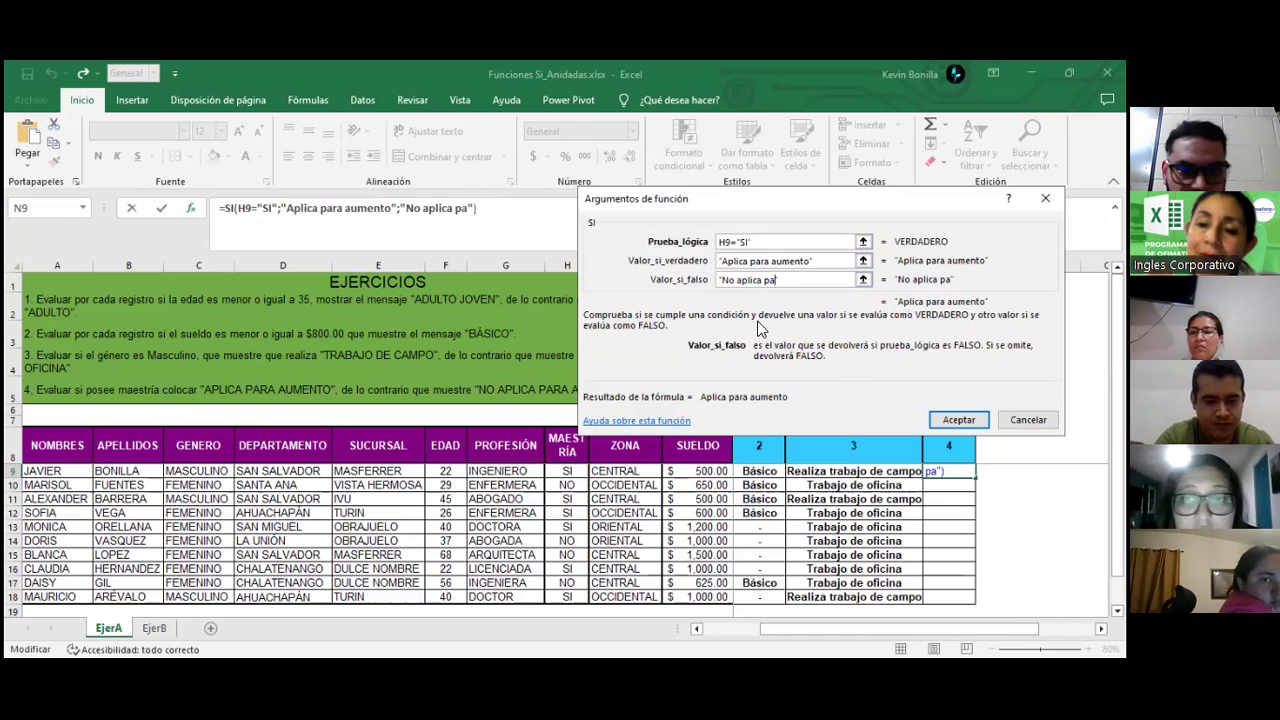
{"action": "type", "text": "ra au"}
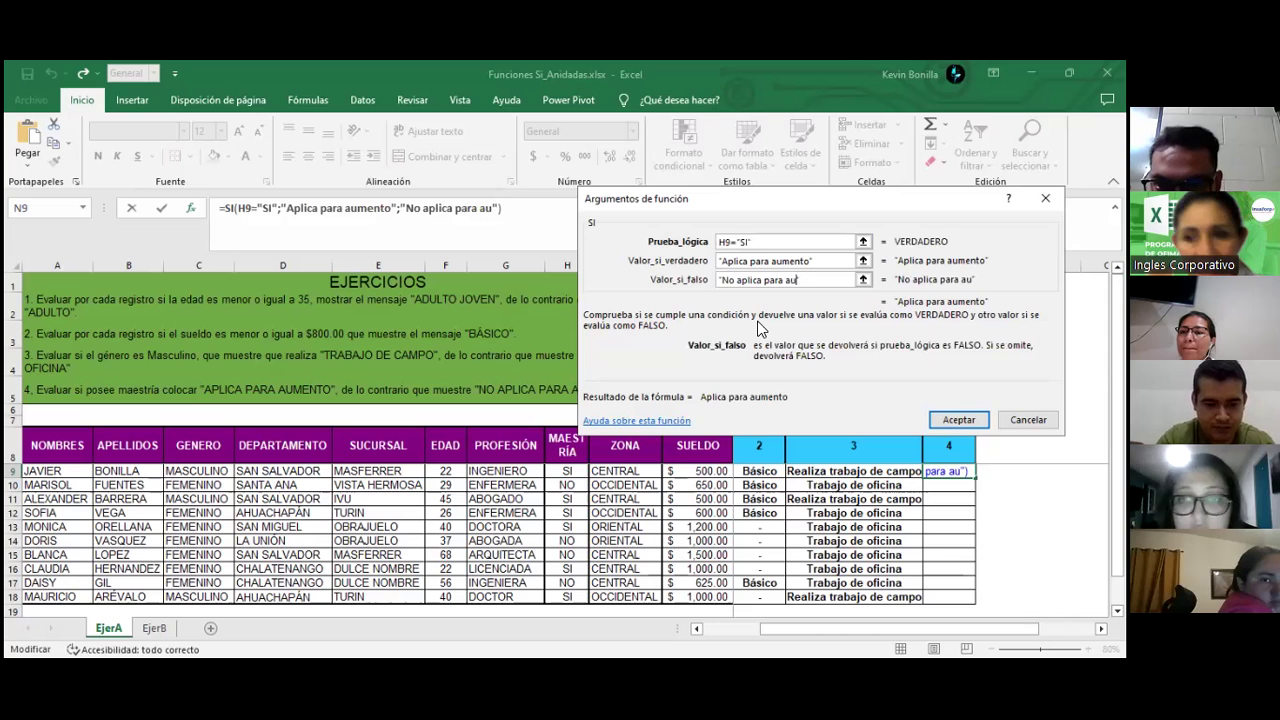
{"action": "type", "text": "mento"}
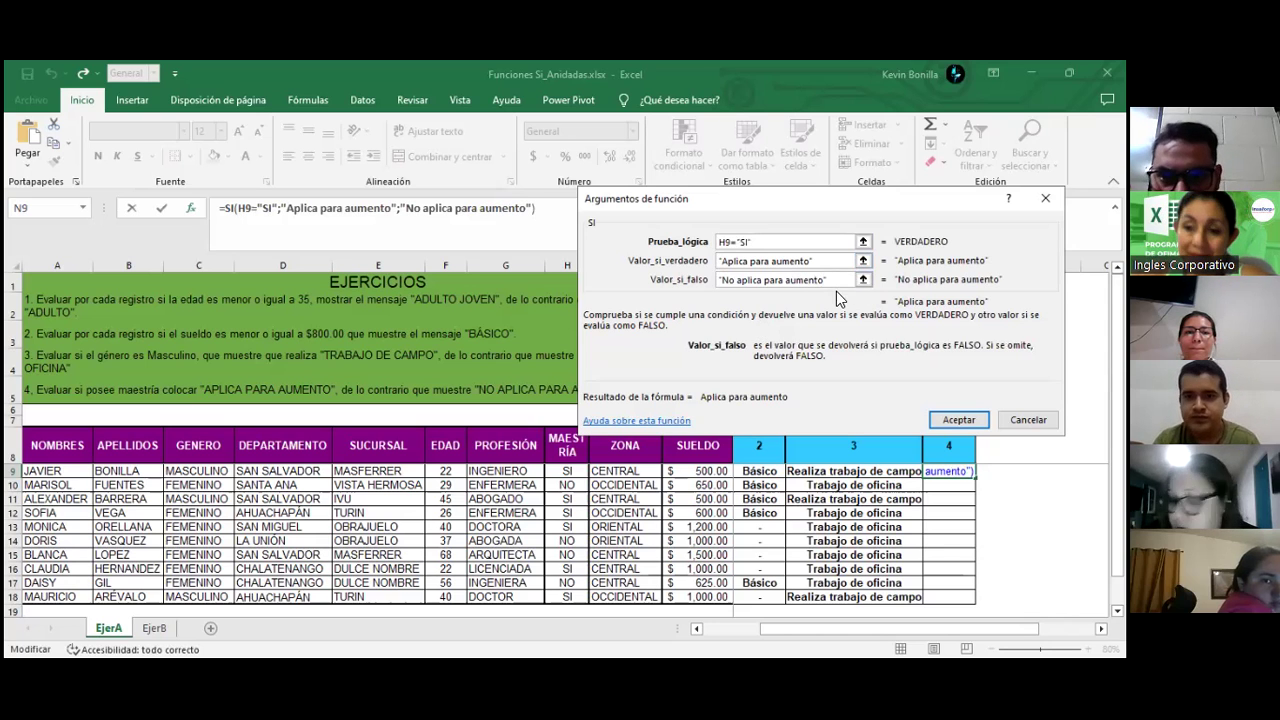
{"action": "left_click", "coordinate": [947, 419]}
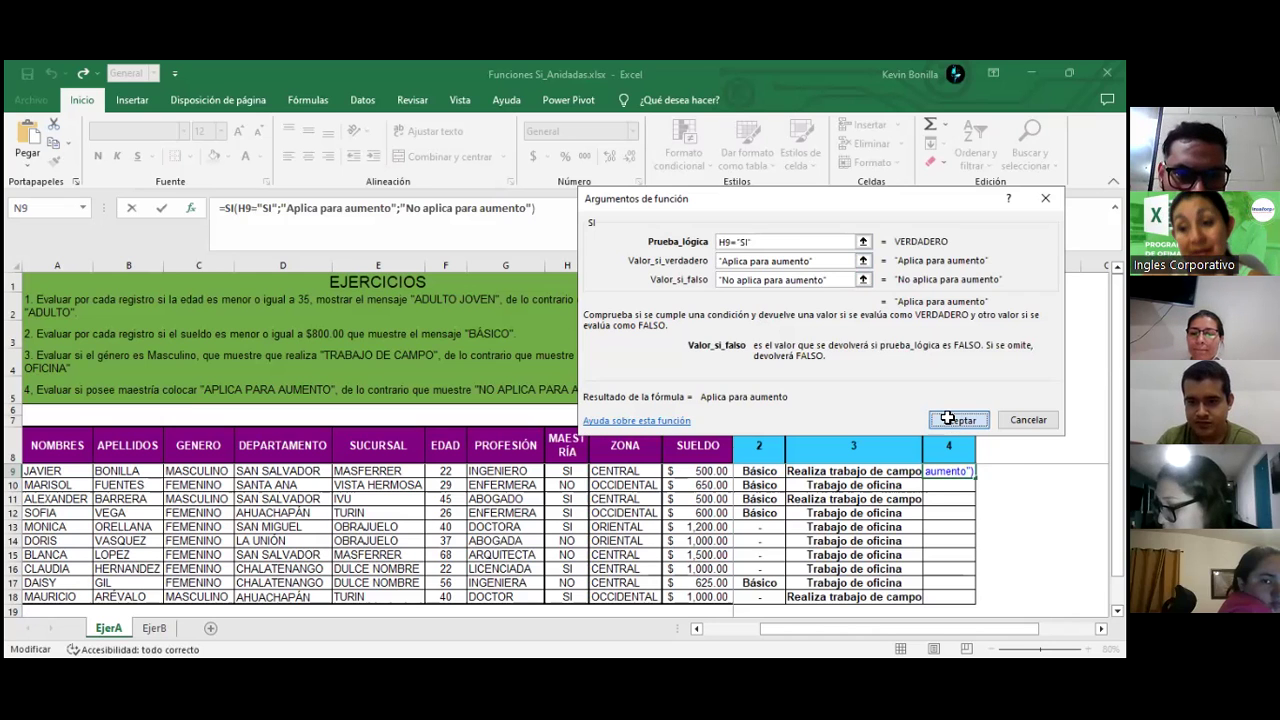
Step: Copy the N9 formula down through N18 and widen column N to fit its text
{"action": "left_click_drag", "start_coordinate": [930, 628], "coordinate": [985, 628]}
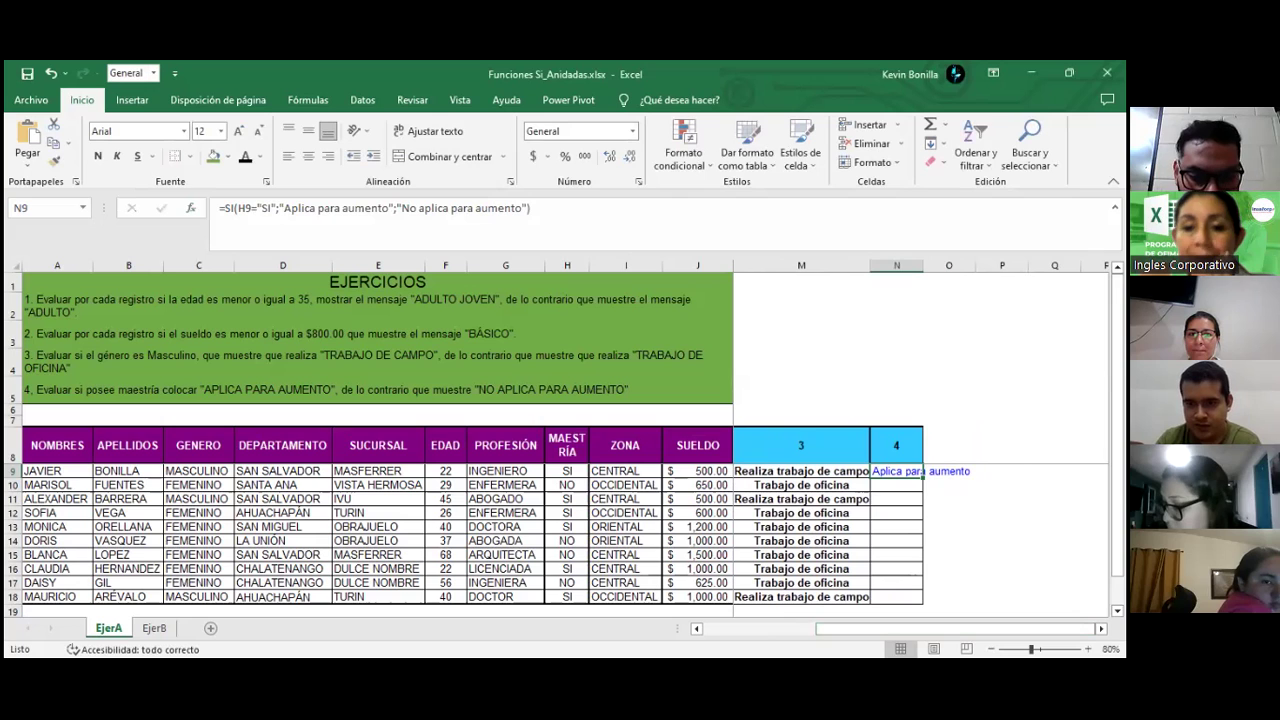
{"action": "left_click_drag", "start_coordinate": [922, 265], "coordinate": [976, 265]}
{"action": "left_click_drag", "start_coordinate": [976, 477], "coordinate": [976, 602]}
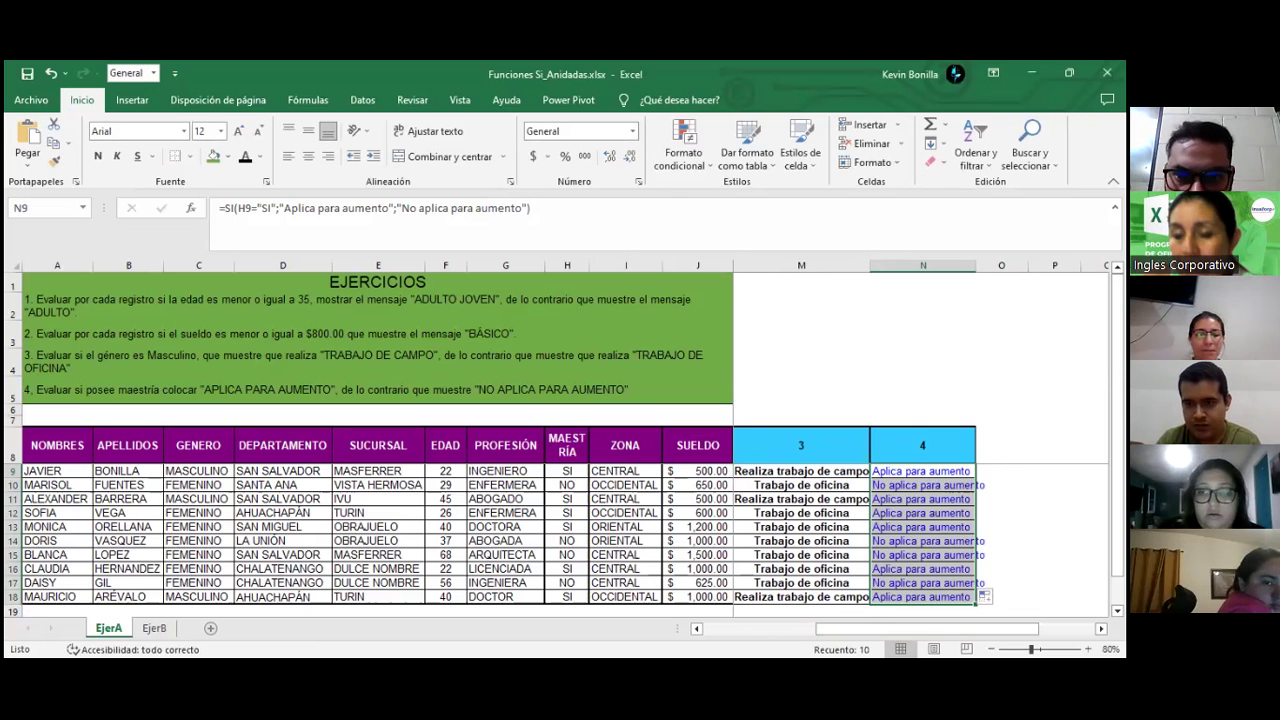
{"action": "left_click_drag", "start_coordinate": [976, 265], "coordinate": [986, 265]}
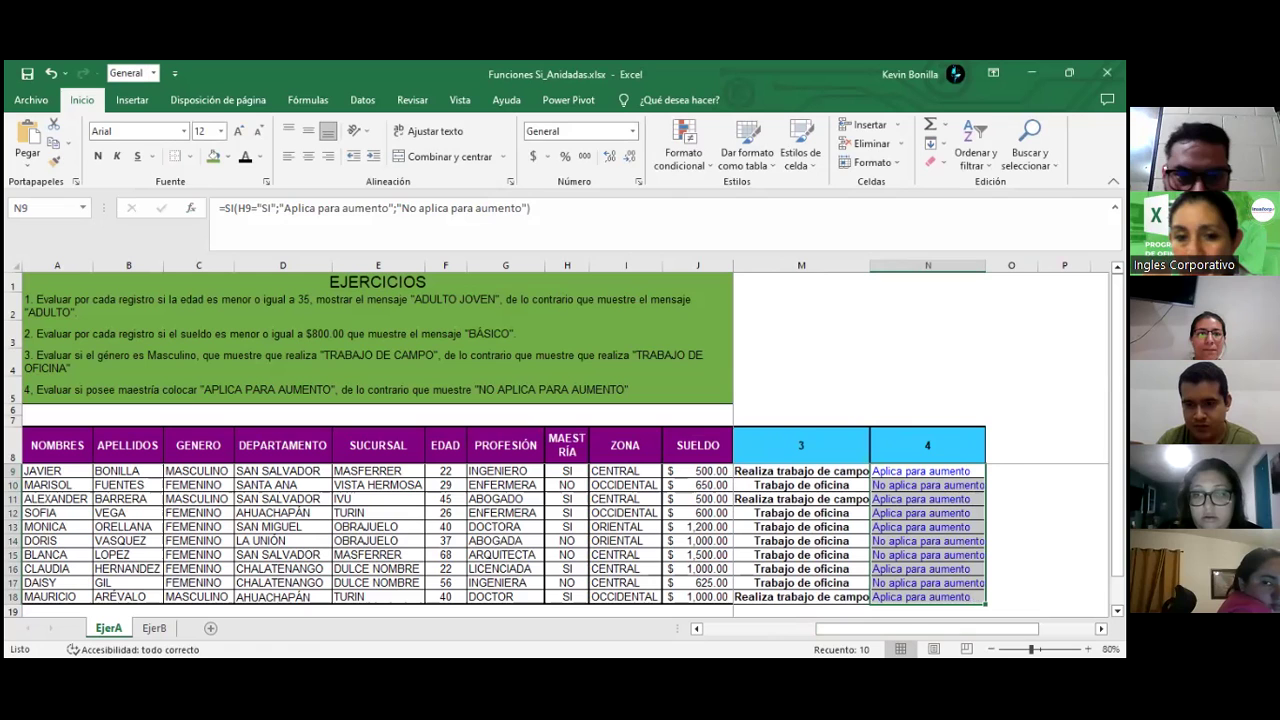
Step: Open the N9 formula in its cell to review the logical test and both SI results
{"action": "double_click", "coordinate": [897, 476]}
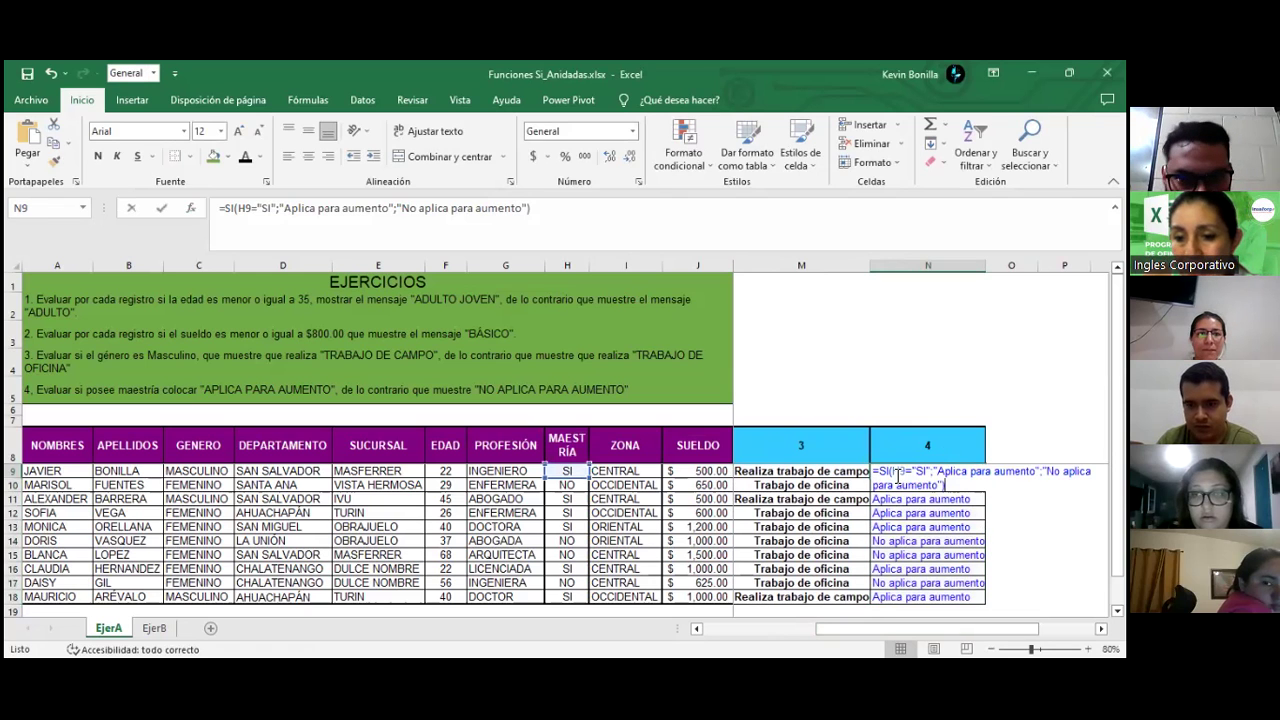
{"action": "left_click", "coordinate": [897, 476]}
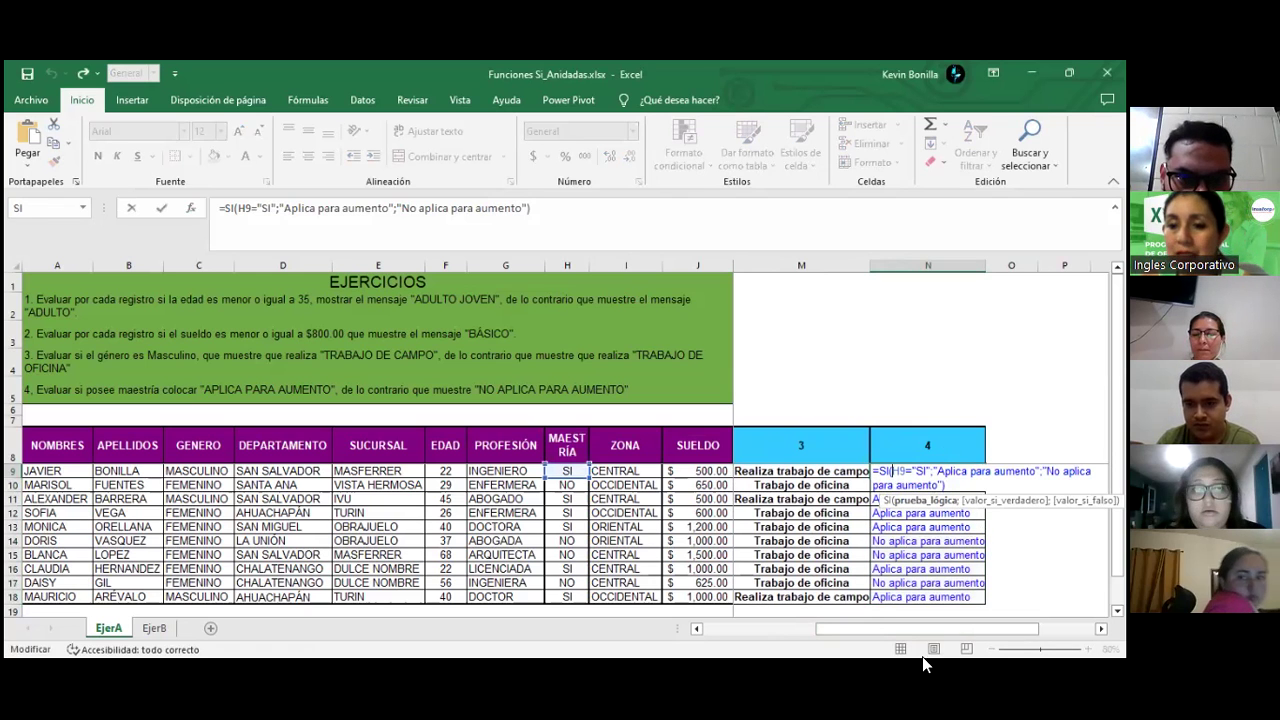
{"action": "left_click_drag", "start_coordinate": [910, 628], "coordinate": [924, 628]}
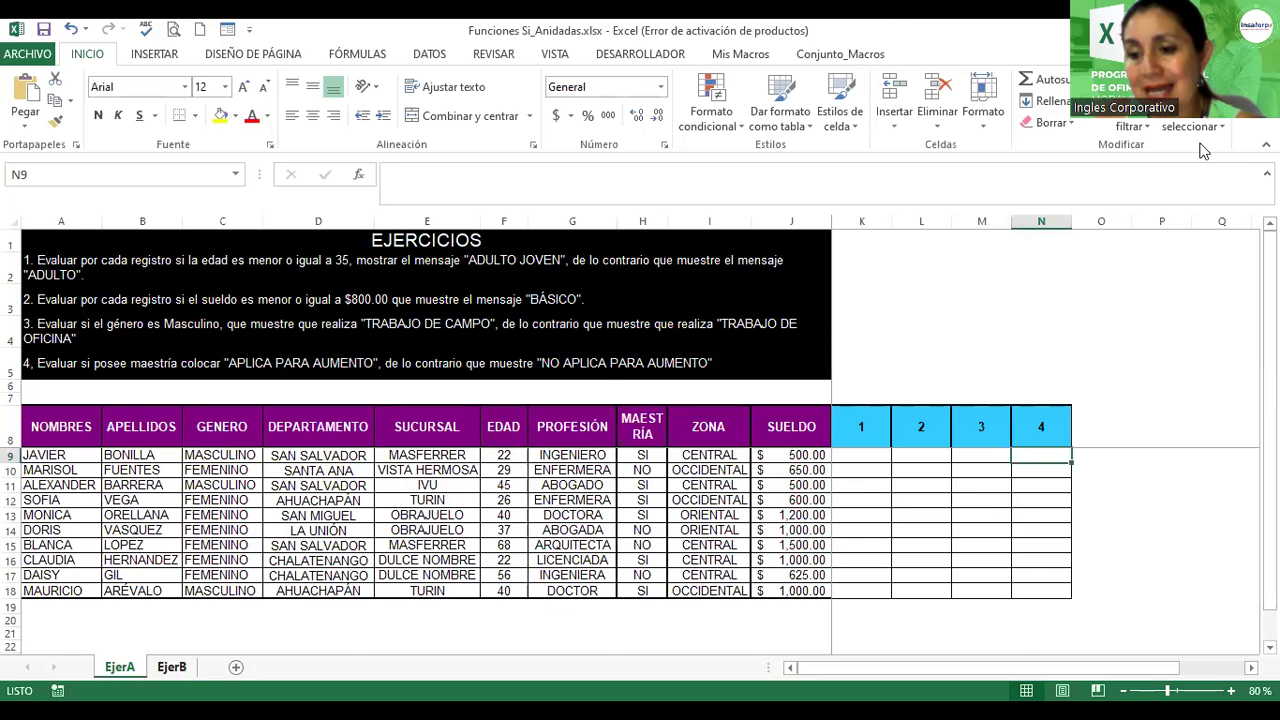
Step: Open the EjerB sheet, enlarge it to 110%, and select the first student's class grades N1 to N3 in F9:H9
{"action": "left_click", "coordinate": [171, 667]}
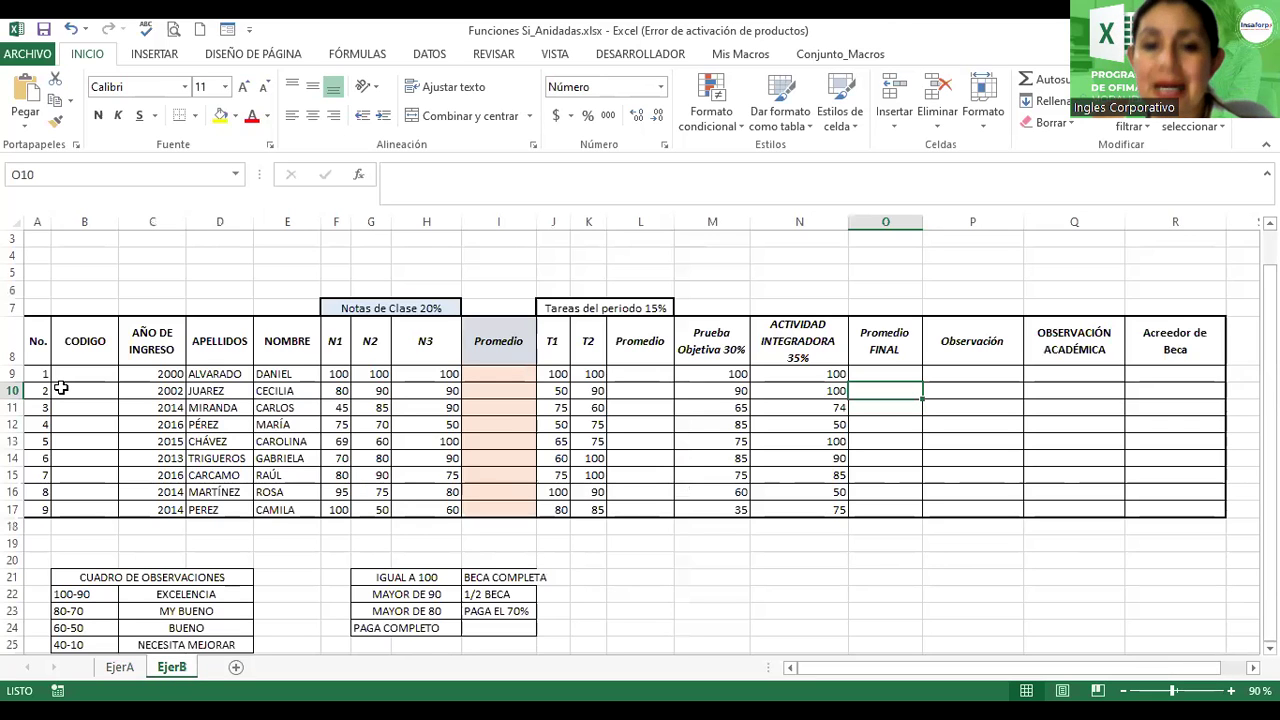
{"action": "left_click", "coordinate": [509, 374]}
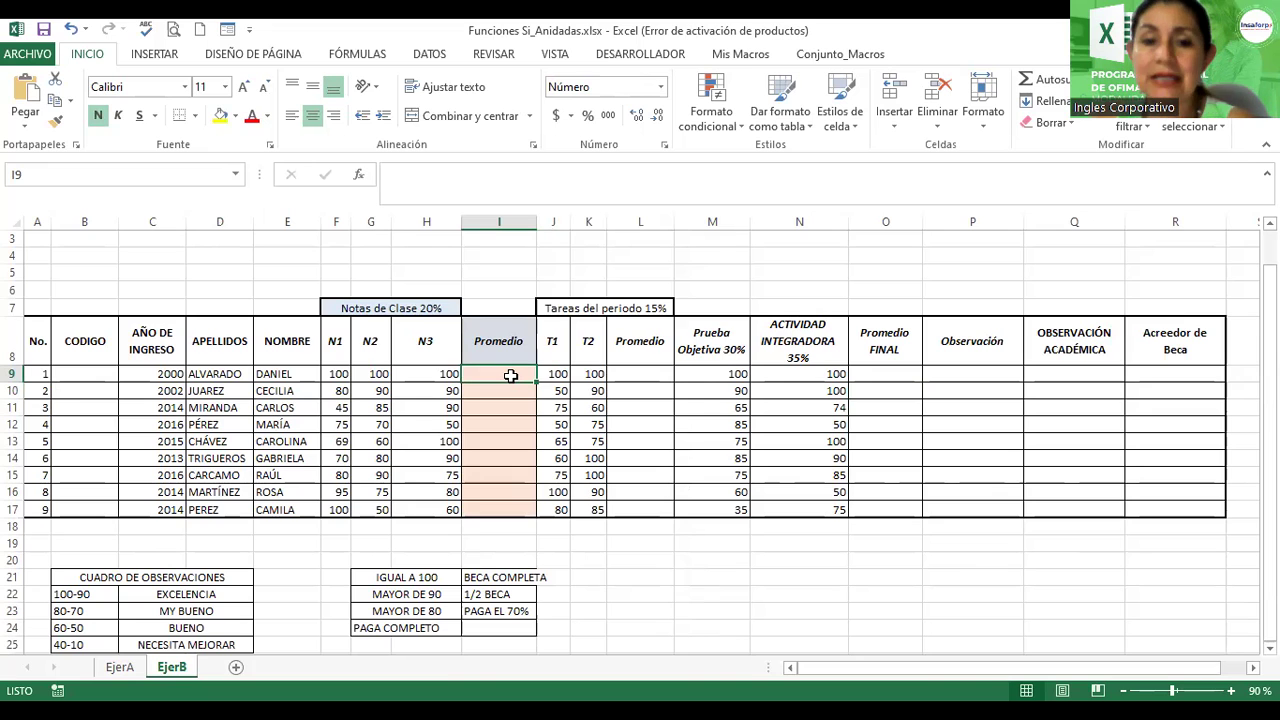
{"action": "left_click_drag", "start_coordinate": [1168, 690], "coordinate": [1175, 690]}
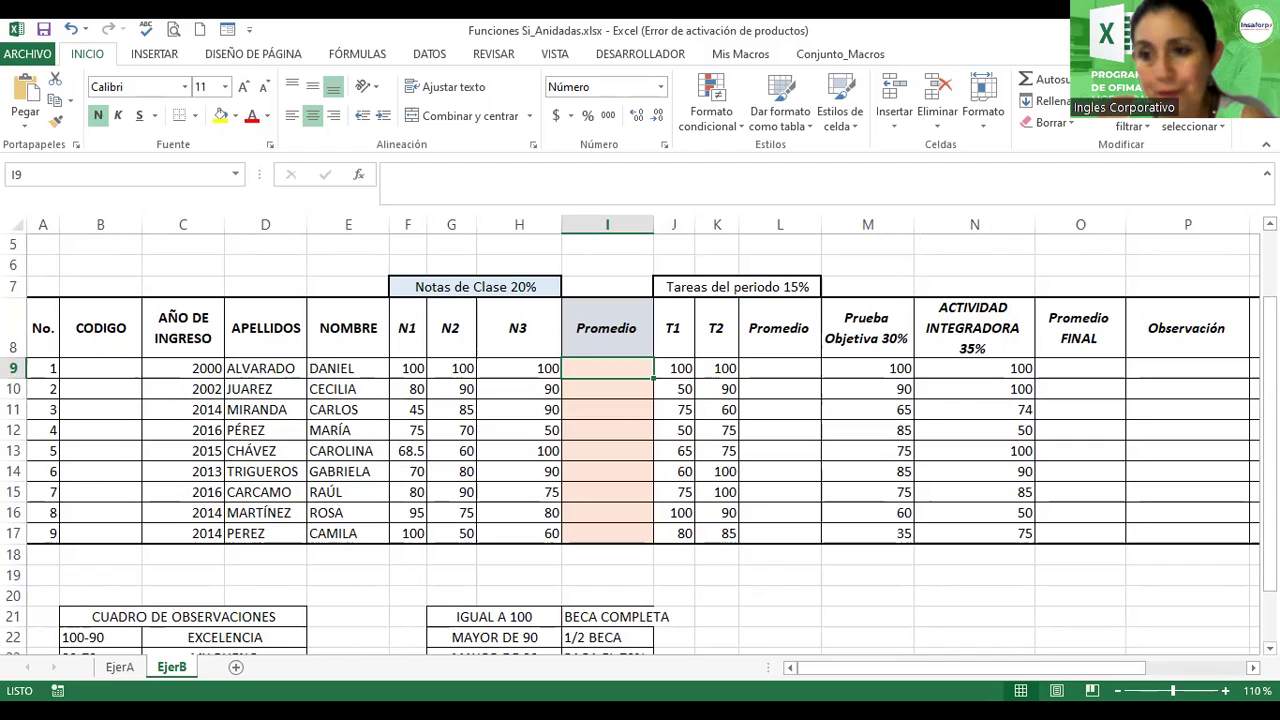
{"action": "left_click", "coordinate": [410, 370]}
{"action": "left_click_drag", "start_coordinate": [441, 374], "coordinate": [517, 368]}
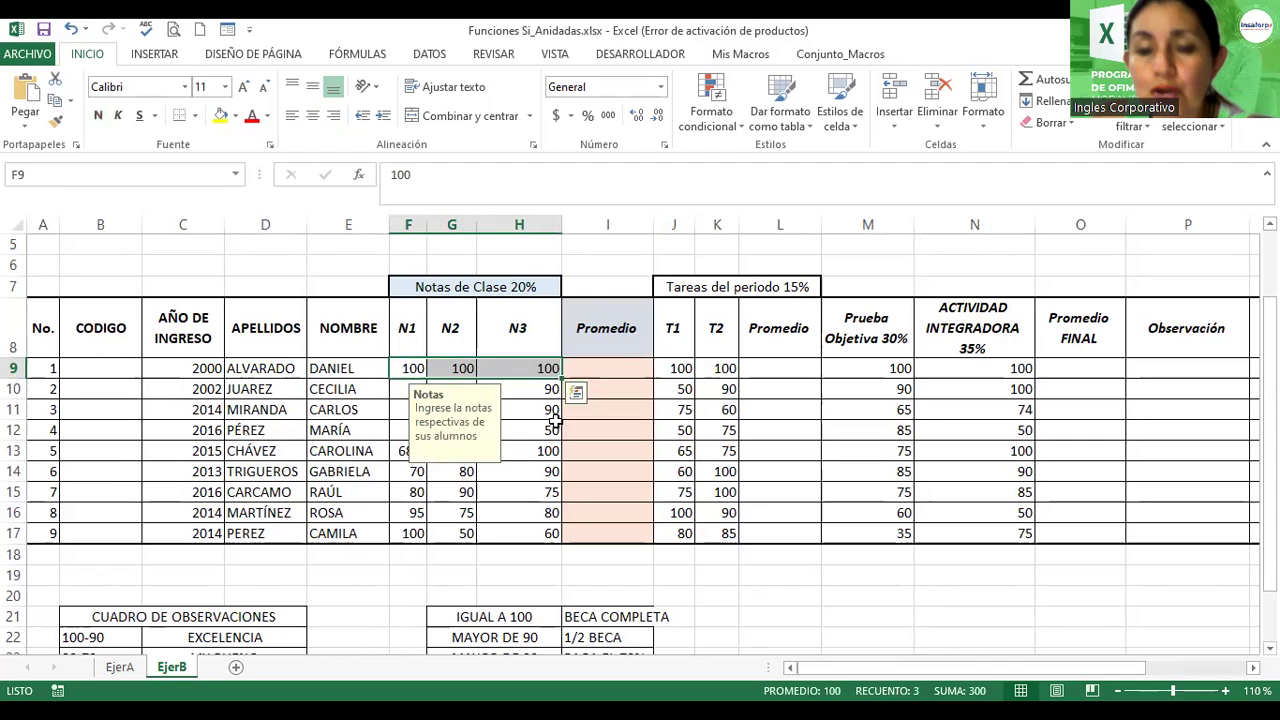
Step: Average the class grades F9:H9 in I9 with PROMEDIO and copy the formula down through I17
{"action": "left_click", "coordinate": [626, 374]}
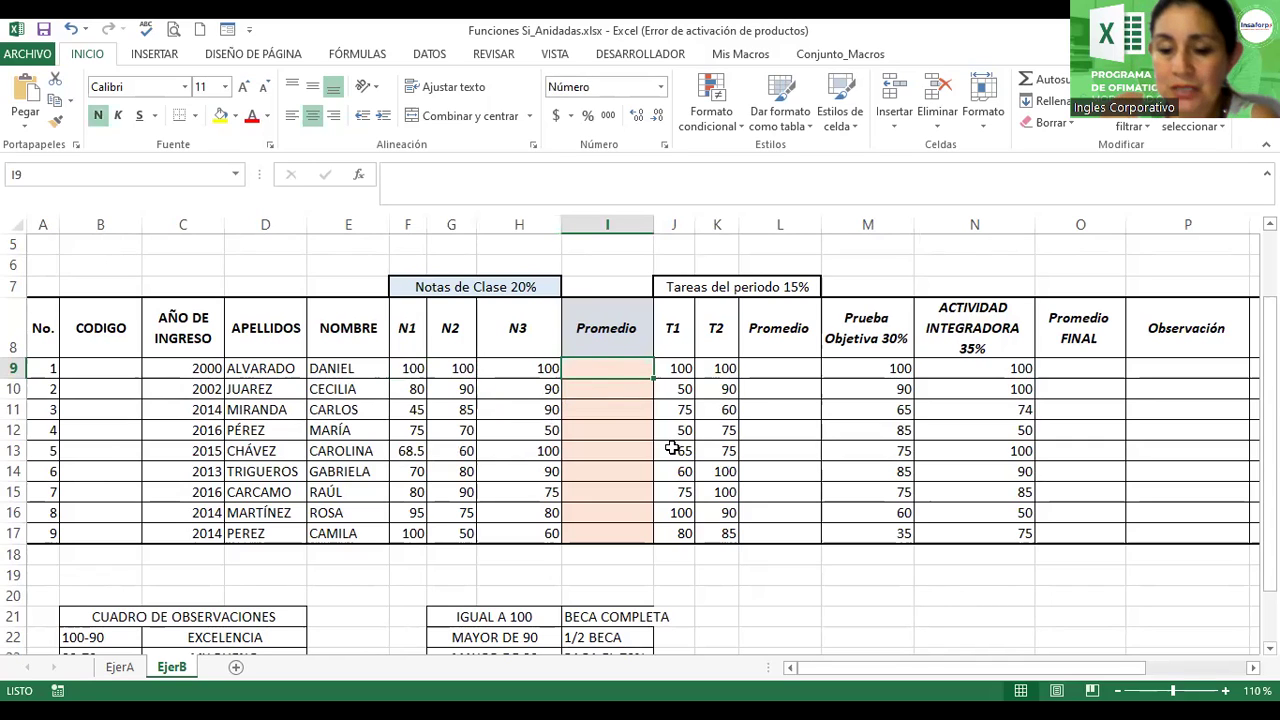
{"action": "type", "text": "="}
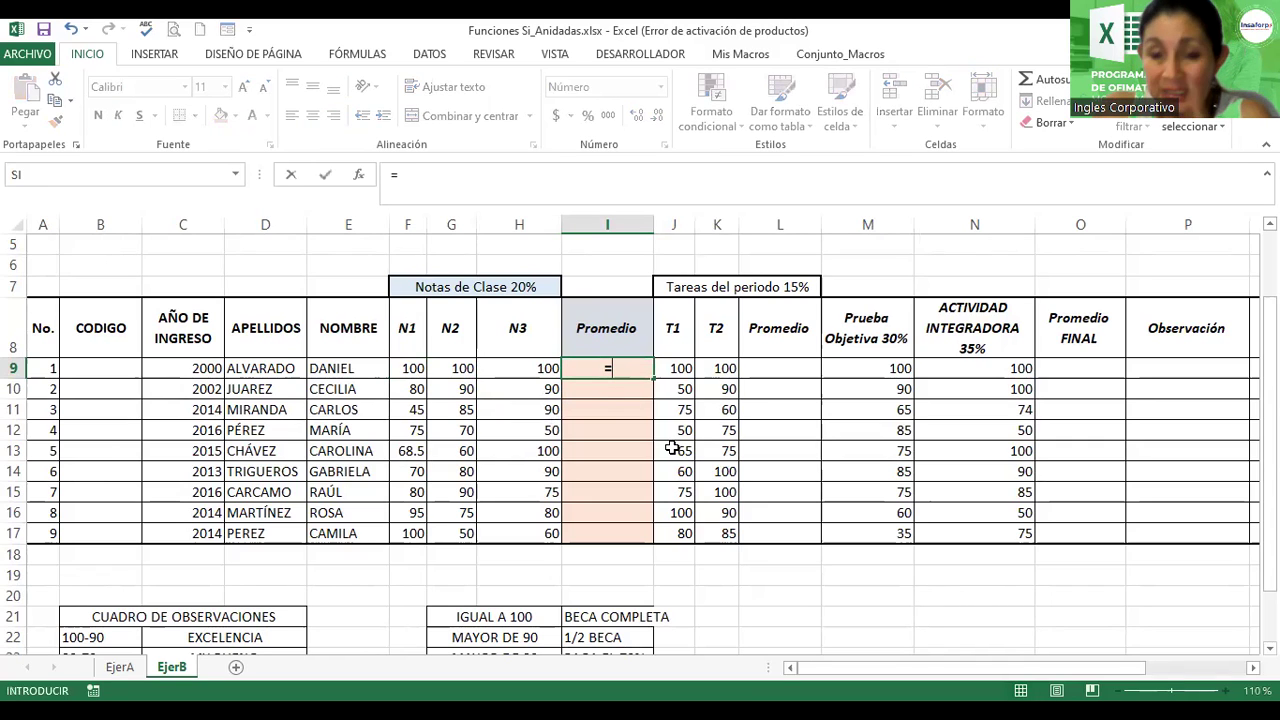
{"action": "type", "text": "p"}
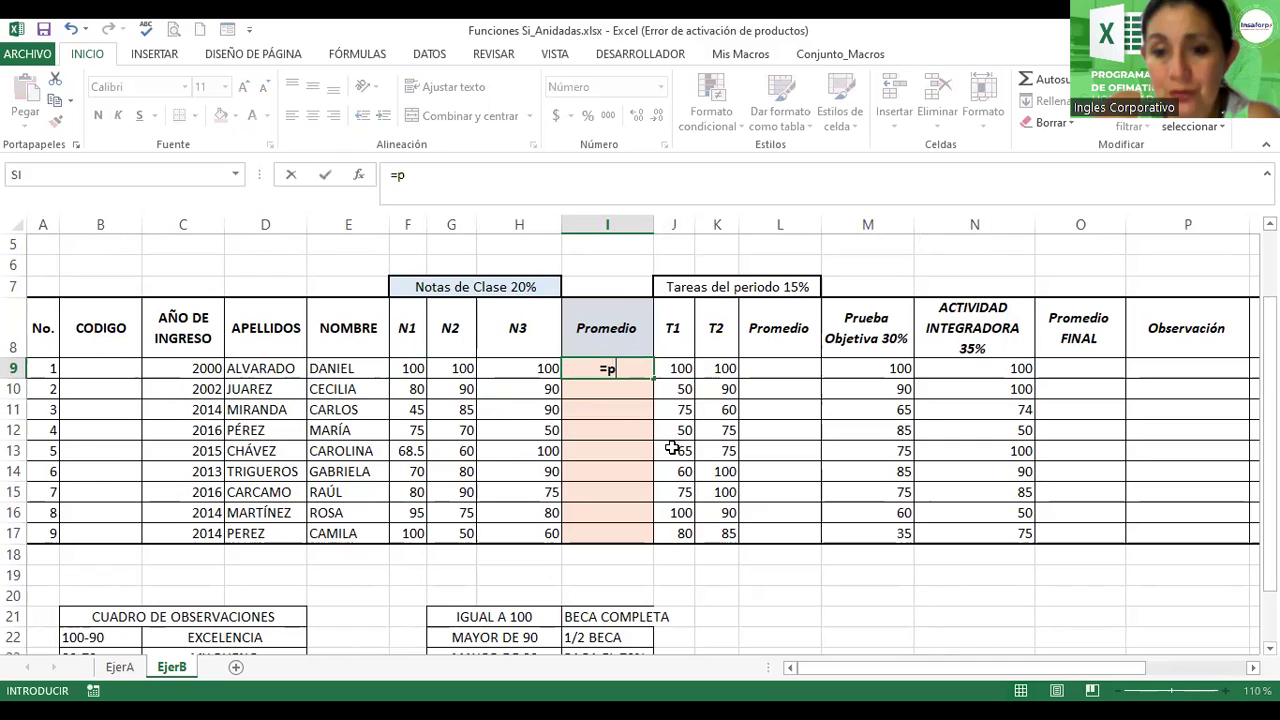
{"action": "type", "text": "romedio("}
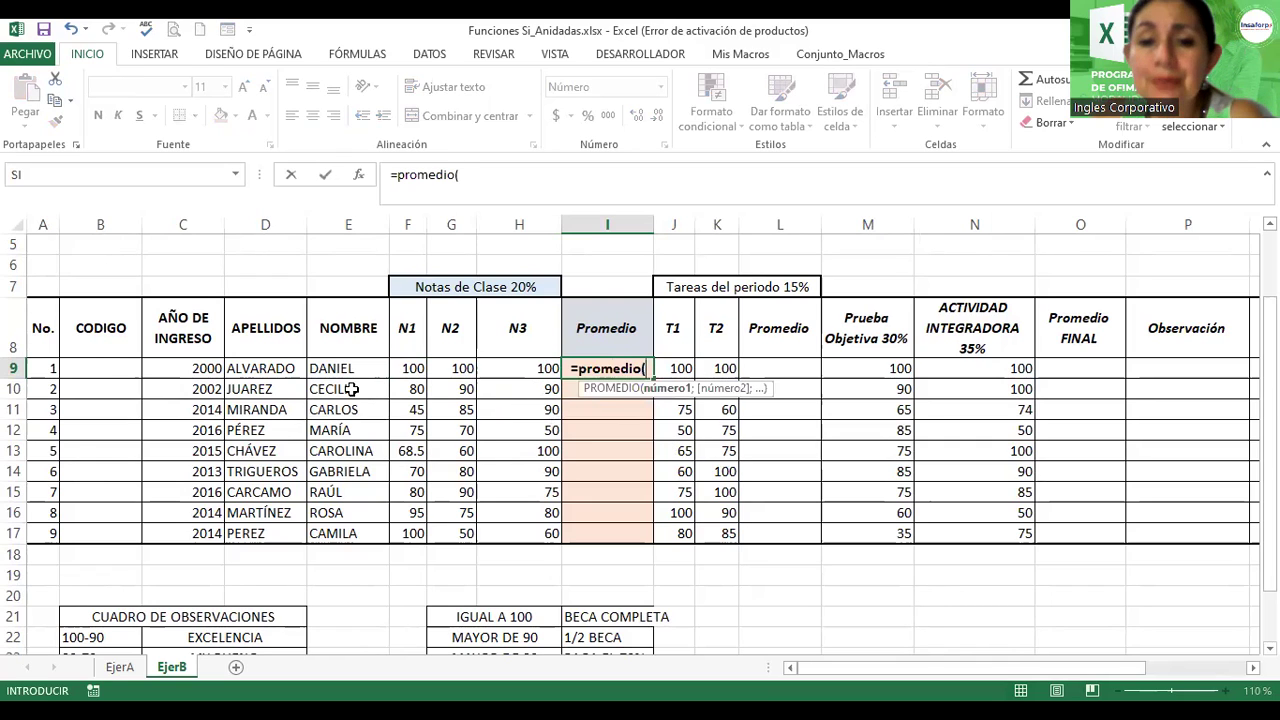
{"action": "left_click", "coordinate": [408, 368]}
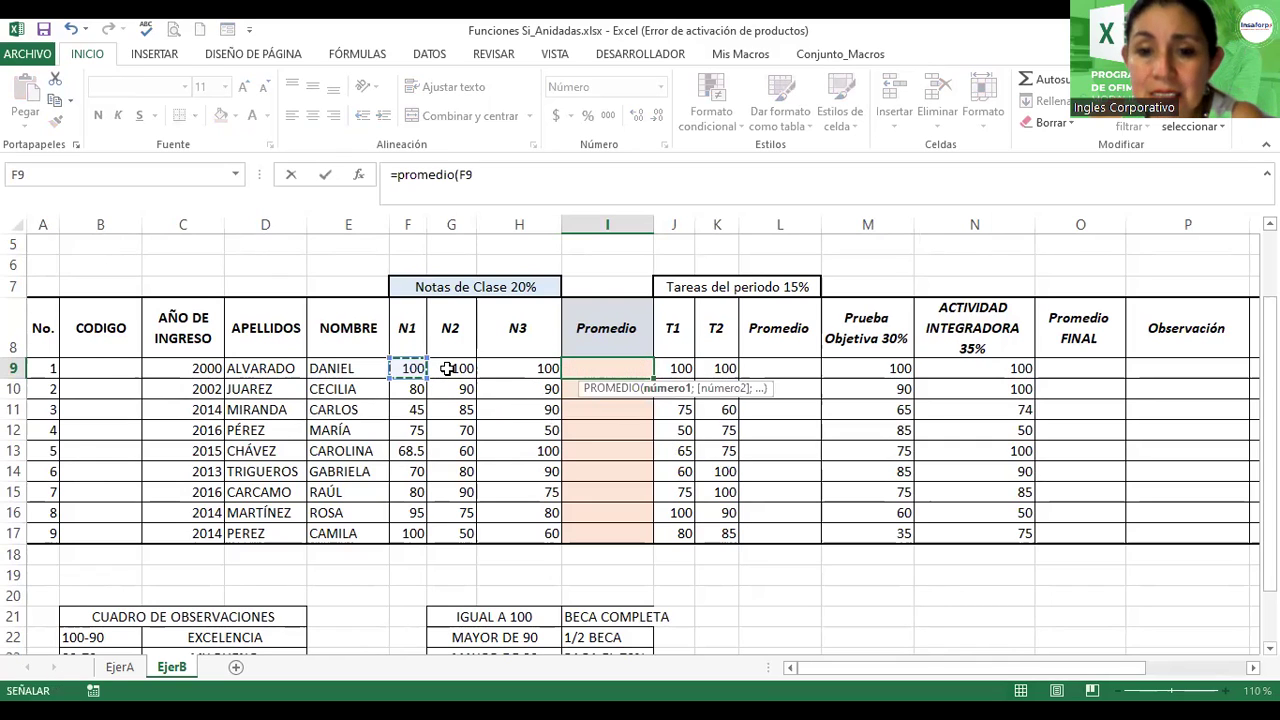
{"action": "left_click", "coordinate": [548, 368], "text": "shift"}
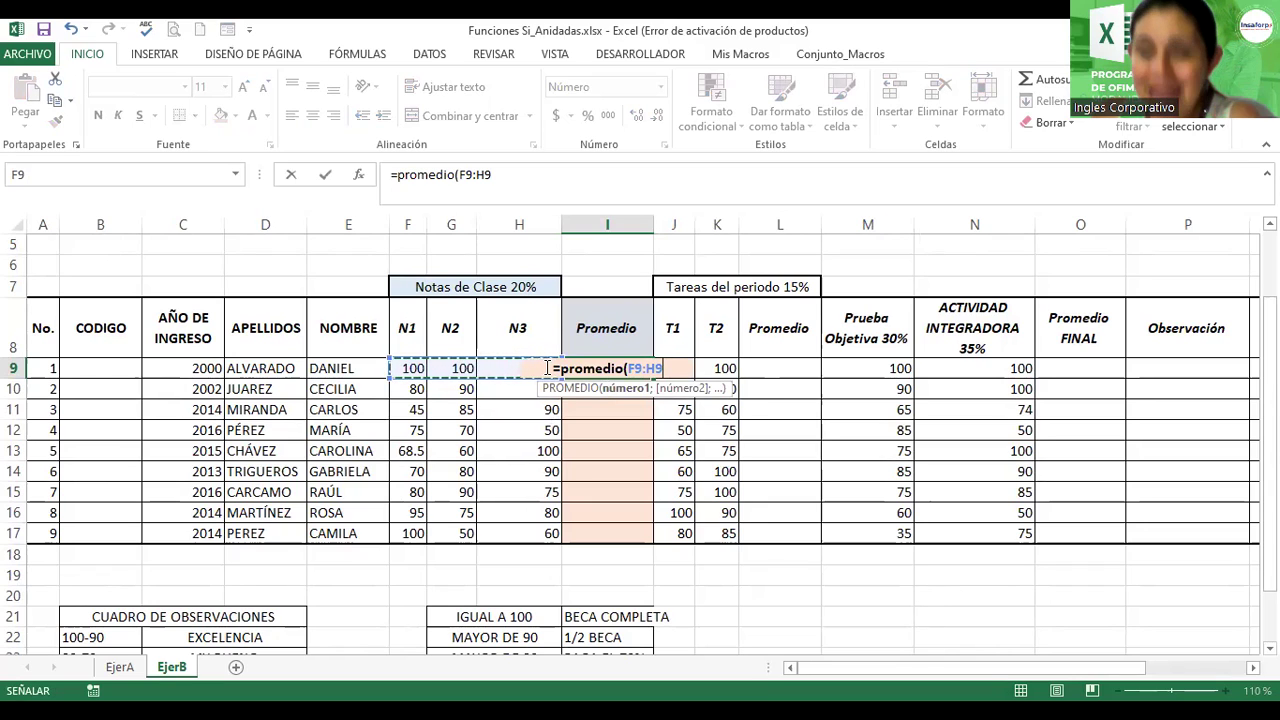
{"action": "key", "text": "Return"}
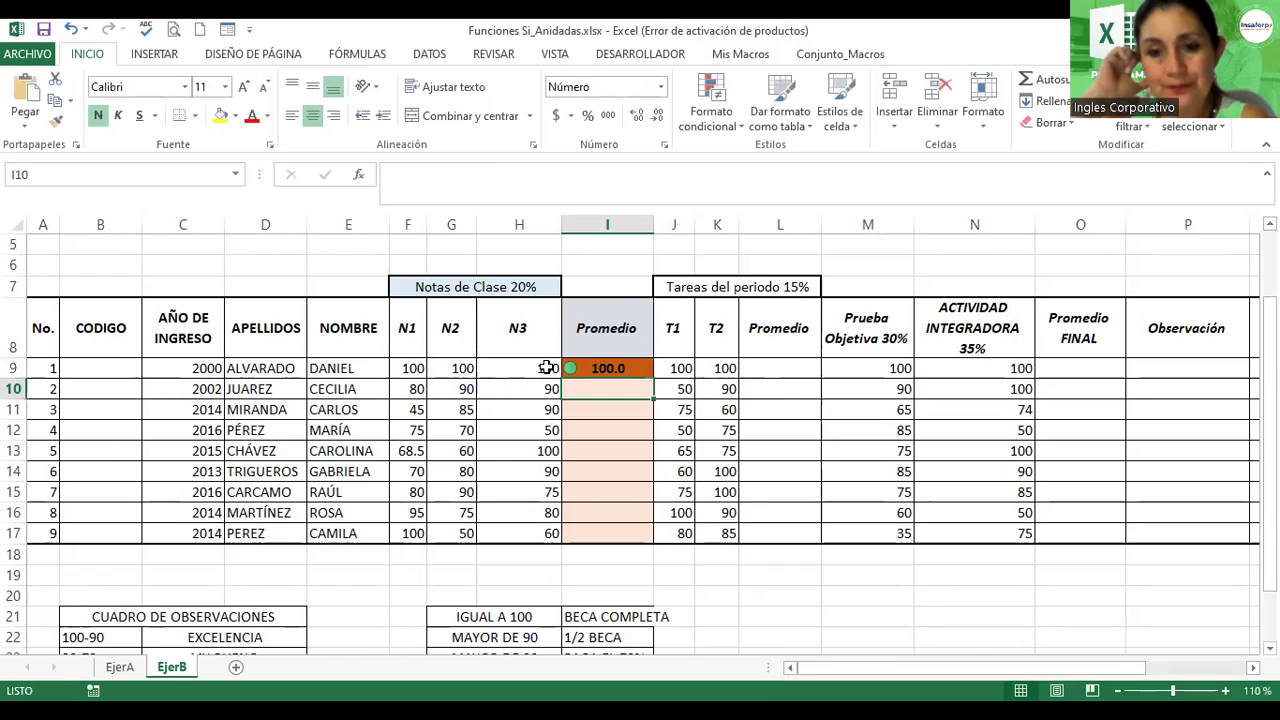
{"action": "left_click", "coordinate": [634, 369]}
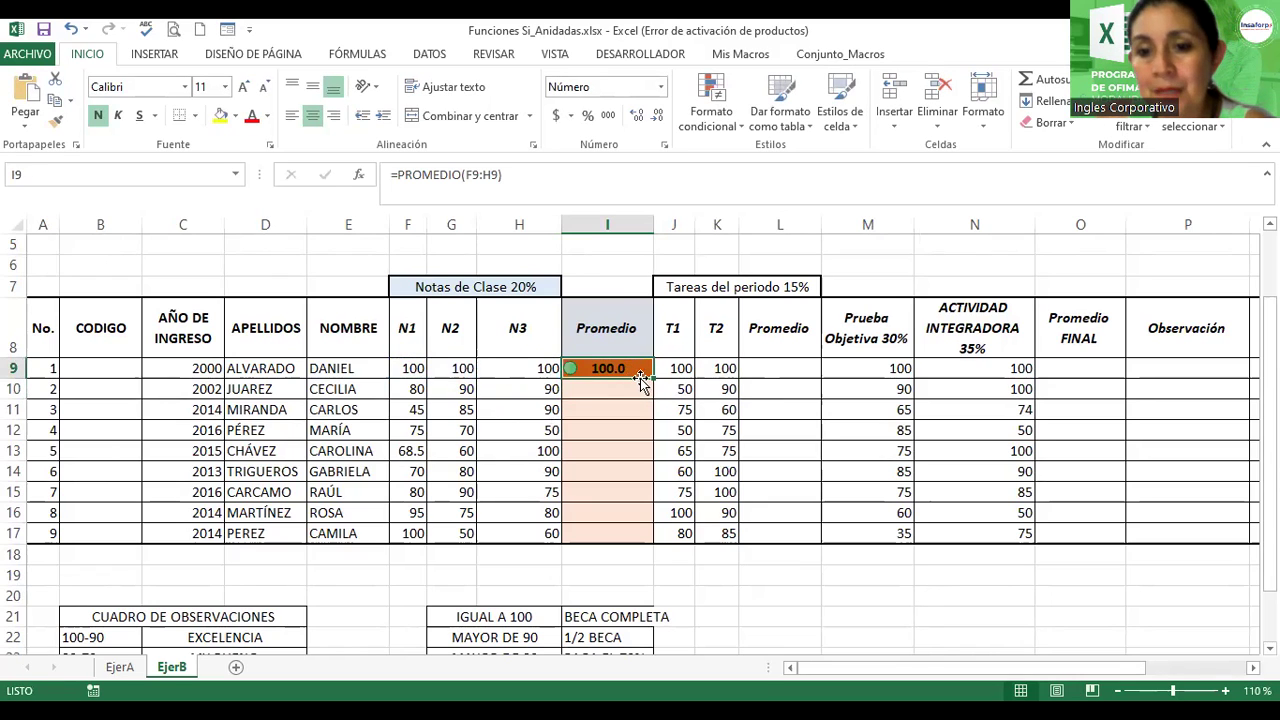
{"action": "left_click_drag", "start_coordinate": [652, 376], "coordinate": [635, 532]}
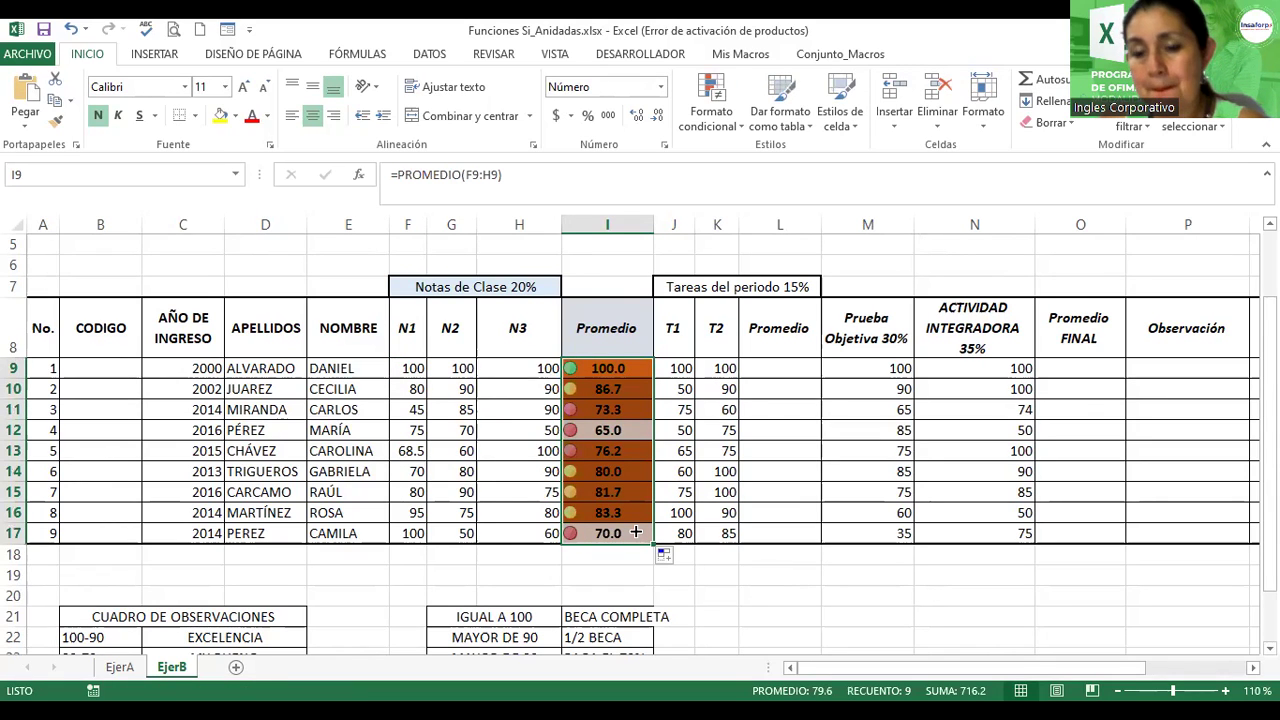
Step: Average the period homework grades J9:K9 in L9 with the PROMEDIO function
{"action": "left_click", "coordinate": [785, 366]}
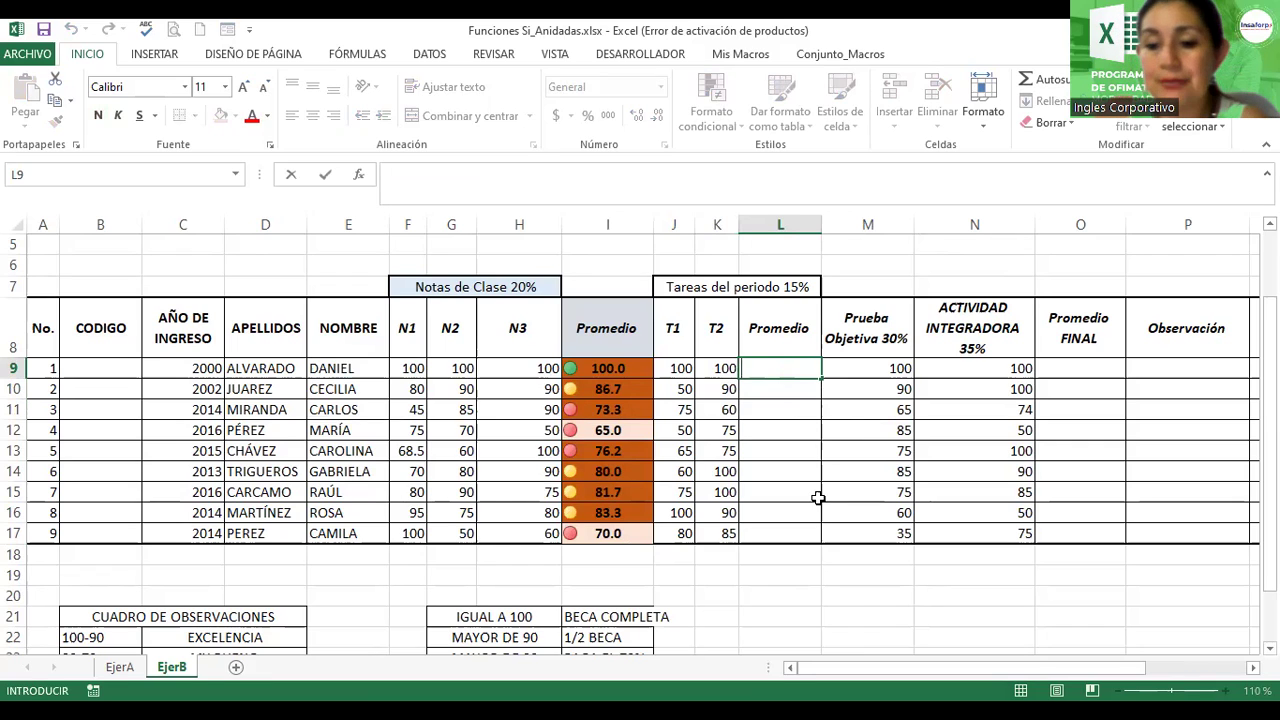
{"action": "type", "text": "=p"}
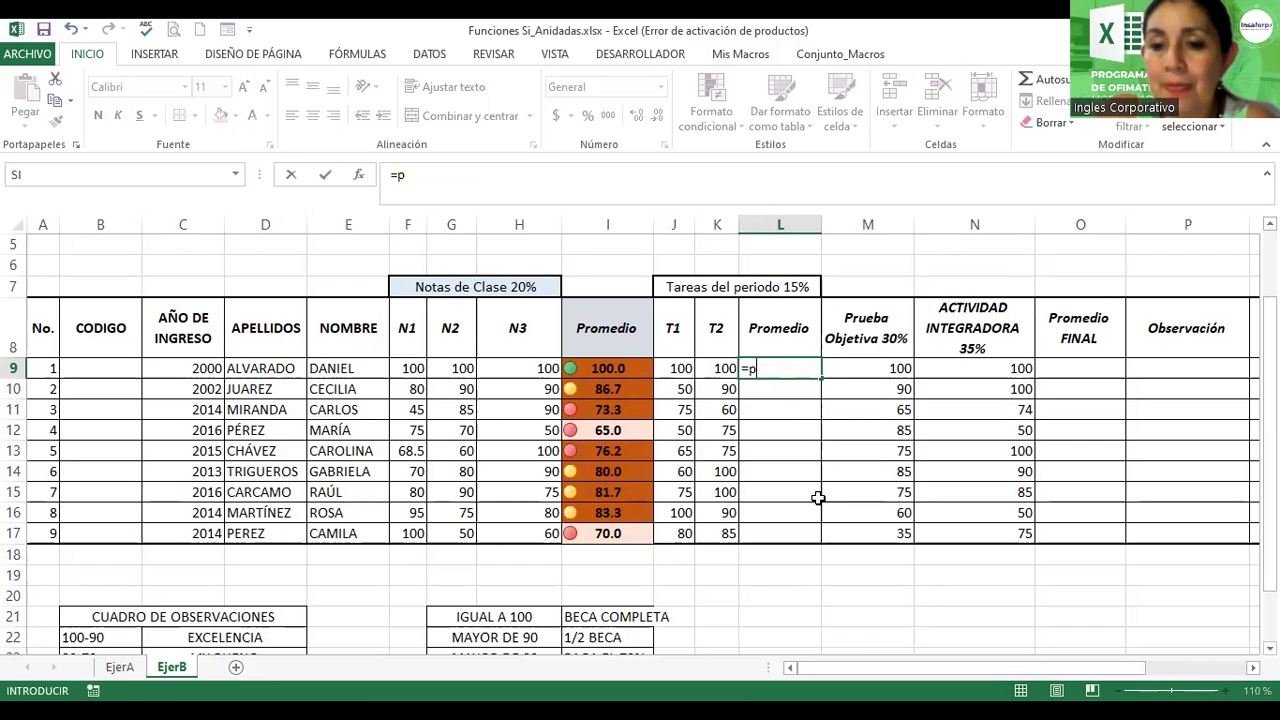
{"action": "type", "text": "romedio("}
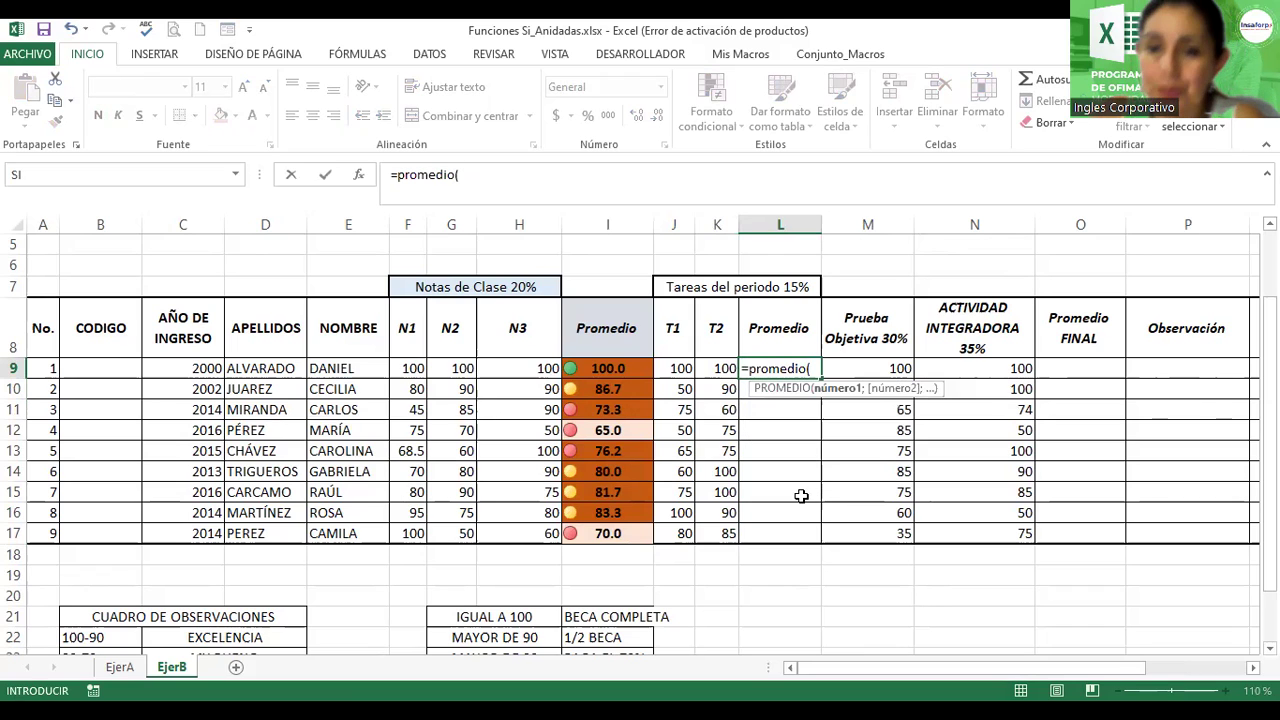
{"action": "left_click", "coordinate": [680, 368]}
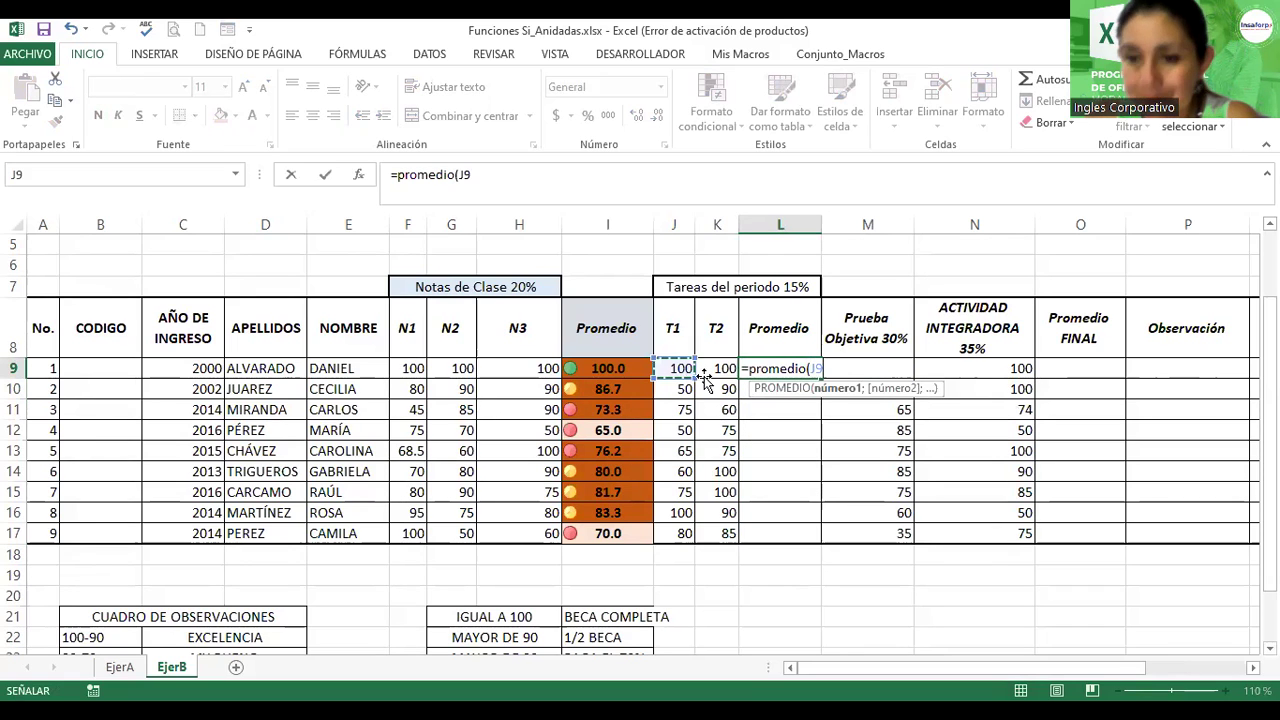
{"action": "left_click_drag", "start_coordinate": [704, 375], "coordinate": [720, 370]}
{"action": "key", "text": "Return"}
{"action": "left_click", "coordinate": [805, 368]}
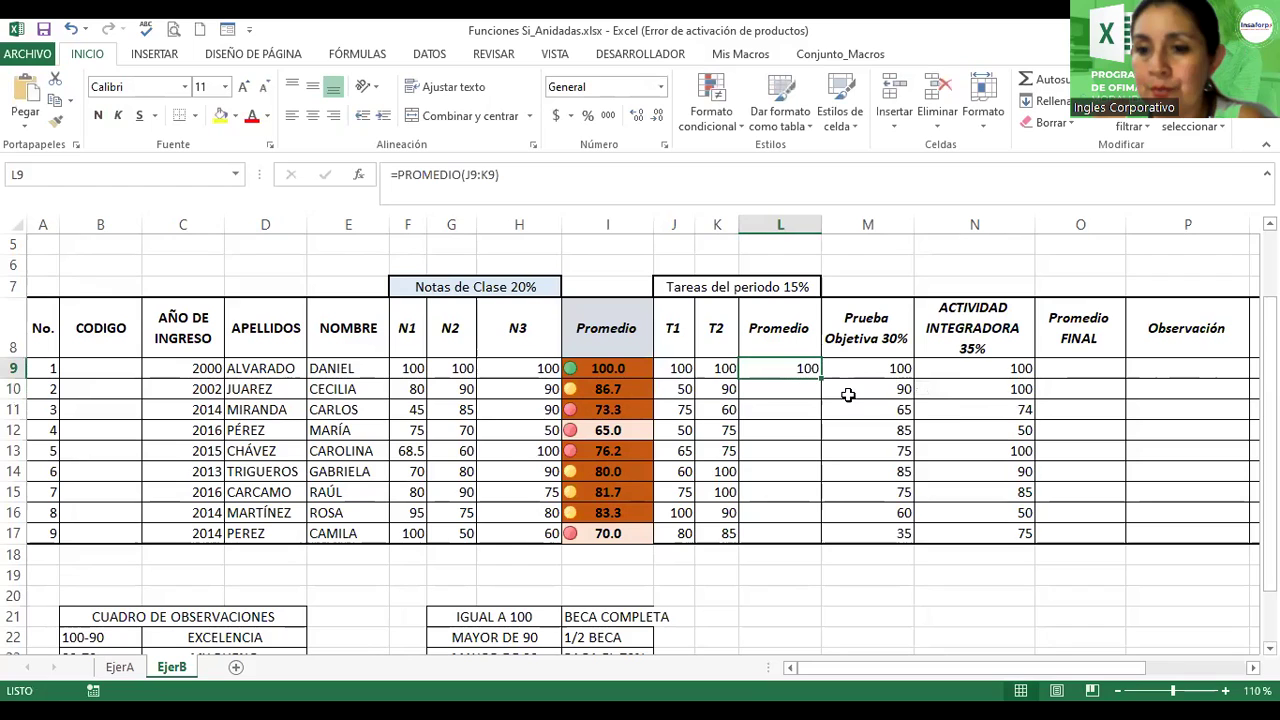
Step: Copy the homework average formula from L9 down through L17
{"action": "left_click_drag", "start_coordinate": [821, 378], "coordinate": [805, 535]}
Step: Examine the students' Prueba Objetiva grades in column M and Actividad Integradora grades in column N, rows 9 to 17
{"action": "left_click", "coordinate": [878, 364]}
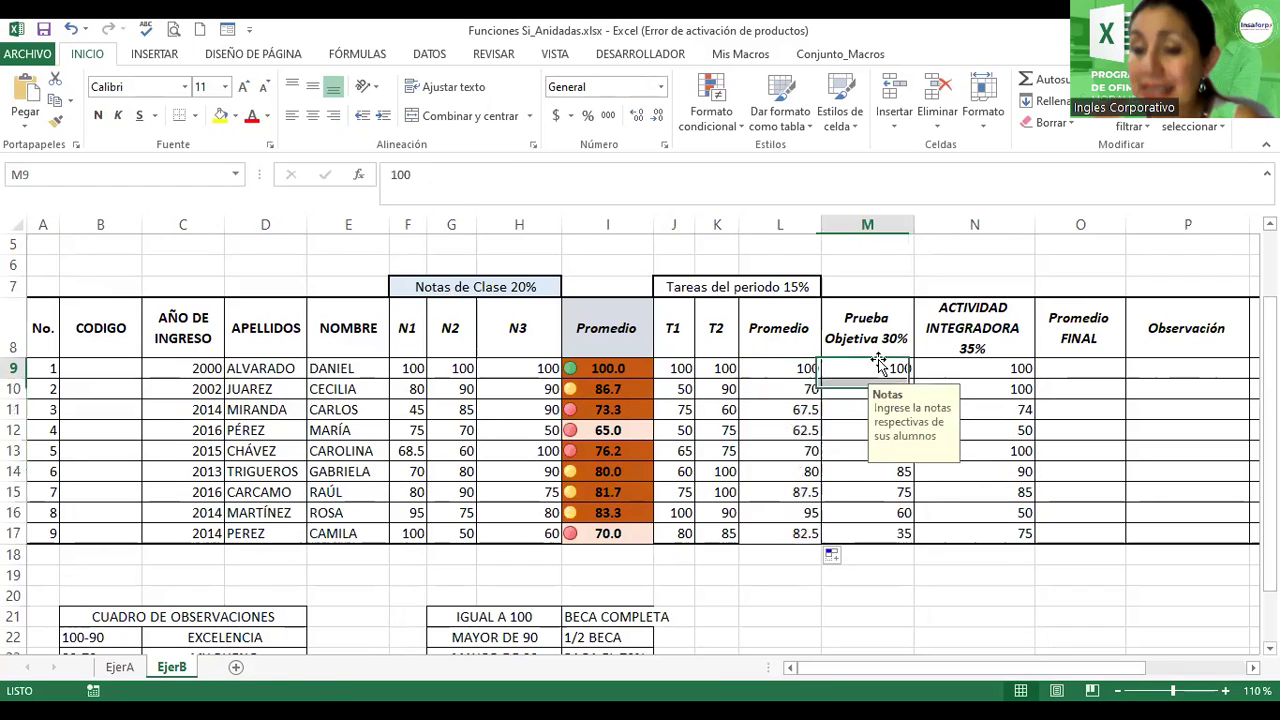
{"action": "key", "text": "Up"}
{"action": "key", "text": "Down"}
{"action": "key", "text": "Down"}
{"action": "key", "text": "Down"}
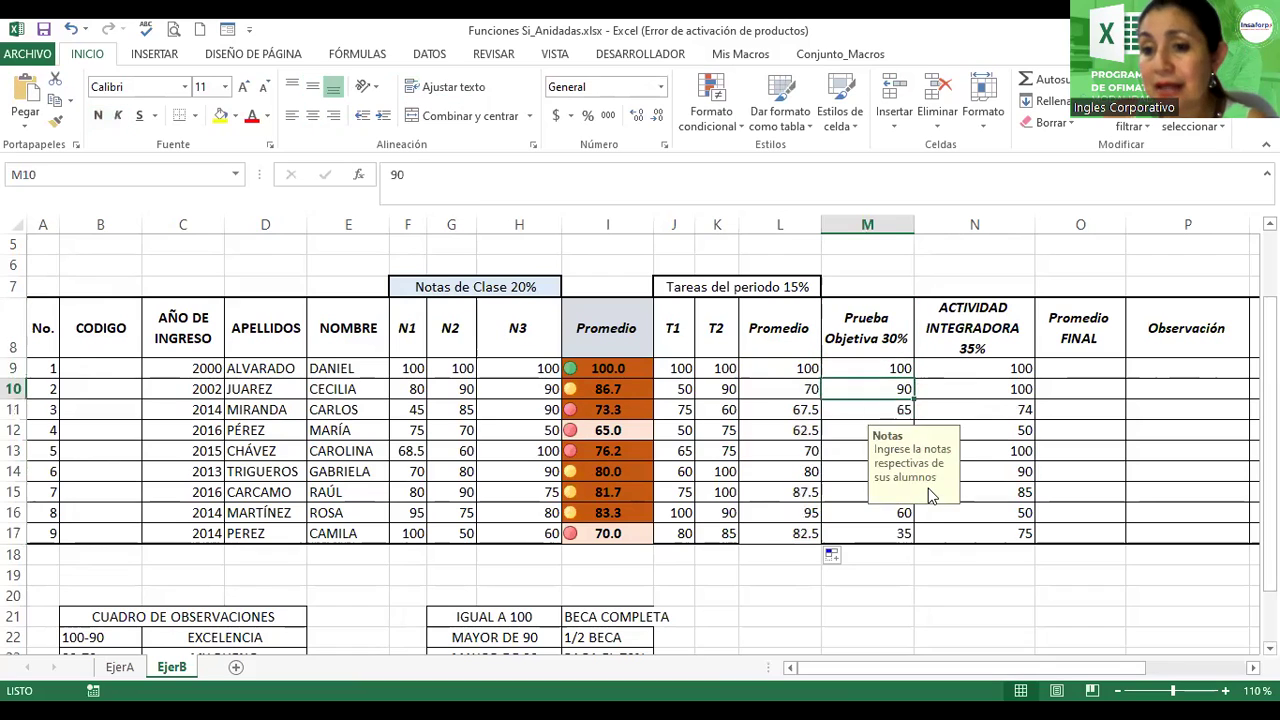
{"action": "key", "text": "Right"}
{"action": "key", "text": "Left"}
{"action": "key", "text": "Up"}
{"action": "key", "text": "Up"}
{"action": "key", "text": "Up"}
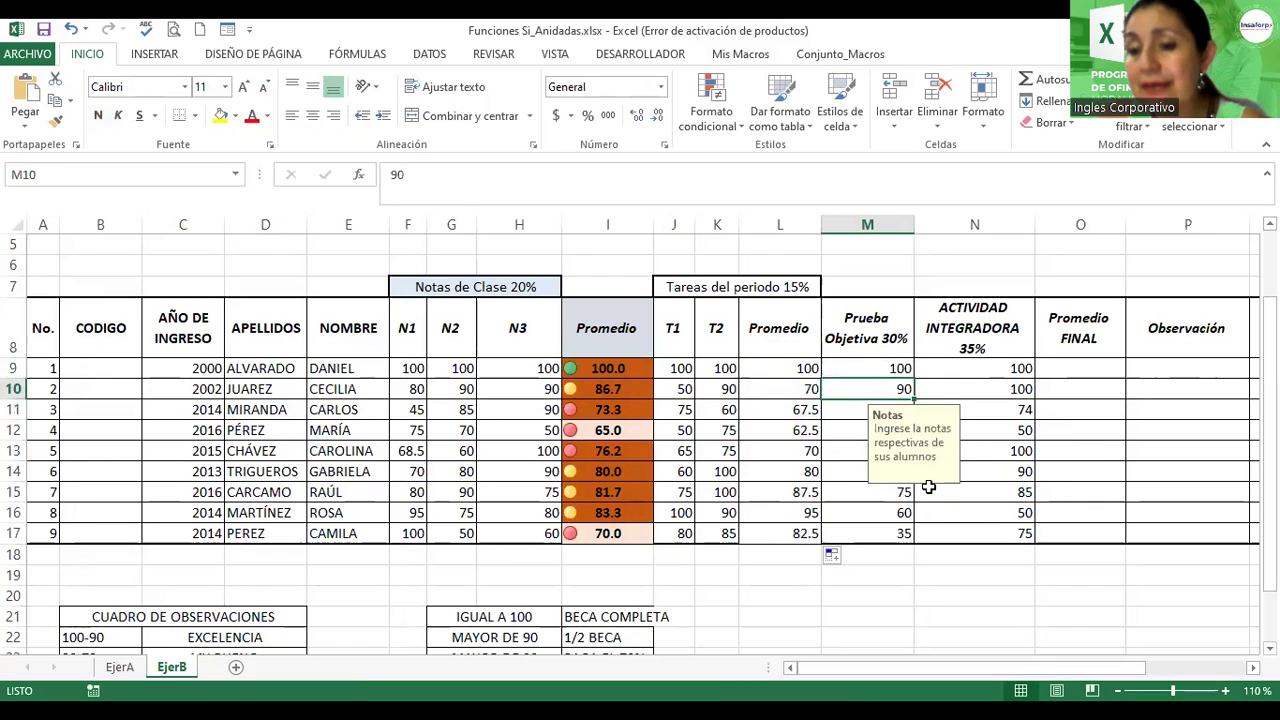
{"action": "key", "text": "Down"}
{"action": "key", "text": "Down"}
{"action": "key", "text": "Down"}
{"action": "key", "text": "Down"}
{"action": "key", "text": "Down"}
{"action": "key", "text": "Down"}
{"action": "key", "text": "Down"}
{"action": "key", "text": "Down"}
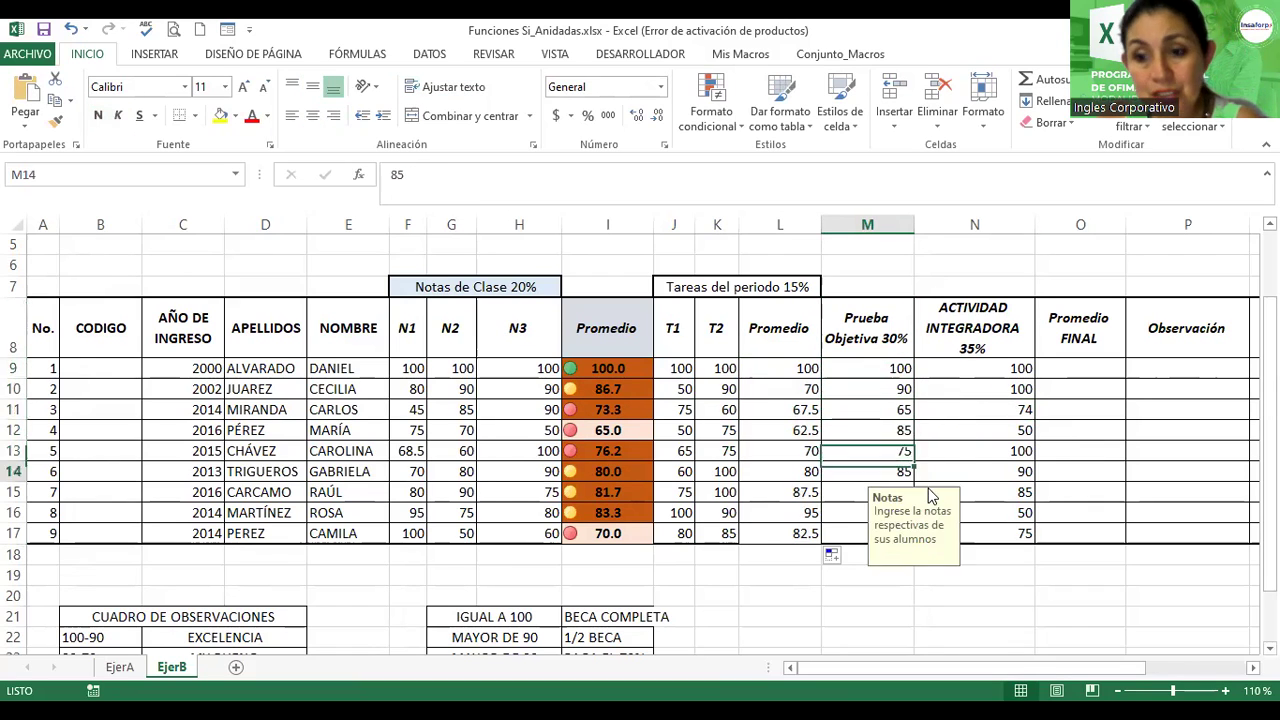
{"action": "key", "text": "Right"}
{"action": "key", "text": "Up"}
{"action": "key", "text": "Up"}
{"action": "key", "text": "Up"}
{"action": "key", "text": "Up"}
{"action": "key", "text": "Up"}
{"action": "key", "text": "Up"}
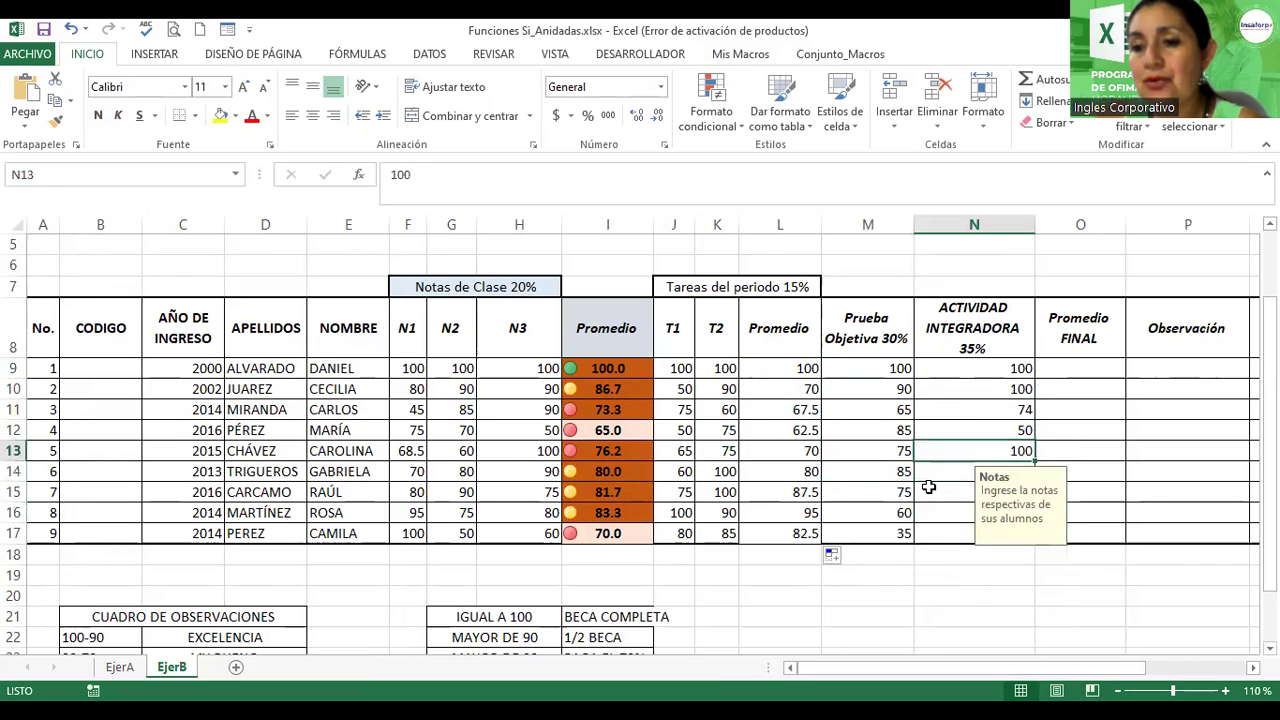
{"action": "key", "text": "Down"}
{"action": "key", "text": "Down"}
{"action": "key", "text": "Down"}
{"action": "key", "text": "Down"}
{"action": "key", "text": "Down"}
{"action": "key", "text": "Down"}
{"action": "key", "text": "Down"}
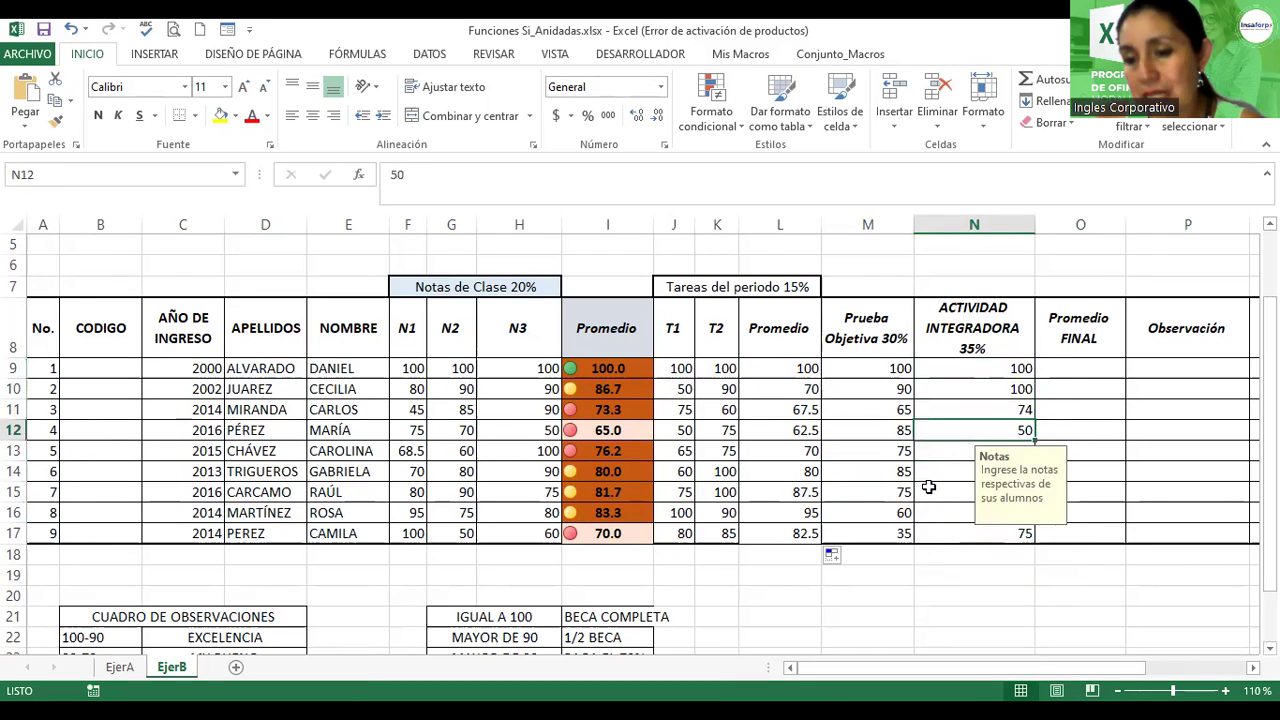
{"action": "key", "text": "Down"}
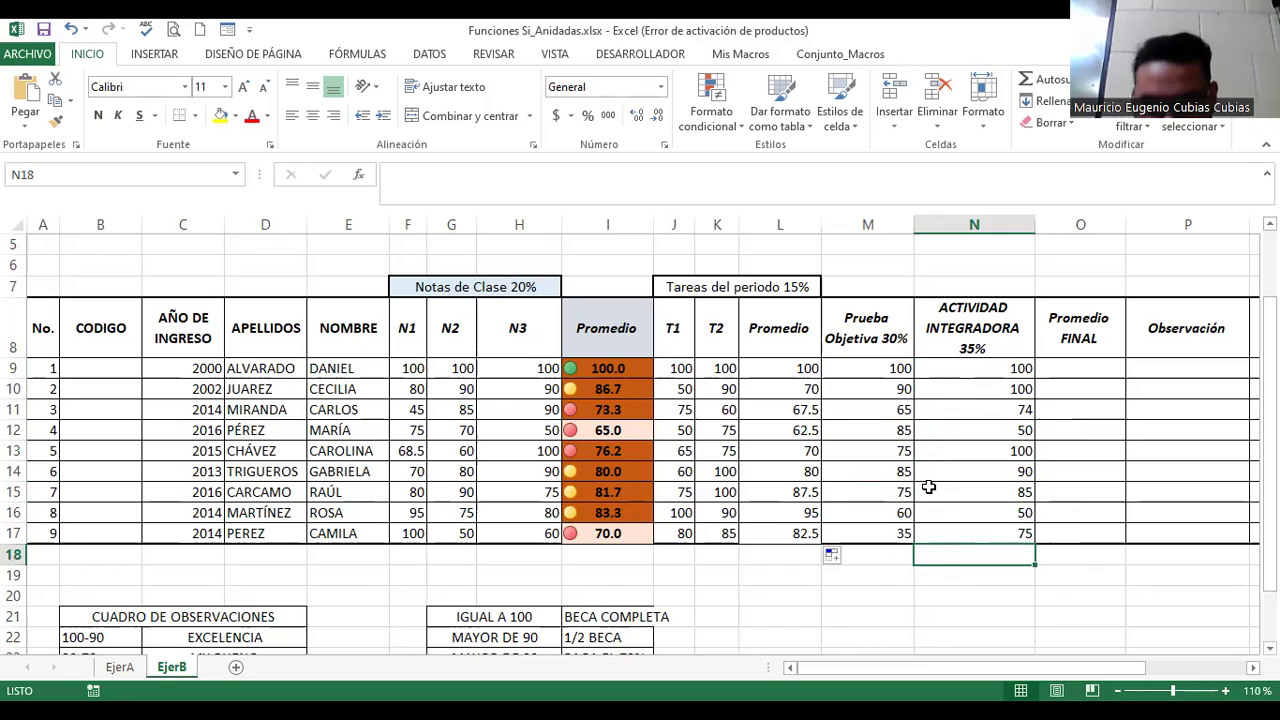
Step: Open the class grade average formula of I9 in its cell to review the averaged range
{"action": "left_click", "coordinate": [620, 369]}
{"action": "double_click", "coordinate": [622, 369]}
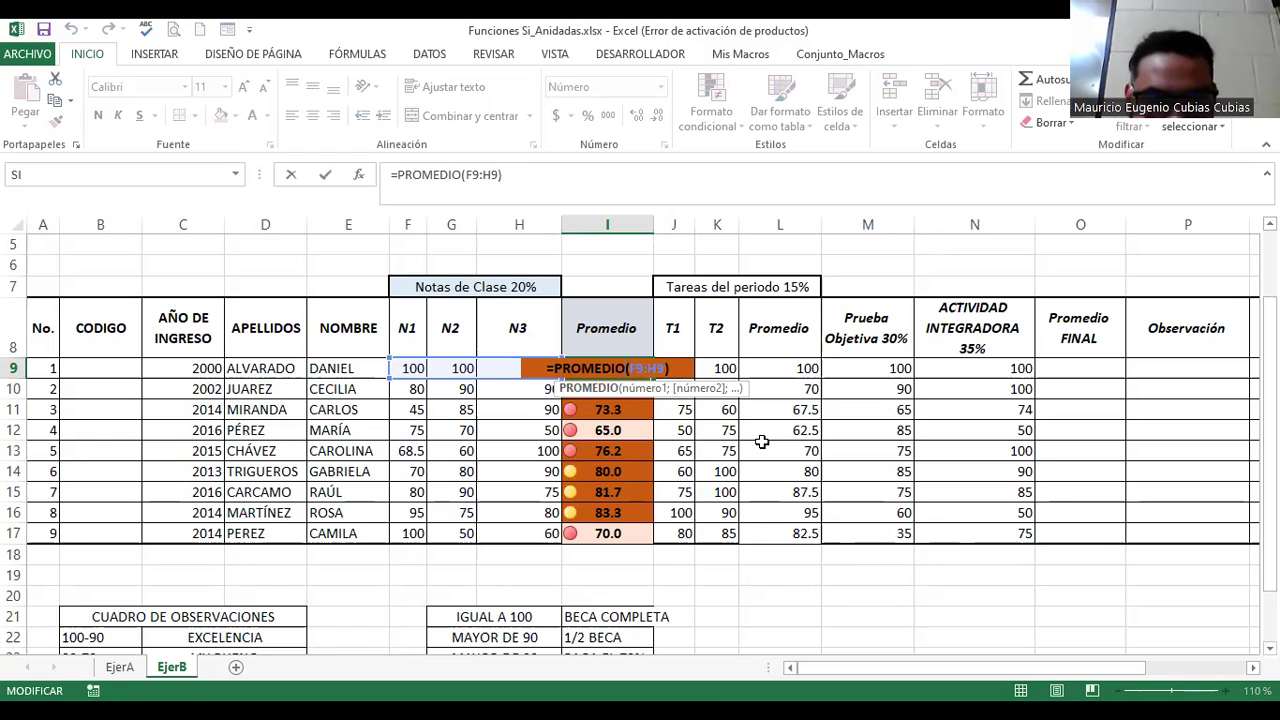
{"action": "key", "text": "Return"}
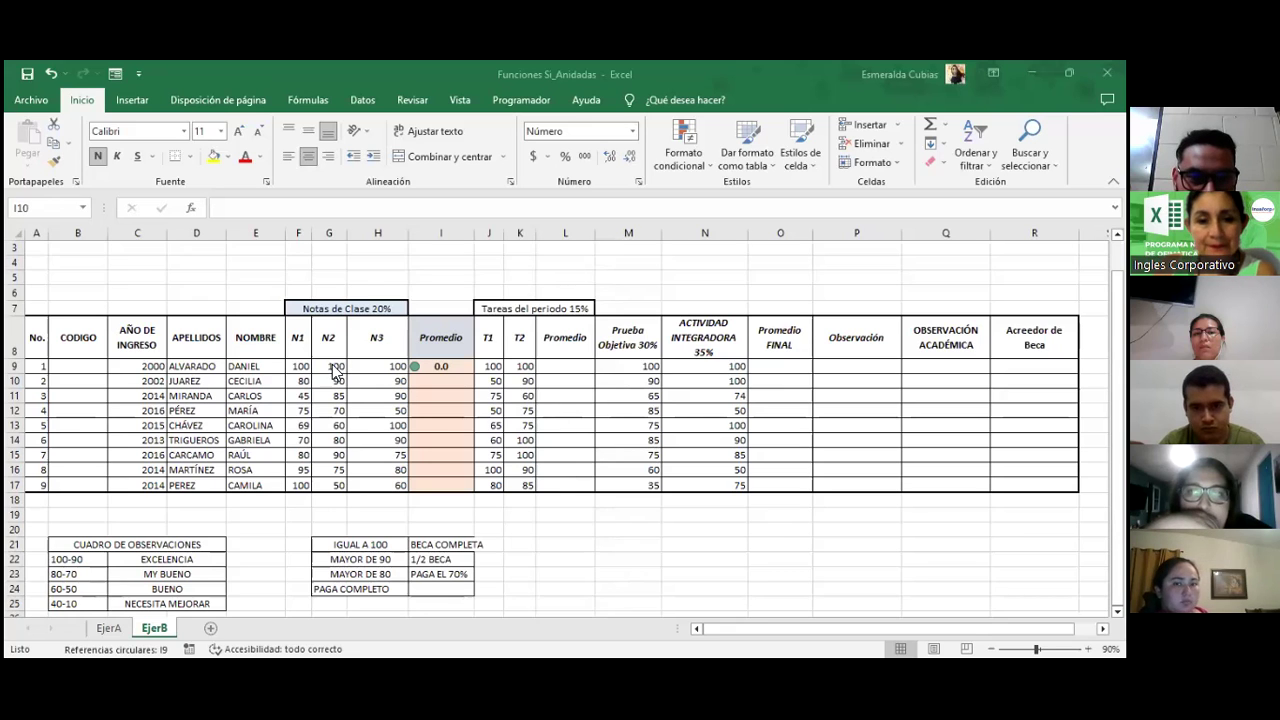
Step: Remove the extra plus sign from the PROMEDIO formula in I9 of the other shared workbook
{"action": "left_click", "coordinate": [432, 366]}
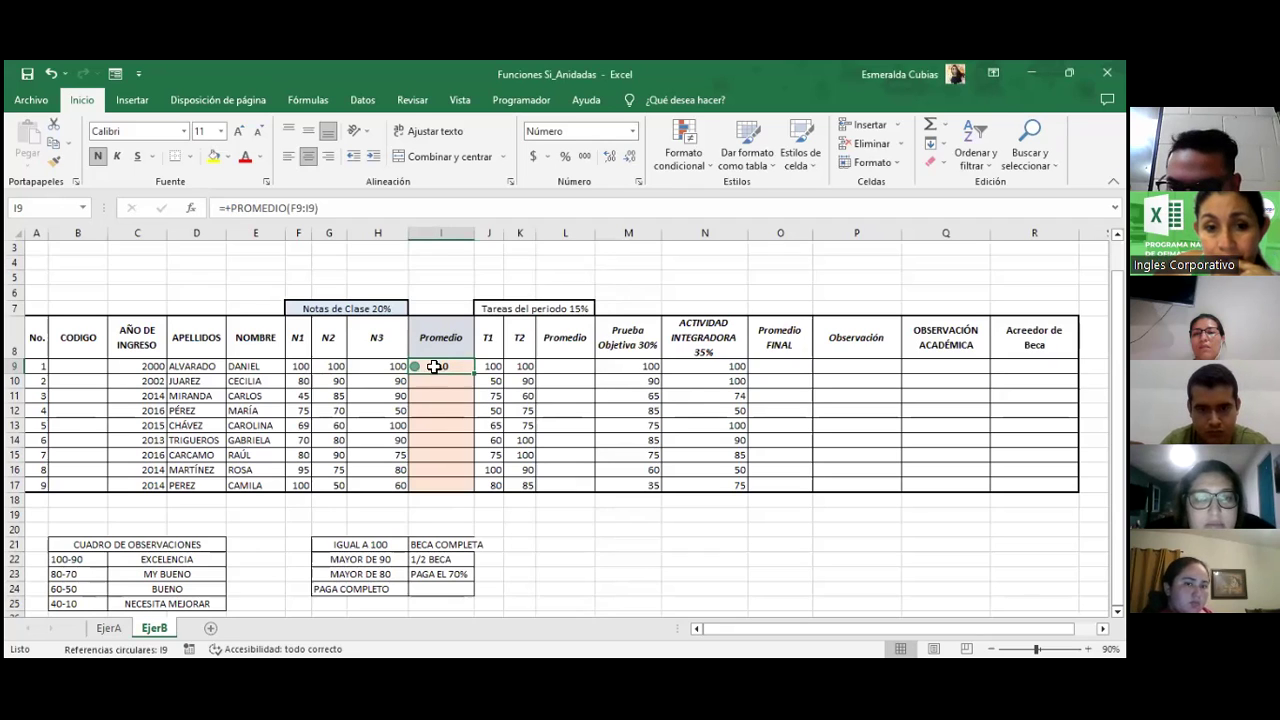
{"action": "left_click", "coordinate": [238, 210]}
{"action": "key", "text": "BackSpace"}
{"action": "left_click", "coordinate": [458, 366]}
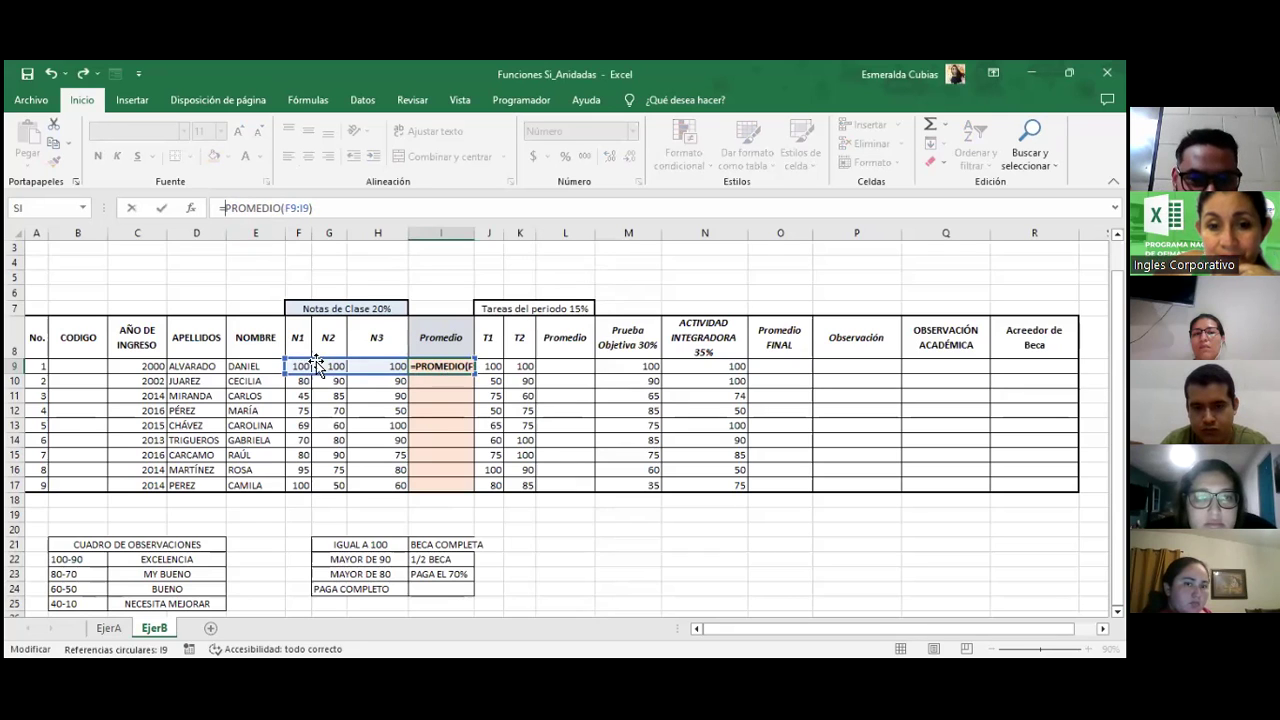
{"action": "key", "text": "Return"}
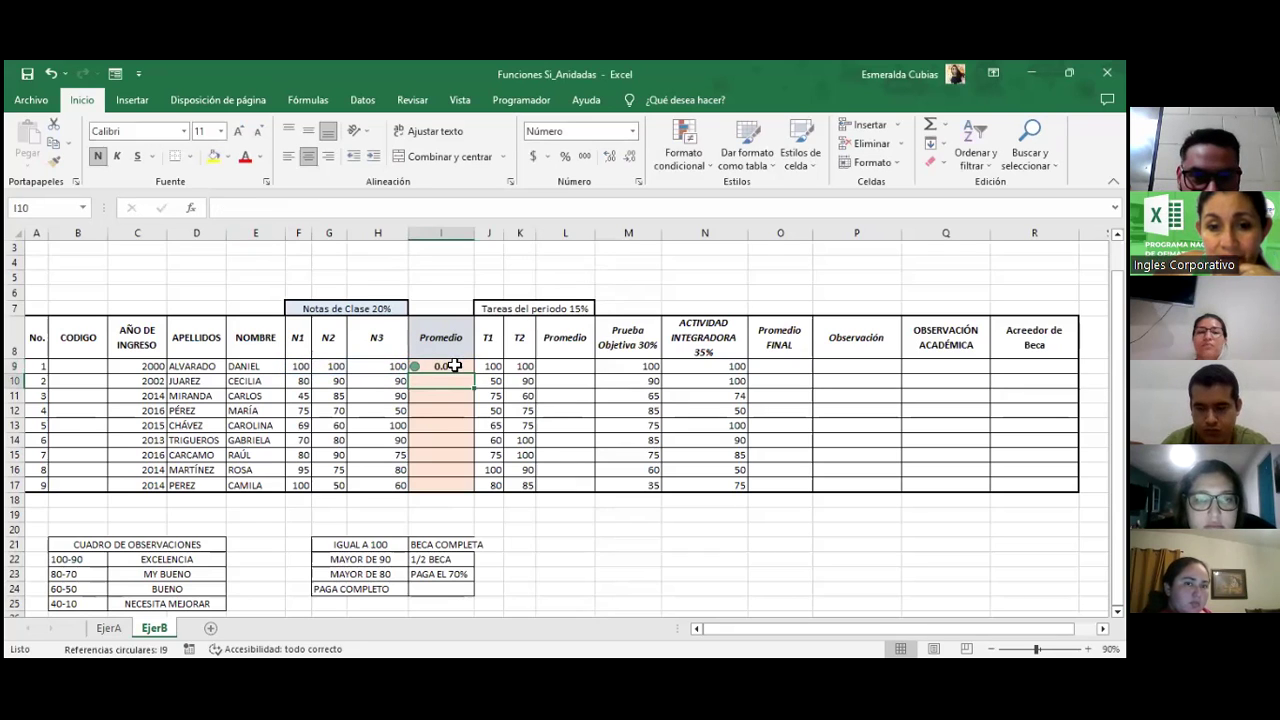
Step: Try re-entering the I9 average as PROMEDIO over the range F9:I9
{"action": "left_click", "coordinate": [443, 367]}
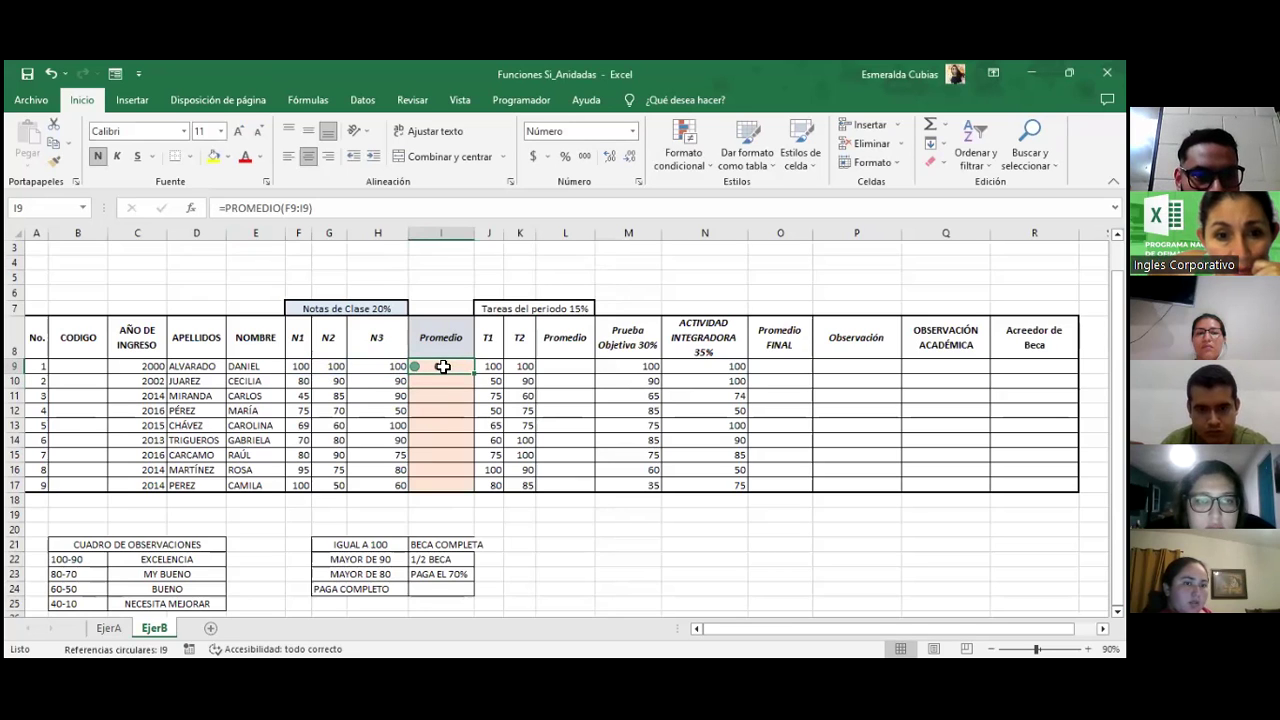
{"action": "type", "text": "="}
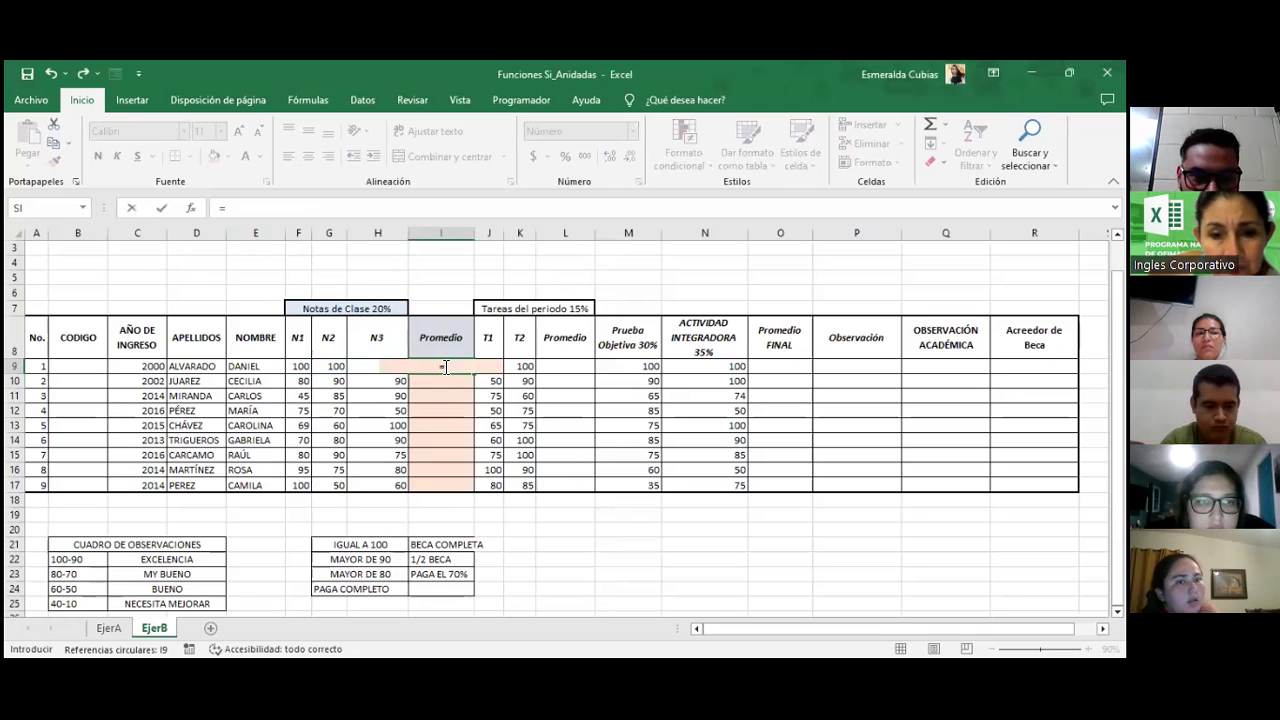
{"action": "type", "text": "PROMEDIO"}
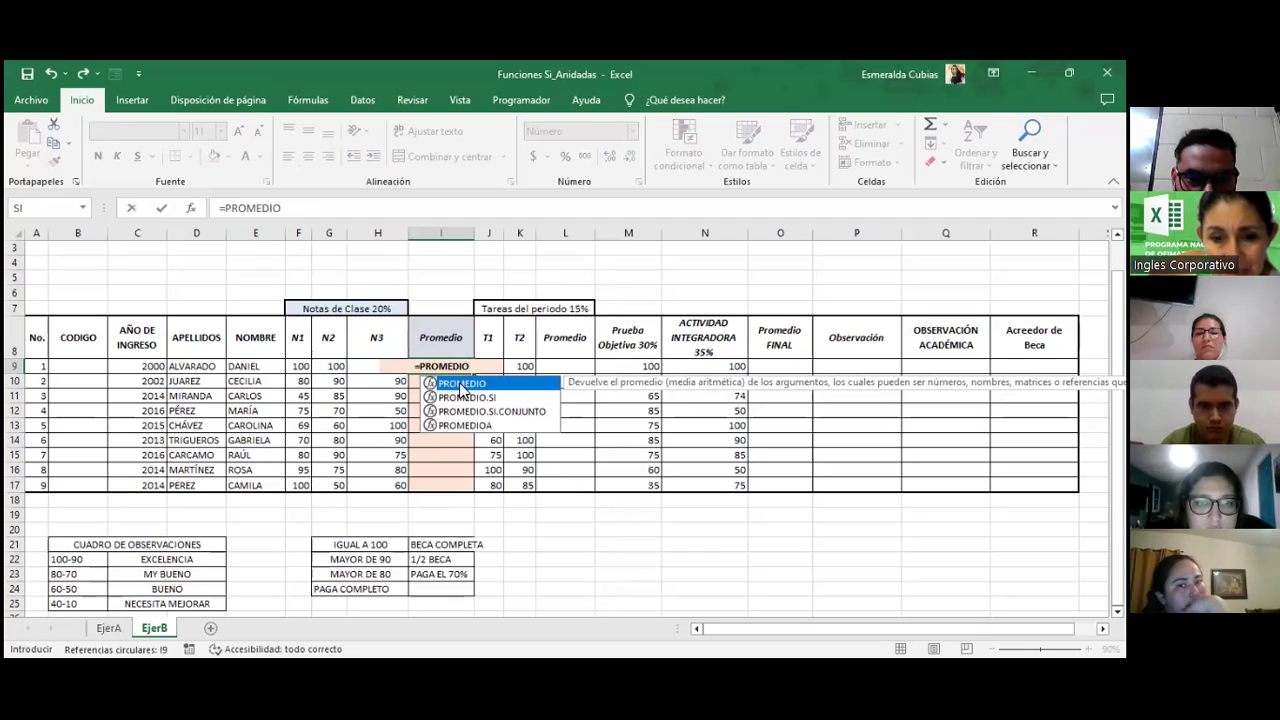
{"action": "type", "text": "("}
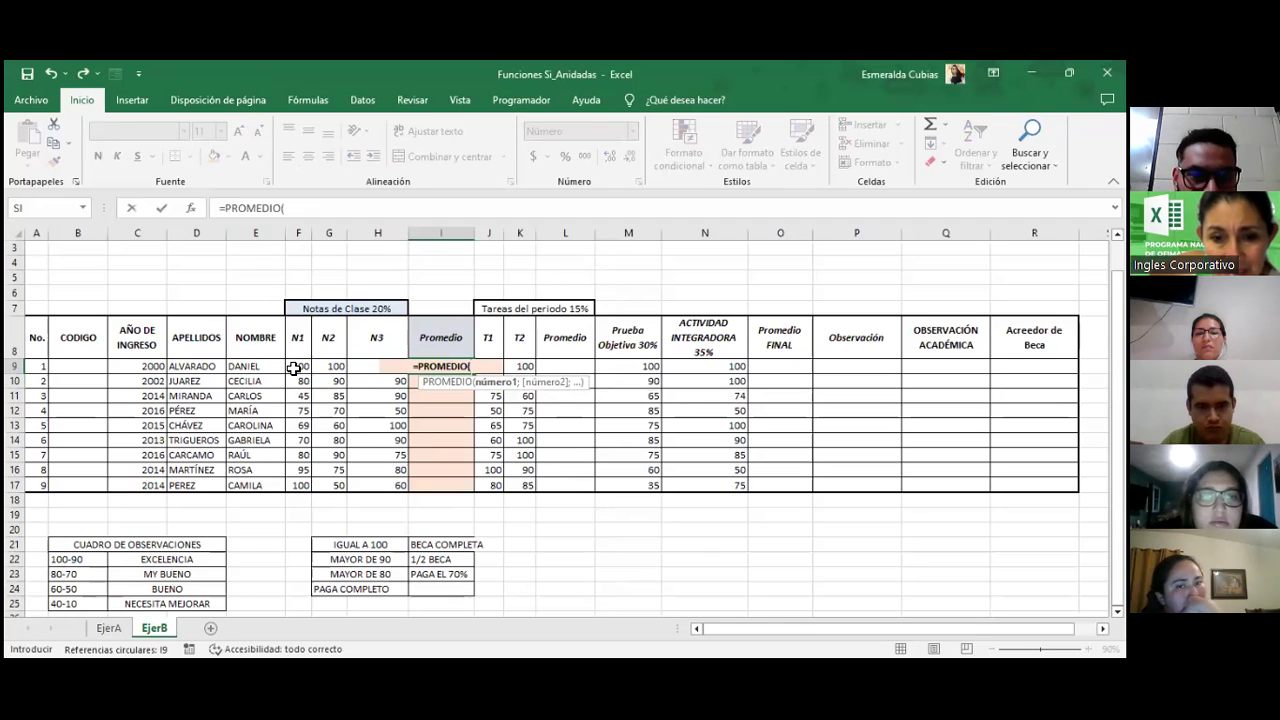
{"action": "left_click", "coordinate": [300, 366]}
{"action": "left_click_drag", "start_coordinate": [300, 366], "coordinate": [417, 374]}
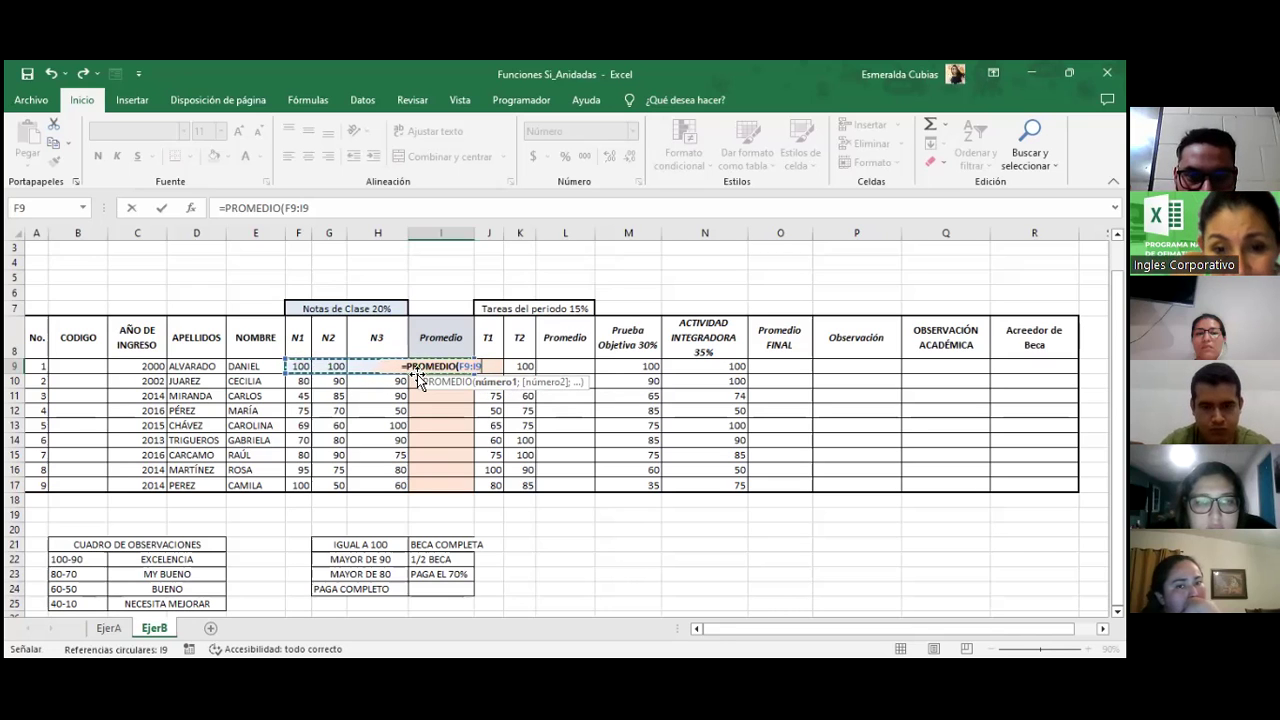
{"action": "key", "text": "Return"}
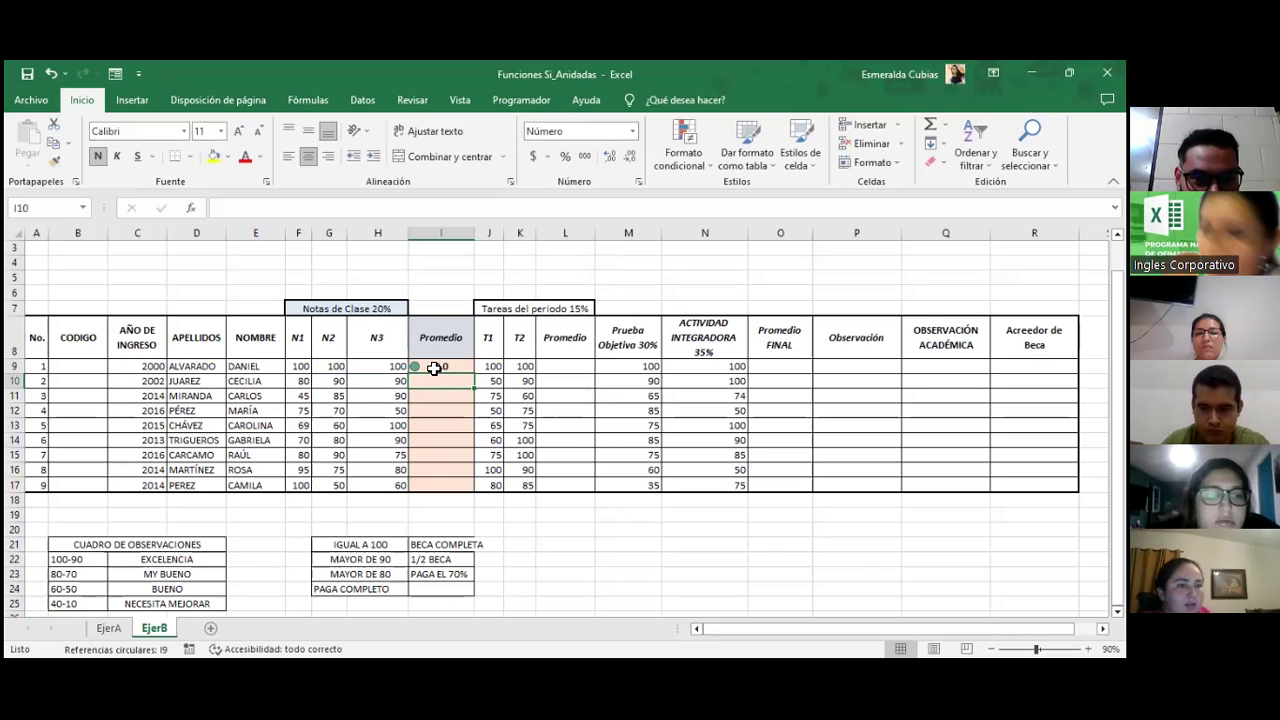
Step: Replace the I9 formula with the PROMEDIO of class grades F9:H9 and copy it down through I17
{"action": "left_click", "coordinate": [433, 368]}
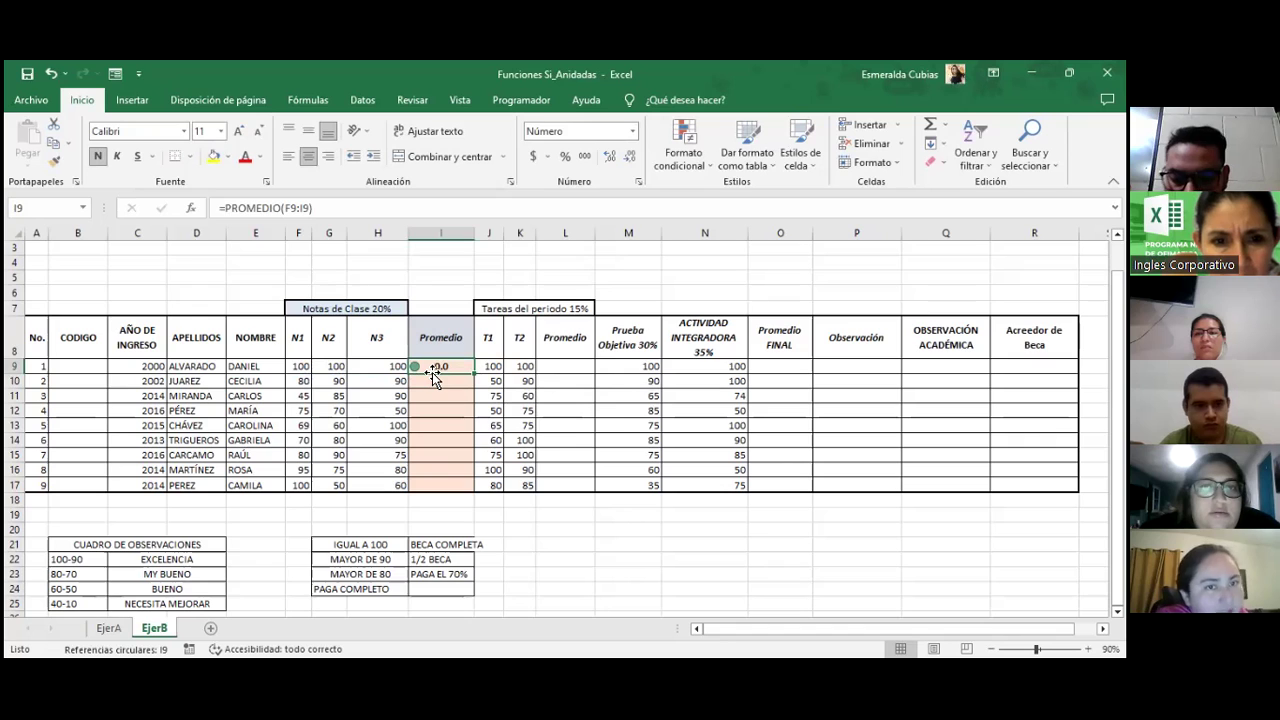
{"action": "double_click", "coordinate": [433, 370]}
{"action": "key", "text": "shift+Home"}
{"action": "type", "text": "="}
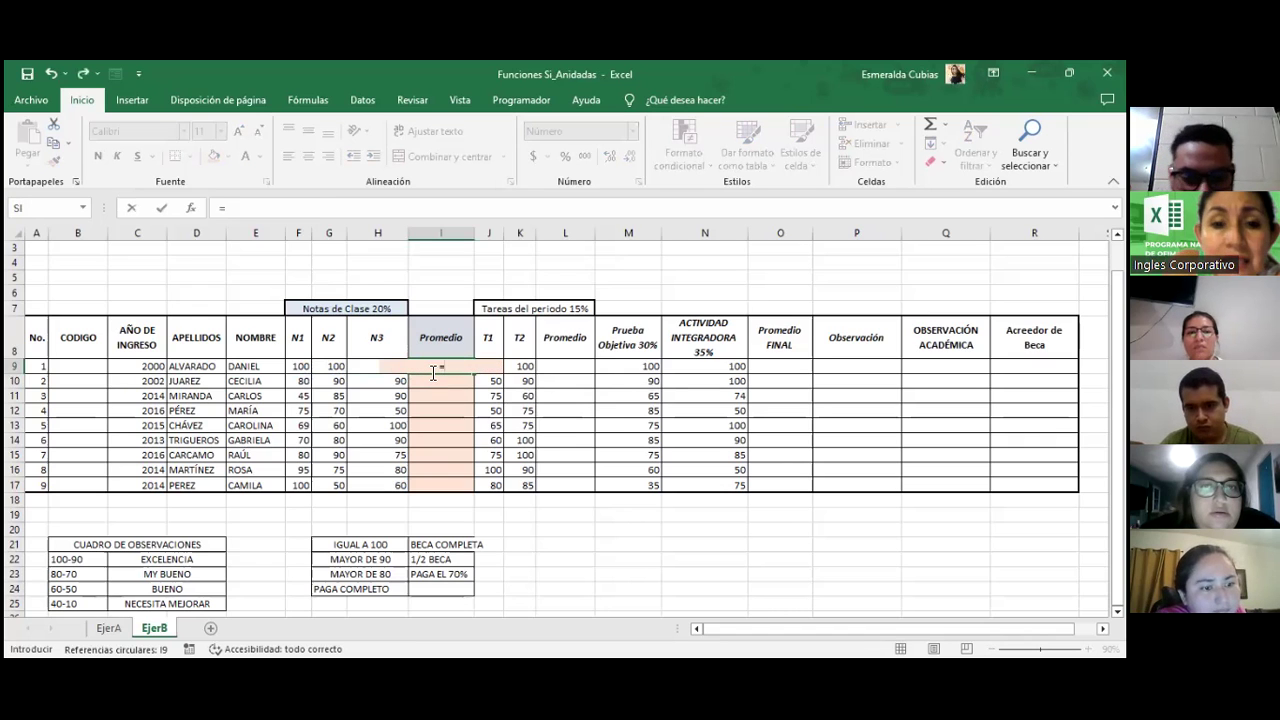
{"action": "type", "text": "PROMED"}
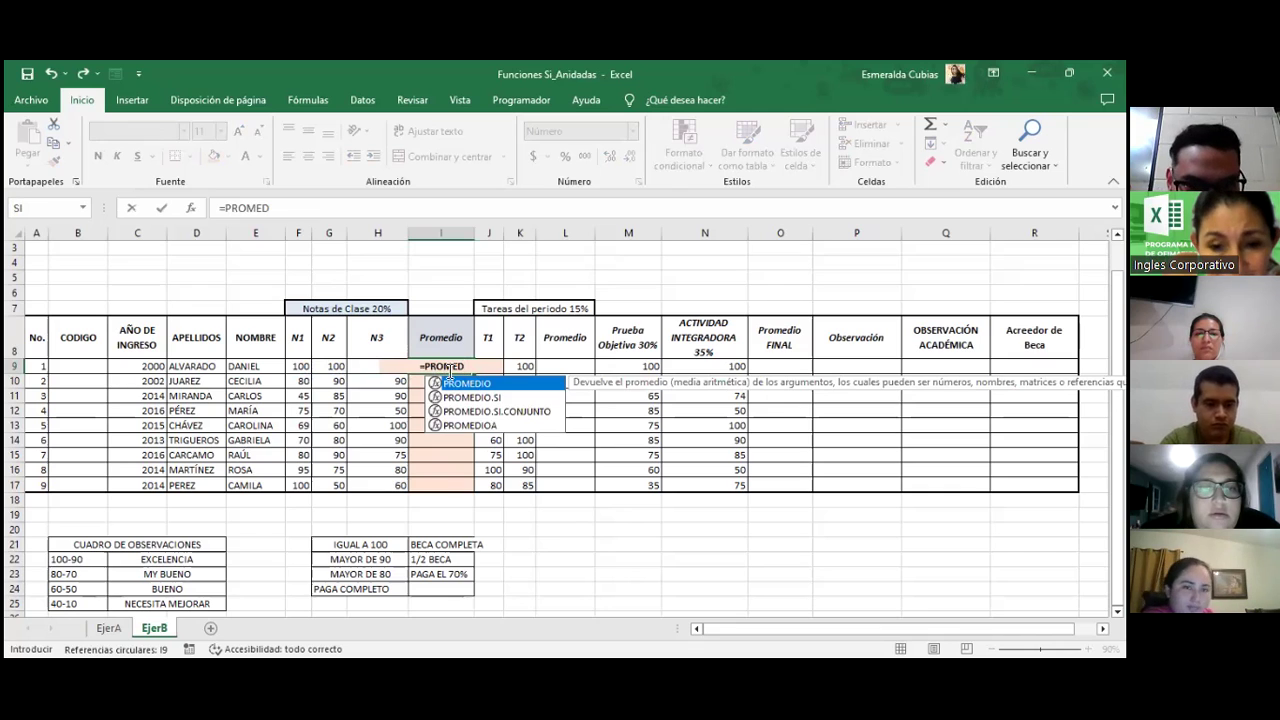
{"action": "key", "text": "Tab"}
{"action": "left_click_drag", "start_coordinate": [298, 366], "coordinate": [354, 367]}
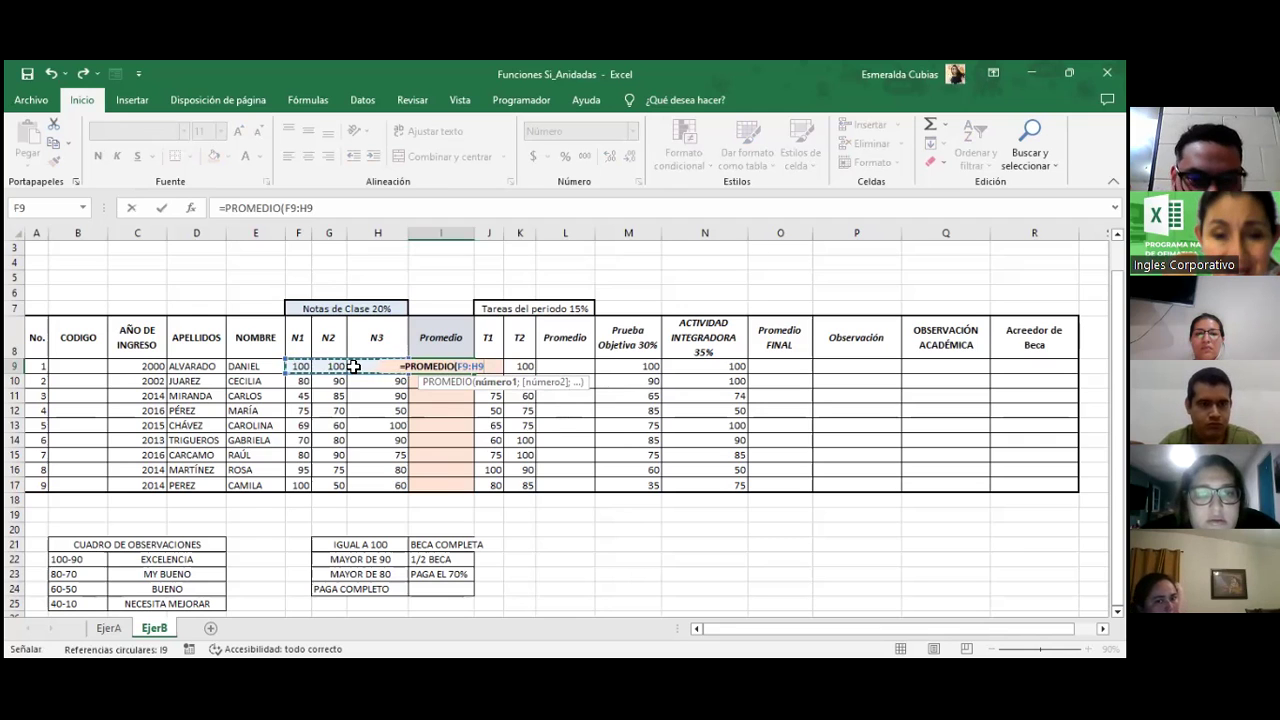
{"action": "key", "text": "Return"}
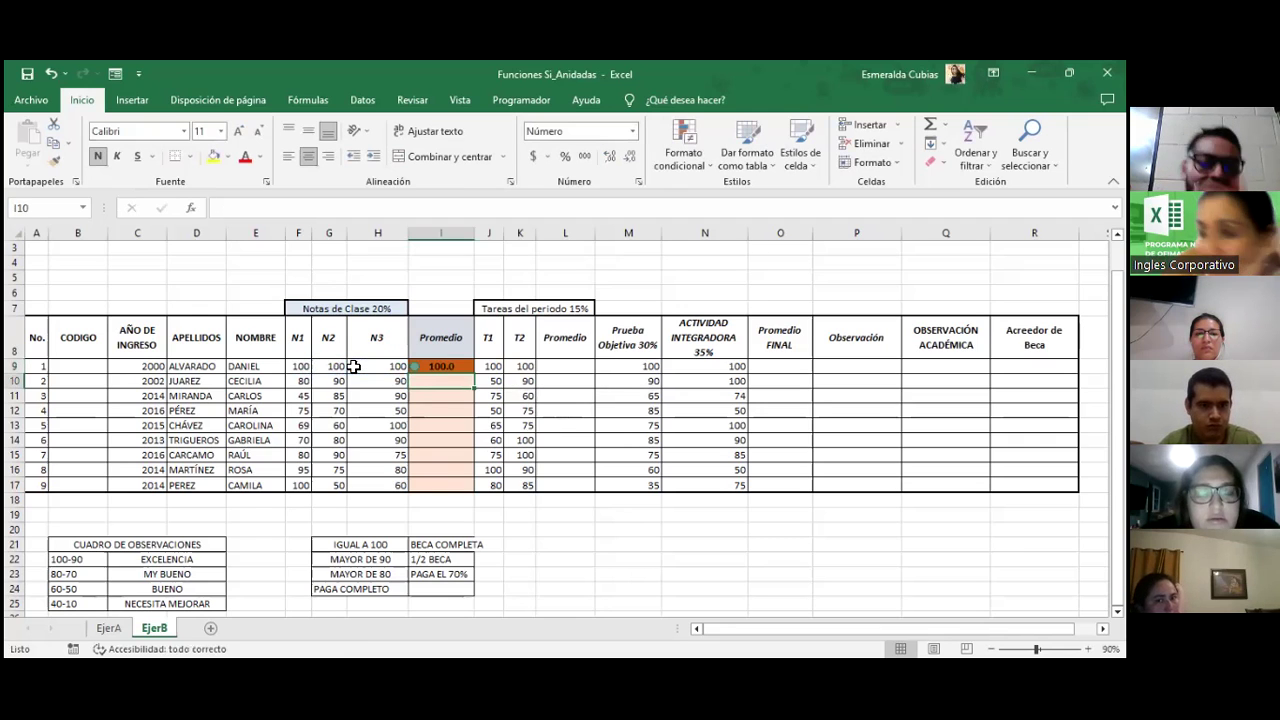
{"action": "left_click", "coordinate": [462, 367]}
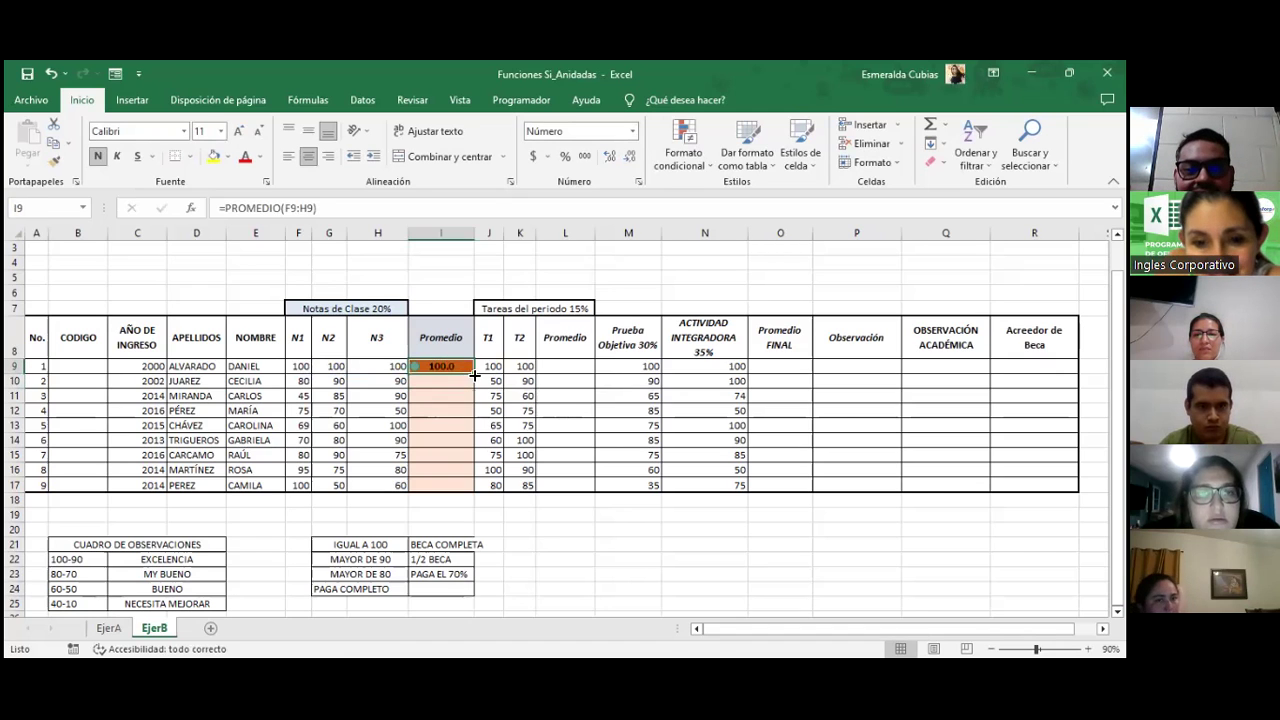
{"action": "left_click_drag", "start_coordinate": [474, 373], "coordinate": [469, 486]}
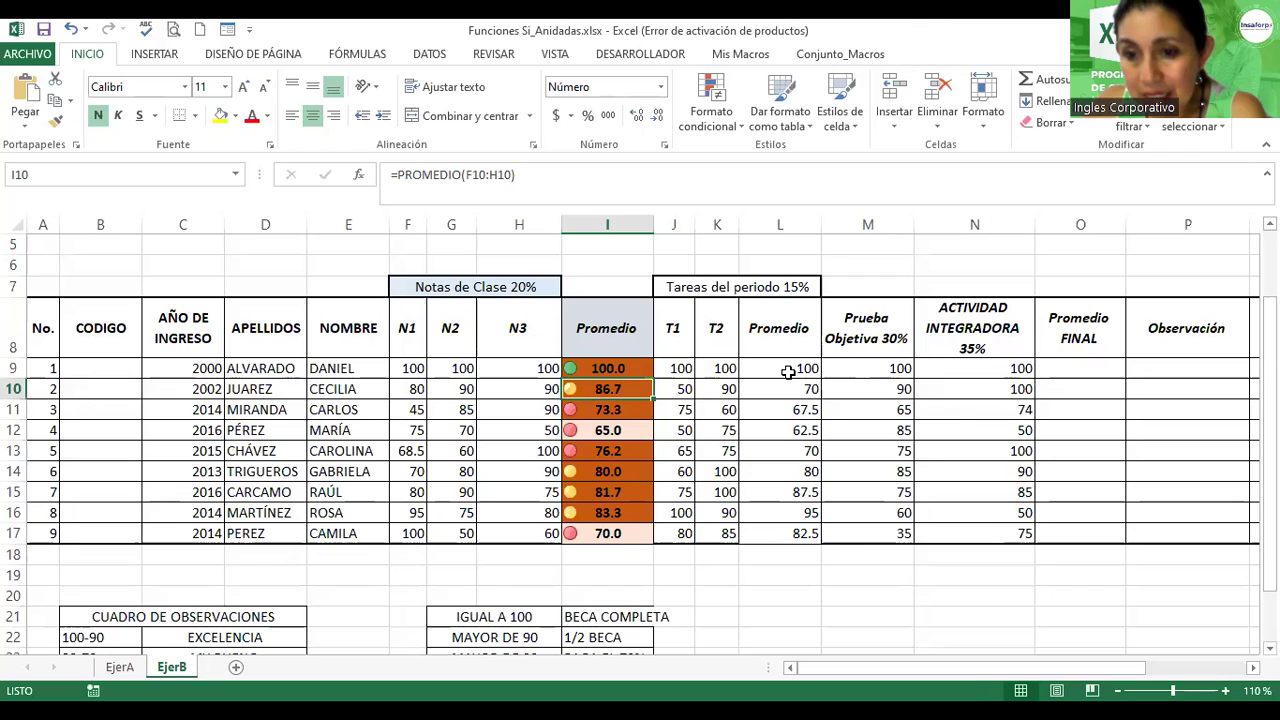
Step: Rewrite the homework average formula in L9 of the 110% zoom workbook as =Promedio(j9:k9)
{"action": "double_click", "coordinate": [788, 370]}
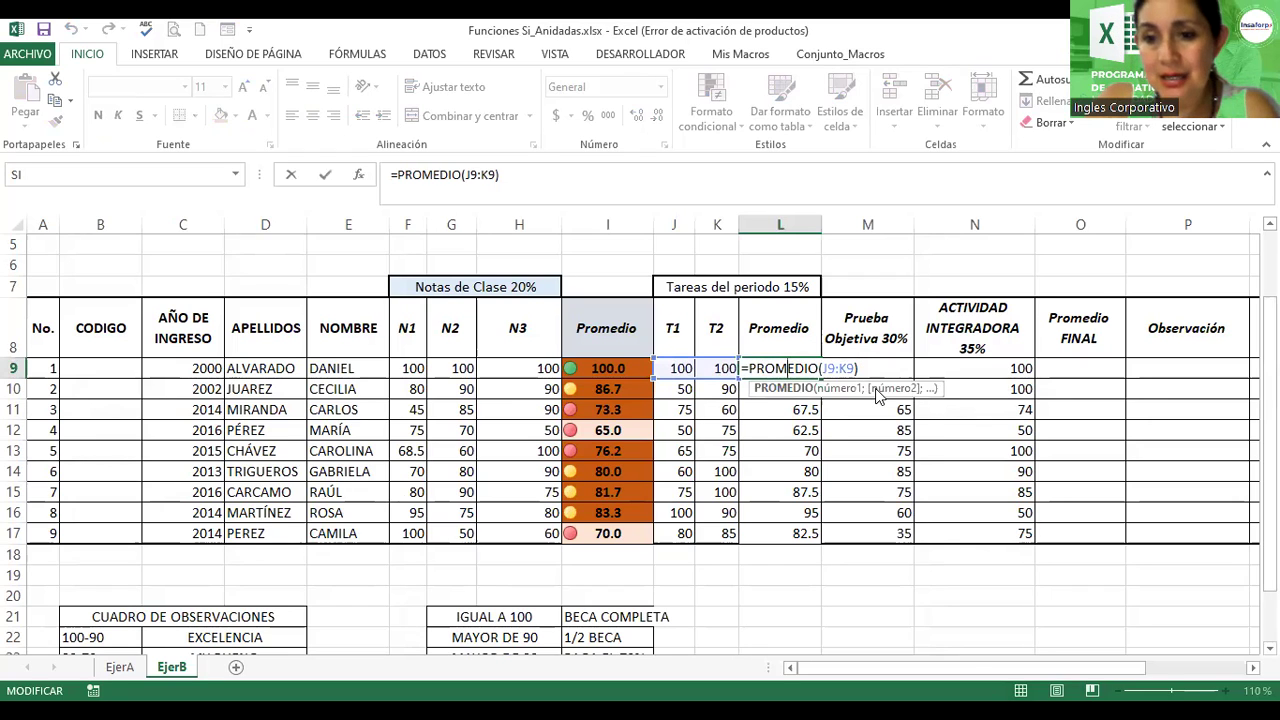
{"action": "key", "text": "BackSpace"}
{"action": "key", "text": "BackSpace"}
{"action": "key", "text": "BackSpace"}
{"action": "key", "text": "Delete"}
{"action": "key", "text": "Delete"}
{"action": "key", "text": "Delete"}
{"action": "key", "text": "Delete"}
{"action": "key", "text": "Delete"}
{"action": "key", "text": "Delete"}
{"action": "key", "text": "Delete"}
{"action": "key", "text": "Delete"}
{"action": "key", "text": "Delete"}
{"action": "key", "text": "Delete"}
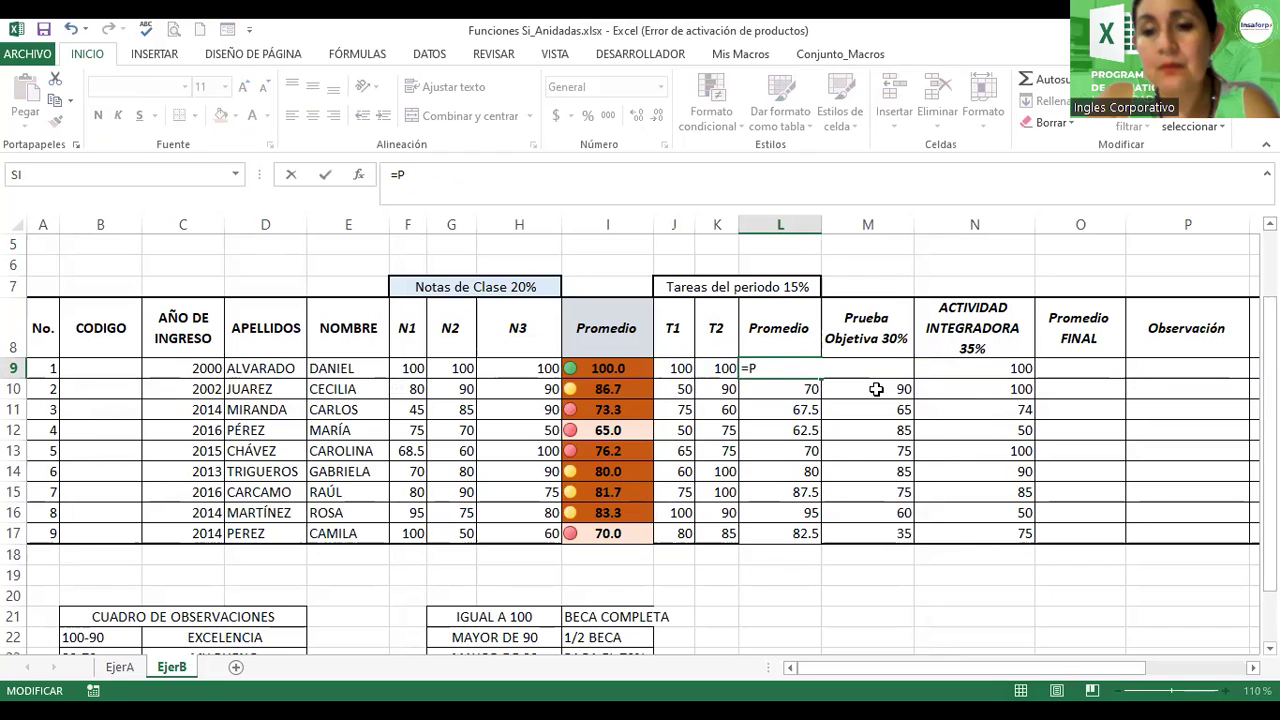
{"action": "type", "text": "romedio"}
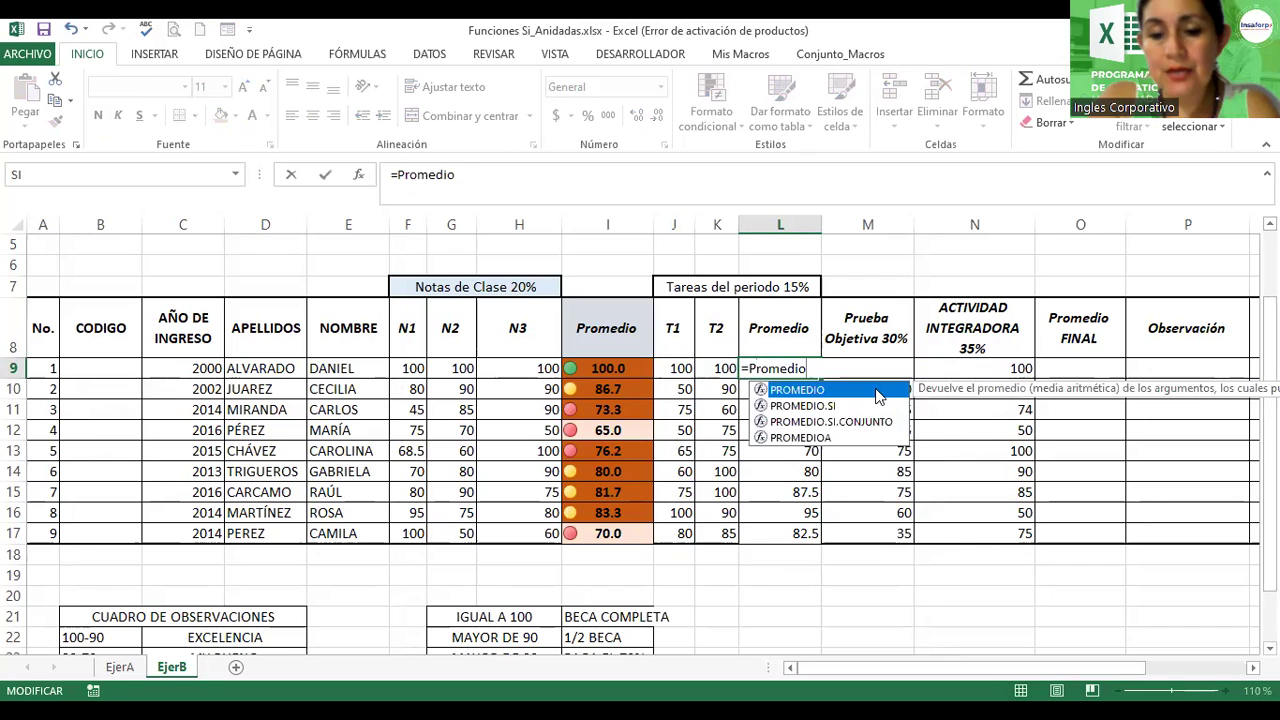
{"action": "type", "text": "(j"}
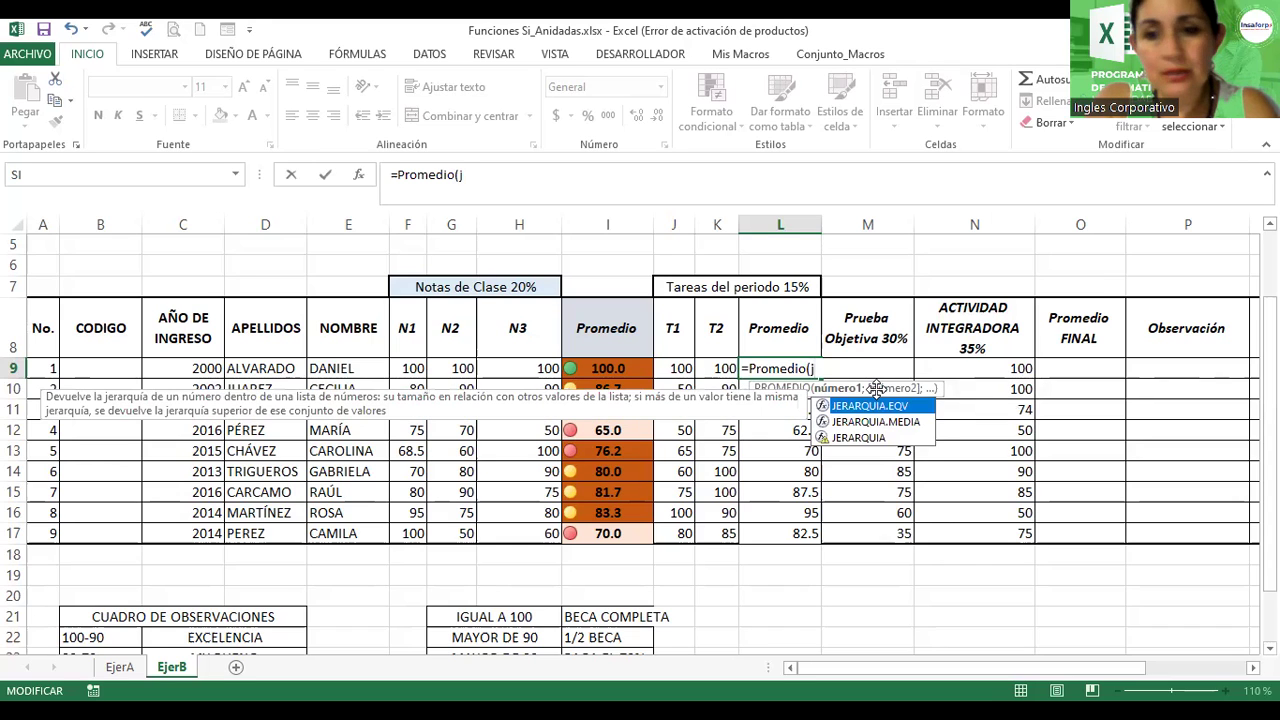
{"action": "type", "text": "9:k9)"}
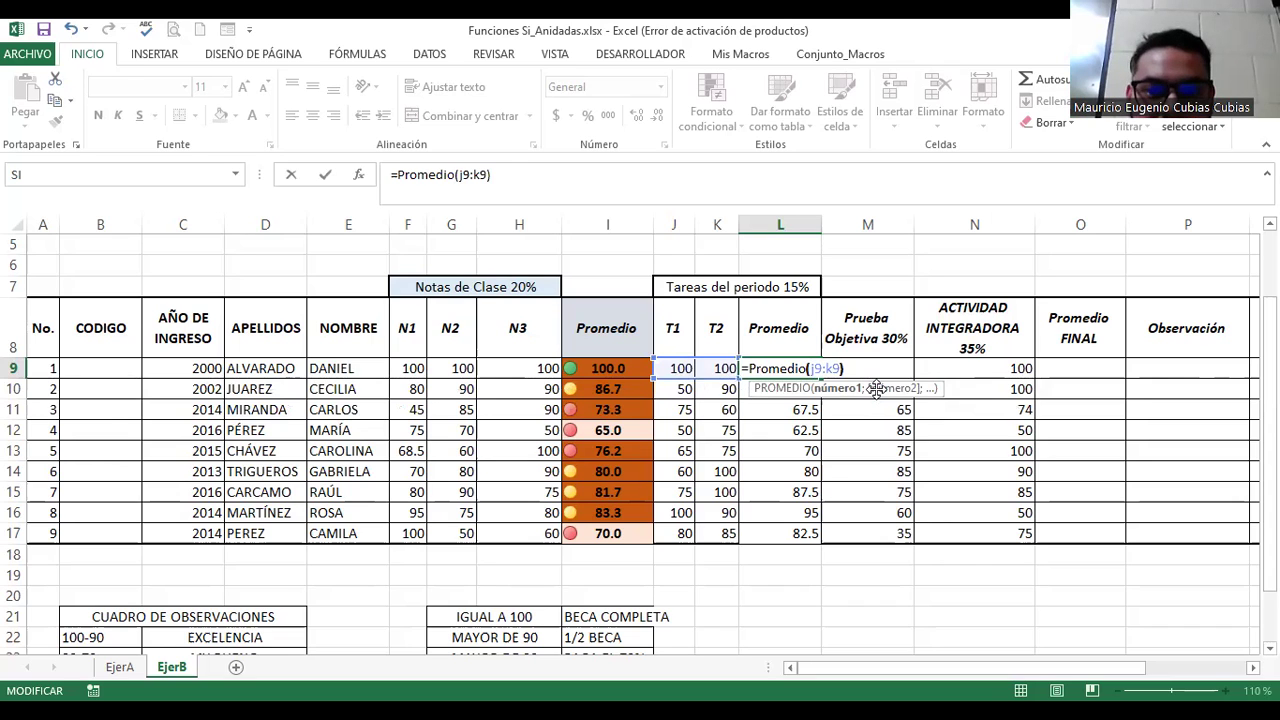
{"action": "key", "text": "Return"}
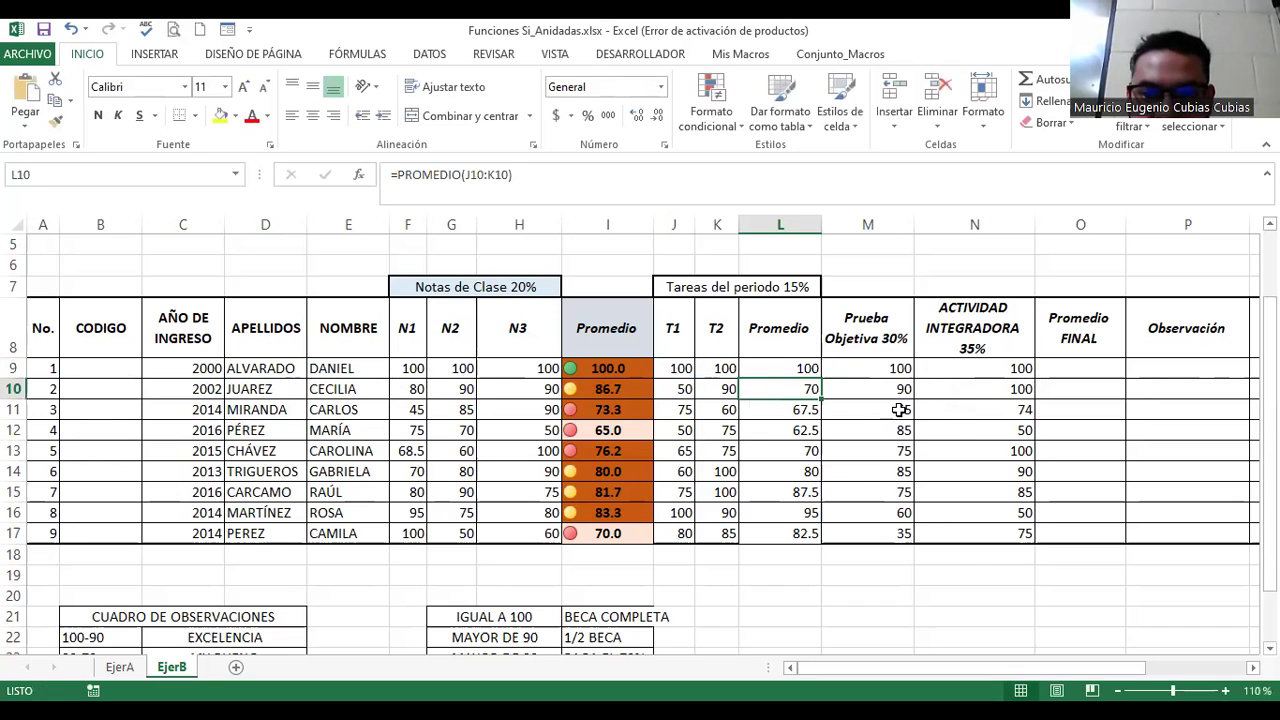
Step: Start the weighted final average in O9 with the class average at 20%, =(I9*20%)
{"action": "left_click", "coordinate": [881, 385]}
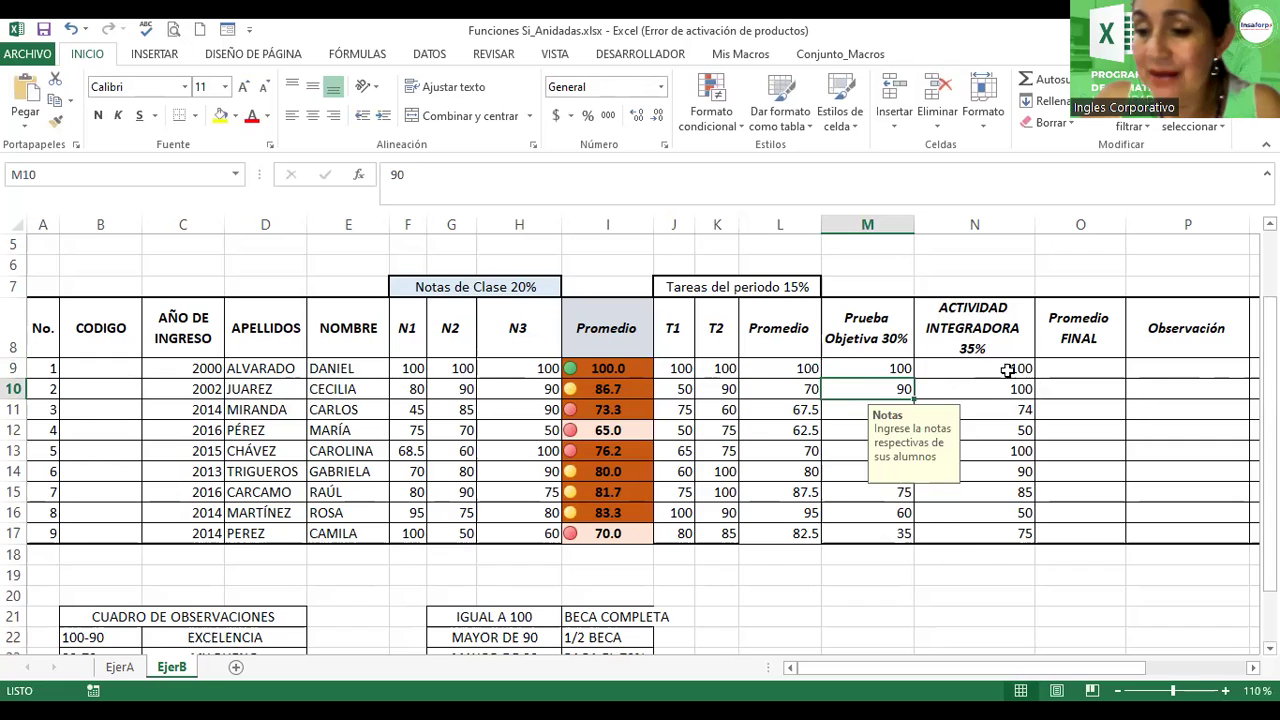
{"action": "left_click", "coordinate": [960, 376]}
{"action": "key", "text": "ctrl+Down"}
{"action": "left_click", "coordinate": [1080, 368]}
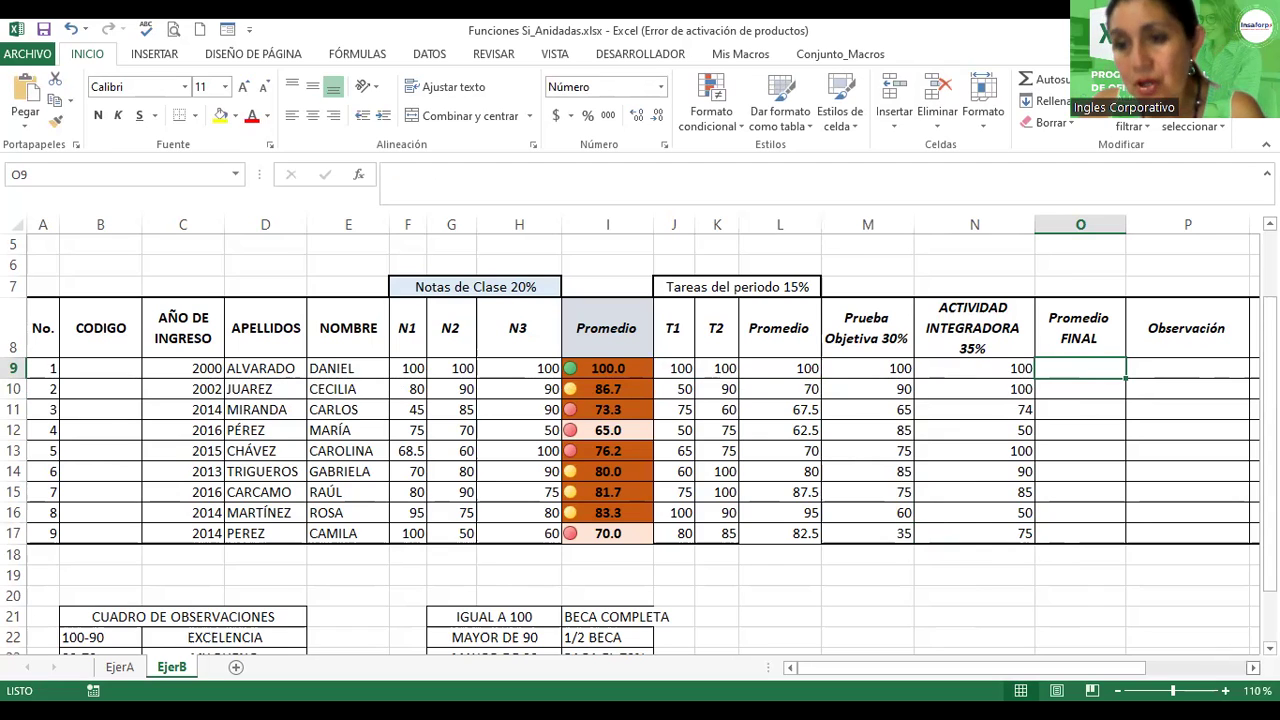
{"action": "left_click", "coordinate": [458, 288]}
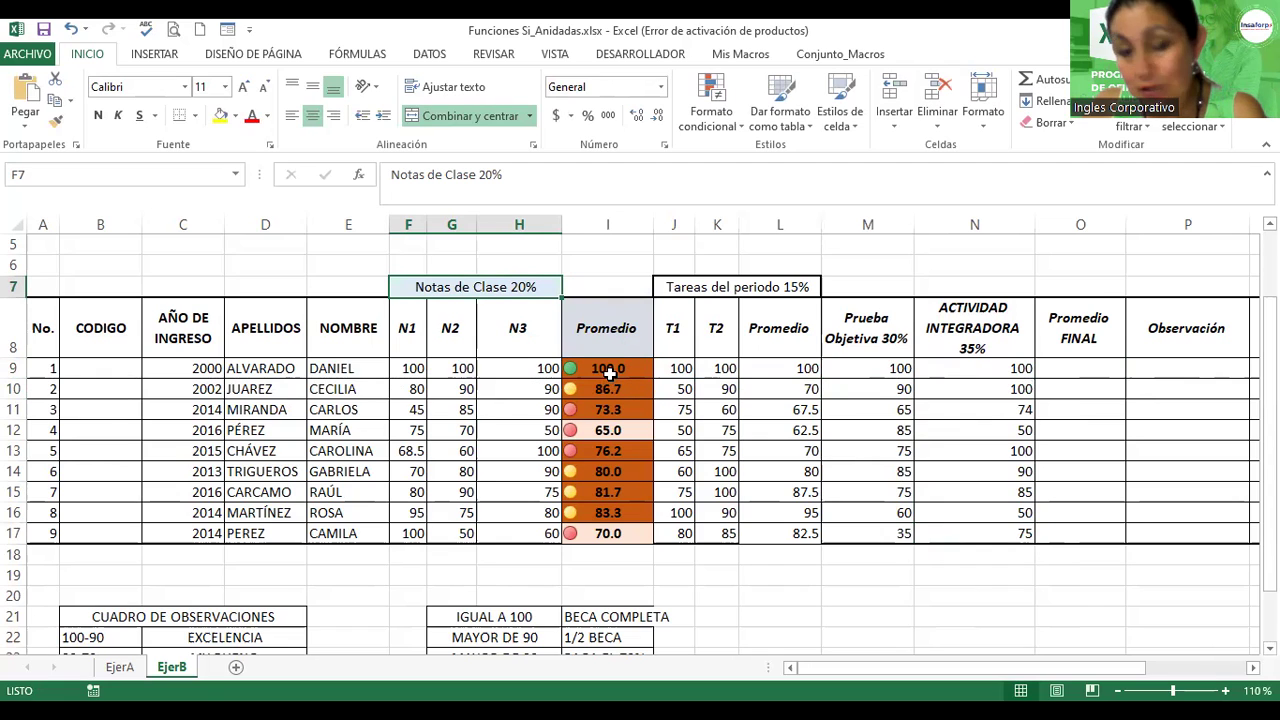
{"action": "left_click", "coordinate": [1060, 368]}
{"action": "type", "text": "="}
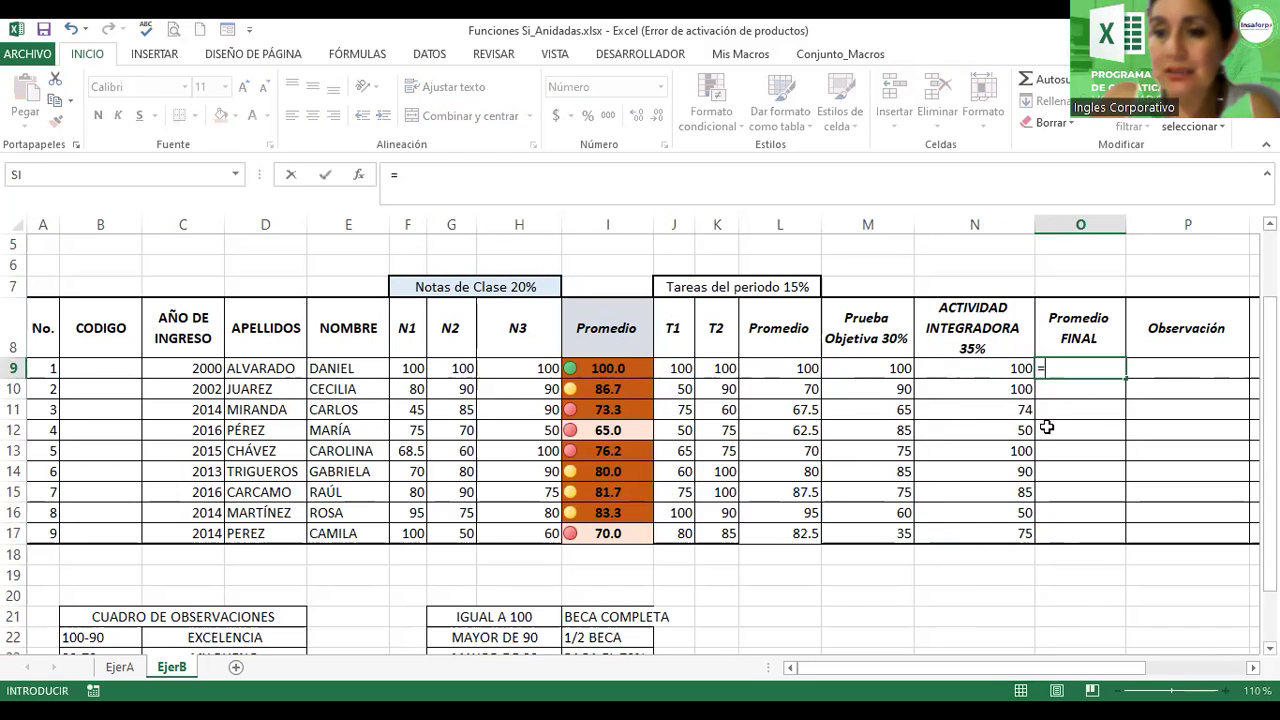
{"action": "type", "text": "("}
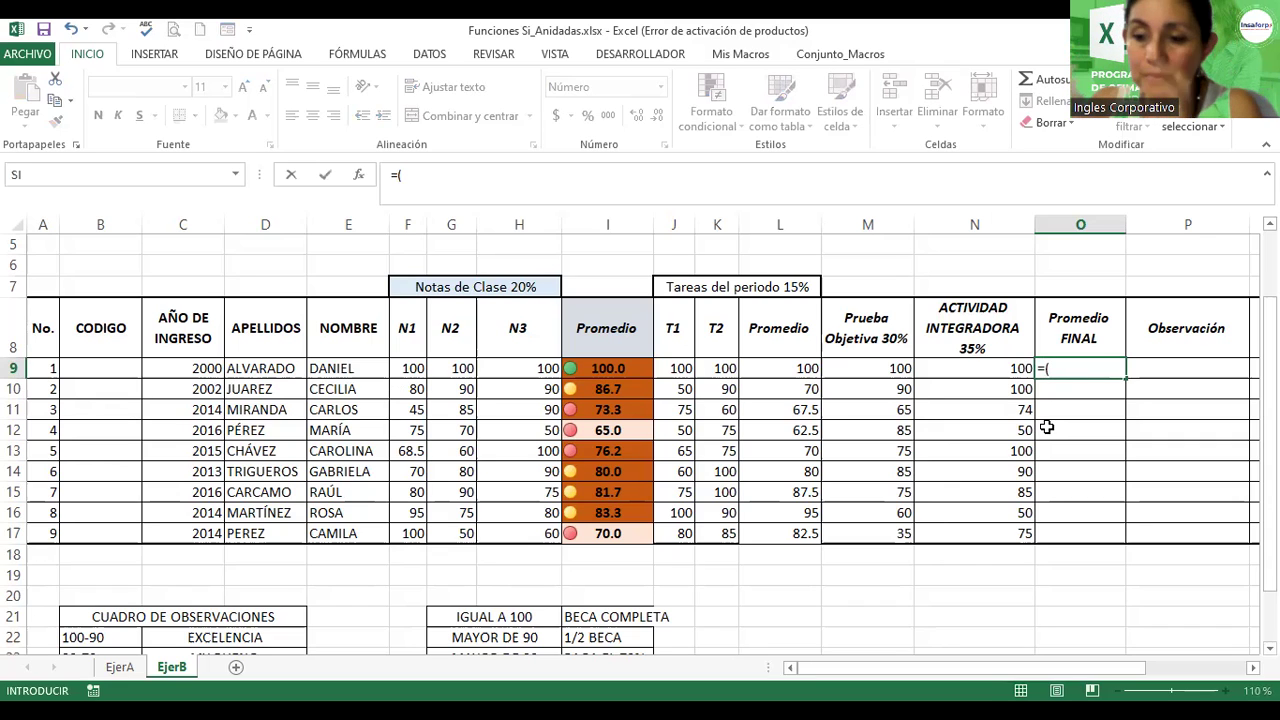
{"action": "left_click", "coordinate": [591, 368]}
{"action": "type", "text": "*"}
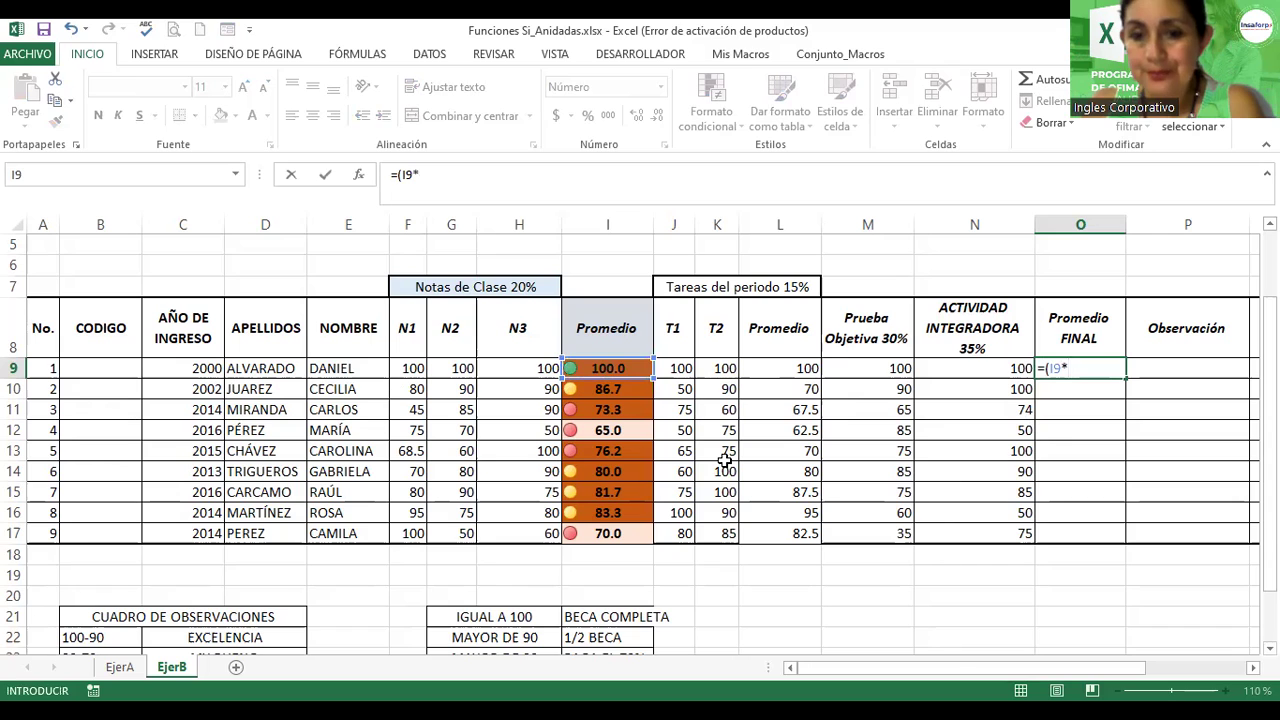
{"action": "type", "text": "20%)"}
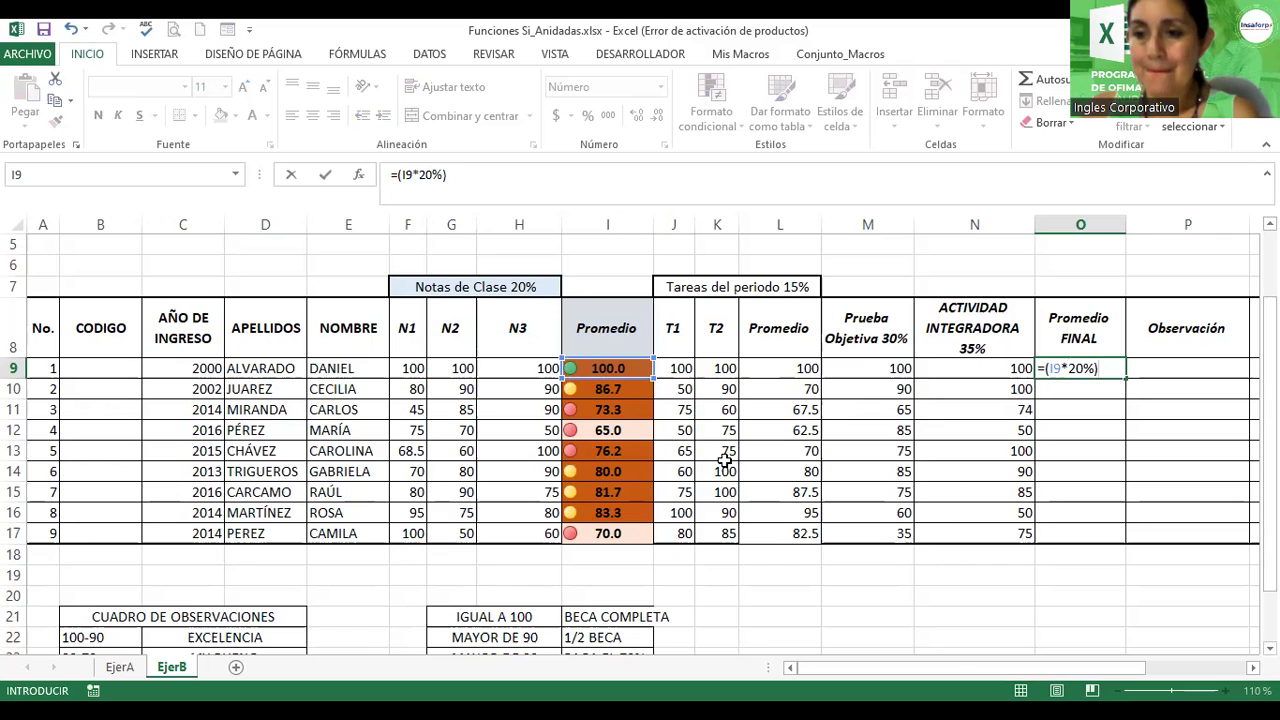
Step: Extend the O9 formula with the homework average at 15% (L9*15%) and the objective test at 30% (M9*30%)
{"action": "type", "text": "+"}
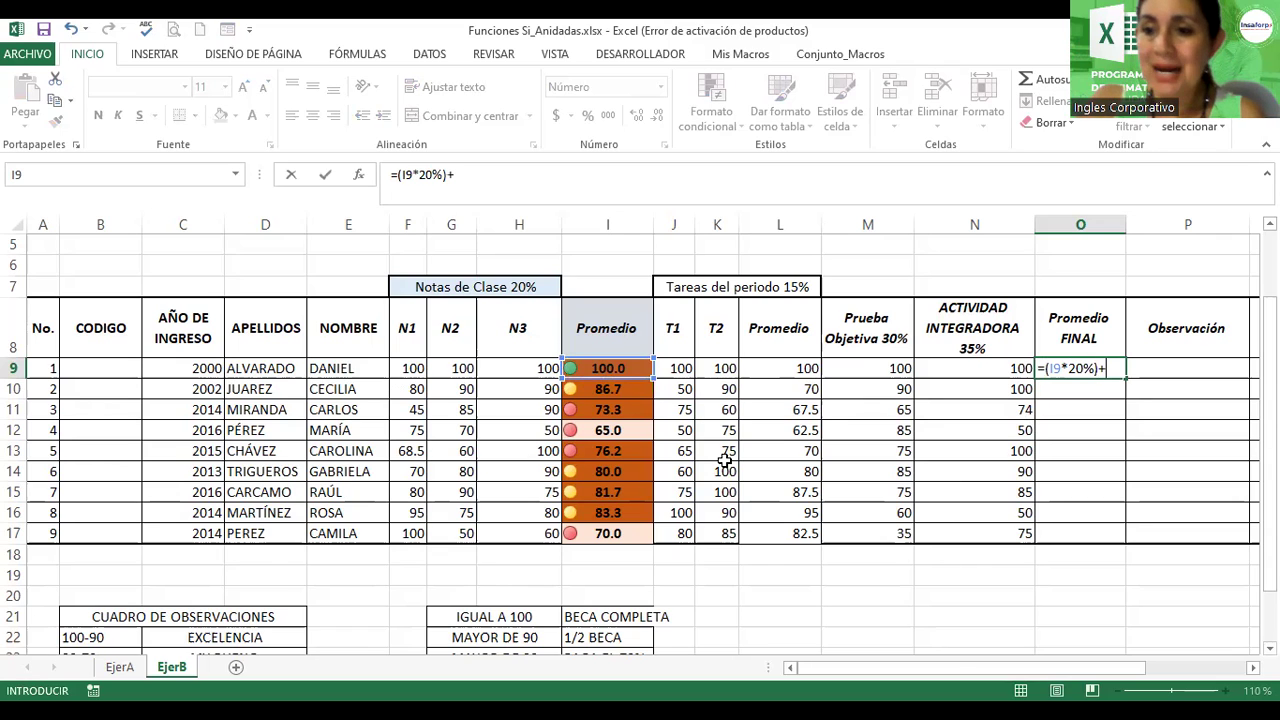
{"action": "type", "text": "("}
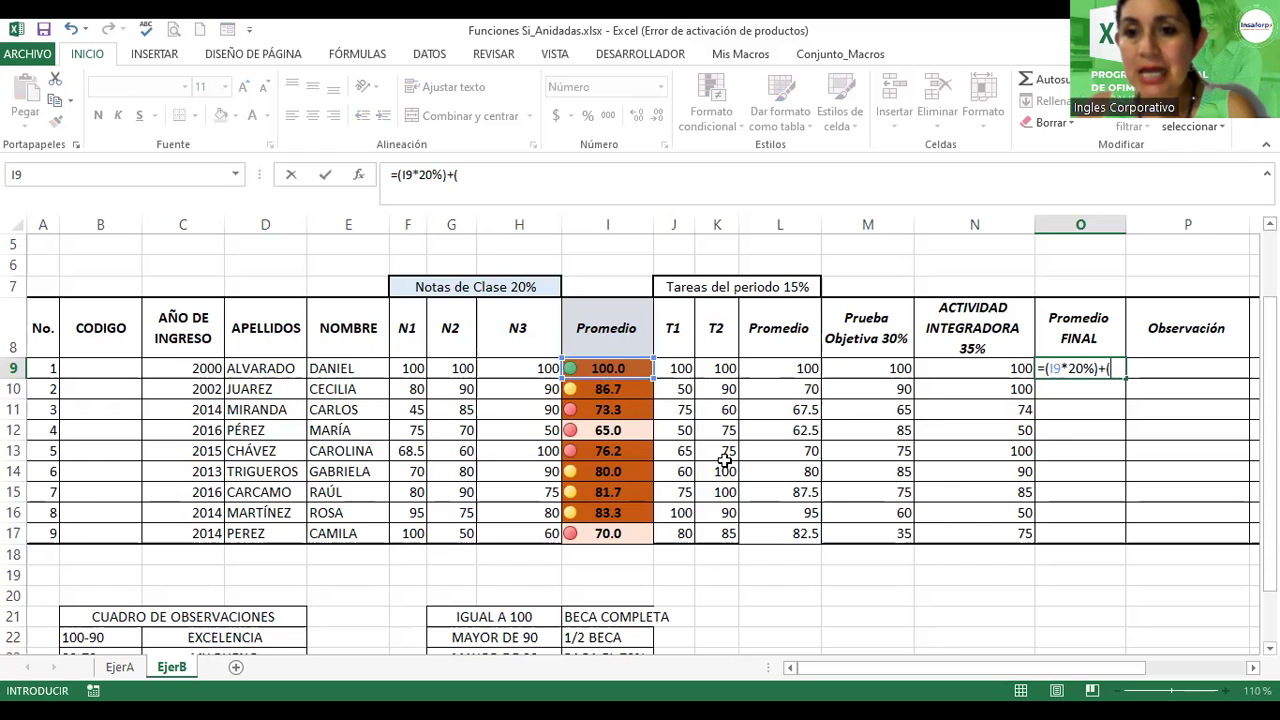
{"action": "left_click", "coordinate": [795, 369]}
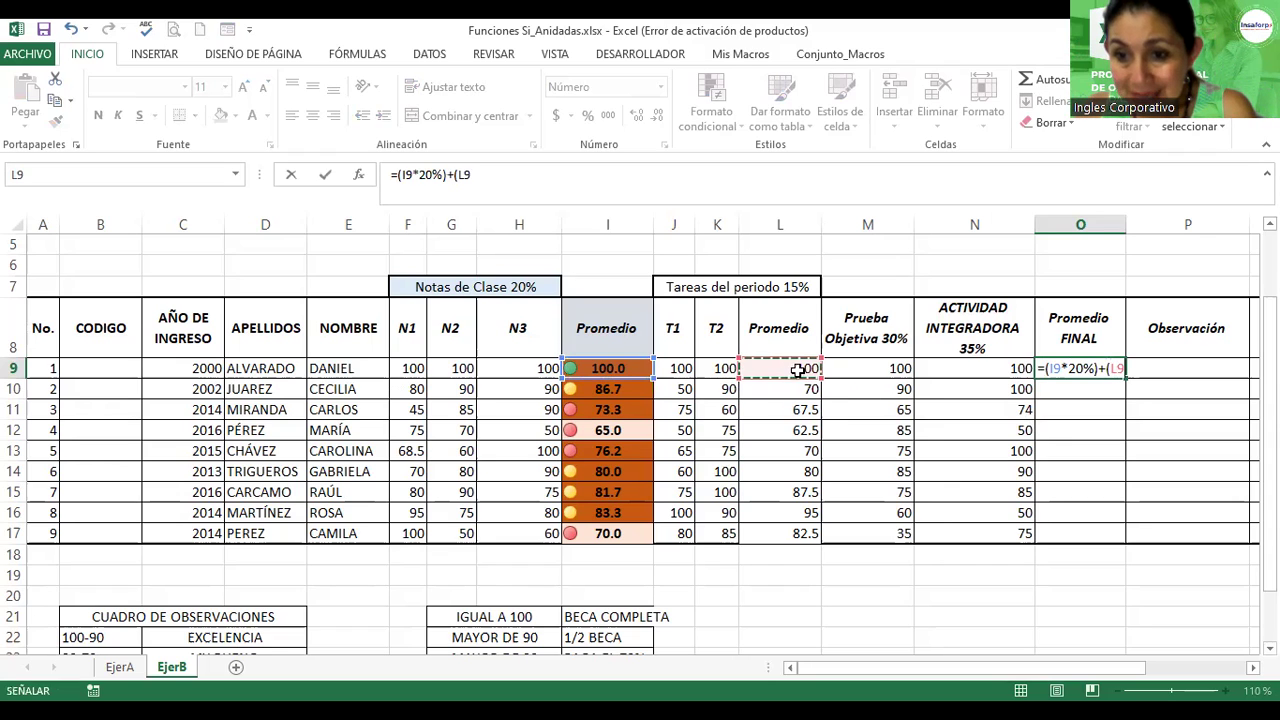
{"action": "type", "text": "*"}
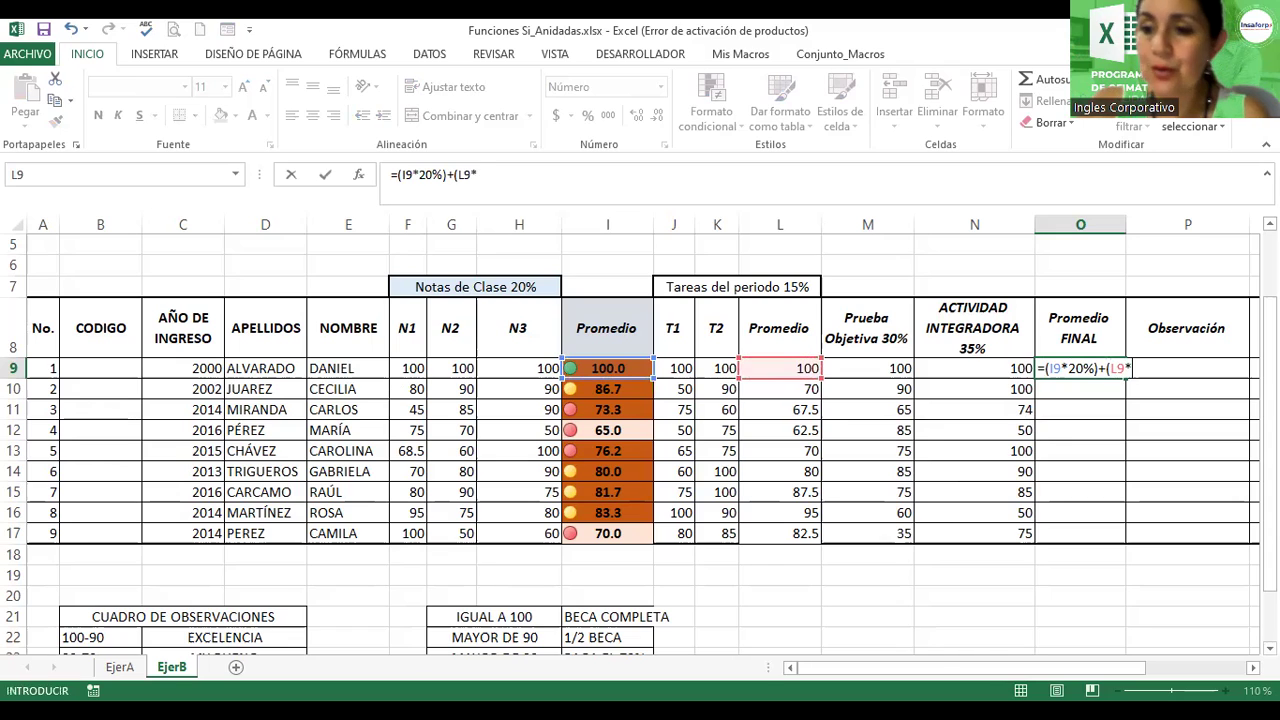
{"action": "type", "text": "15%"}
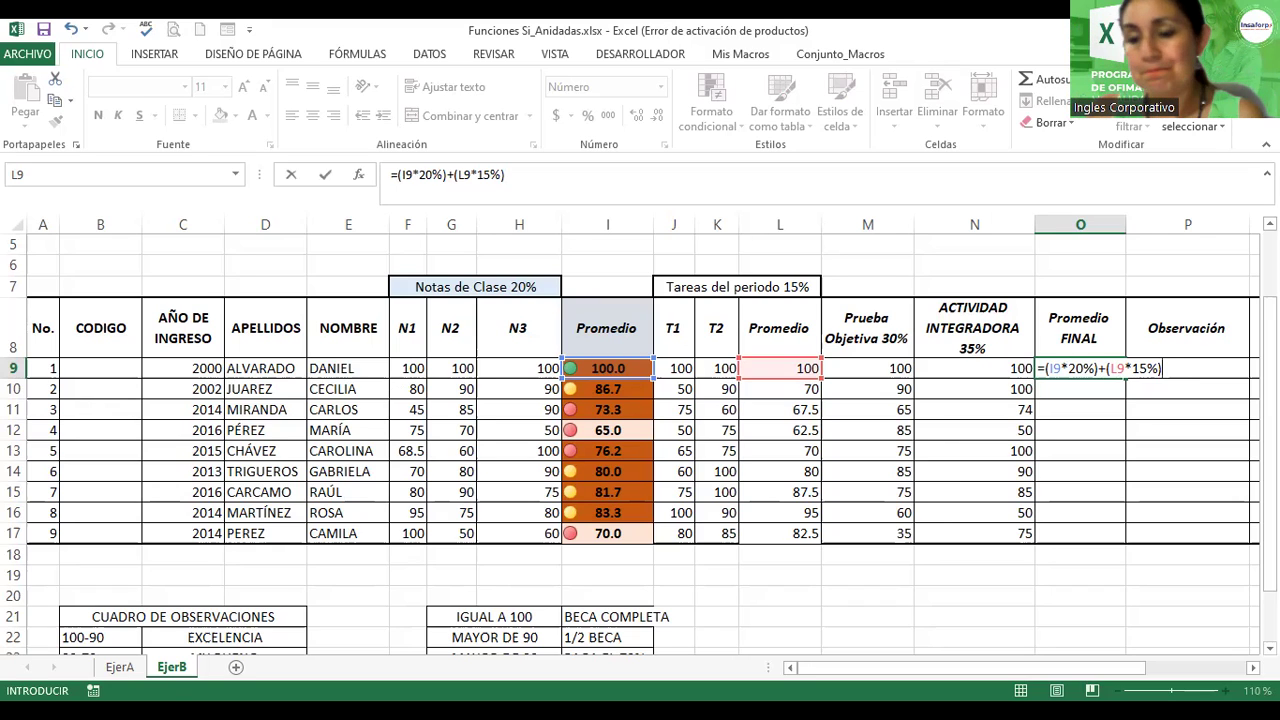
{"action": "type", "text": "+("}
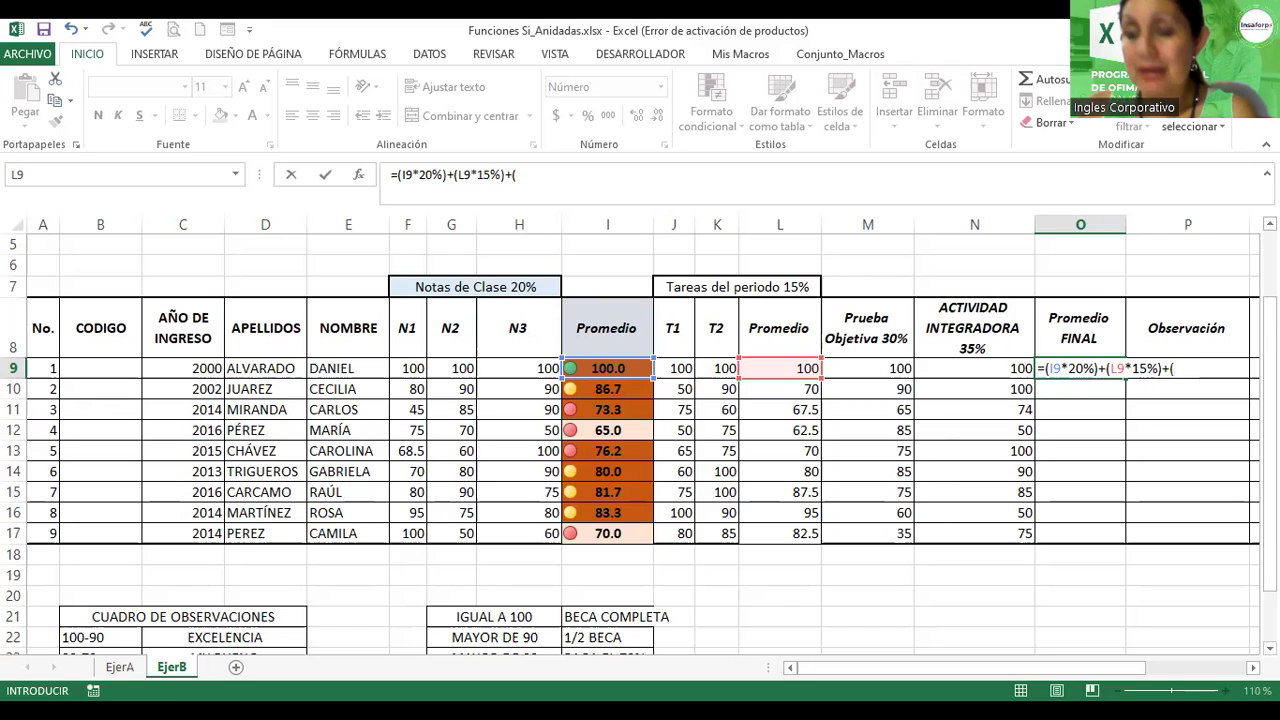
{"action": "left_click", "coordinate": [872, 368]}
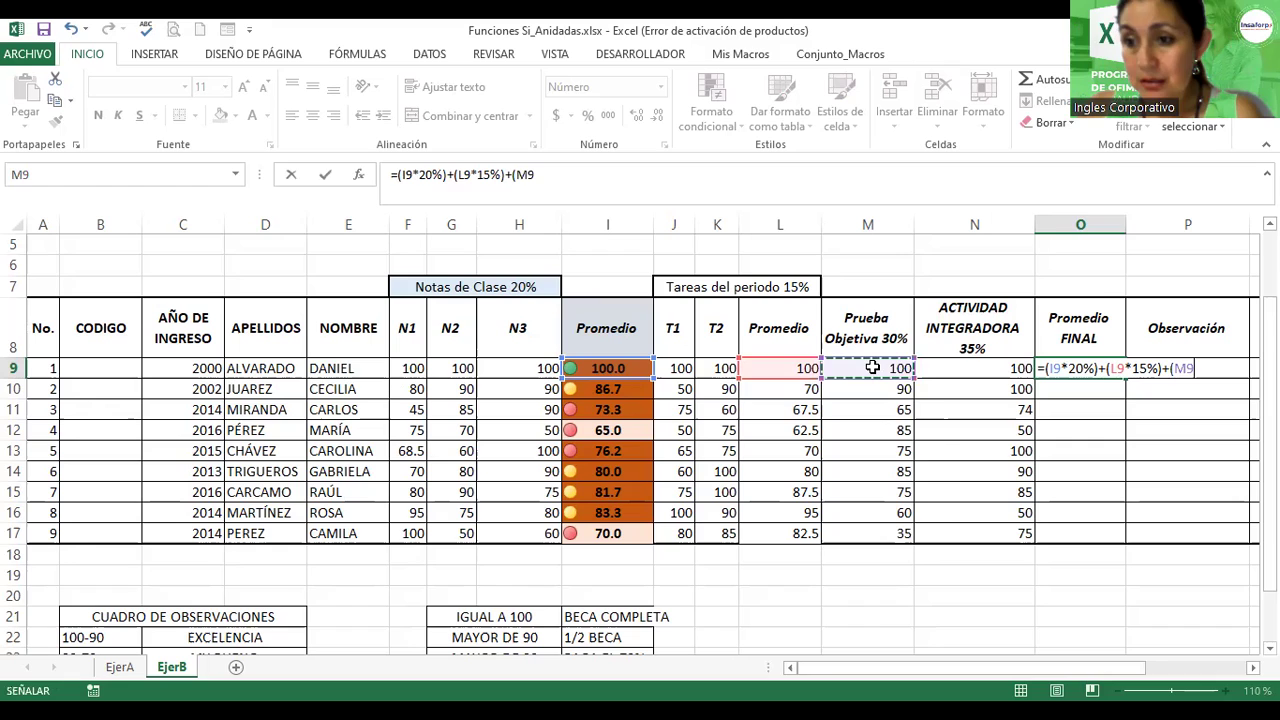
{"action": "type", "text": "*30%"}
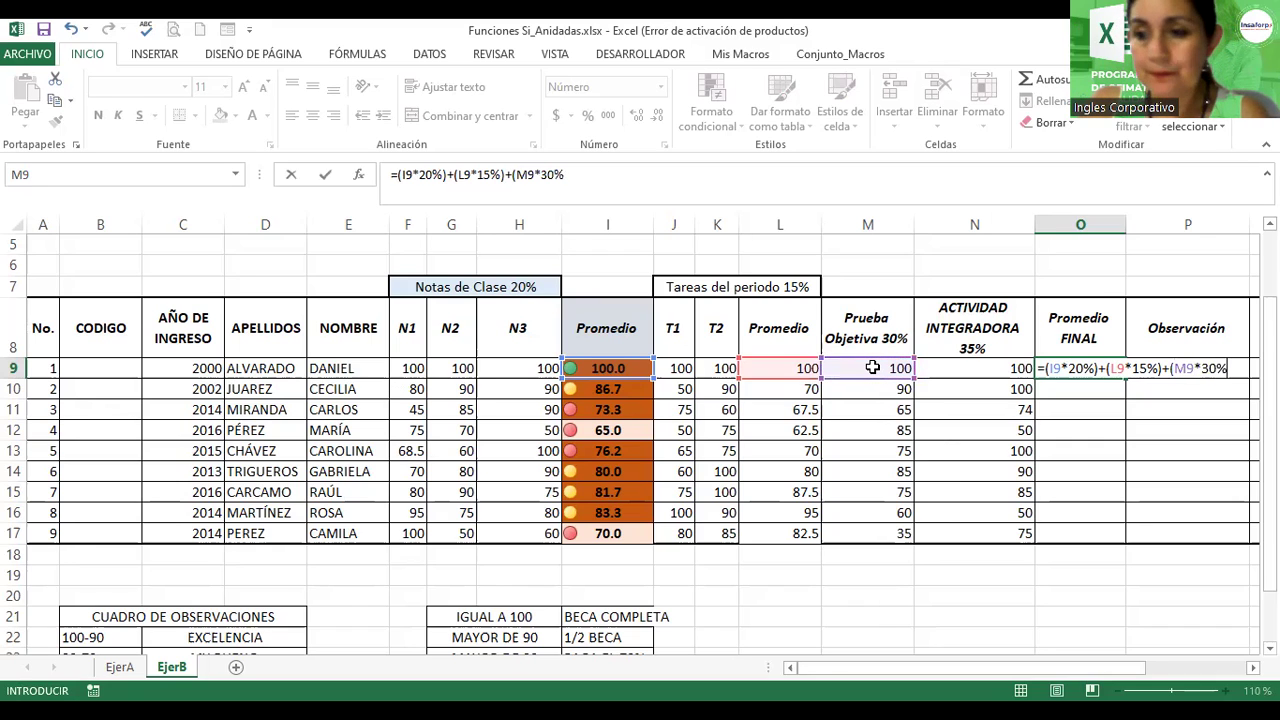
{"action": "type", "text": ")+"}
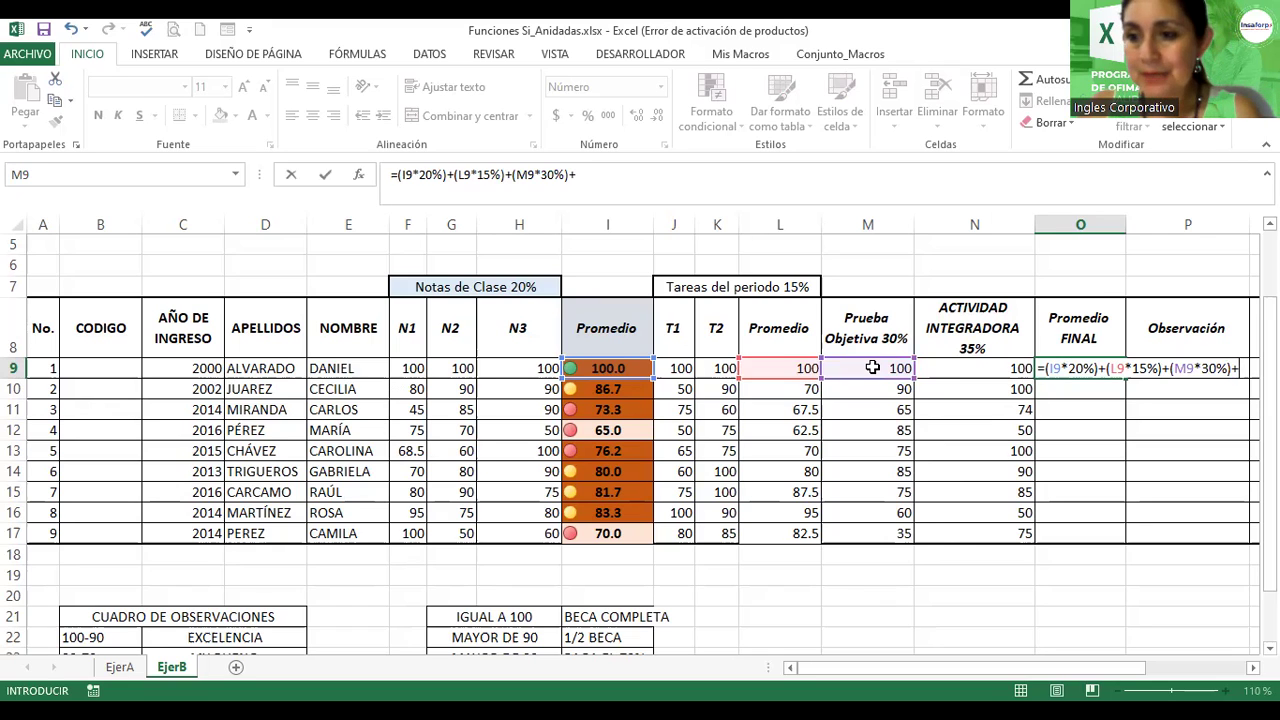
Step: Complete the O9 formula by adding the integrating activity at 35% (N9*35%)
{"action": "type", "text": "("}
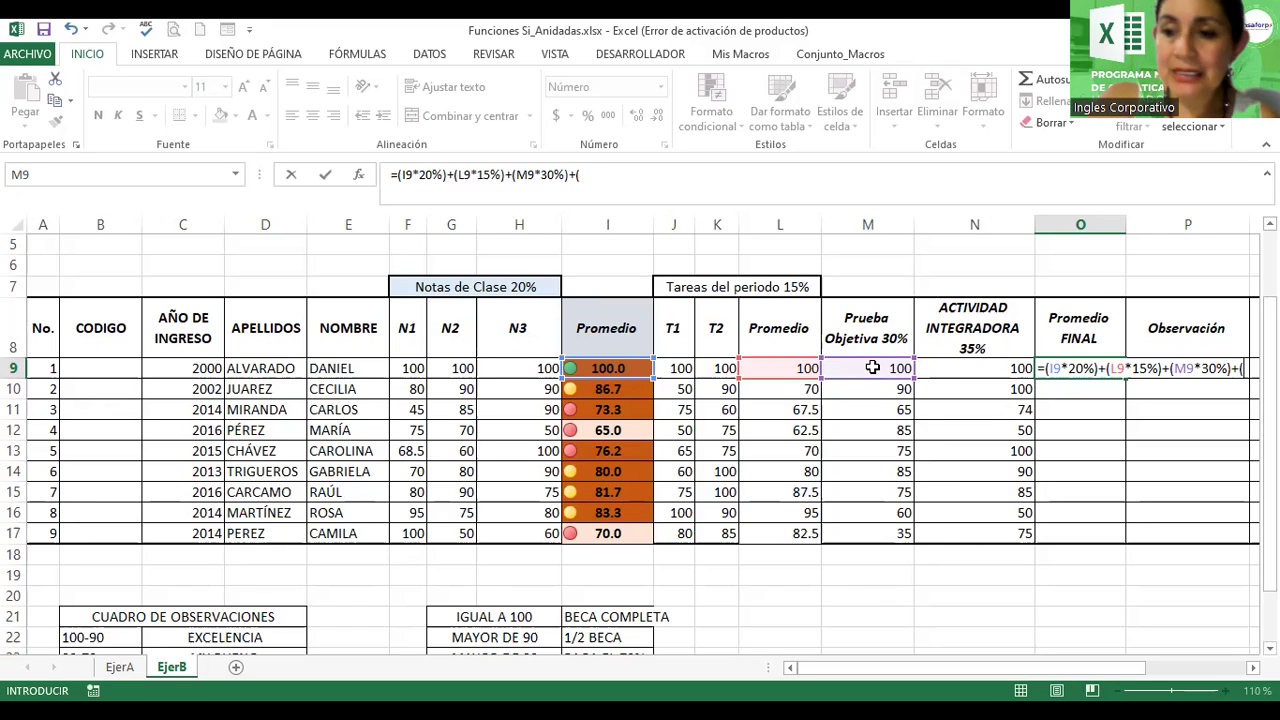
{"action": "left_click", "coordinate": [966, 366]}
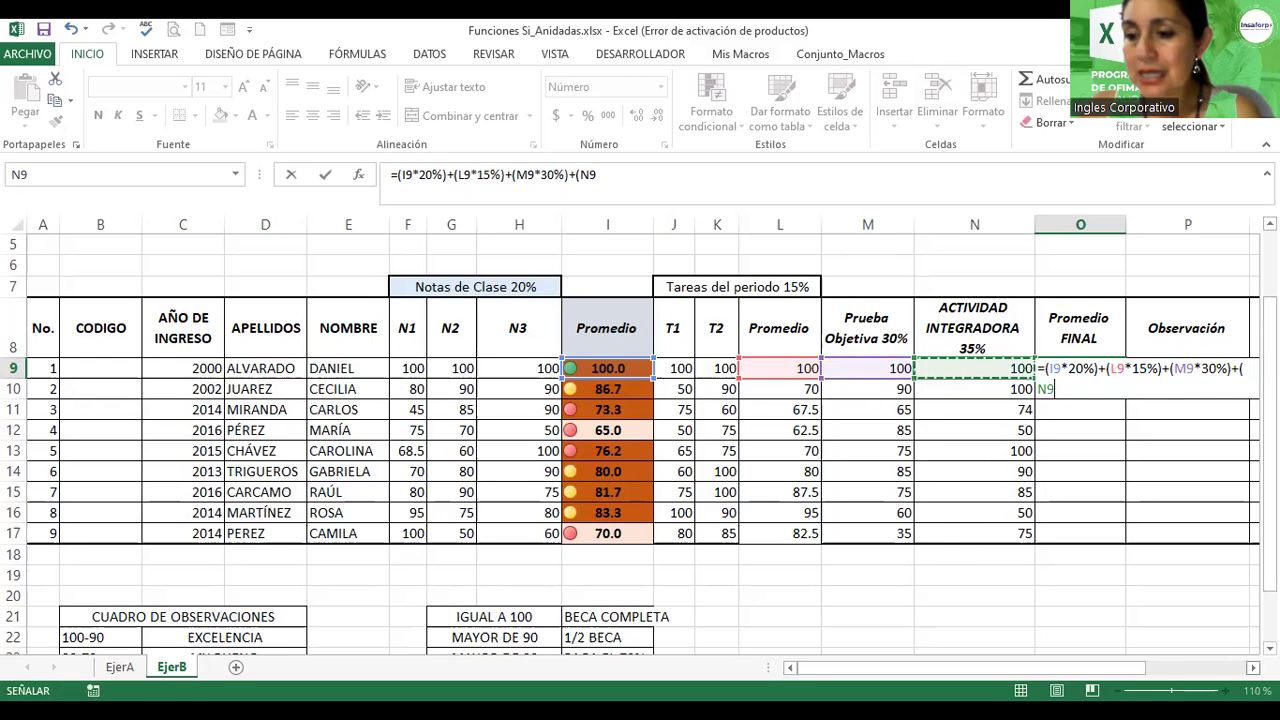
{"action": "left_click", "coordinate": [1253, 667]}
{"action": "scroll", "coordinate": [638, 445], "scroll_direction": "right", "scroll_amount": 4}
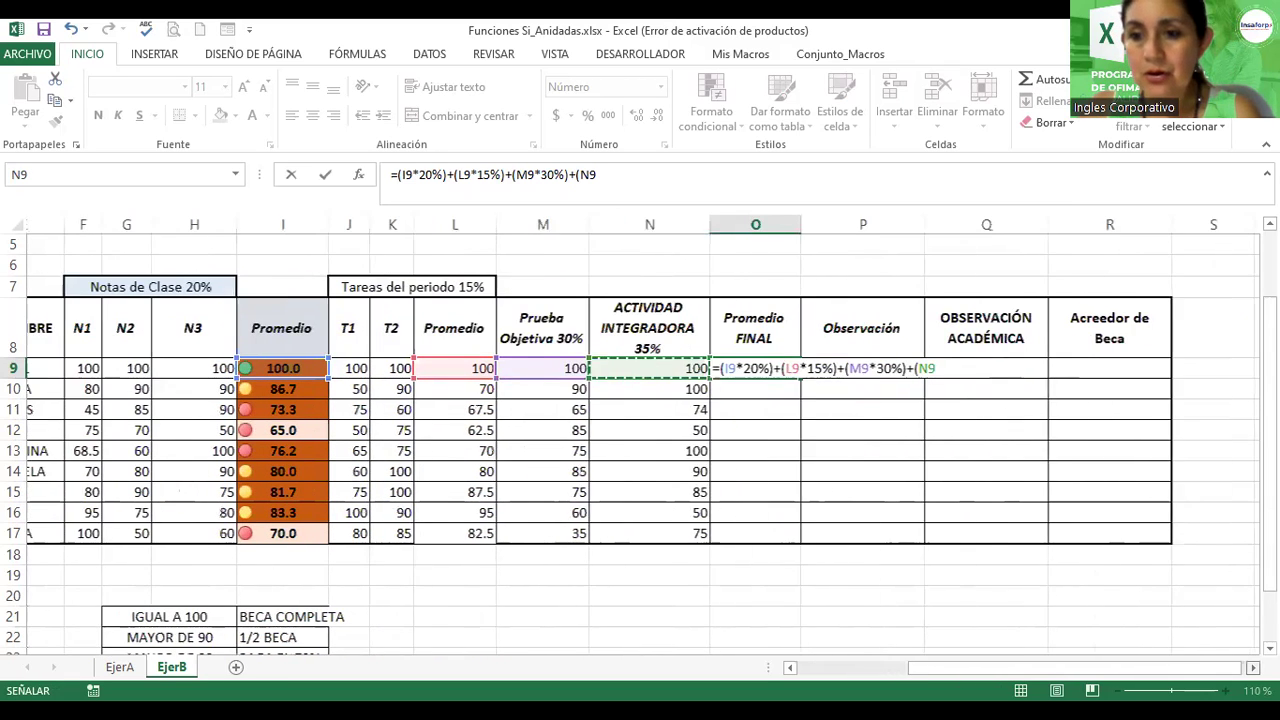
{"action": "type", "text": "*"}
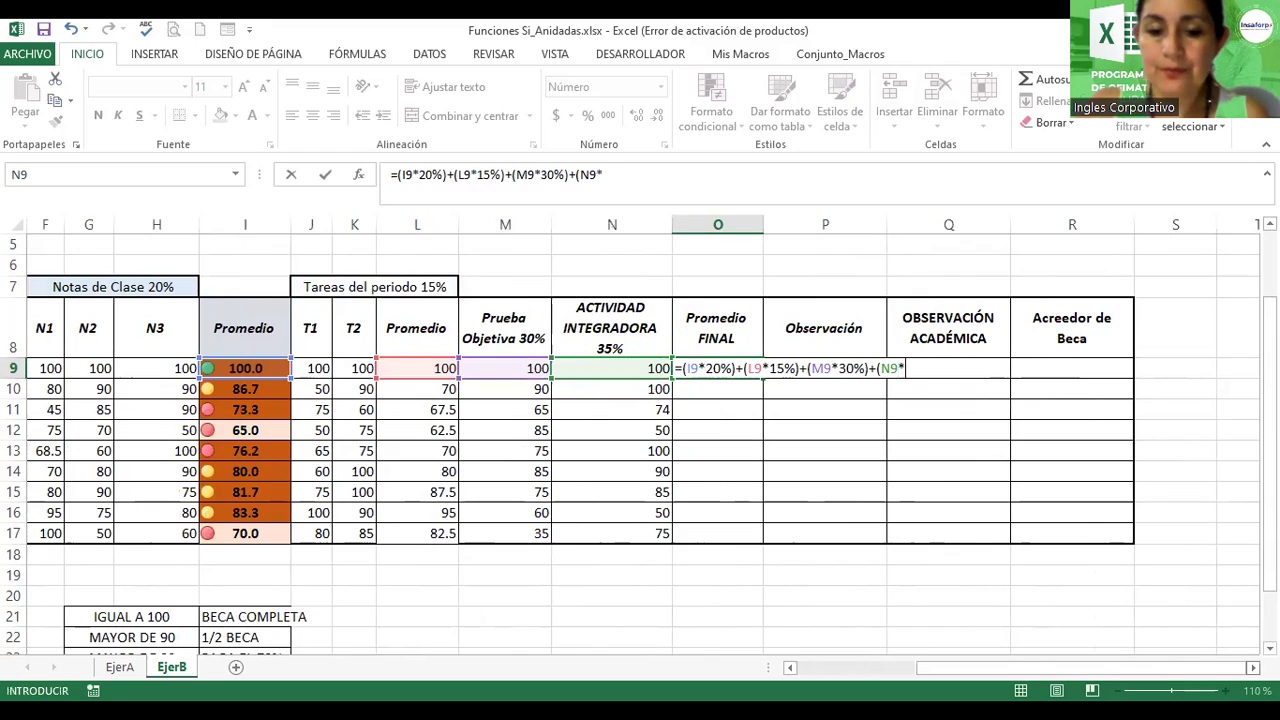
{"action": "type", "text": "35%)"}
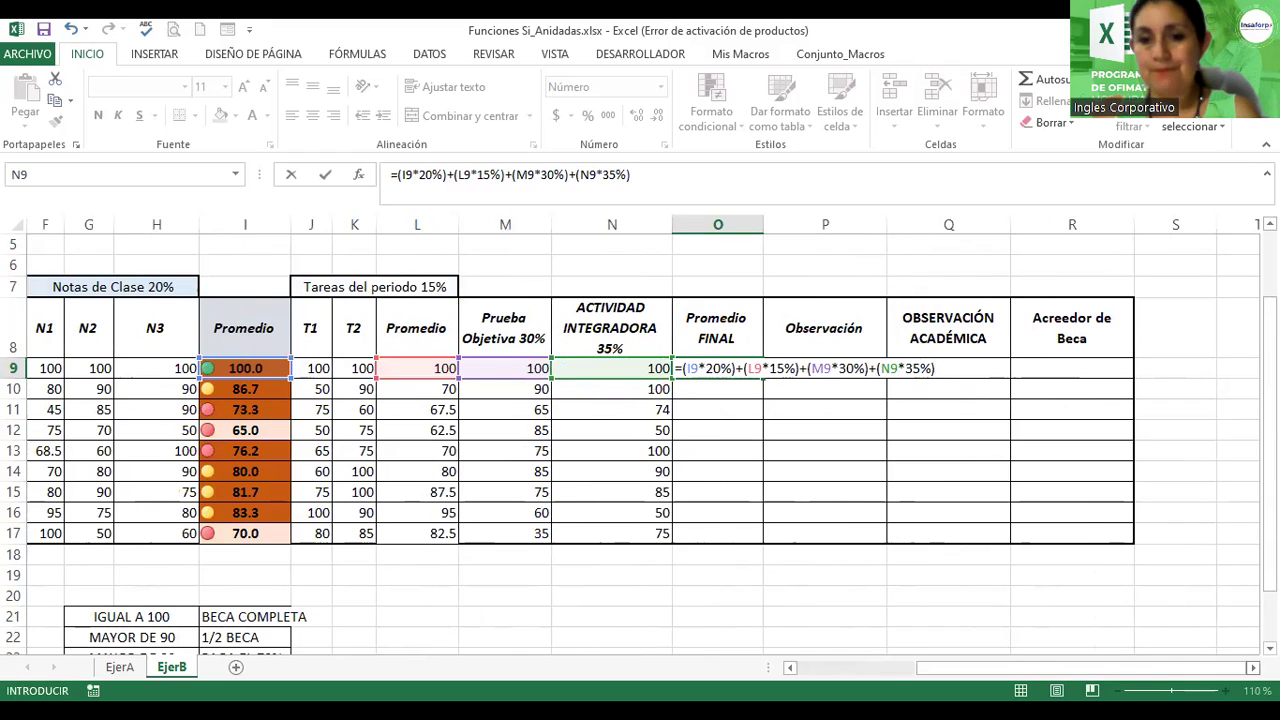
{"action": "key", "text": "Return"}
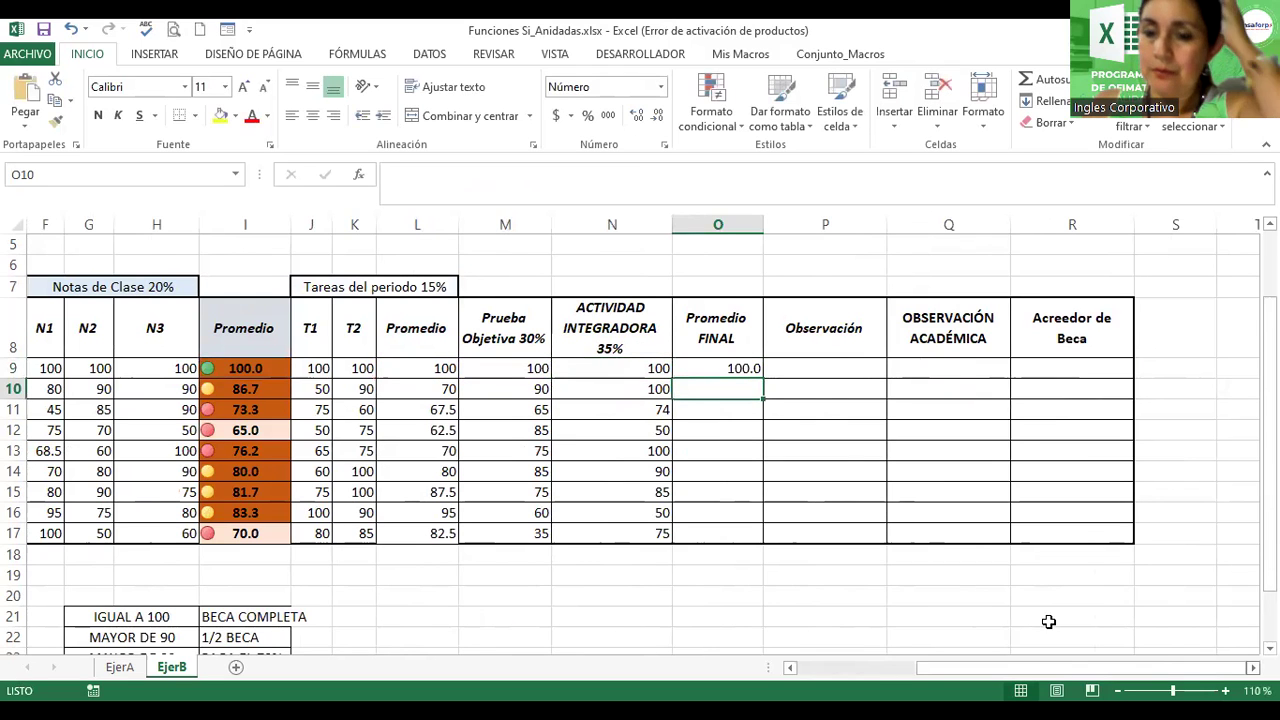
Step: Copy the weighted average formula from O9 down through O17 and format the results centered and bold
{"action": "scroll", "coordinate": [640, 435], "scroll_direction": "up", "scroll_amount": 4}
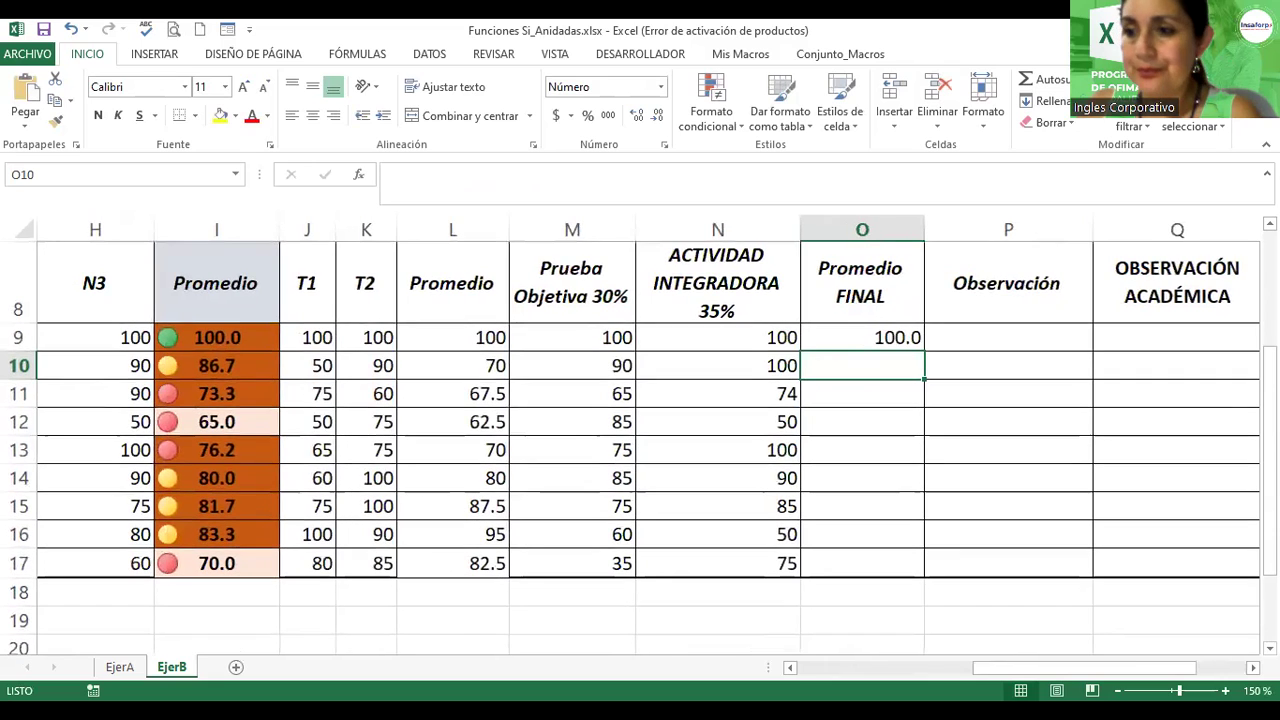
{"action": "scroll", "coordinate": [856, 386], "scroll_direction": "up", "scroll_amount": 1}
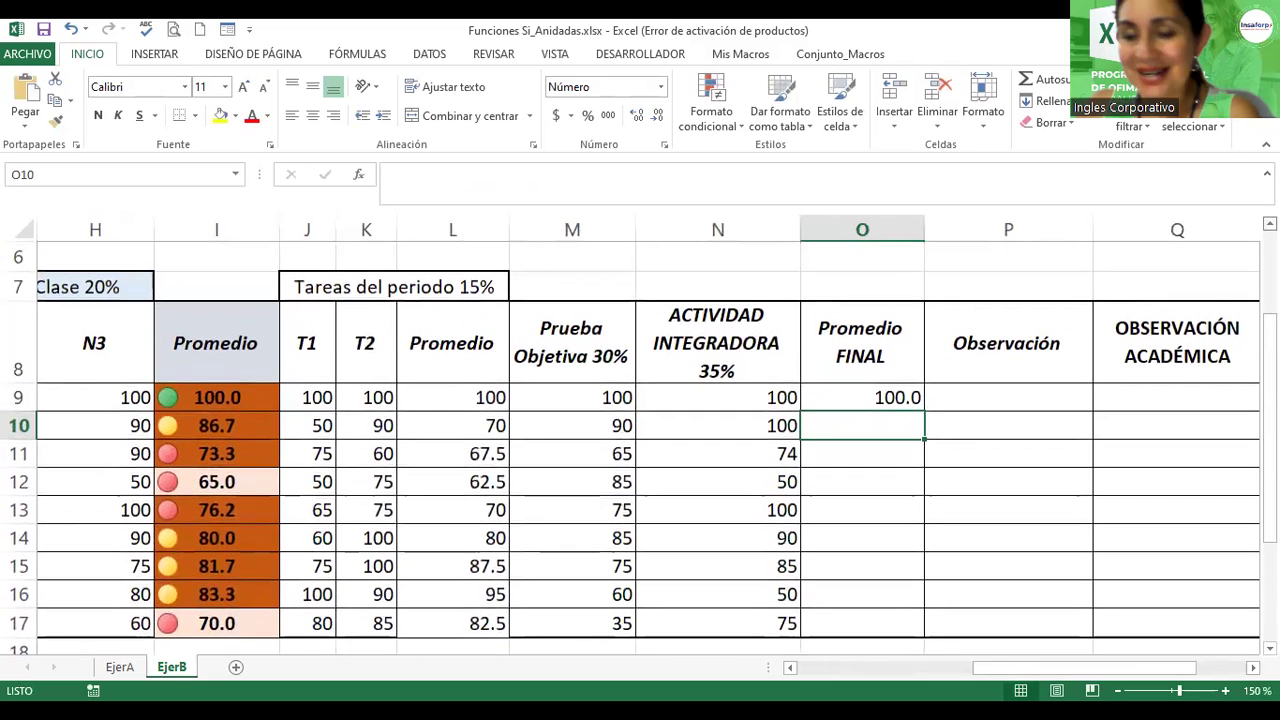
{"action": "double_click", "coordinate": [847, 394]}
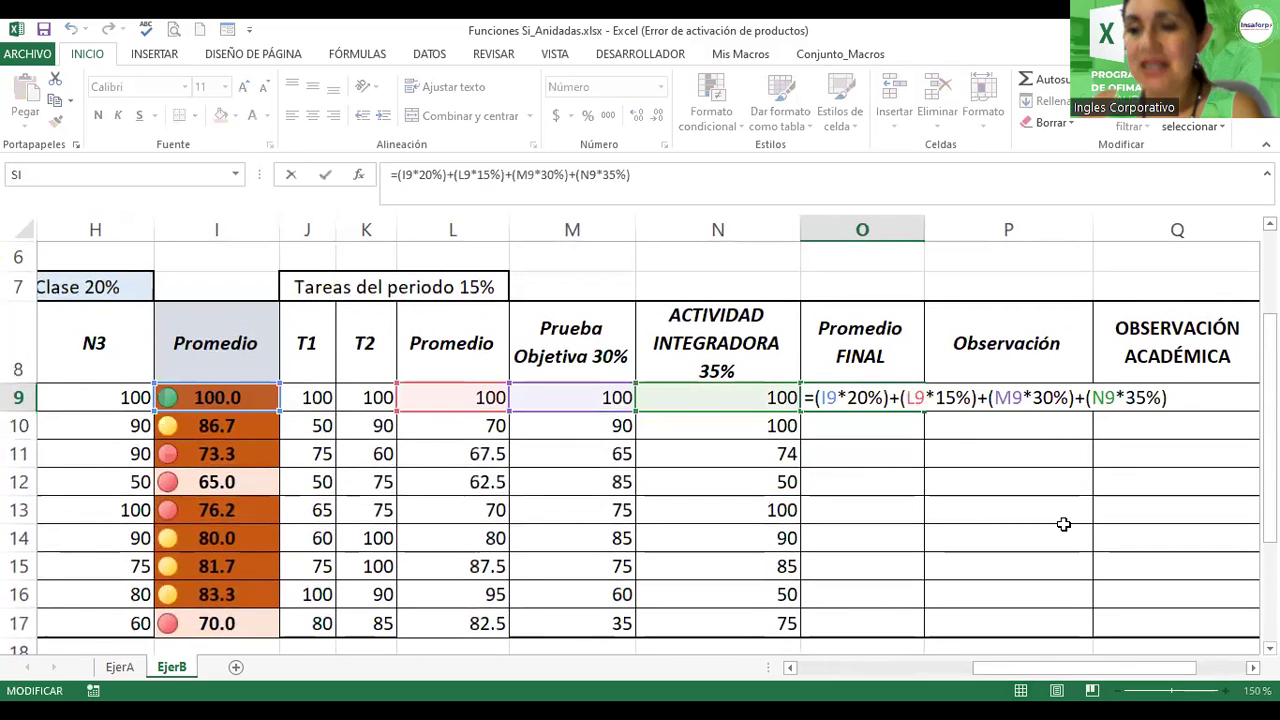
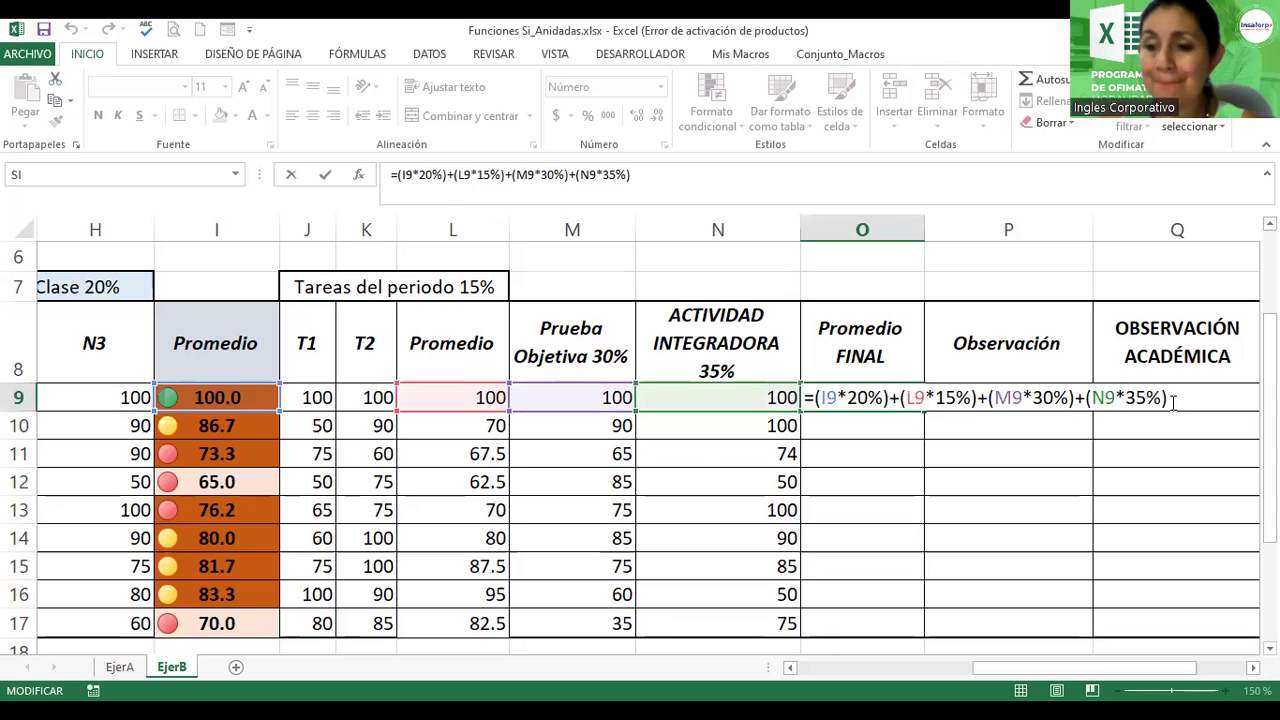
{"action": "key", "text": "Return"}
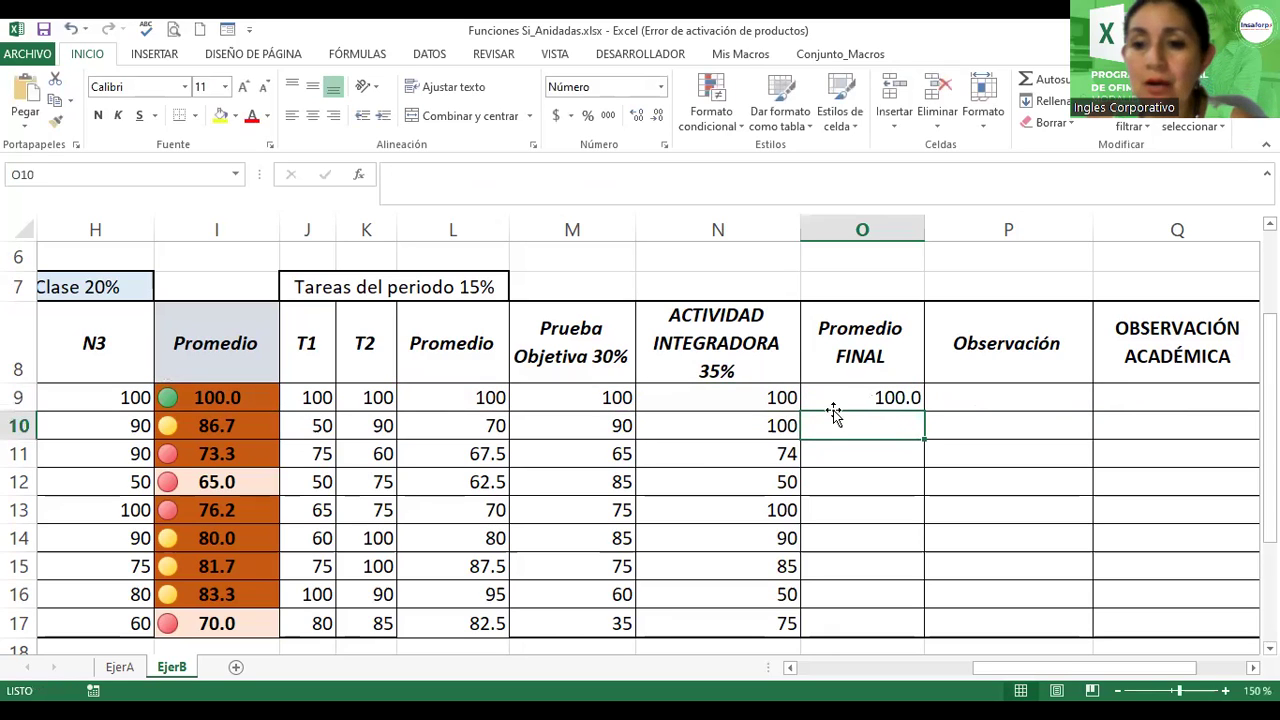
{"action": "left_click", "coordinate": [838, 393]}
{"action": "left_click_drag", "start_coordinate": [924, 411], "coordinate": [920, 632]}
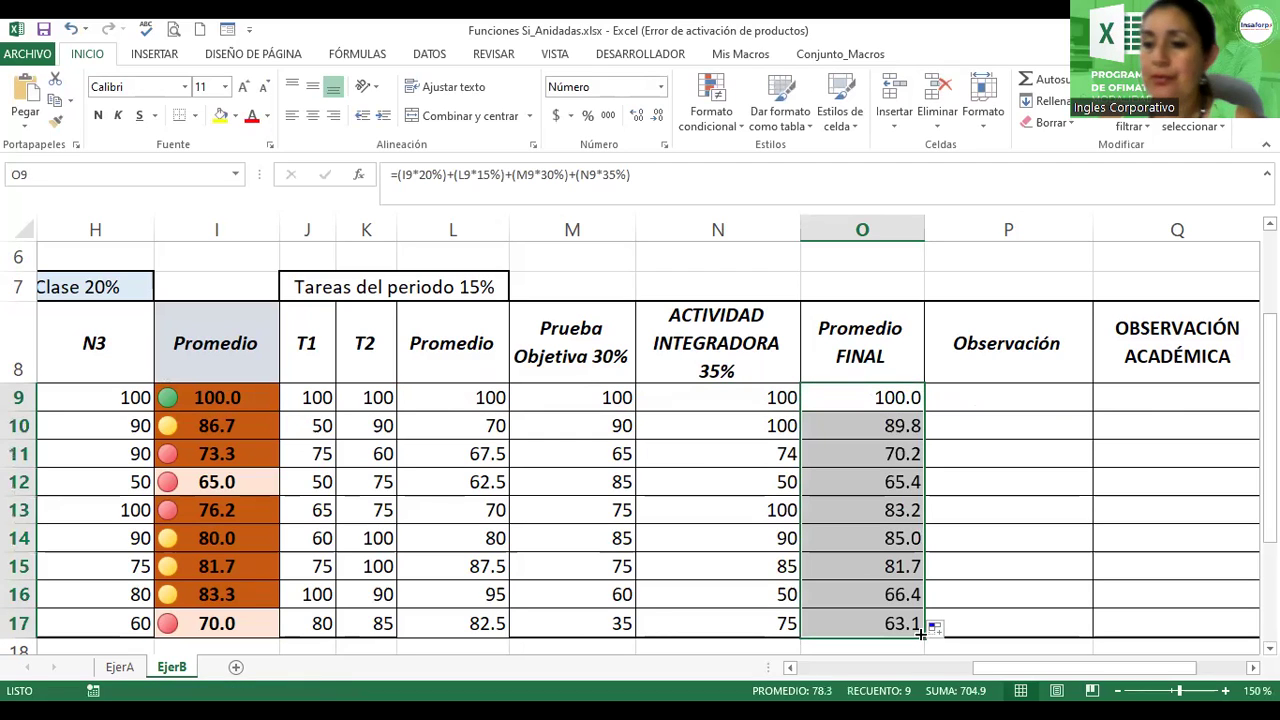
{"action": "left_click", "coordinate": [310, 112]}
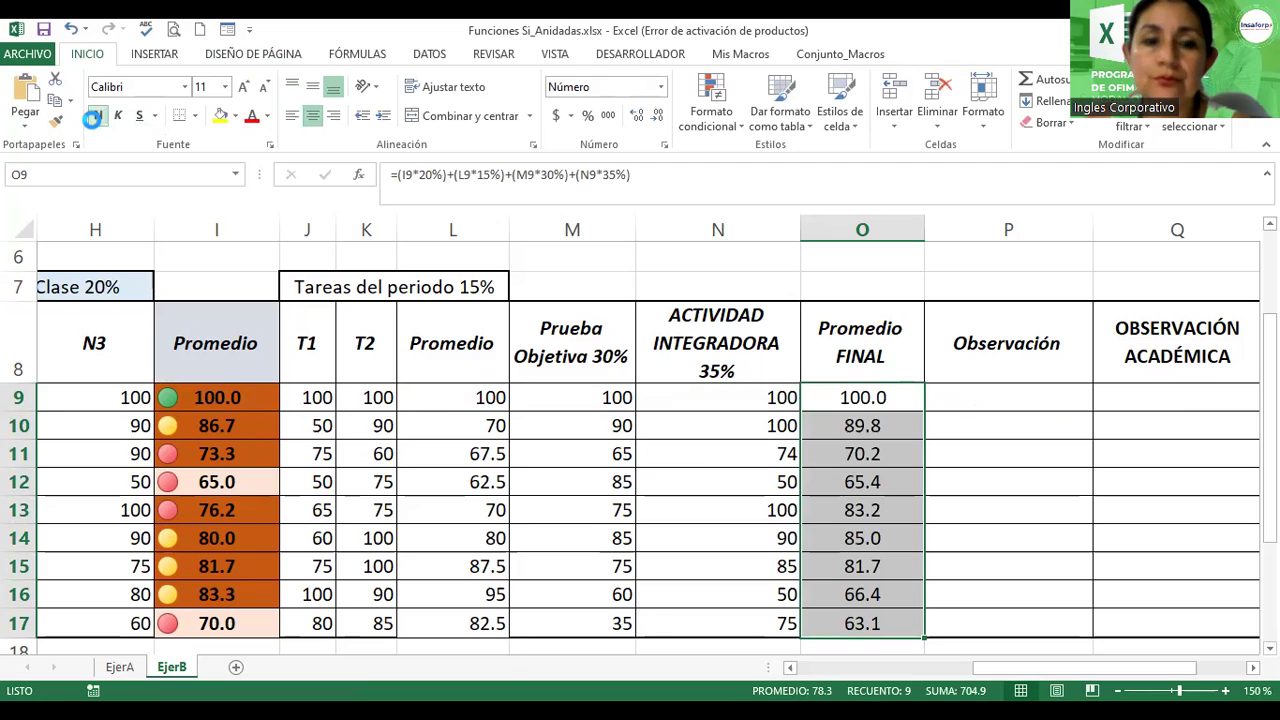
{"action": "left_click", "coordinate": [1000, 392]}
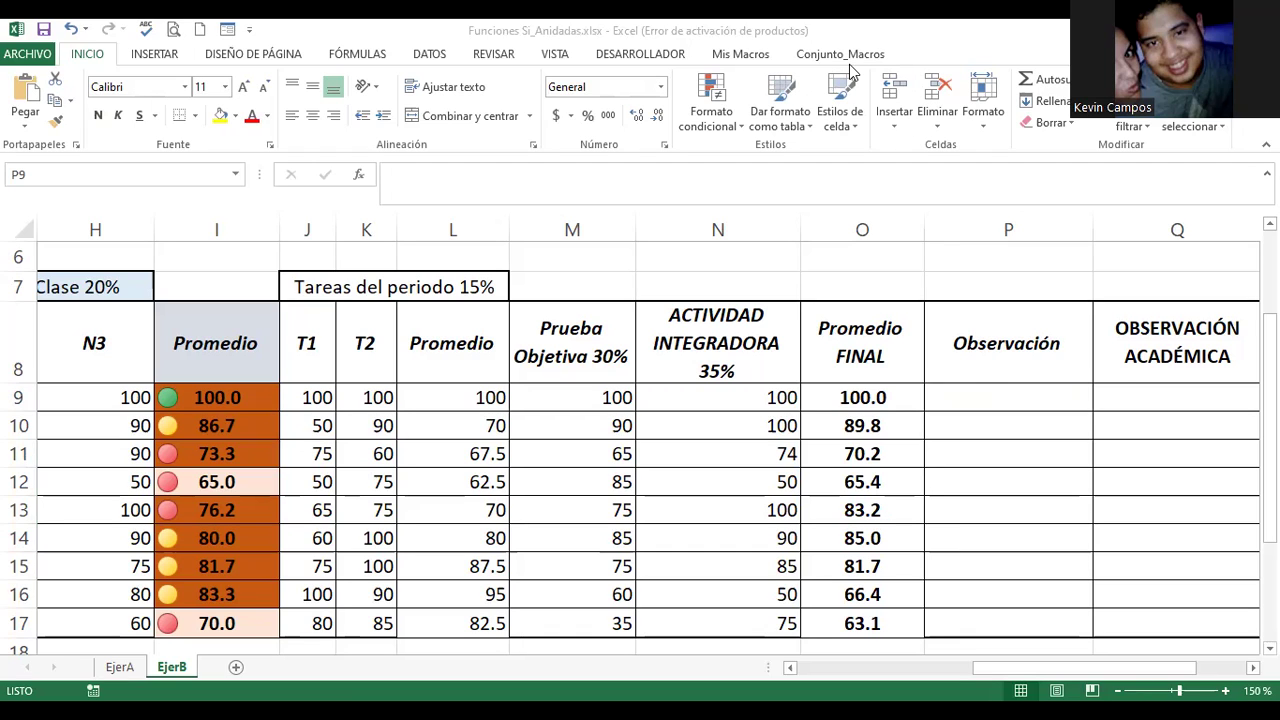
Step: Review the weighted average formula in O9 and the cells it references
{"action": "double_click", "coordinate": [868, 397]}
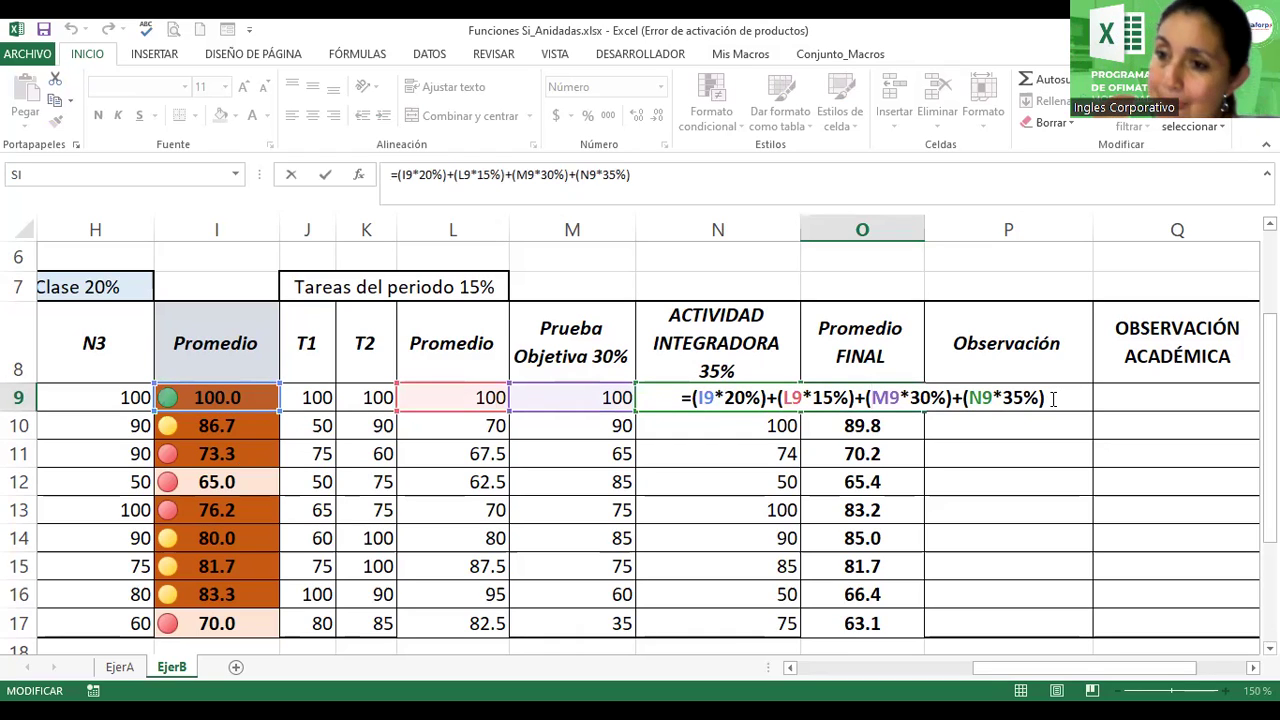
{"action": "key", "text": "Return"}
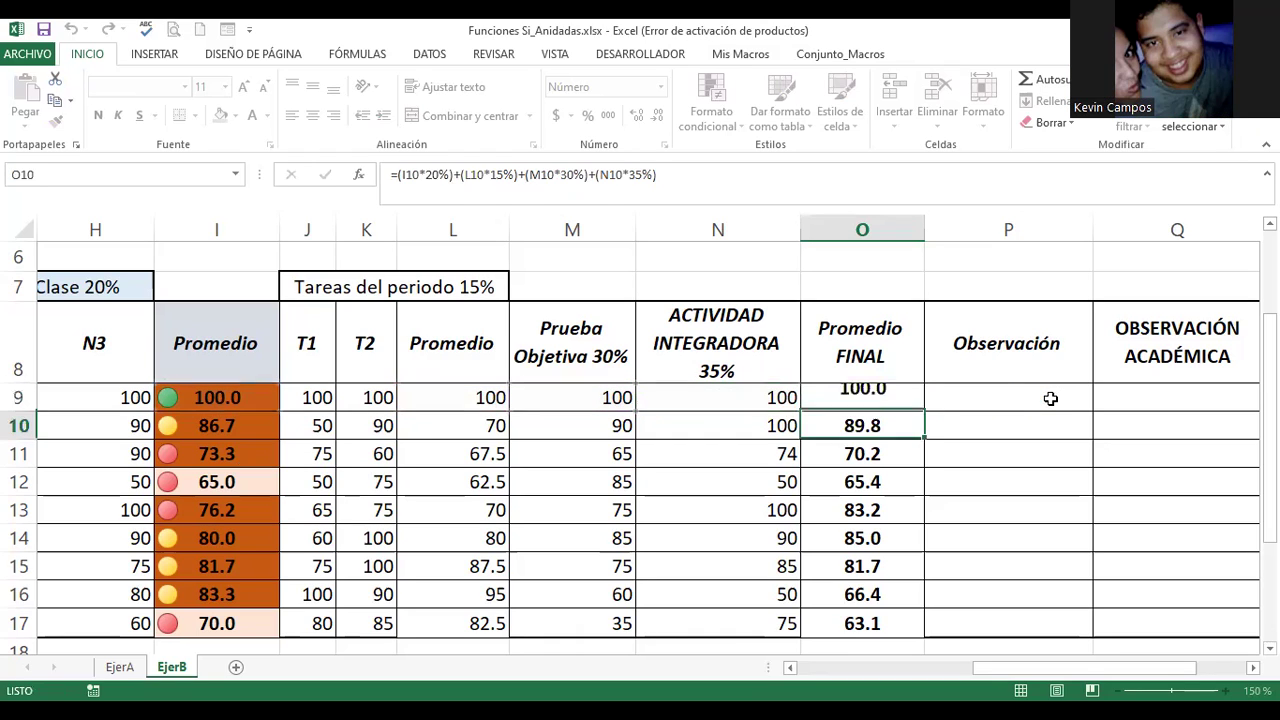
Step: Start an SI formula in P9 that tests whether the final average in O9 is at least 70 (O9>=70)
{"action": "left_click", "coordinate": [995, 396]}
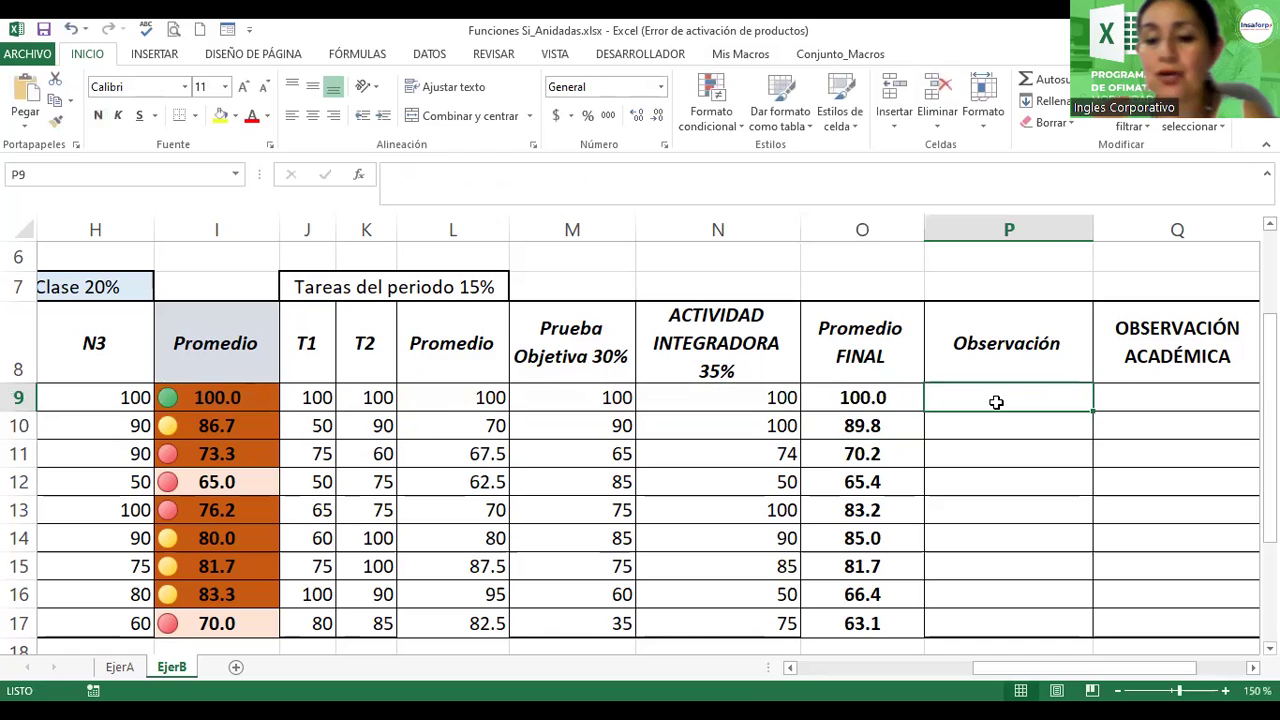
{"action": "type", "text": "=s"}
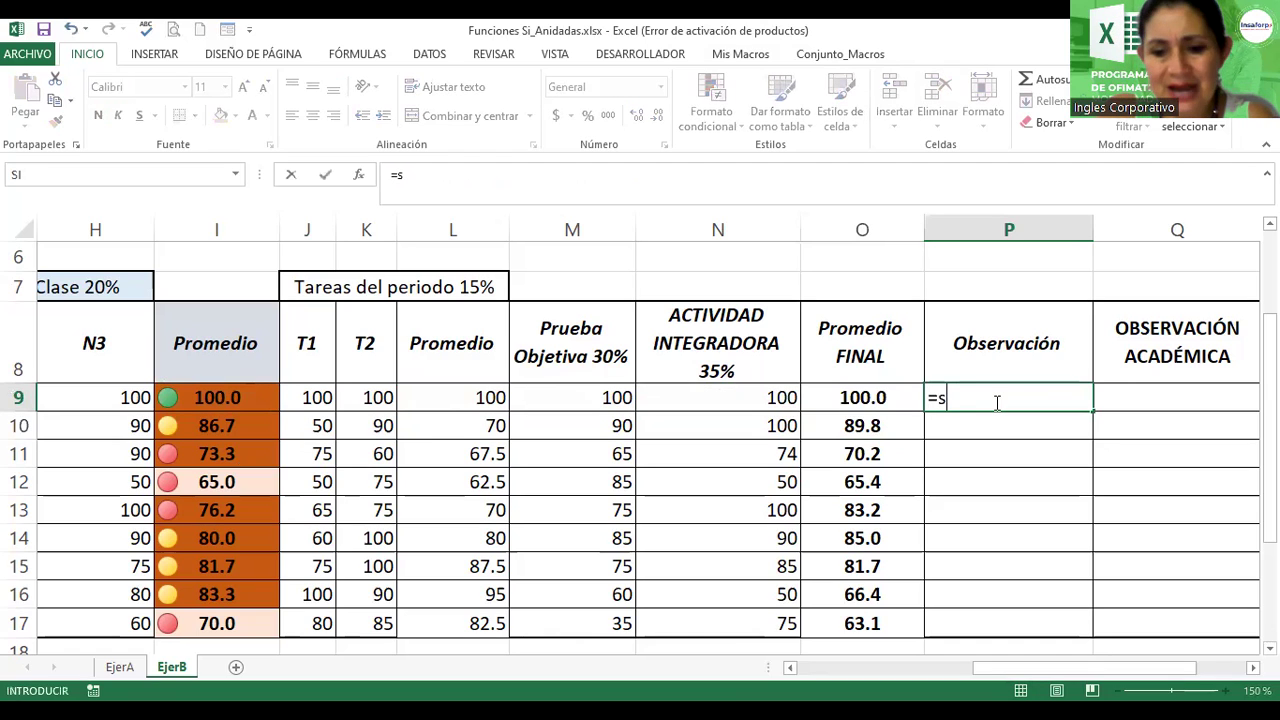
{"action": "type", "text": "i("}
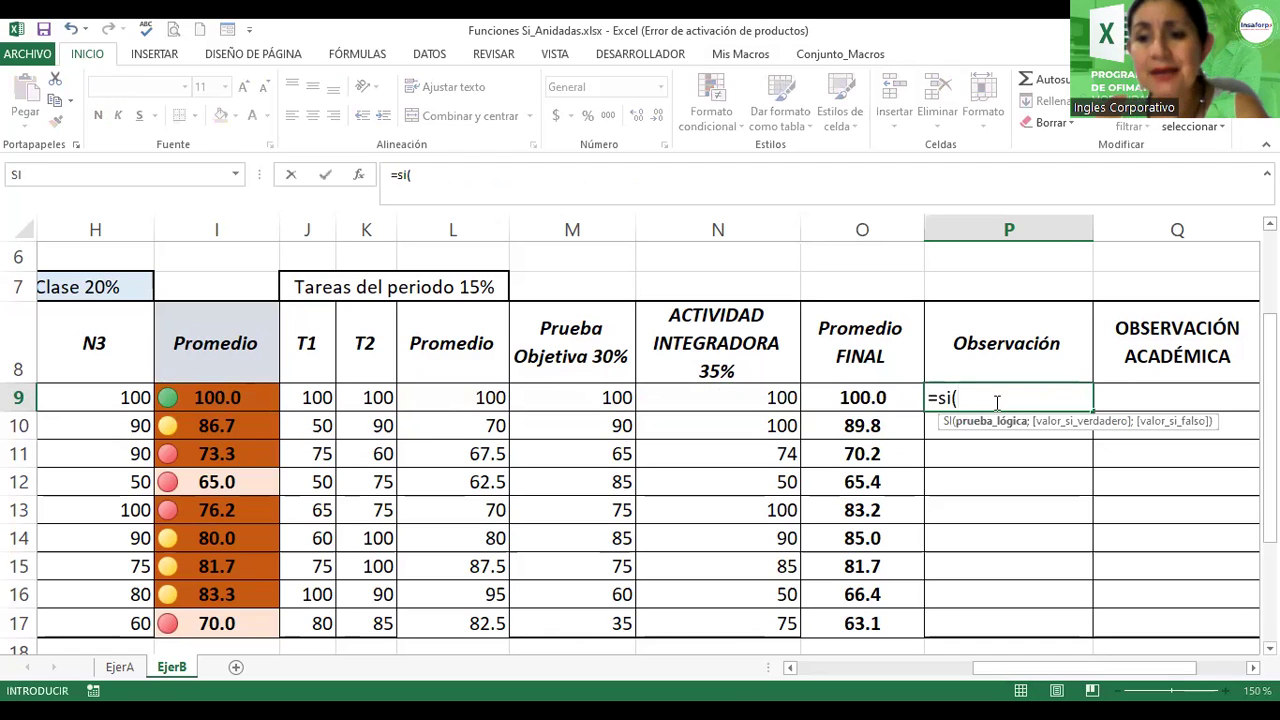
{"action": "left_click", "coordinate": [862, 397]}
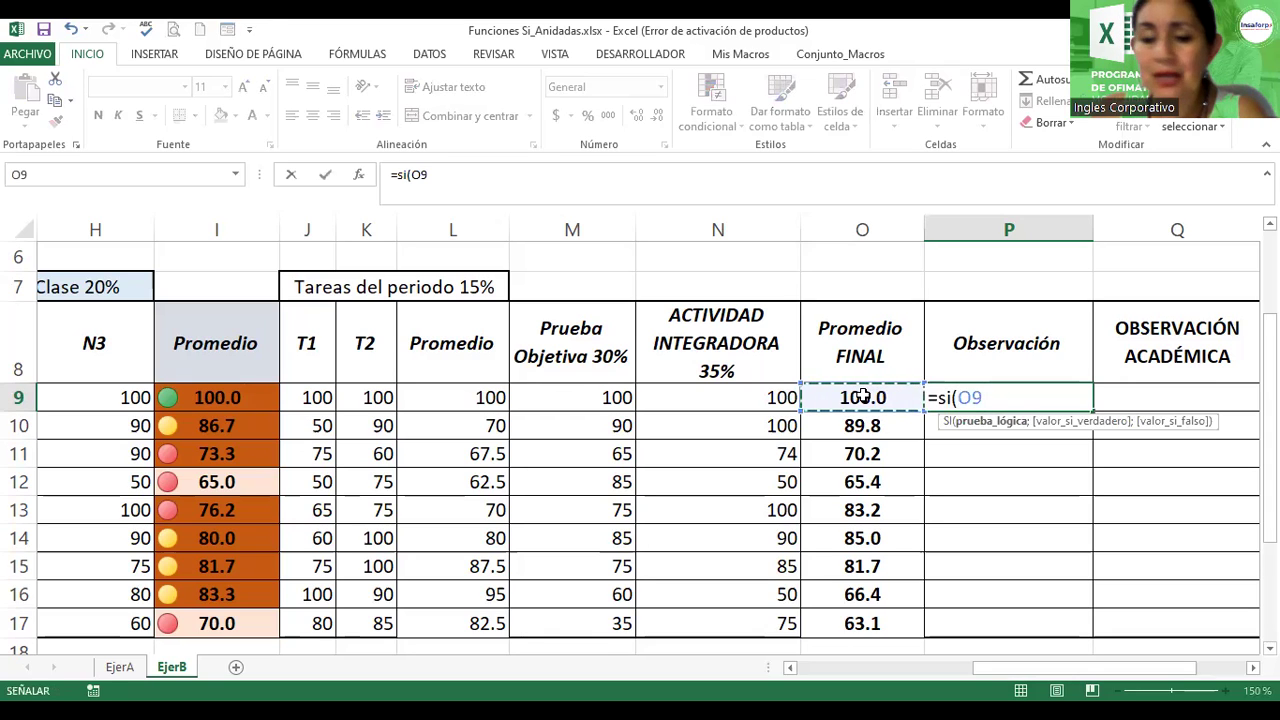
{"action": "type", "text": ">="}
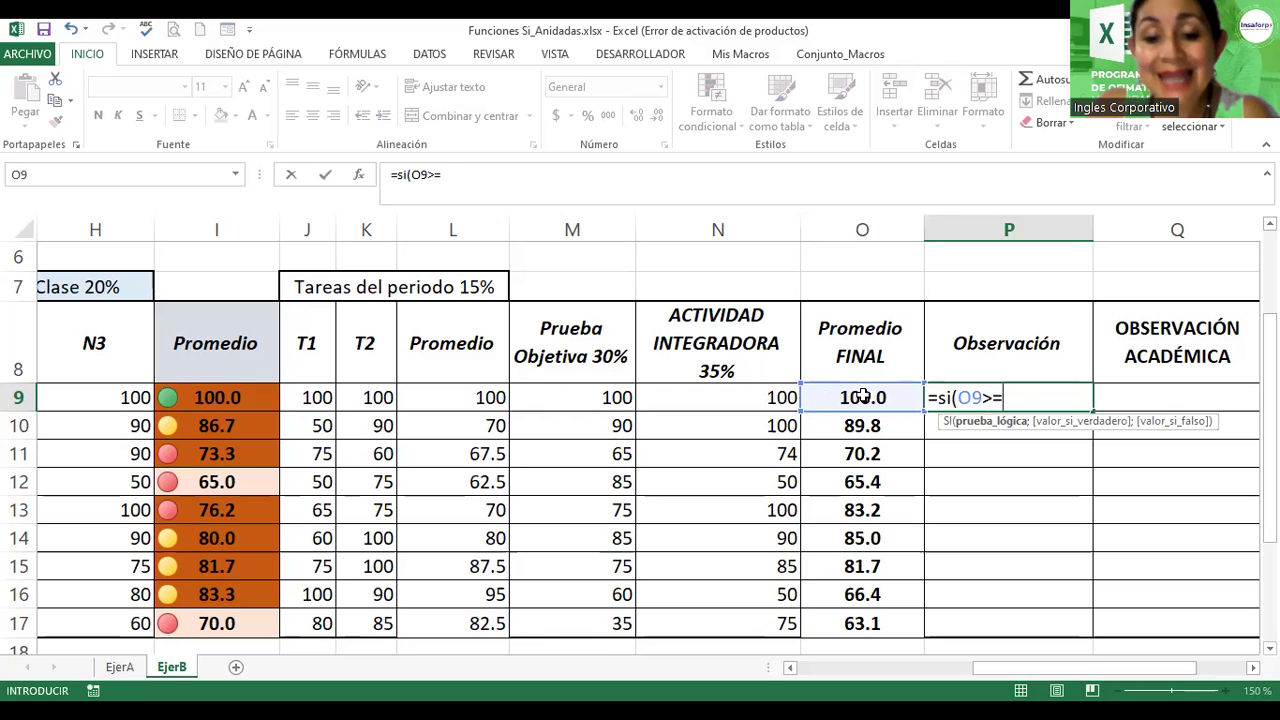
{"action": "type", "text": "70"}
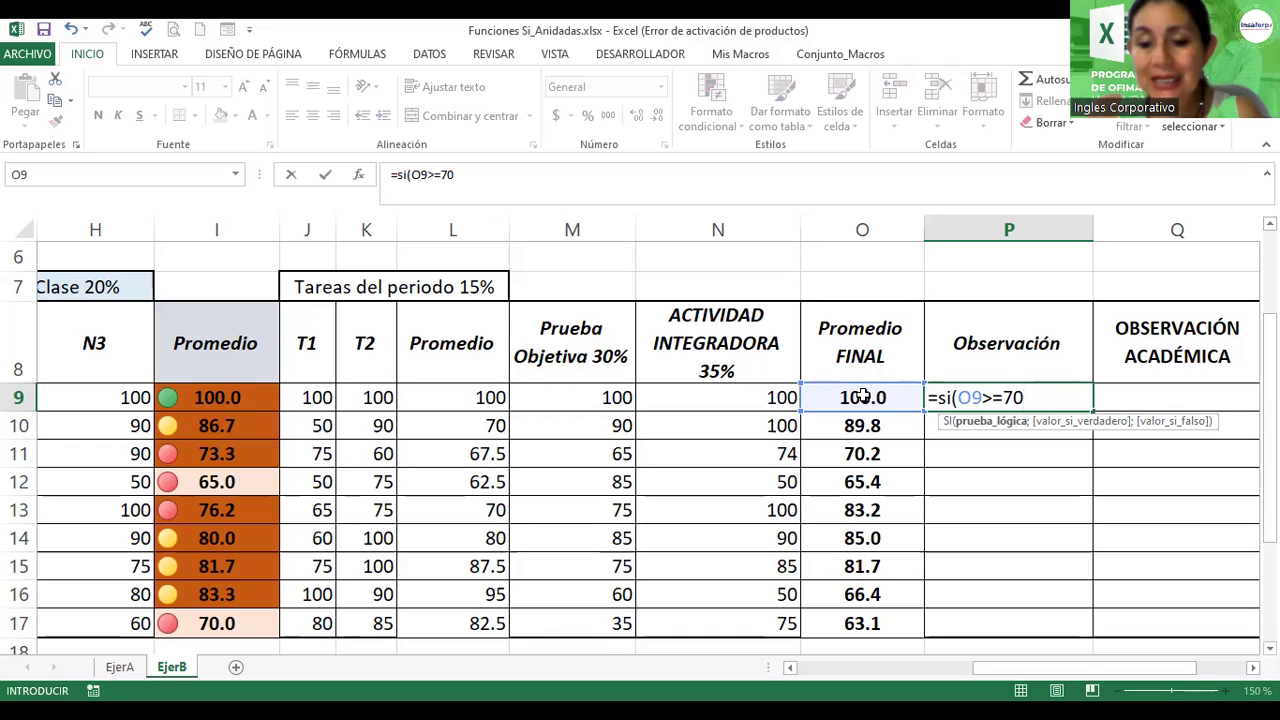
Step: Complete the P9 formula with "Aprueba" as the true result and "Reprobado" as the false result
{"action": "type", "text": ";\"Apro"}
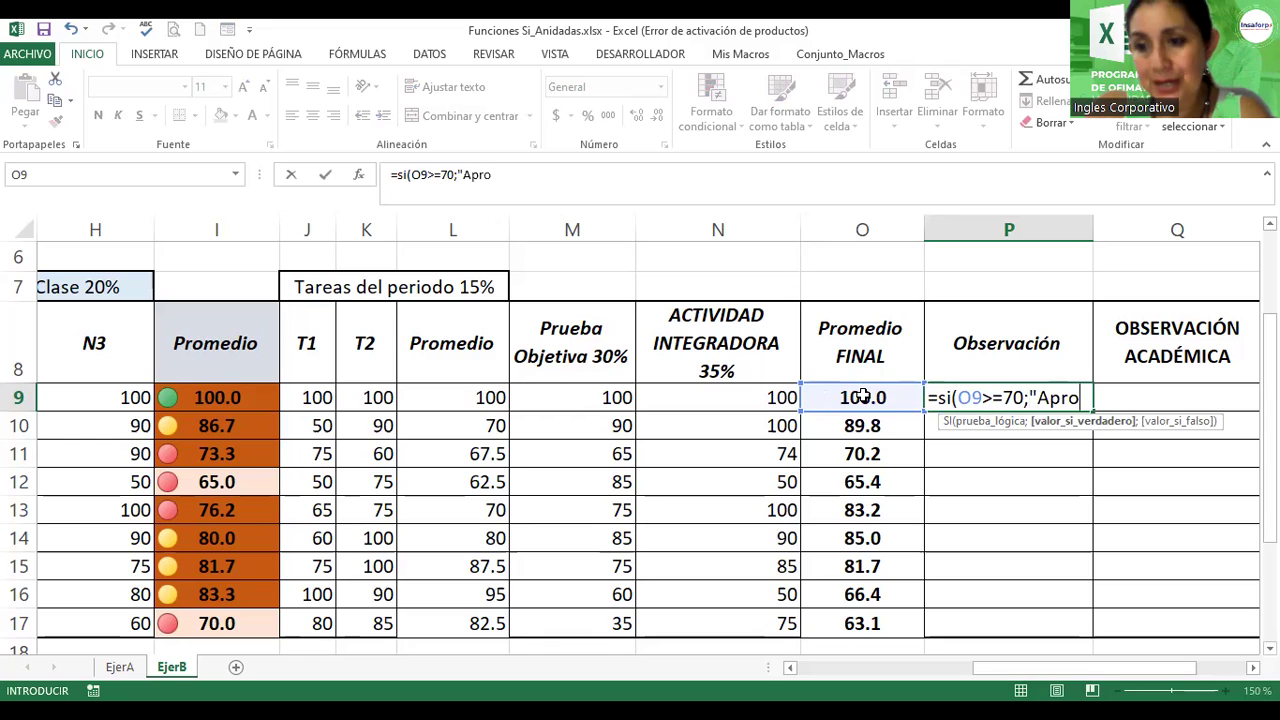
{"action": "key", "text": "BackSpace"}
{"action": "type", "text": "ueba"}
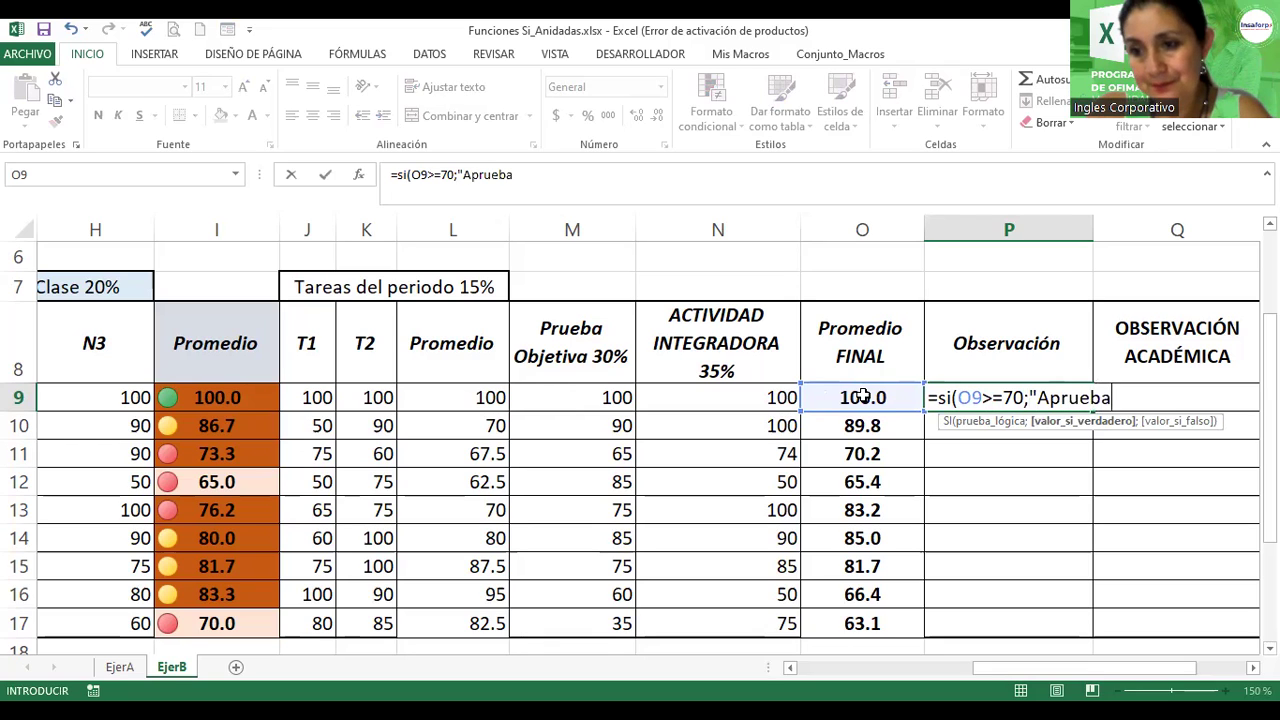
{"action": "type", "text": "\";"}
{"action": "type", "text": "\""}
{"action": "type", "text": "Re"}
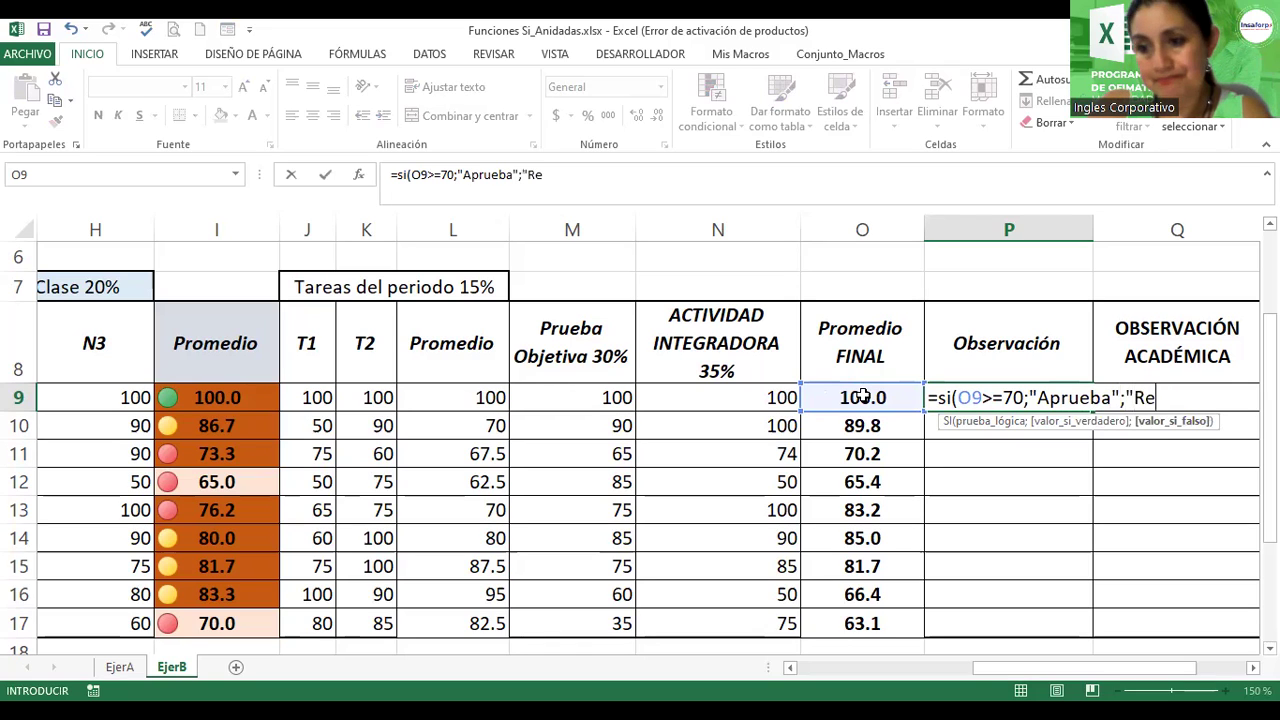
{"action": "type", "text": "probado"}
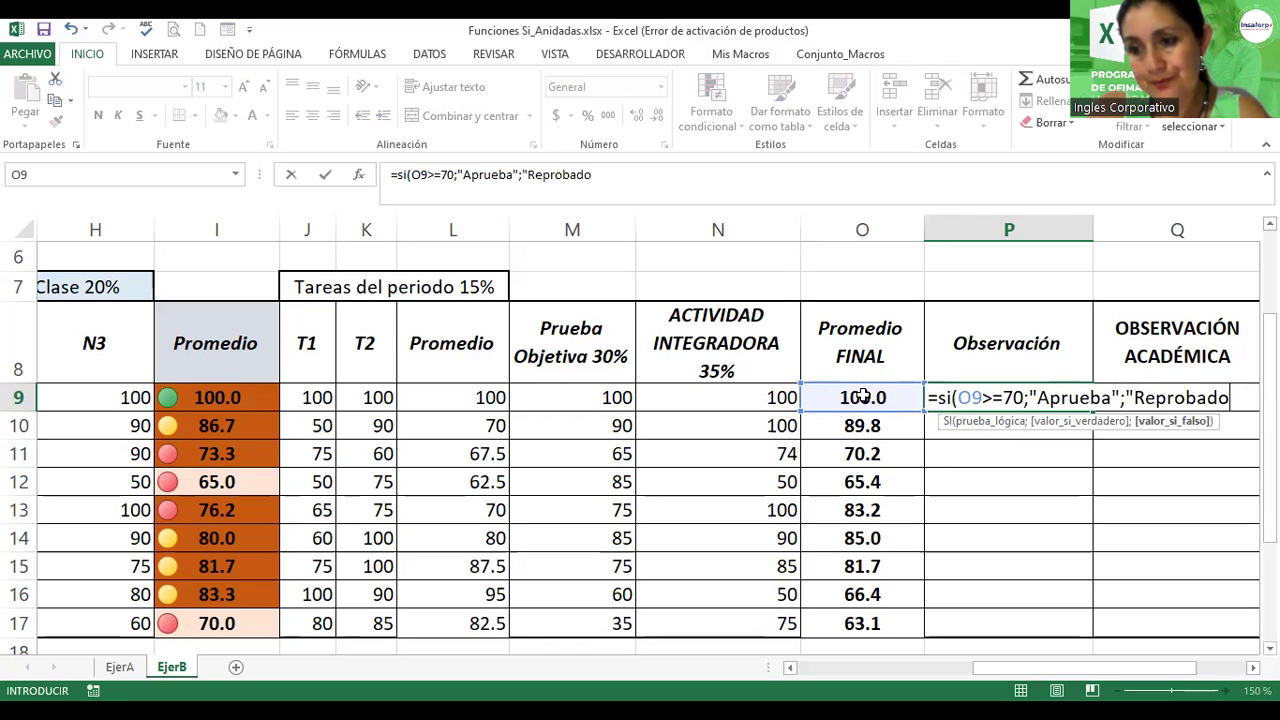
{"action": "type", "text": "\")"}
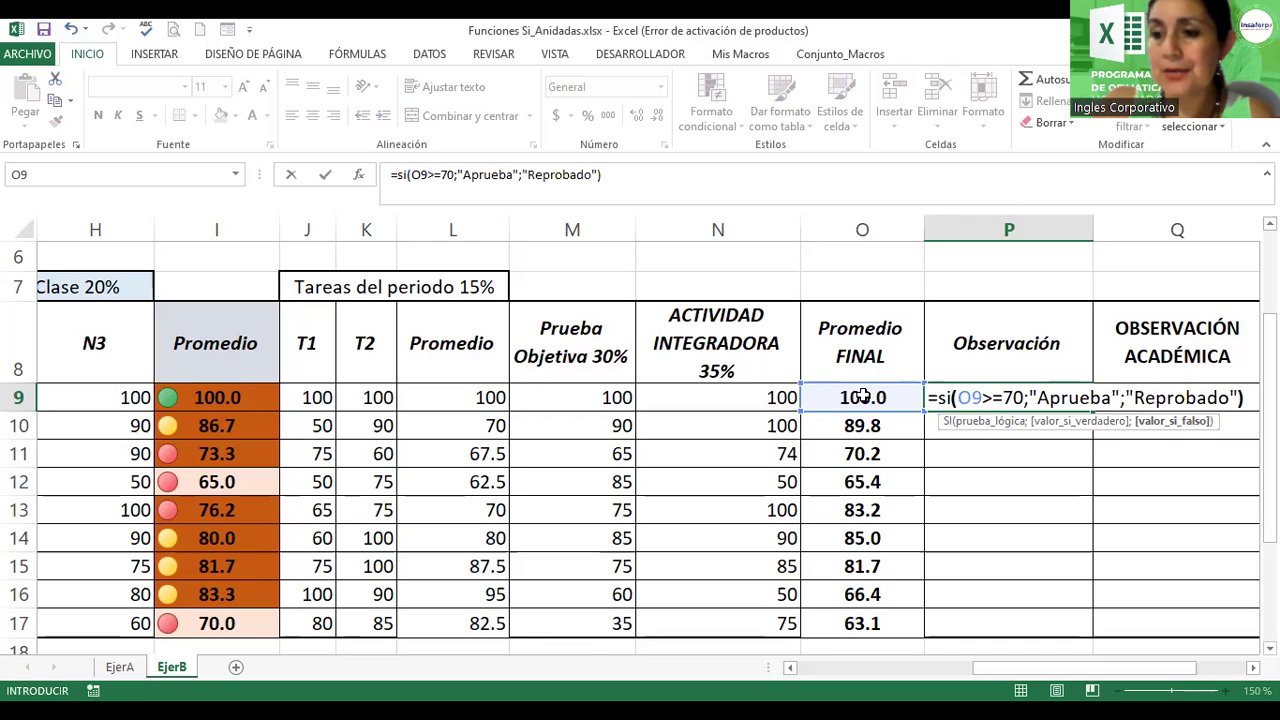
Step: Change the true result in P9's formula to "Aprobado" and copy the formula down through P17
{"action": "left_click", "coordinate": [1253, 667]}
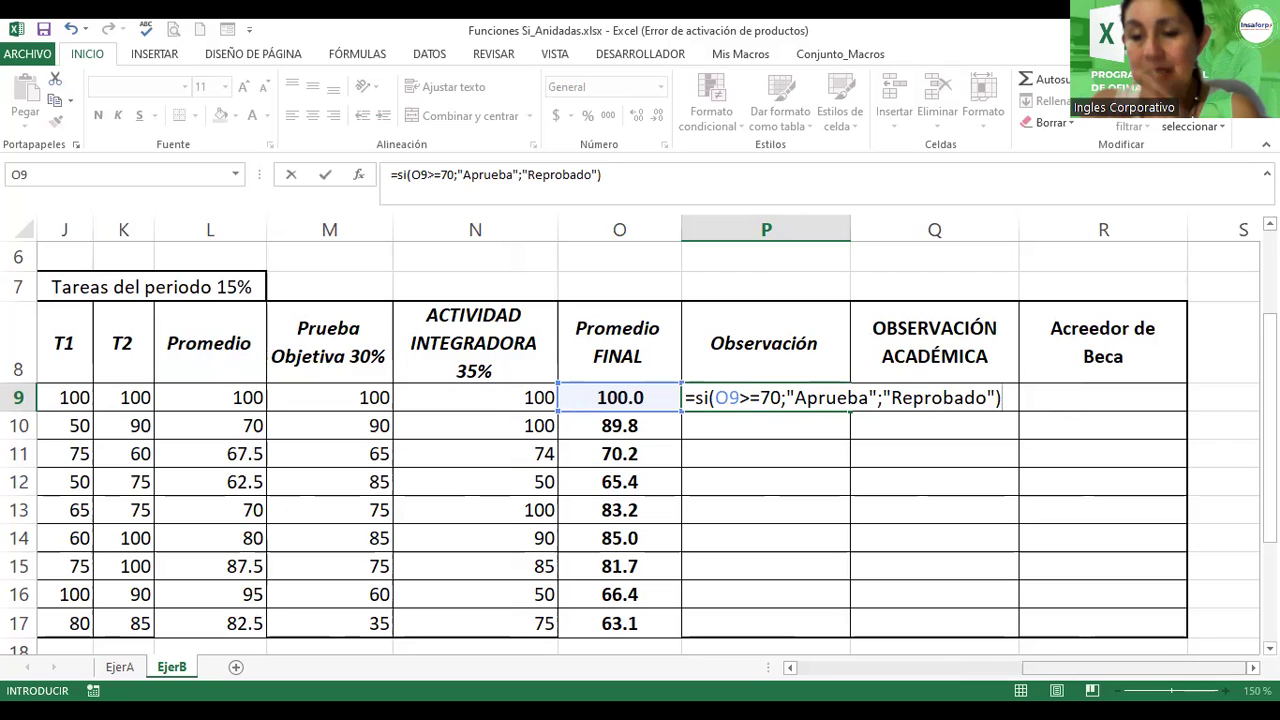
{"action": "left_click", "coordinate": [866, 399]}
{"action": "key", "text": "BackSpace"}
{"action": "key", "text": "BackSpace"}
{"action": "key", "text": "BackSpace"}
{"action": "key", "text": "BackSpace"}
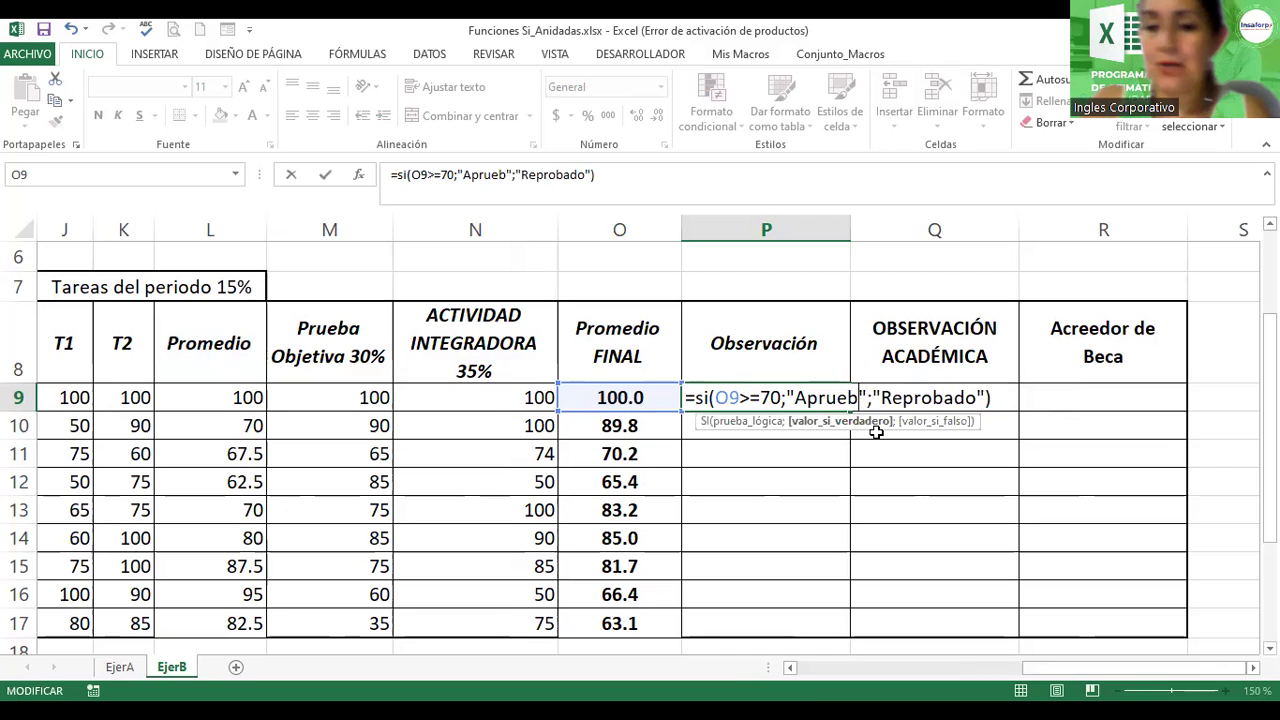
{"action": "type", "text": "obado"}
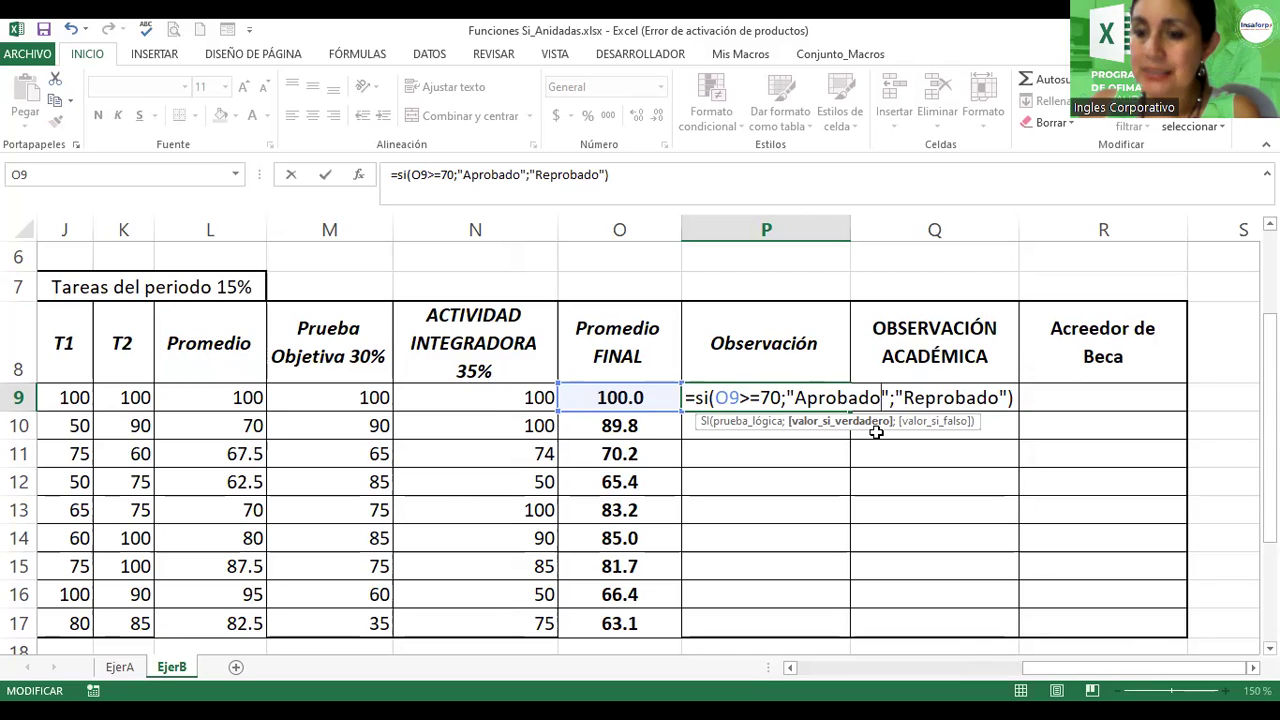
{"action": "key", "text": "Return"}
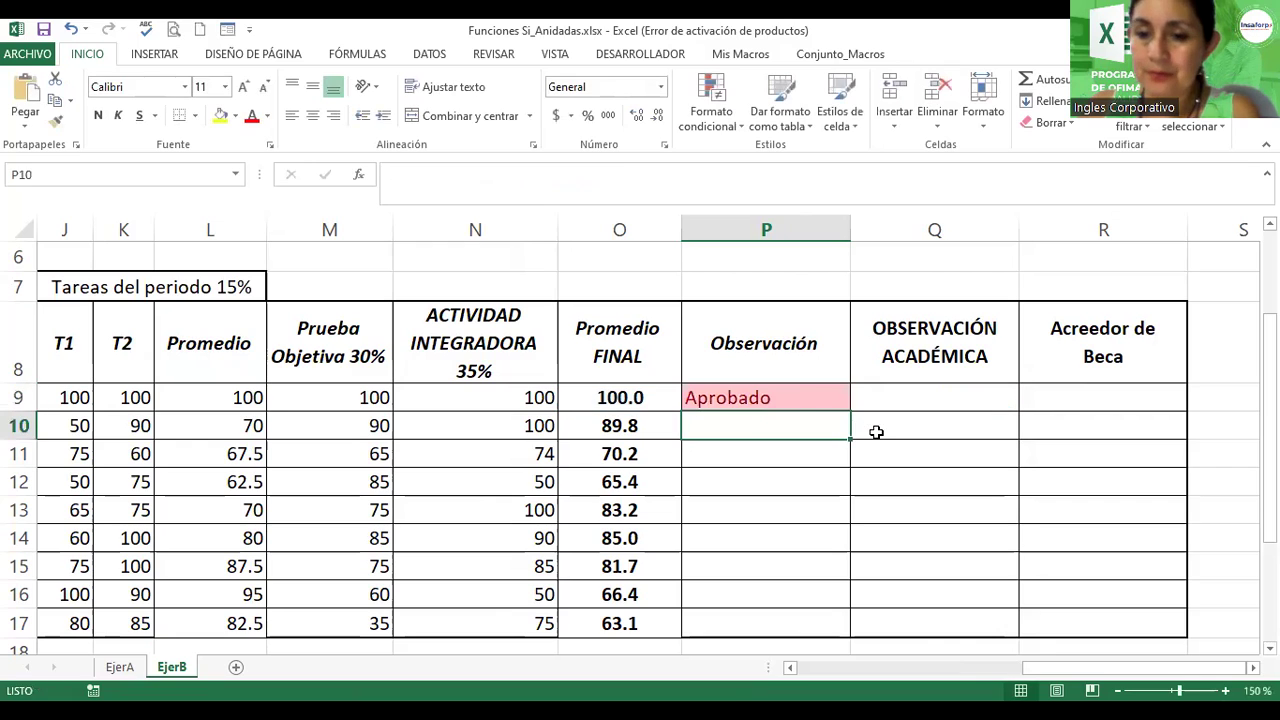
{"action": "left_click", "coordinate": [791, 396]}
{"action": "left_click_drag", "start_coordinate": [851, 412], "coordinate": [842, 640]}
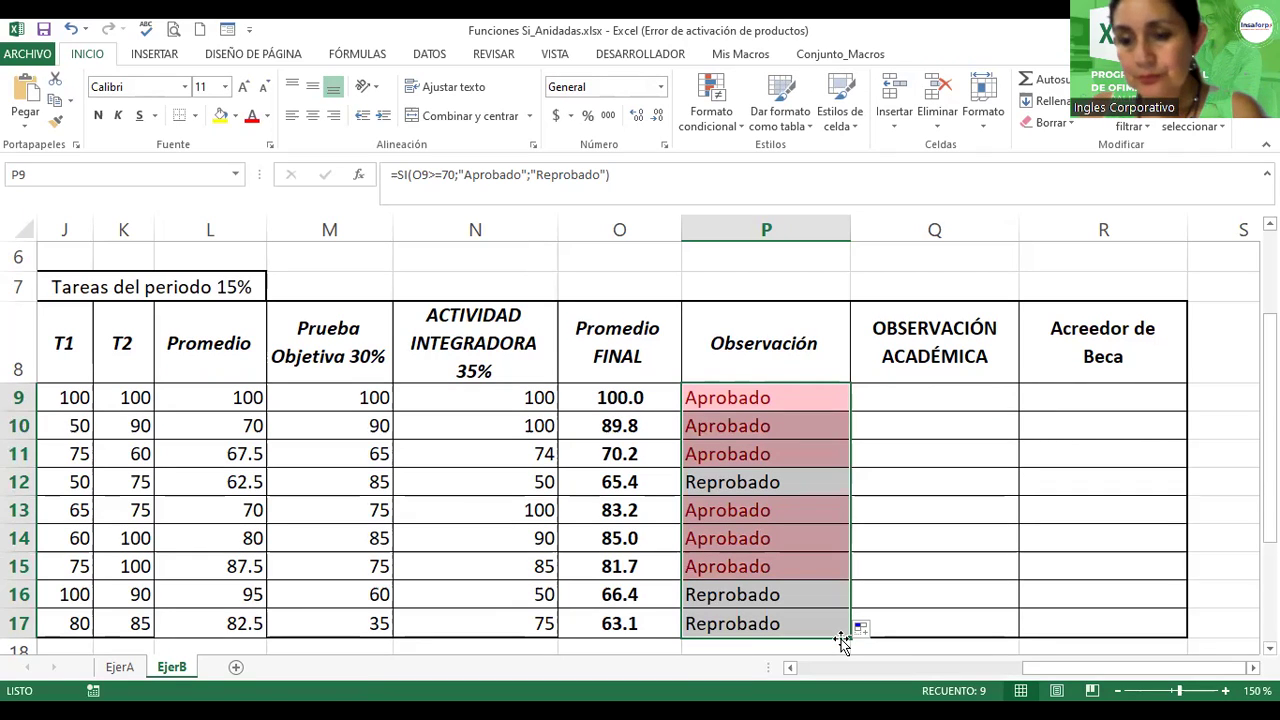
Step: Examine the CUADRO DE OBSERVACIONES grade ranges and the scholarship criteria table below the grade sheet
{"action": "left_click", "coordinate": [914, 396]}
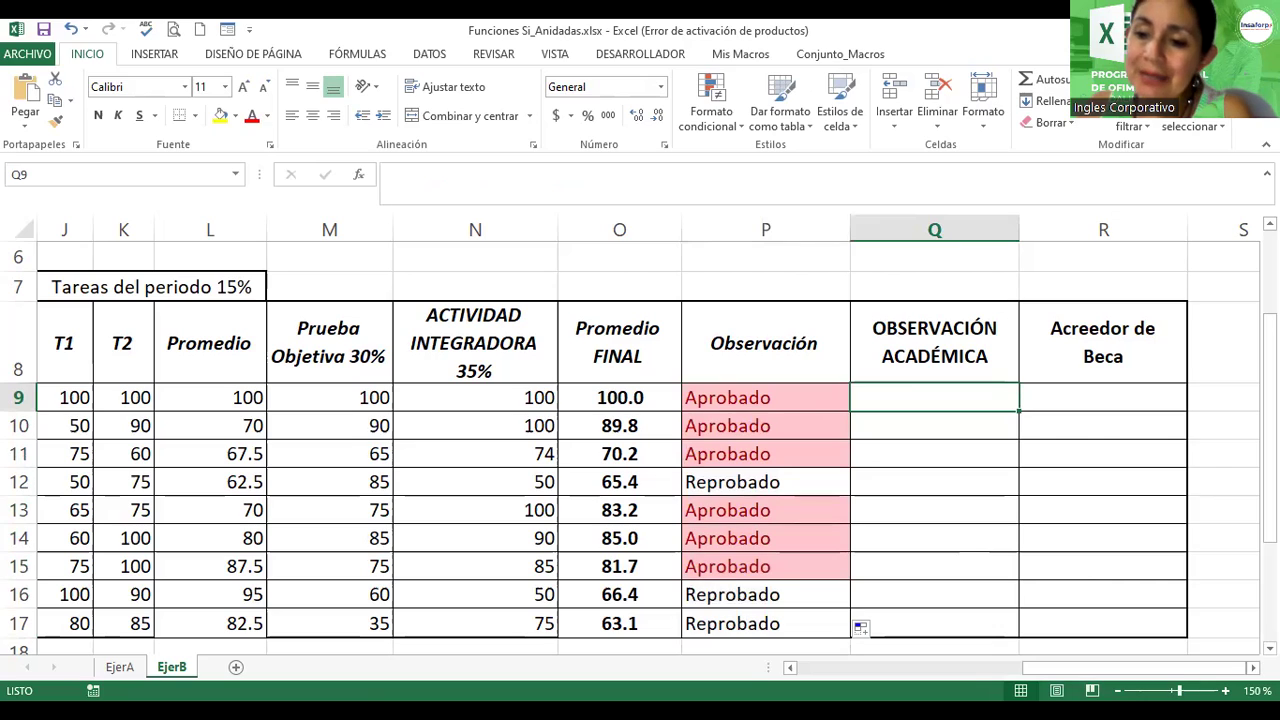
{"action": "left_click", "coordinate": [1117, 690]}
{"action": "left_click", "coordinate": [1117, 690]}
{"action": "left_click", "coordinate": [1117, 690]}
{"action": "left_click", "coordinate": [1117, 690]}
{"action": "left_click", "coordinate": [1117, 690]}
{"action": "left_click", "coordinate": [1117, 690]}
{"action": "left_click", "coordinate": [1117, 690]}
{"action": "left_click", "coordinate": [1117, 690]}
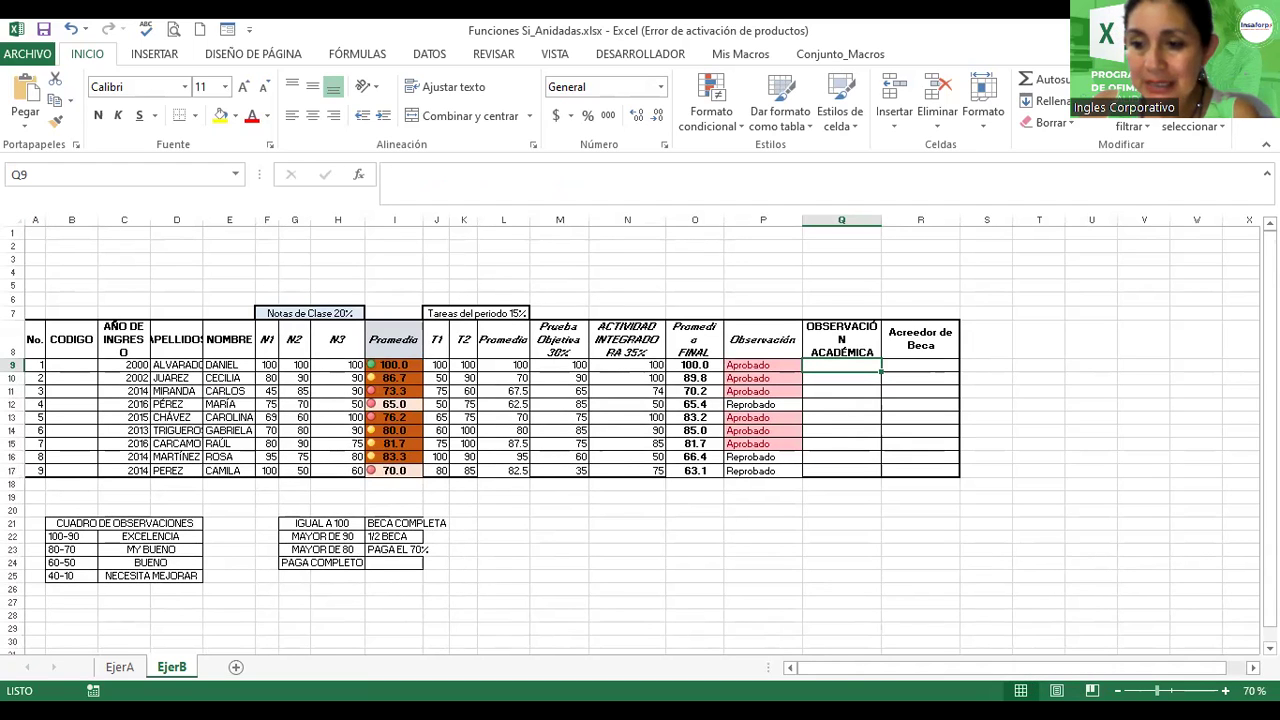
{"action": "scroll", "coordinate": [112, 326], "scroll_direction": "up", "scroll_amount": 2}
{"action": "scroll", "coordinate": [112, 326], "scroll_direction": "down", "scroll_amount": 3}
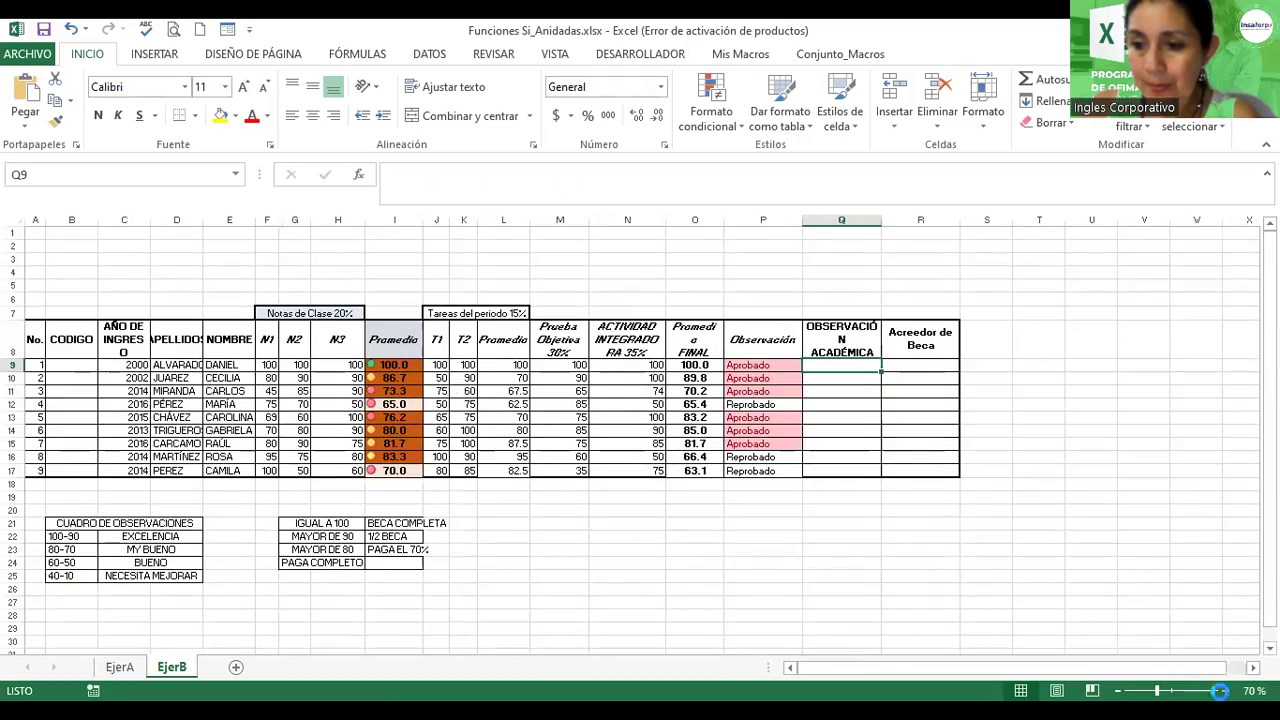
{"action": "scroll", "coordinate": [112, 326], "scroll_direction": "up", "scroll_amount": 5}
{"action": "scroll", "coordinate": [640, 440], "scroll_direction": "down", "scroll_amount": 2}
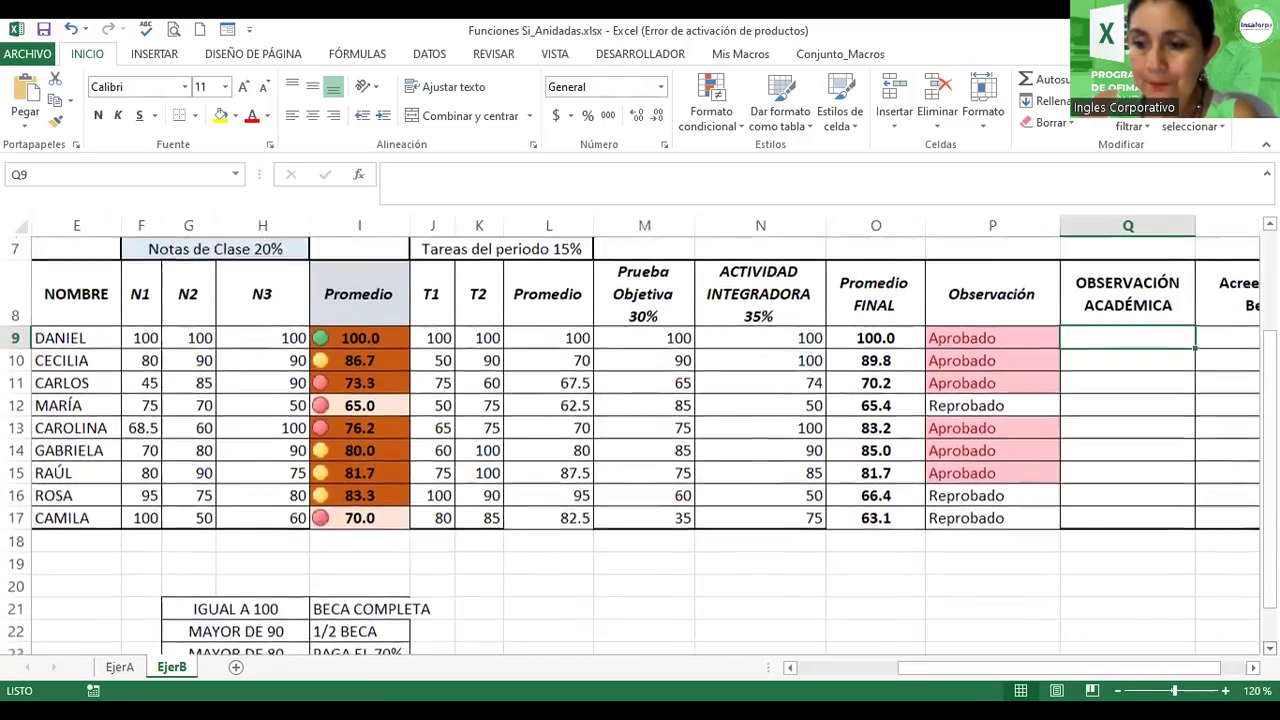
{"action": "left_click_drag", "start_coordinate": [1201, 669], "coordinate": [1093, 669]}
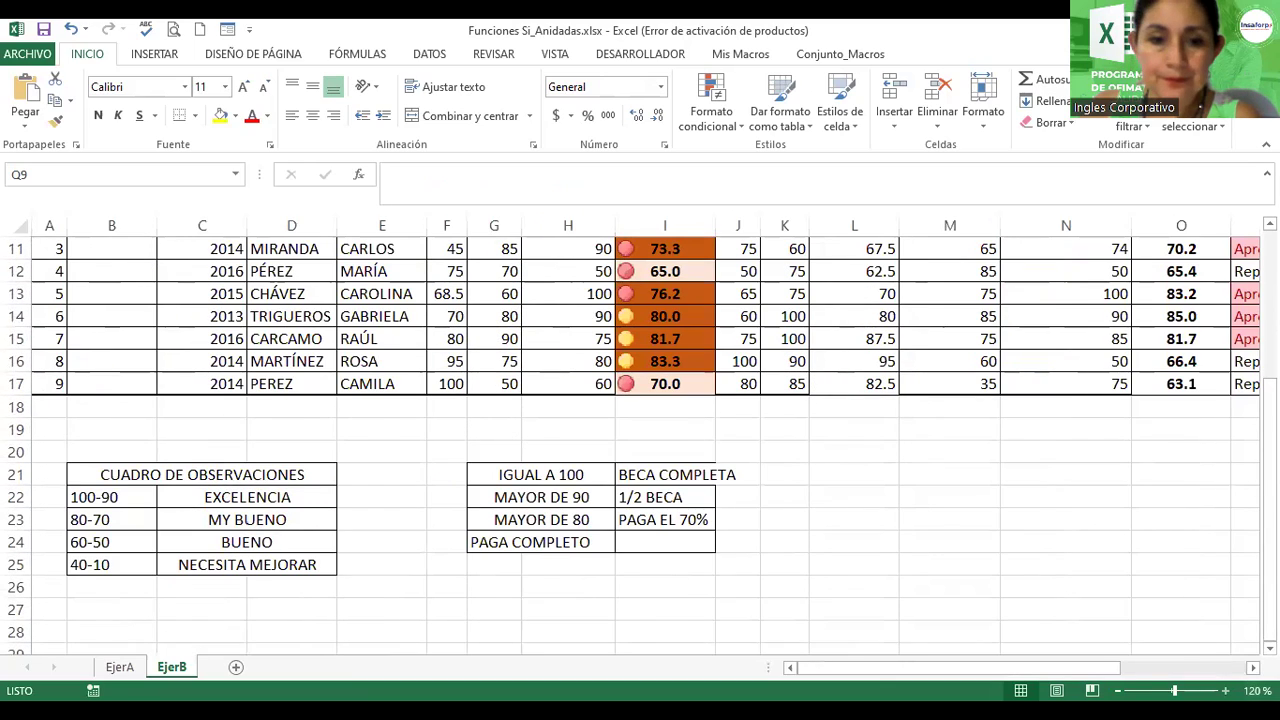
{"action": "scroll", "coordinate": [640, 440], "scroll_direction": "up", "scroll_amount": 2}
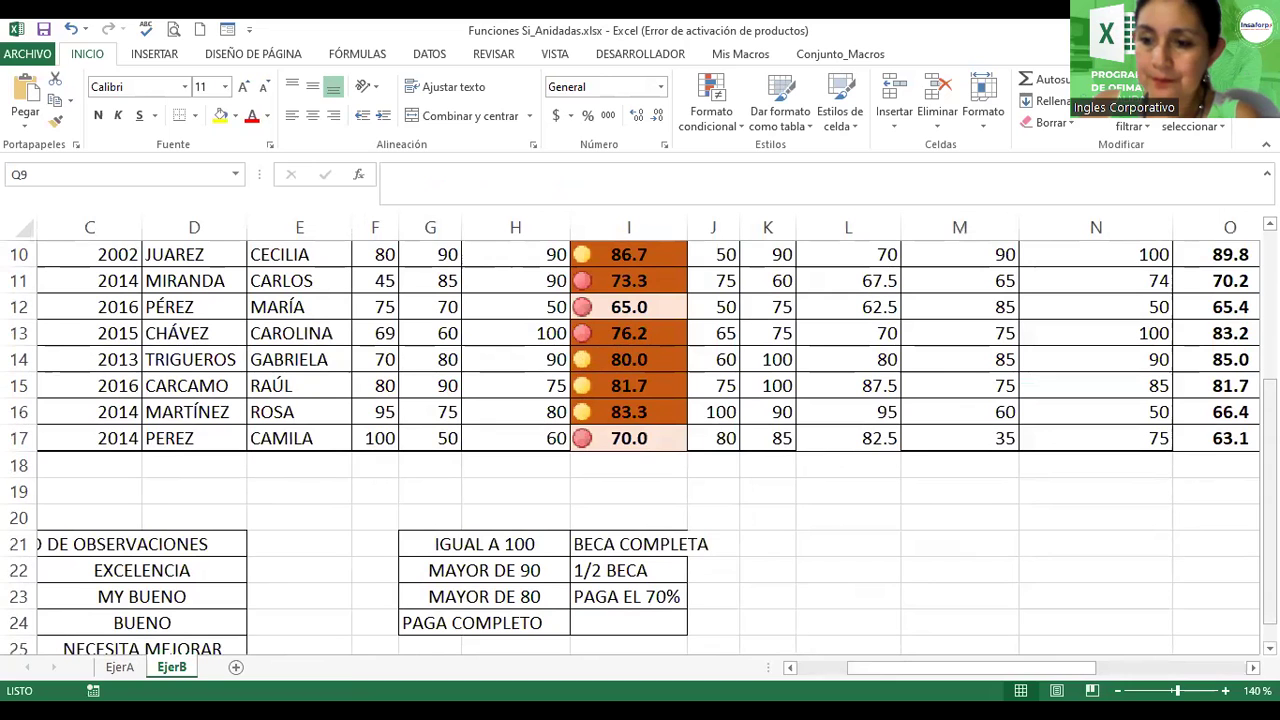
{"action": "scroll", "coordinate": [1080, 670], "scroll_direction": "down", "scroll_amount": 1}
{"action": "left_click_drag", "start_coordinate": [1080, 670], "coordinate": [1040, 669]}
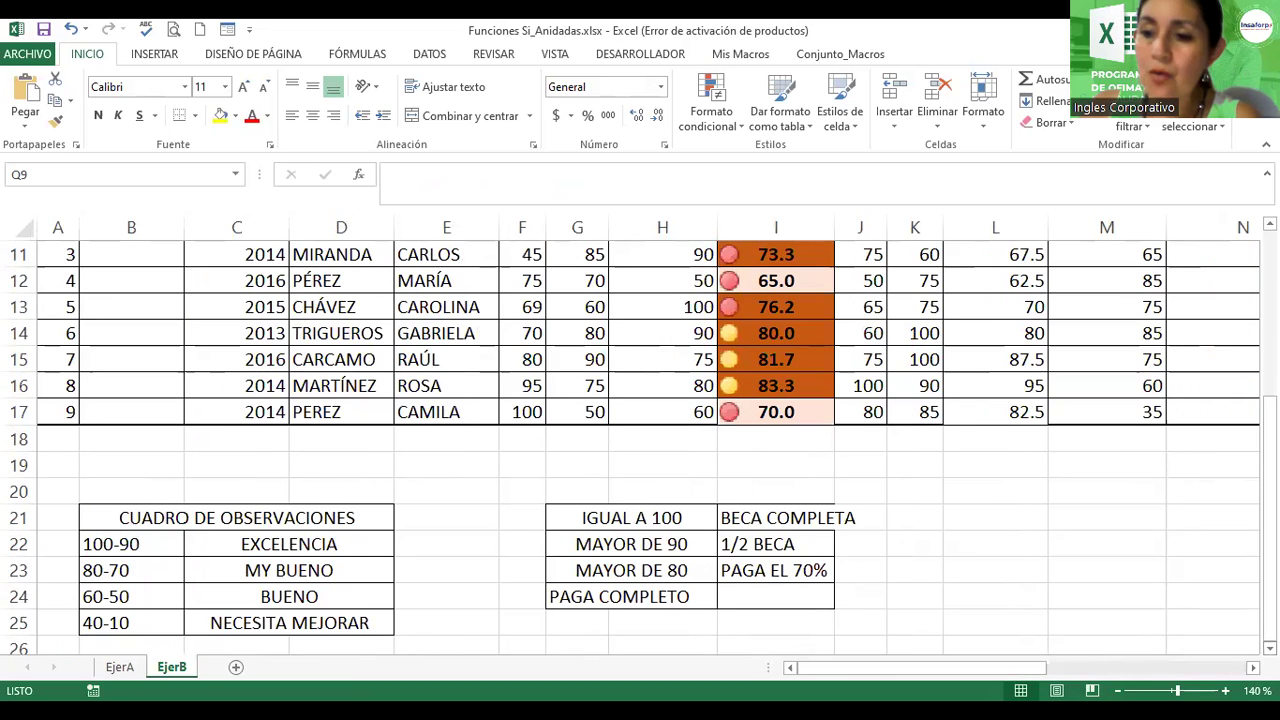
{"action": "scroll", "coordinate": [640, 440], "scroll_direction": "down", "scroll_amount": 2}
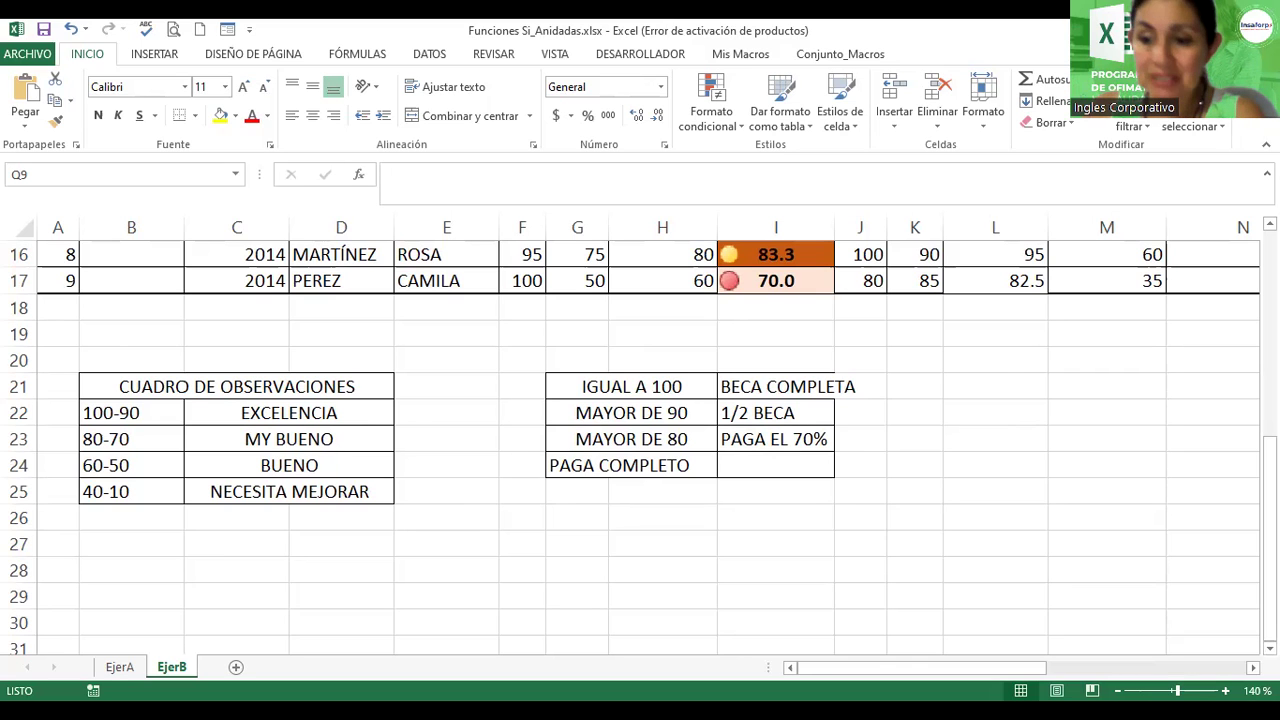
Step: Start an SI formula in Q9 under OBSERVACIÓN ACADÉMICA that tests whether the final average is at least 90 (O9>=90)
{"action": "left_click", "coordinate": [1253, 667]}
{"action": "left_click", "coordinate": [1253, 667]}
{"action": "scroll", "coordinate": [650, 440], "scroll_direction": "right", "scroll_amount": 5}
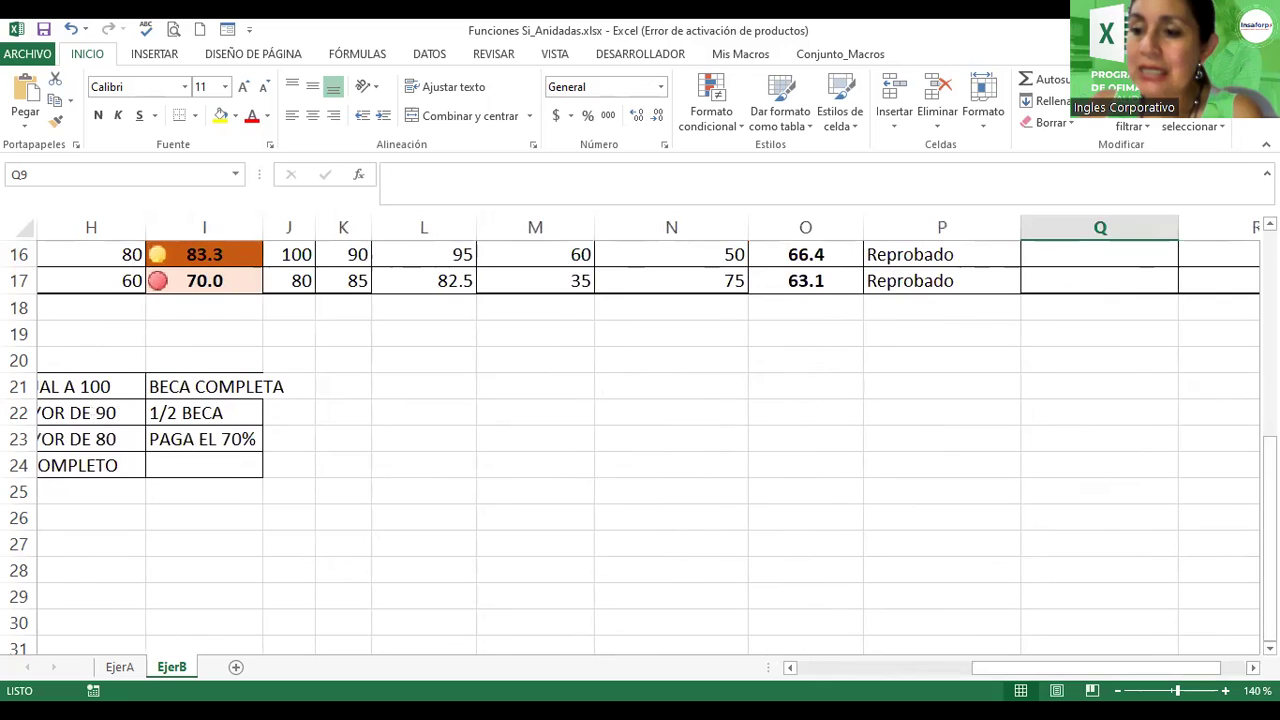
{"action": "scroll", "coordinate": [650, 440], "scroll_direction": "up", "scroll_amount": 4}
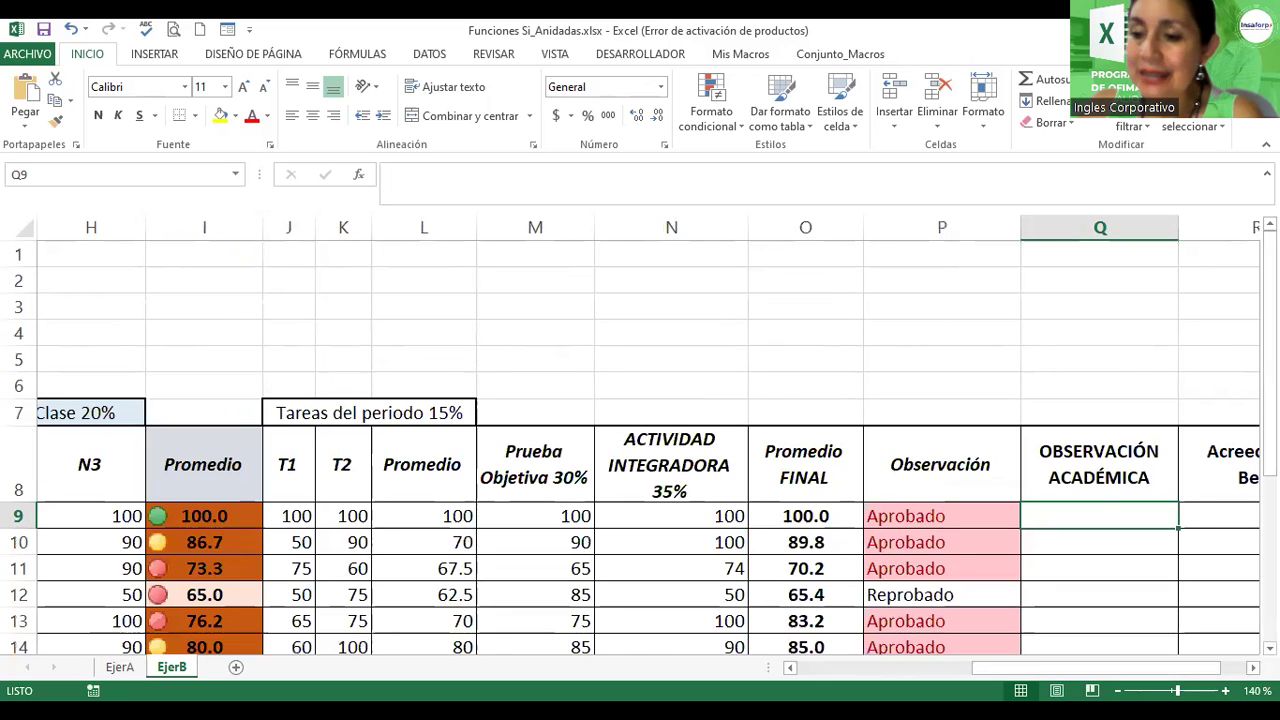
{"action": "scroll", "coordinate": [650, 440], "scroll_direction": "up", "scroll_amount": 1}
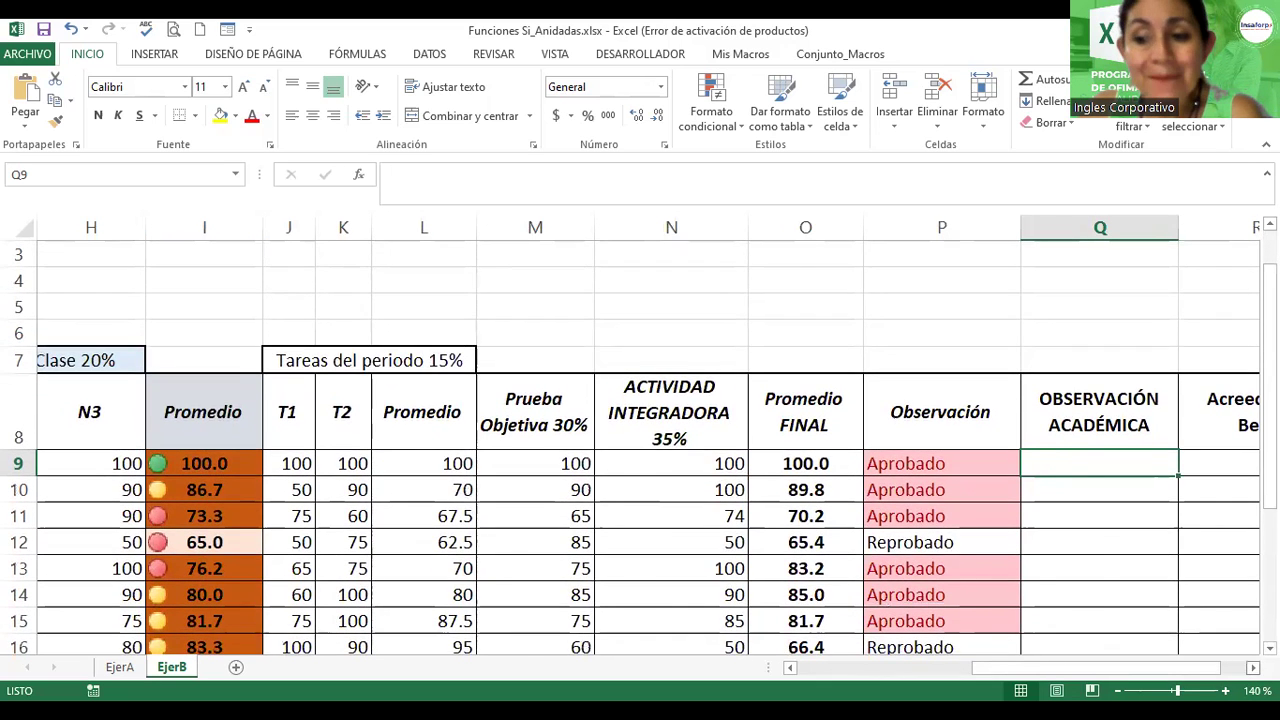
{"action": "scroll", "coordinate": [650, 440], "scroll_direction": "right", "scroll_amount": 2}
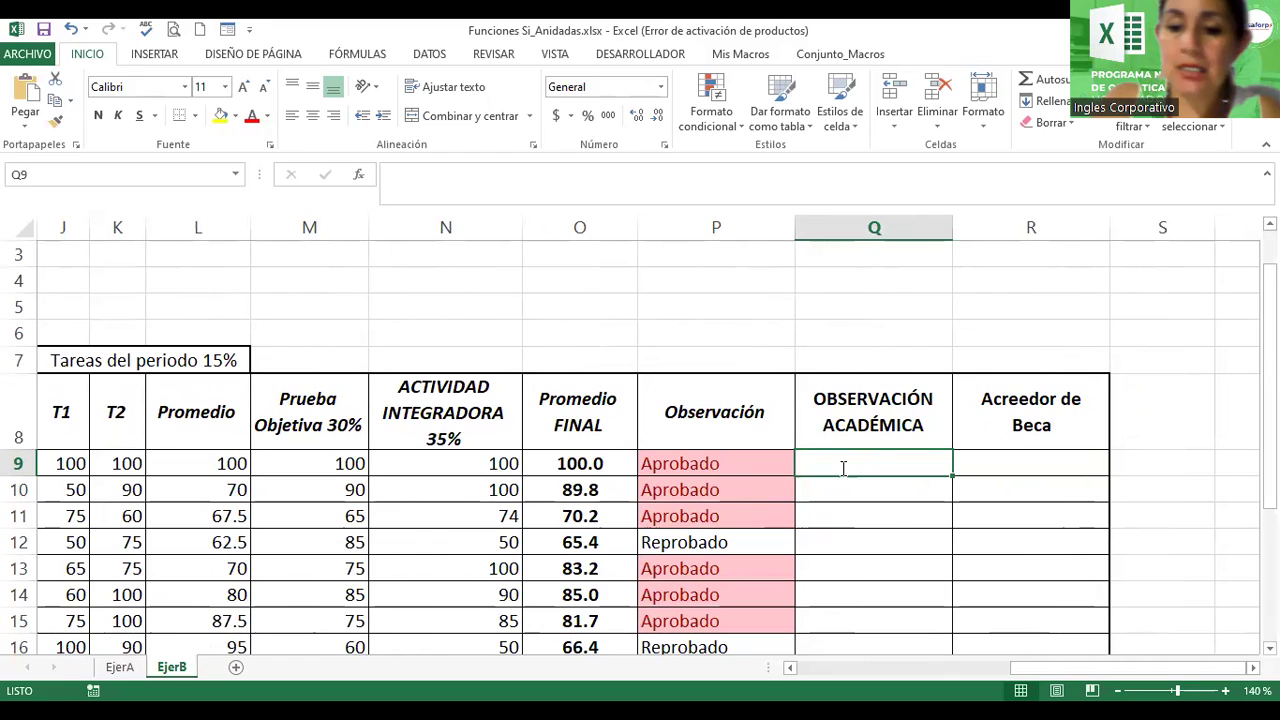
{"action": "type", "text": "=si("}
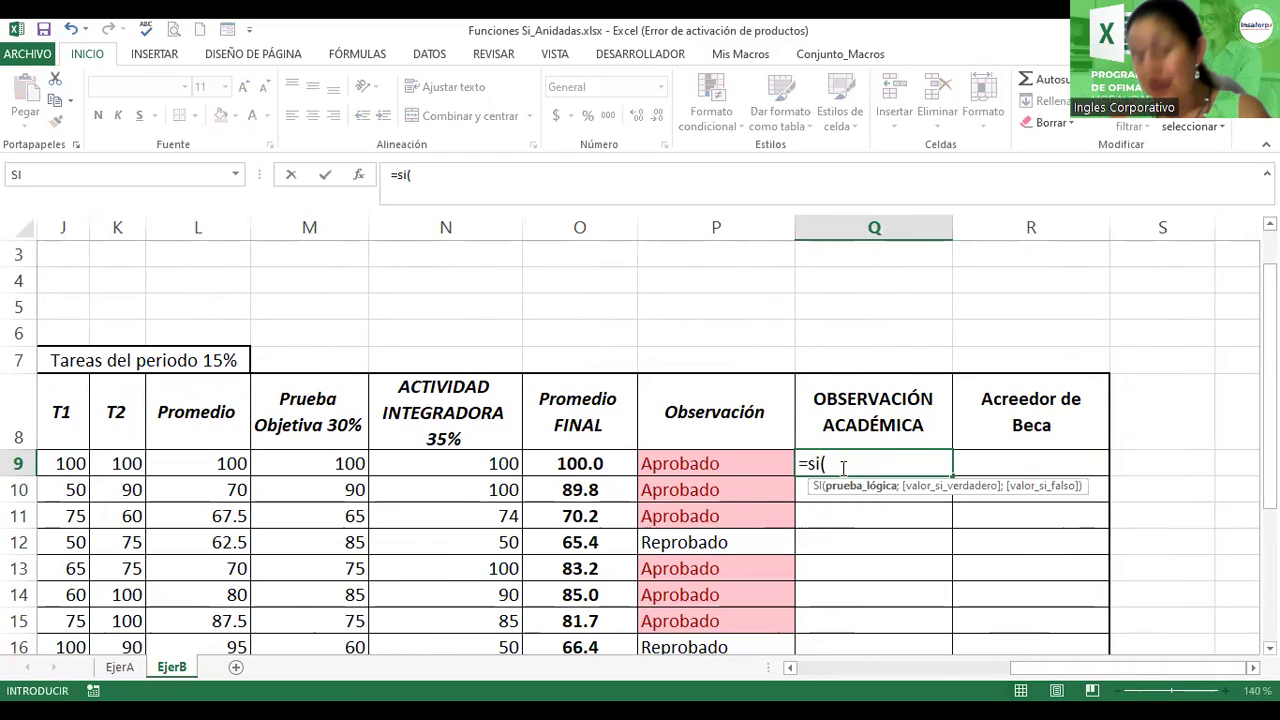
{"action": "left_click", "coordinate": [592, 465]}
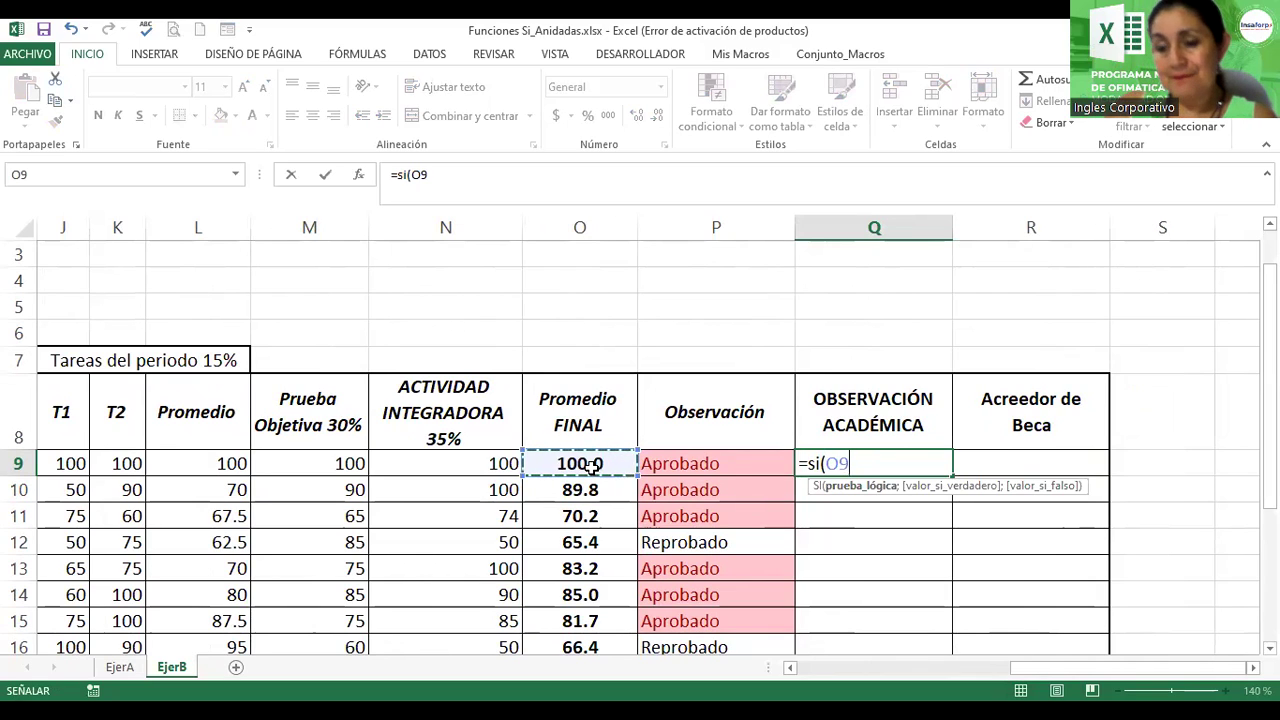
{"action": "type", "text": ">"}
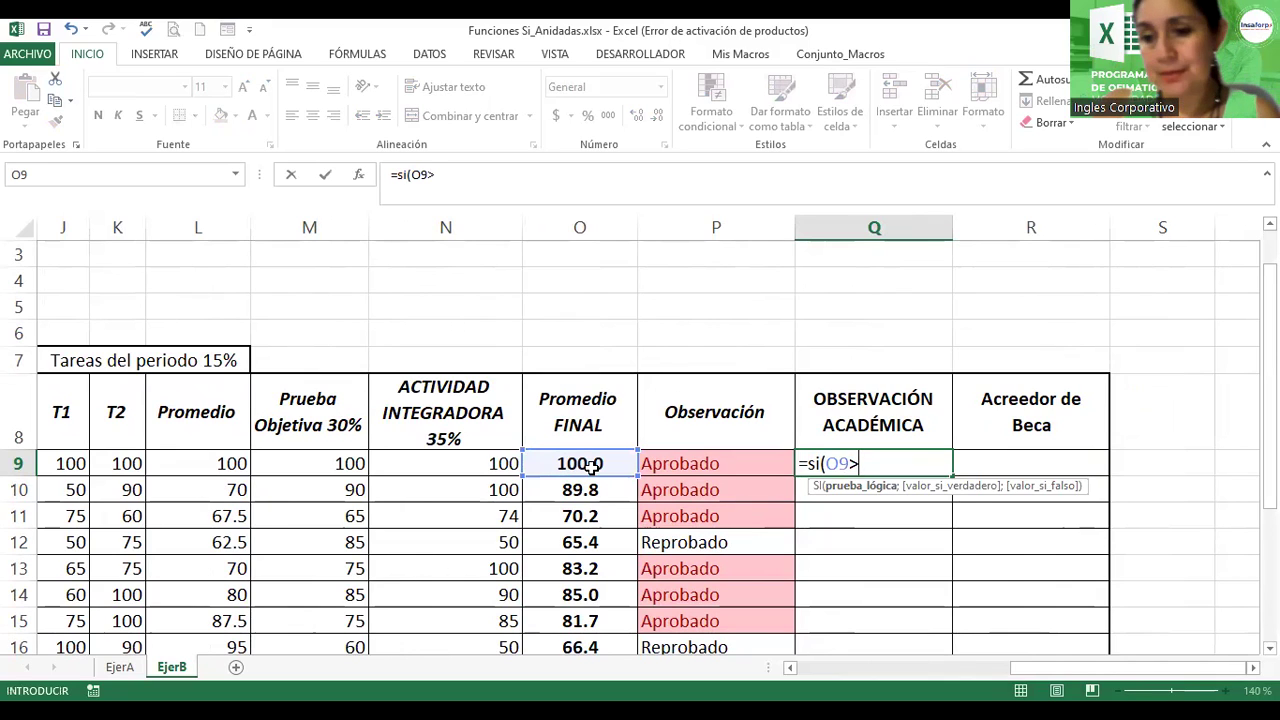
{"action": "type", "text": "=9"}
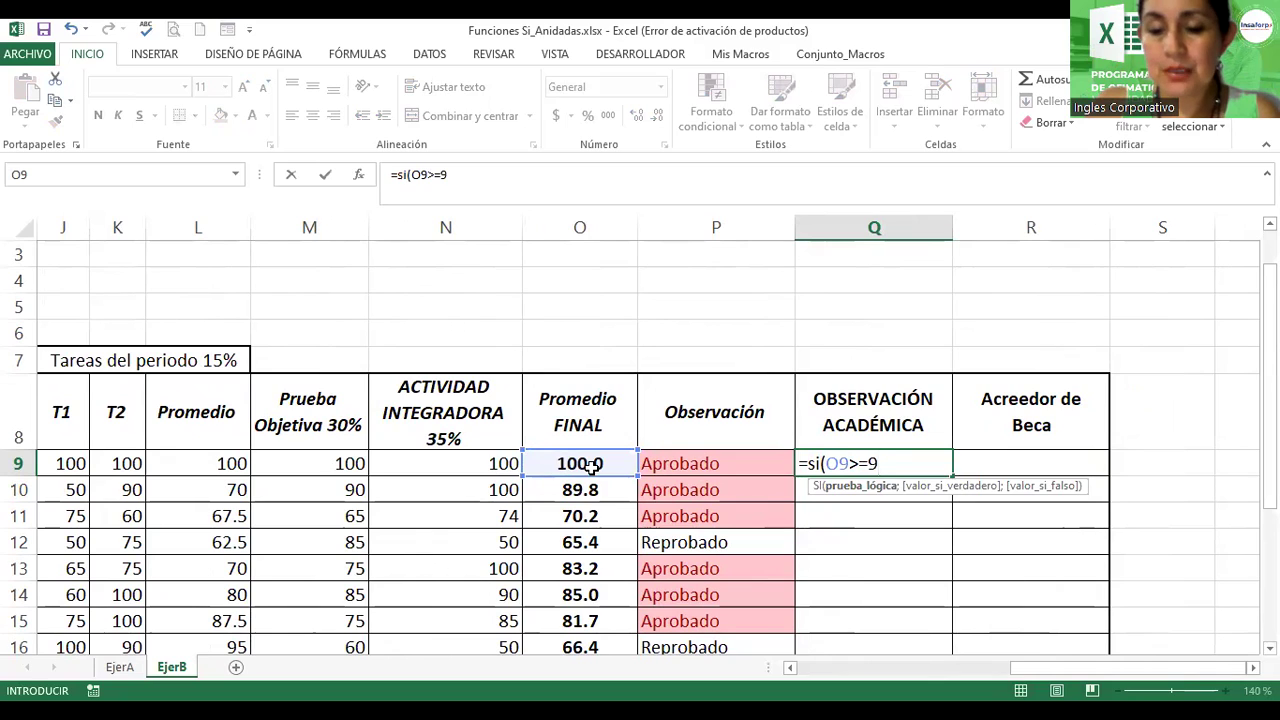
{"action": "type", "text": "0"}
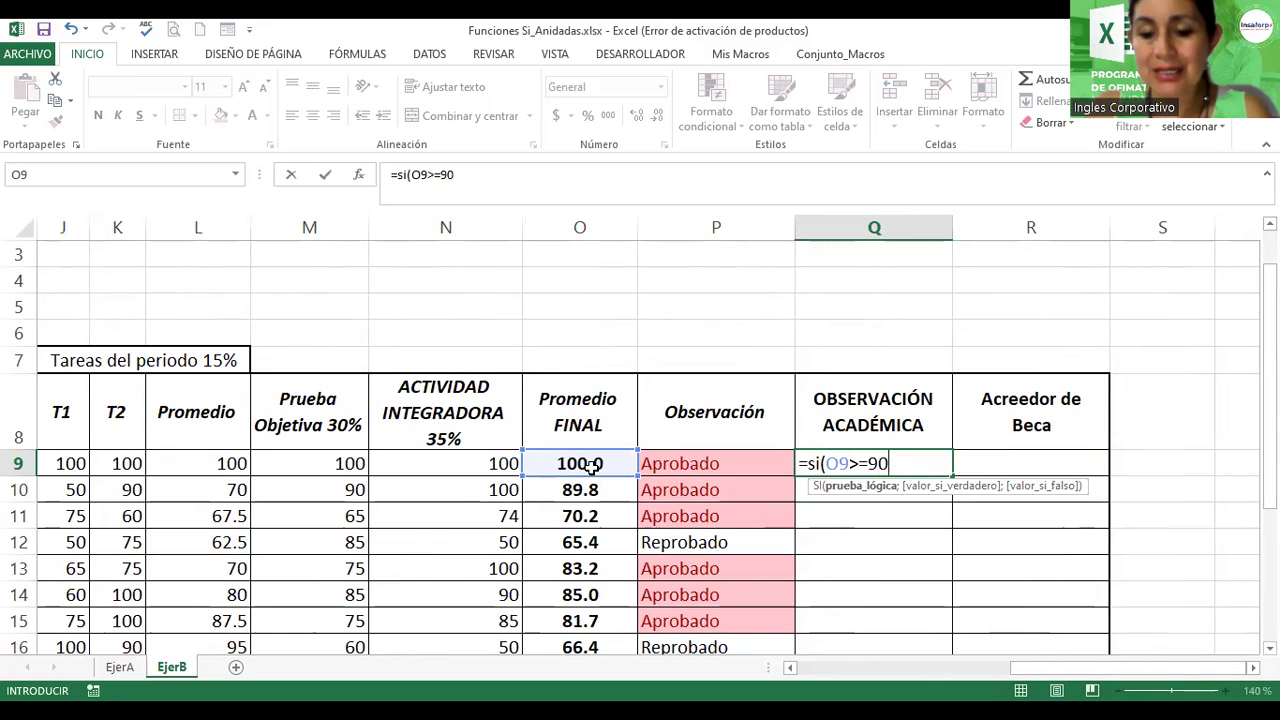
Step: Set "Excelente" as the true result of the O9>=90 test in Q9's formula
{"action": "type", "text": ";\"E"}
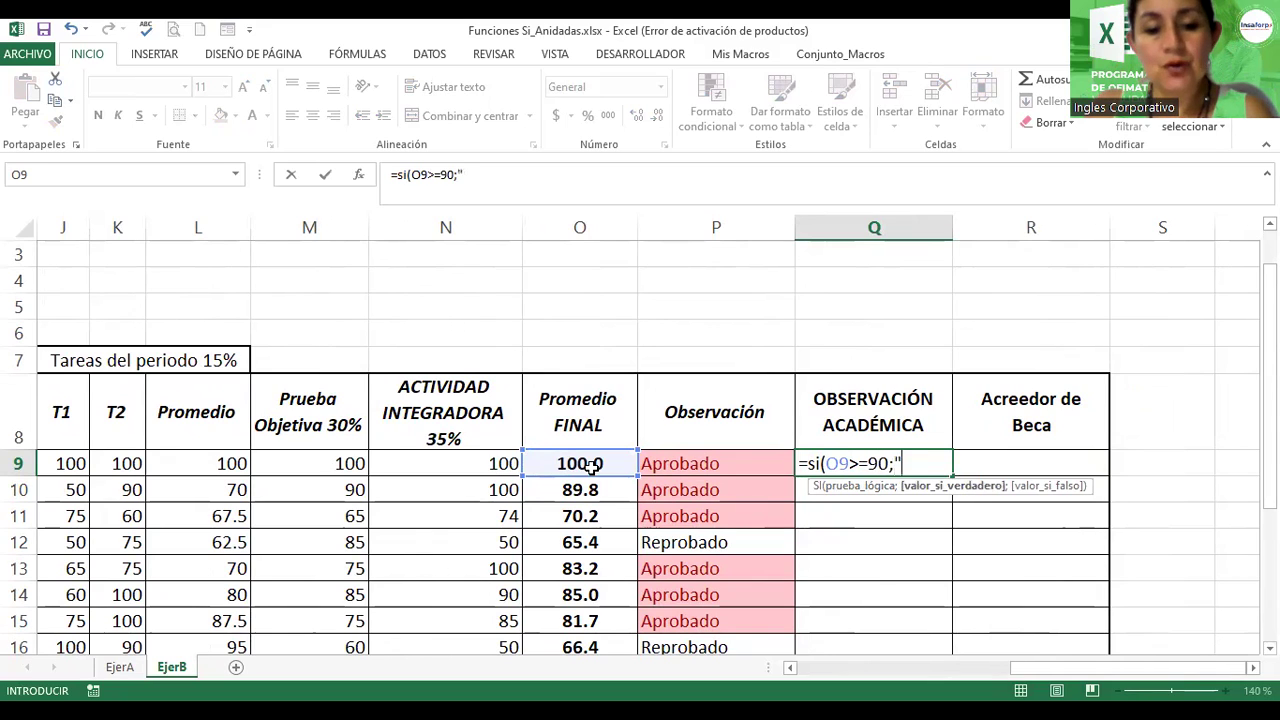
{"action": "type", "text": "xce"}
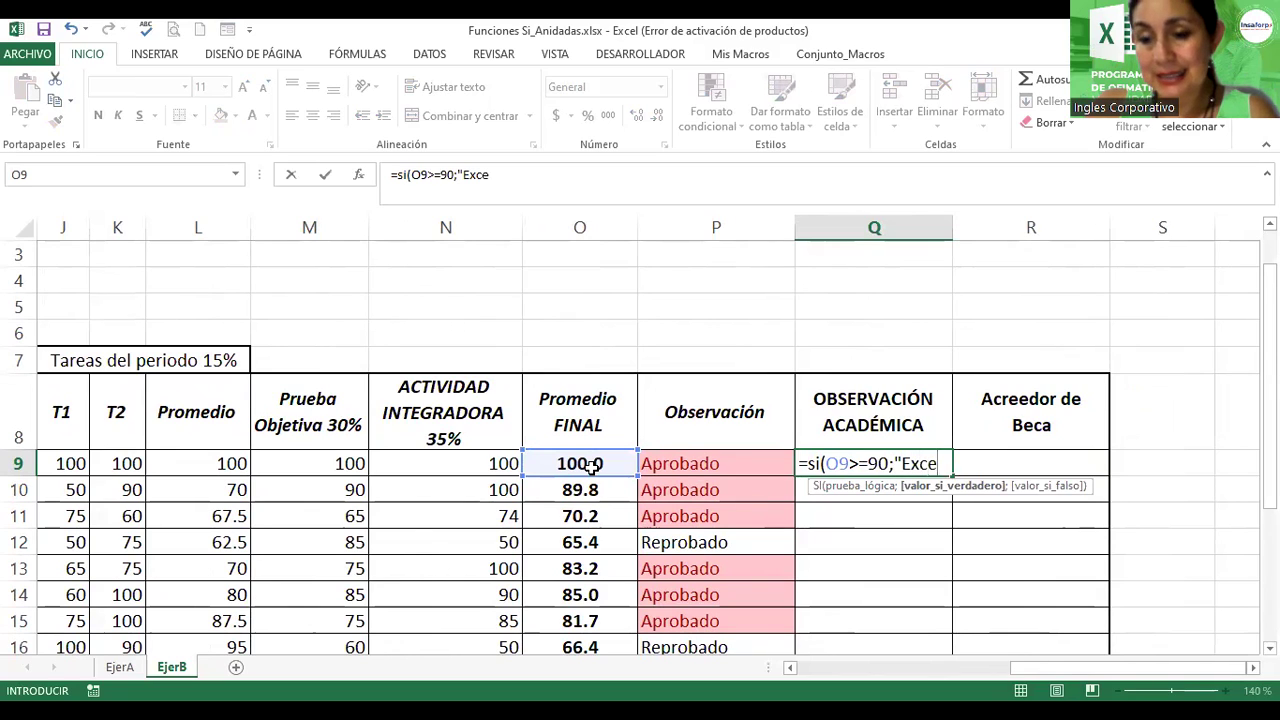
{"action": "type", "text": "lencia"}
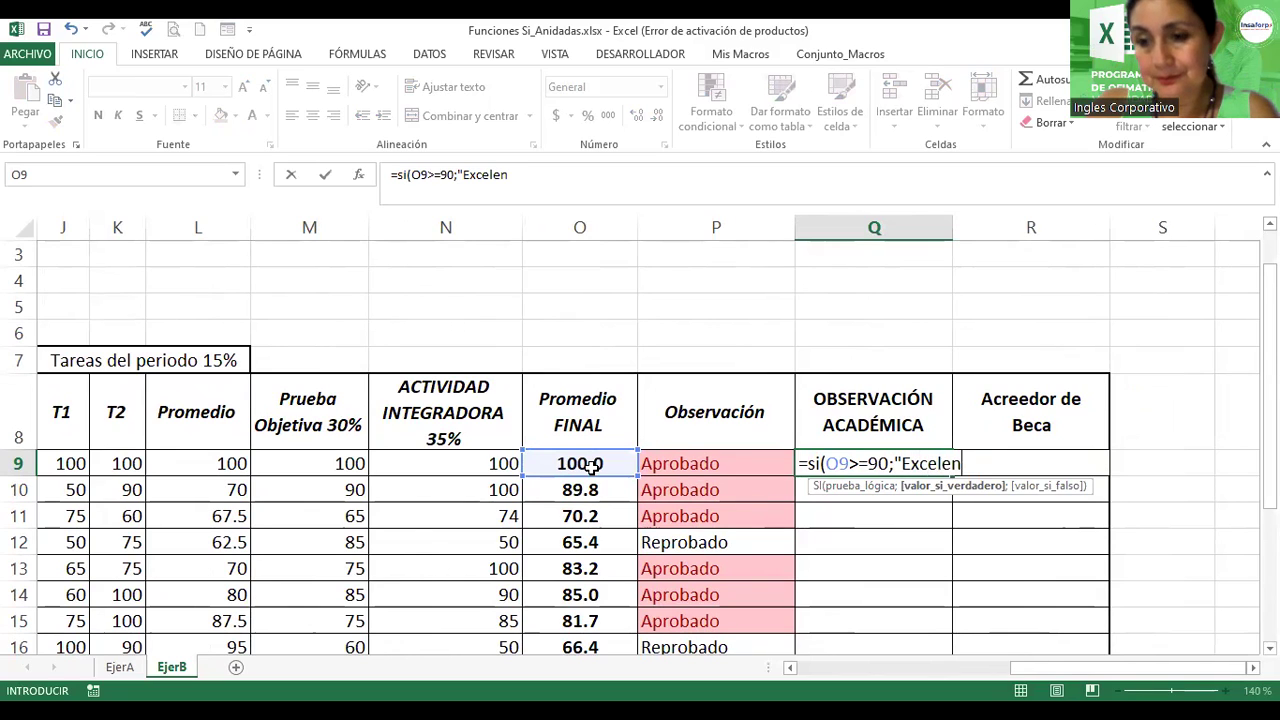
{"action": "key", "text": "BackSpace"}
{"action": "key", "text": "BackSpace"}
{"action": "key", "text": "BackSpace"}
{"action": "type", "text": "te\""}
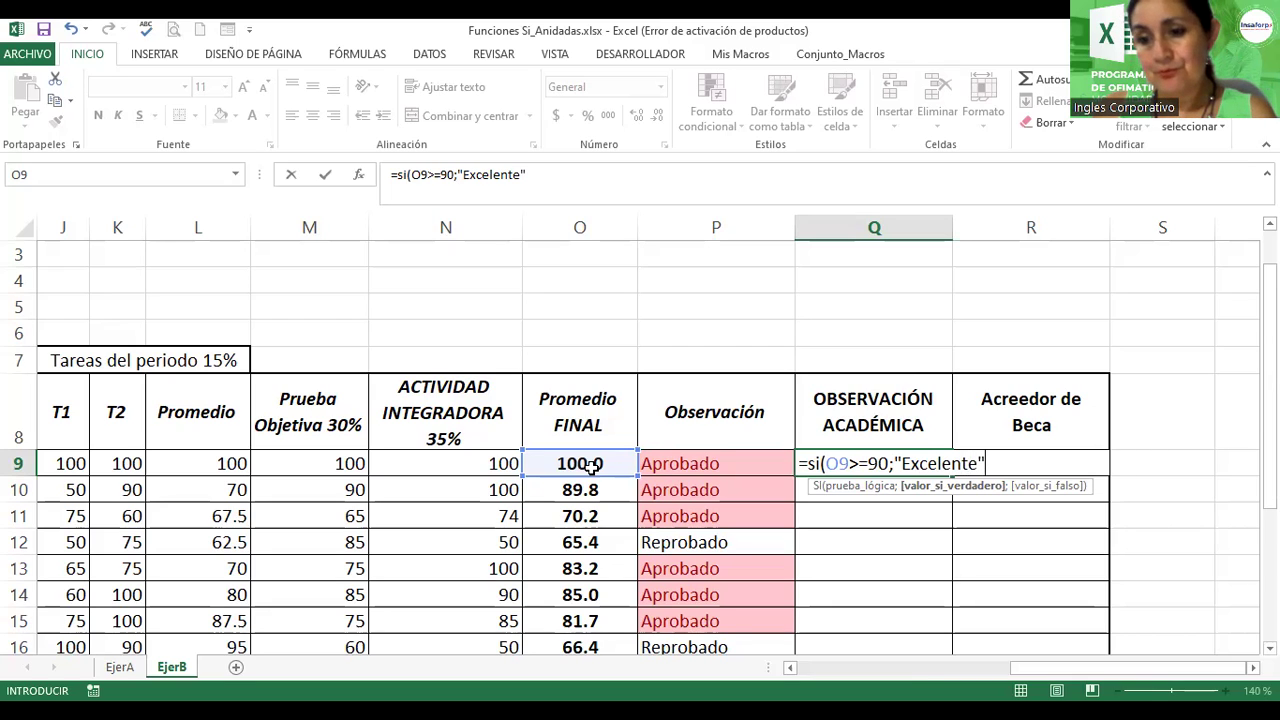
Step: Nest a second SI as the false result in Q9, testing O9>=70 with "Muy Bueno" as its true result
{"action": "type", "text": ";"}
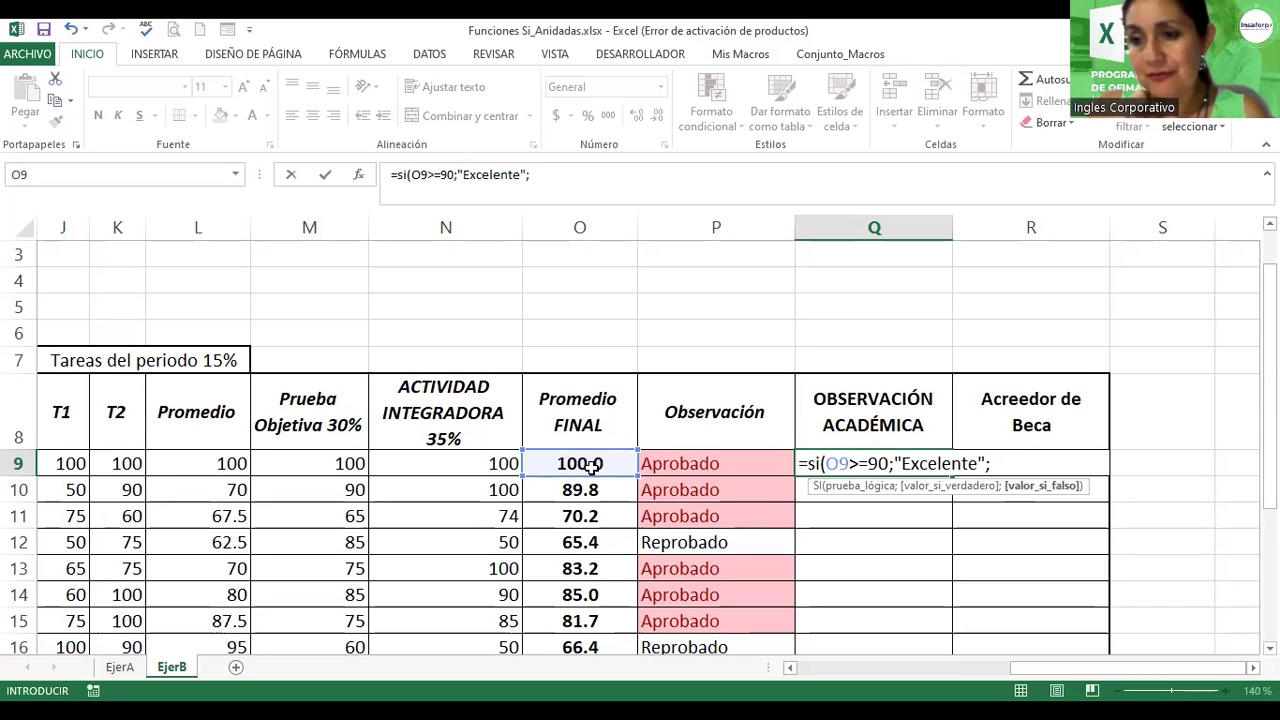
{"action": "type", "text": "si"}
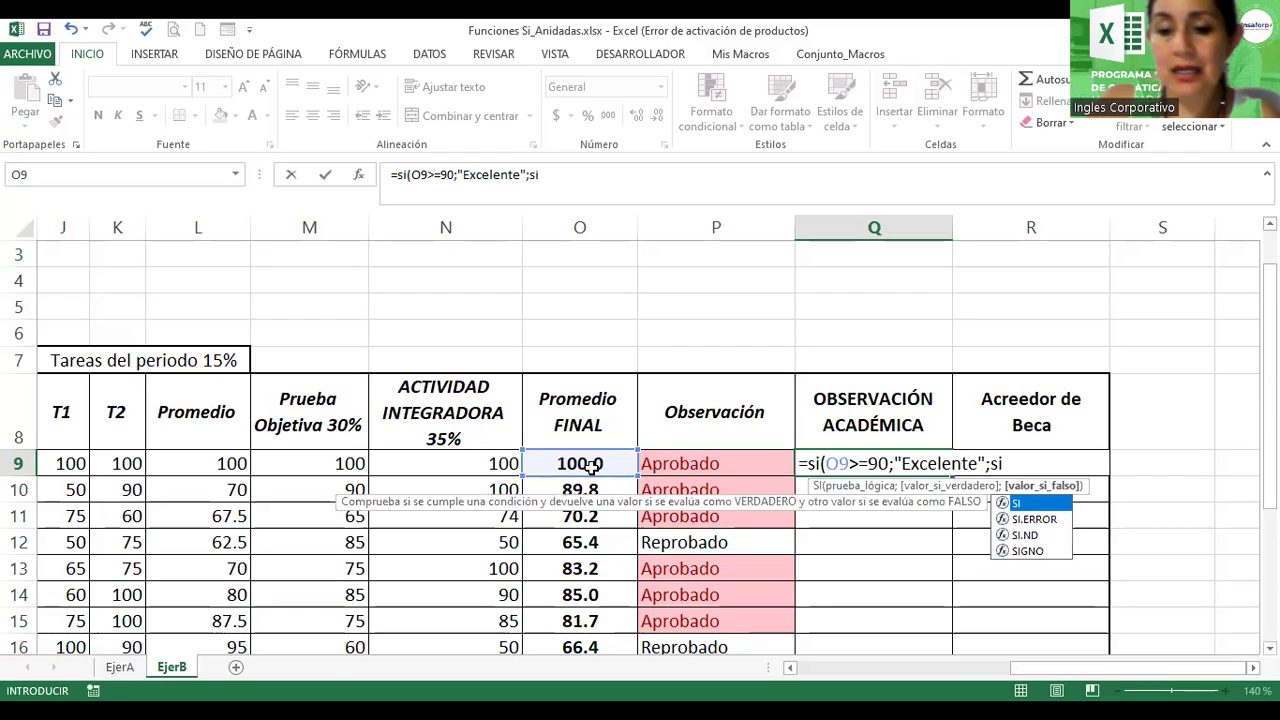
{"action": "type", "text": "("}
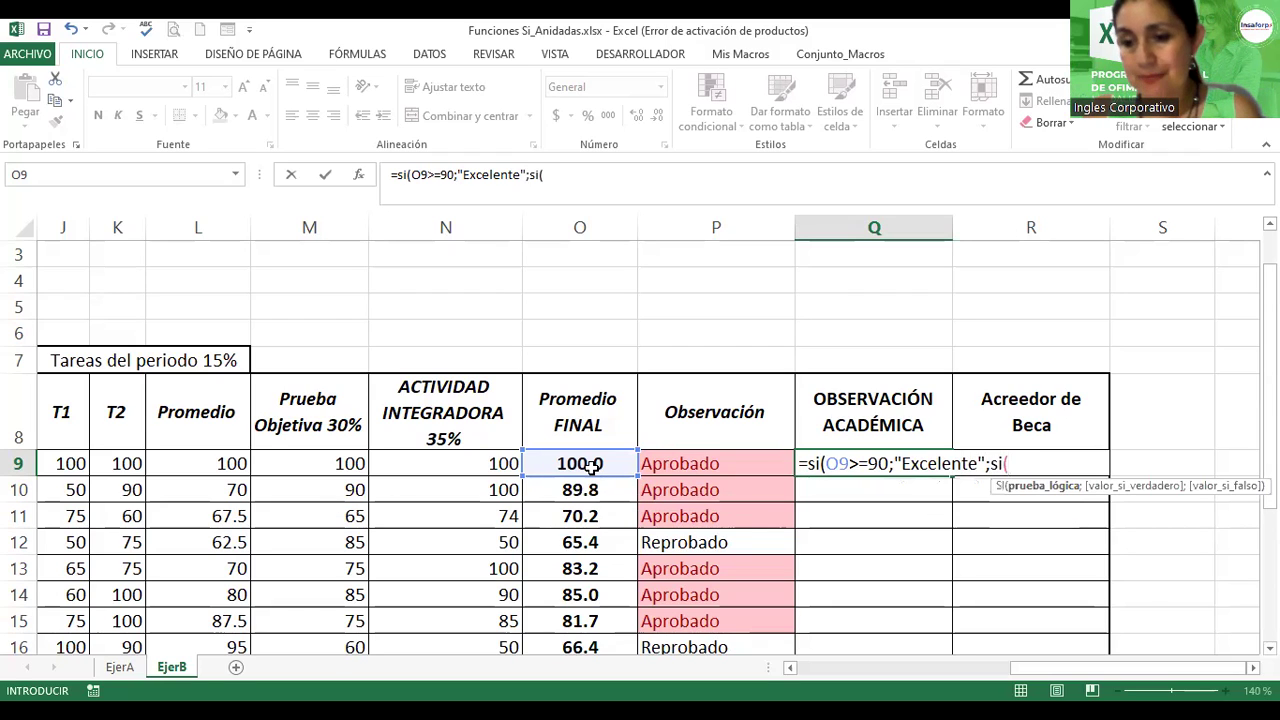
{"action": "left_click", "coordinate": [590, 465]}
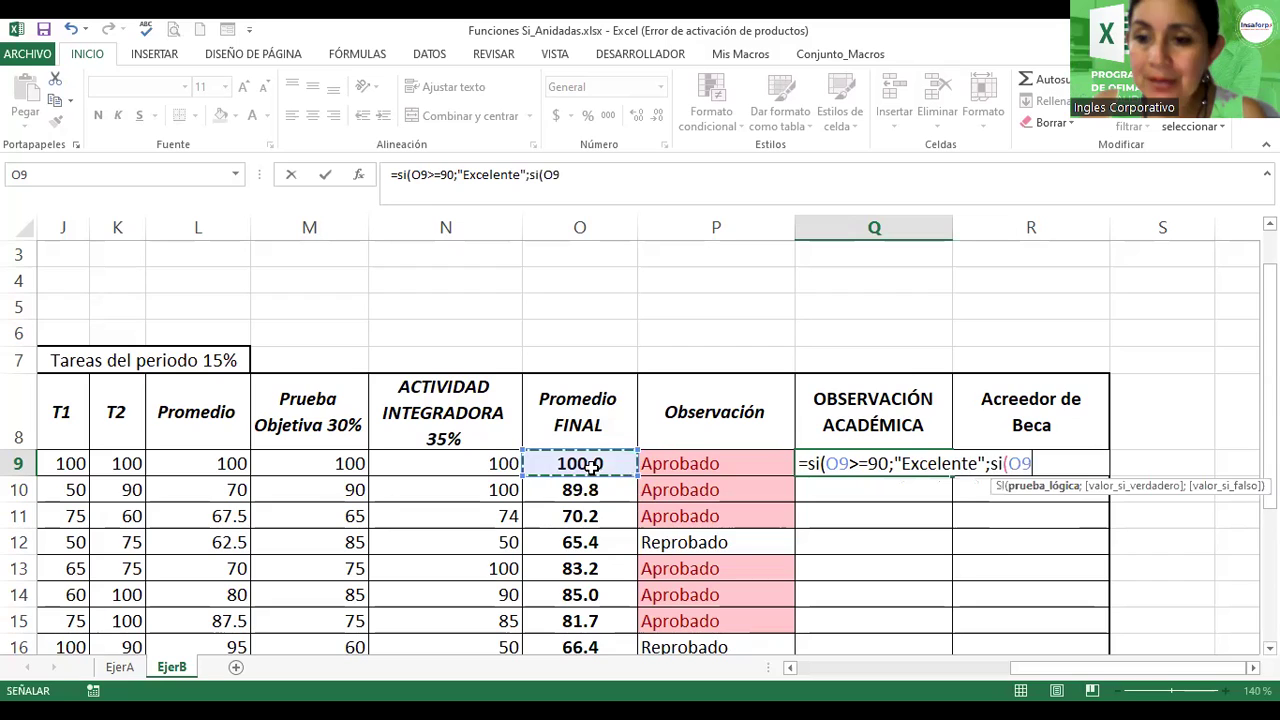
{"action": "type", "text": ">="}
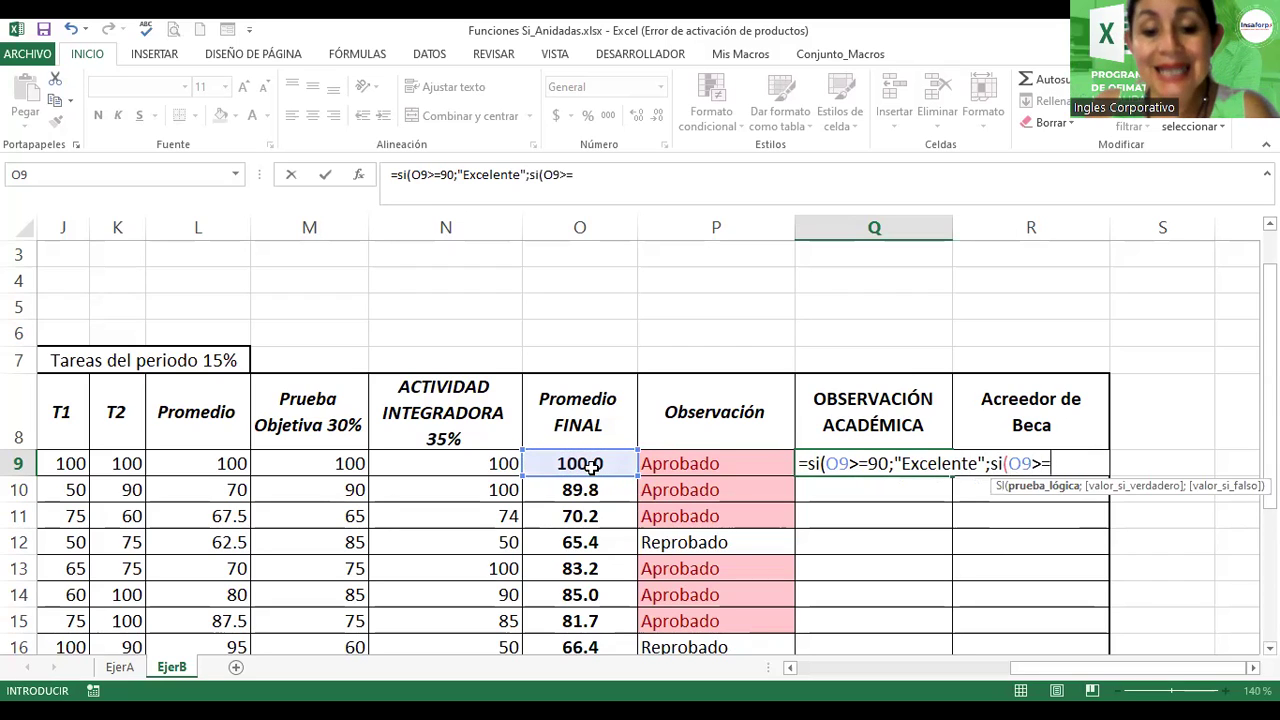
{"action": "type", "text": "70"}
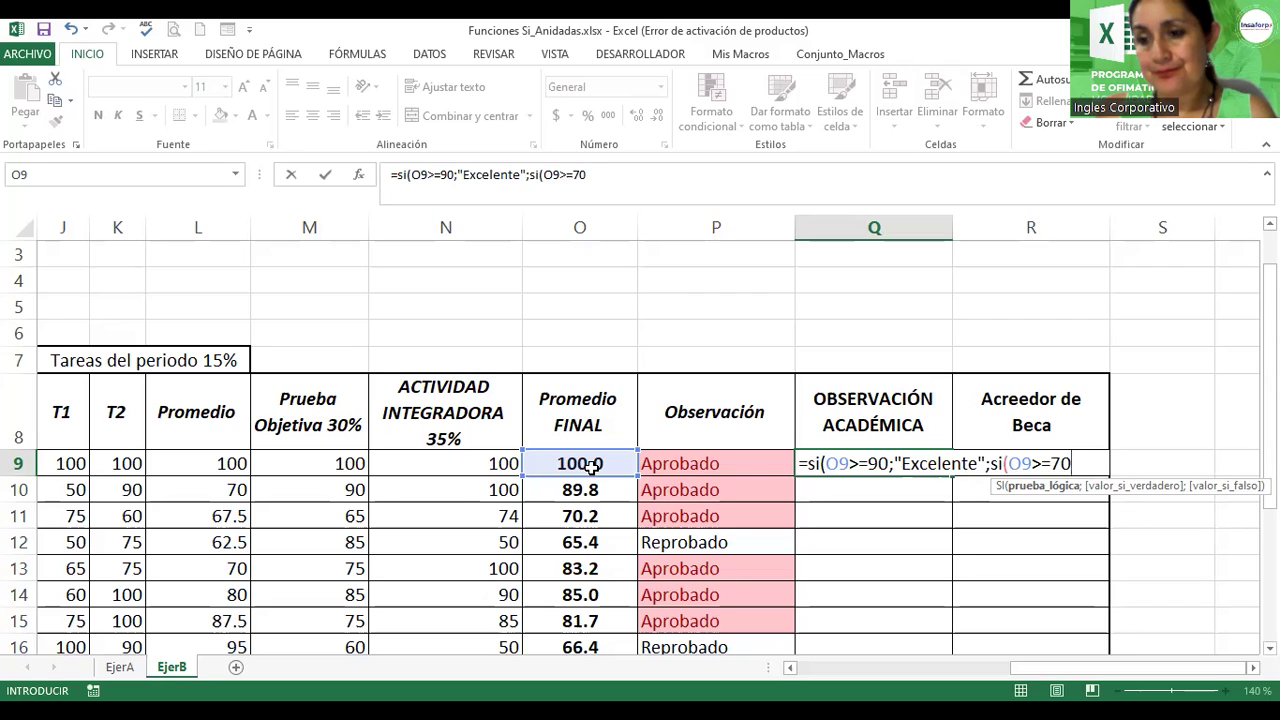
{"action": "type", "text": ";\"Muy Bueno\";"}
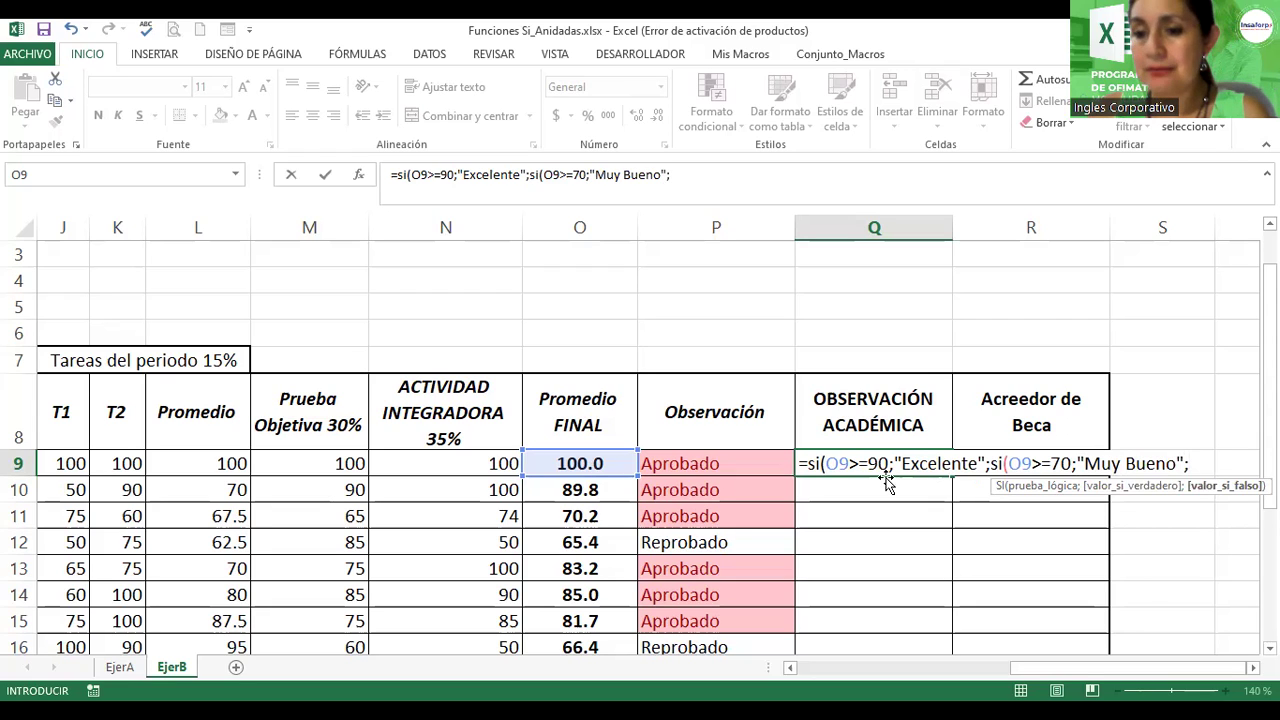
Step: Nest a third SI in Q9's formula that tests O9>=50 and returns "Bueno" when true
{"action": "left_click", "coordinate": [1252, 667]}
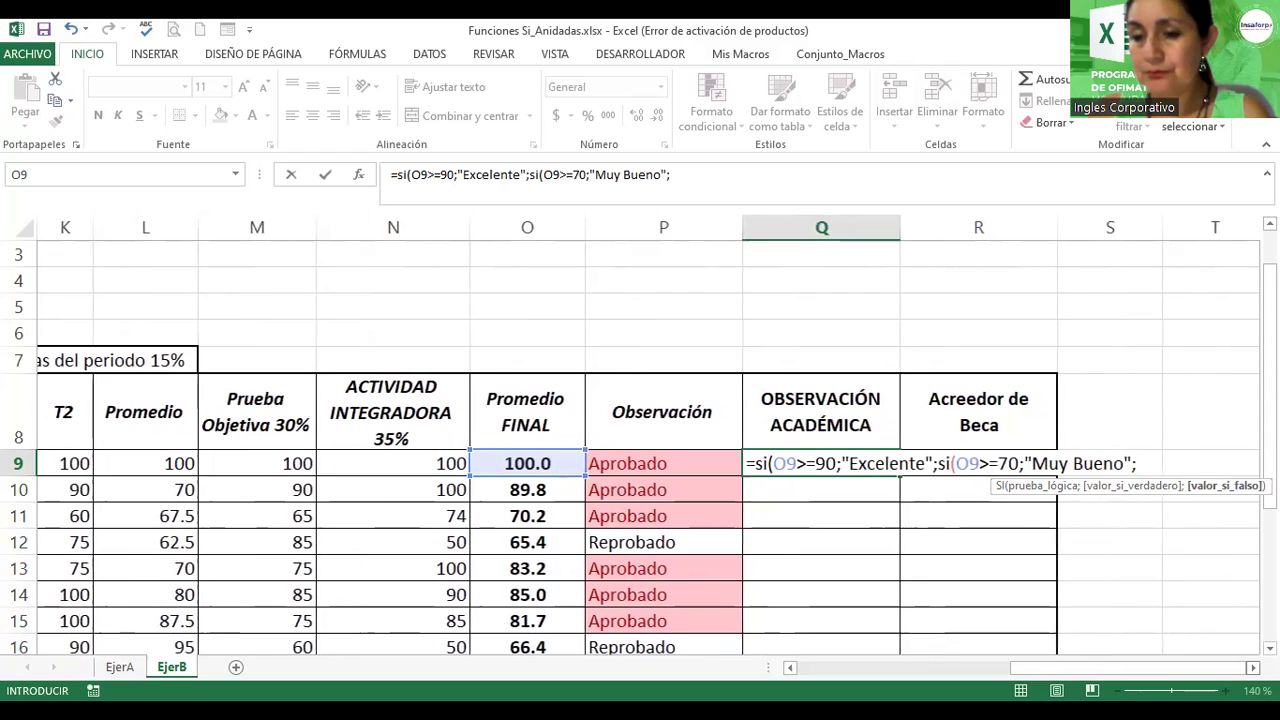
{"action": "left_click", "coordinate": [1252, 667]}
{"action": "left_click", "coordinate": [1252, 667]}
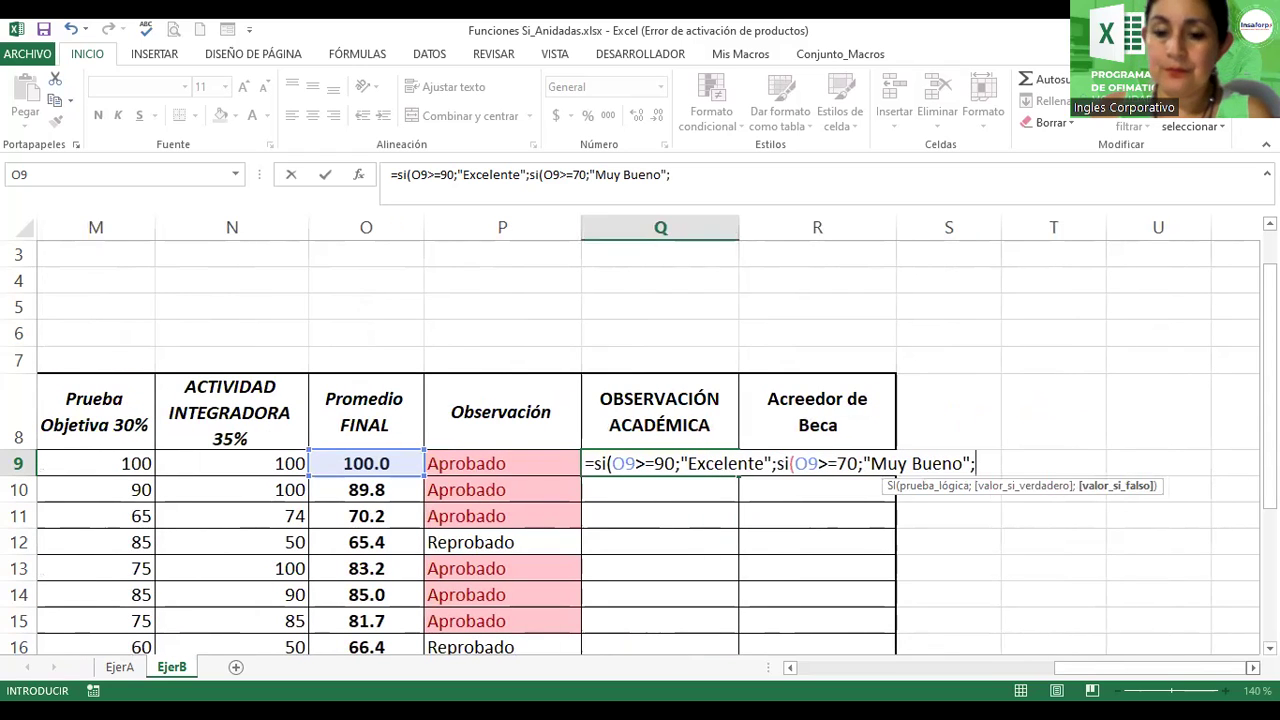
{"action": "left_click", "coordinate": [375, 460]}
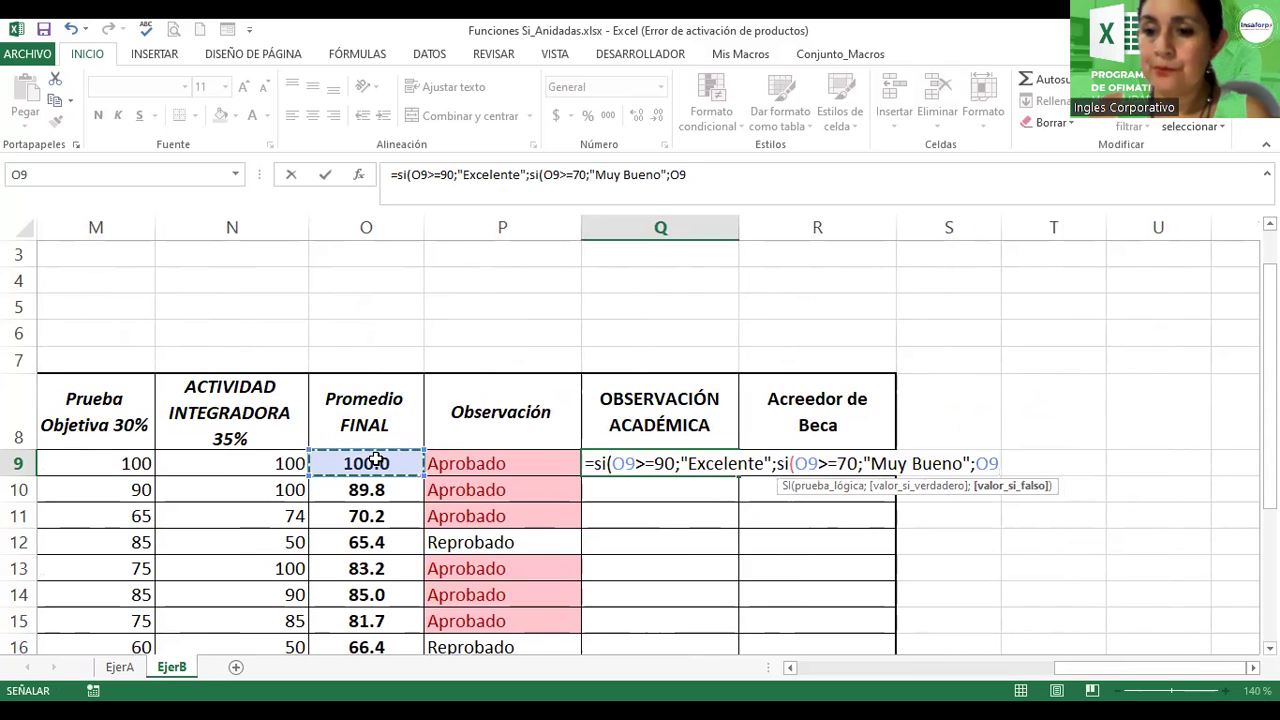
{"action": "key", "text": "BackSpace"}
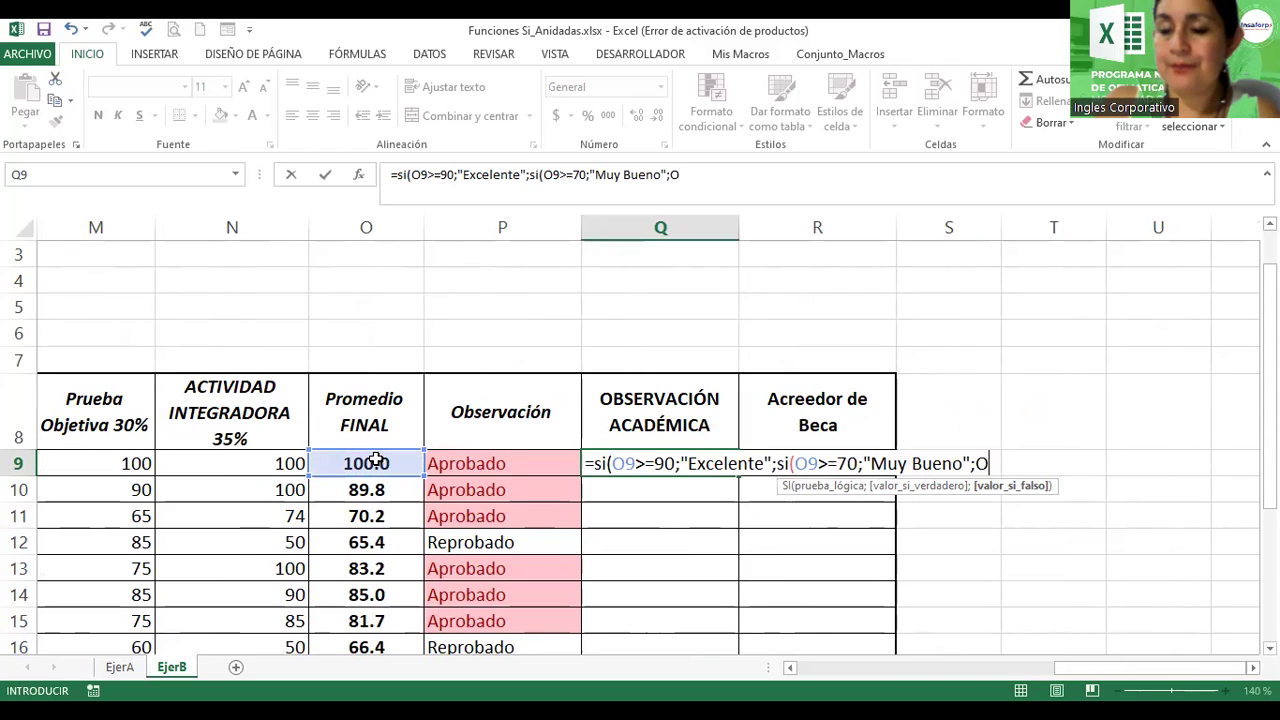
{"action": "key", "text": "BackSpace"}
{"action": "type", "text": "si("}
{"action": "left_click", "coordinate": [345, 462]}
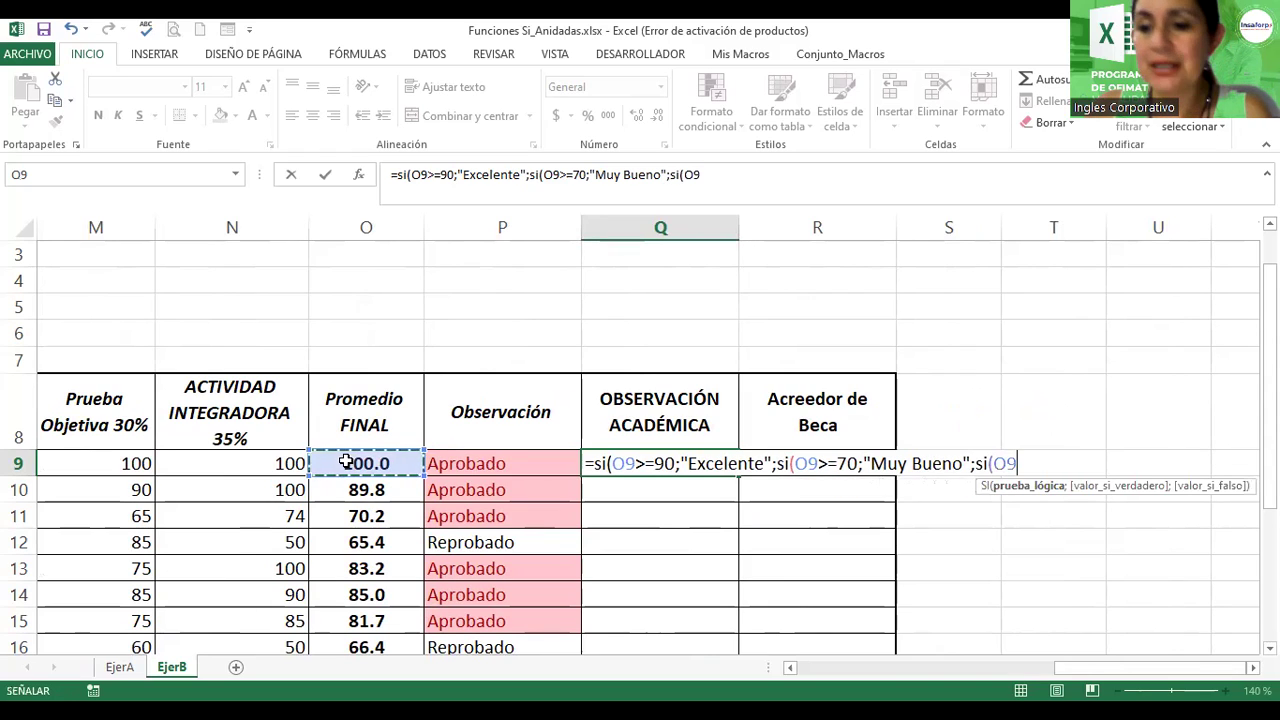
{"action": "type", "text": ">="}
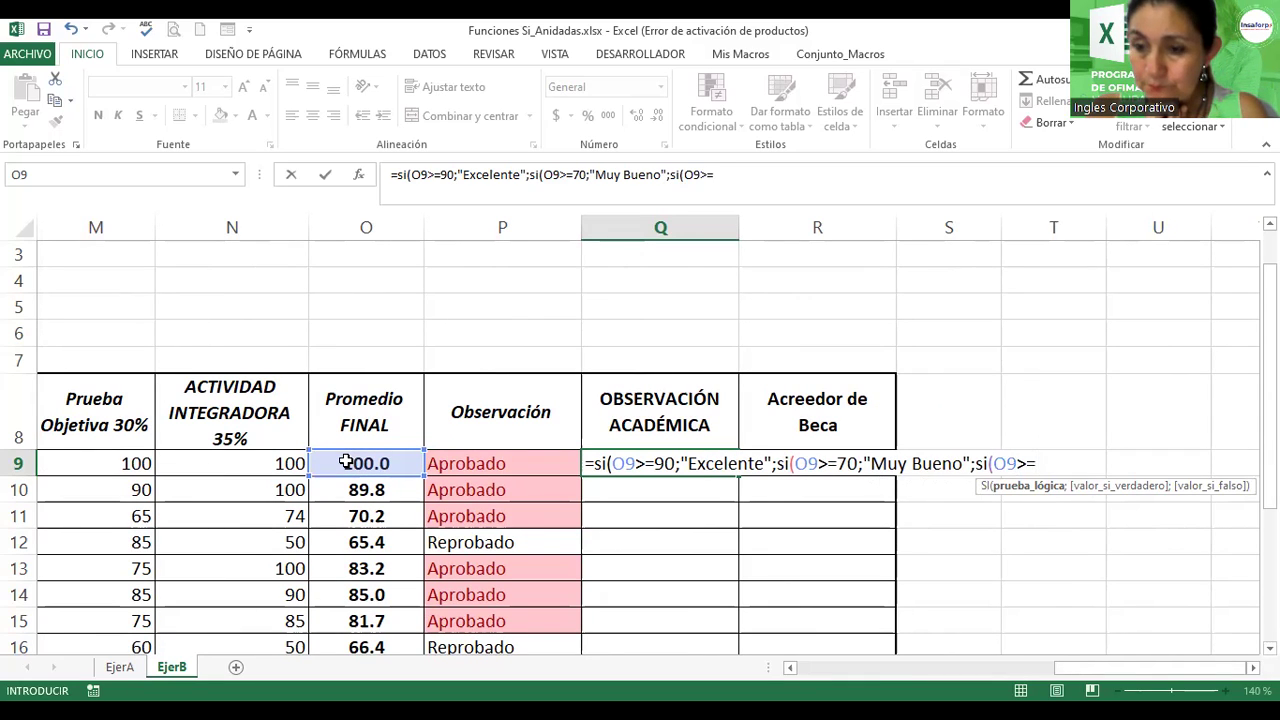
{"action": "type", "text": "50"}
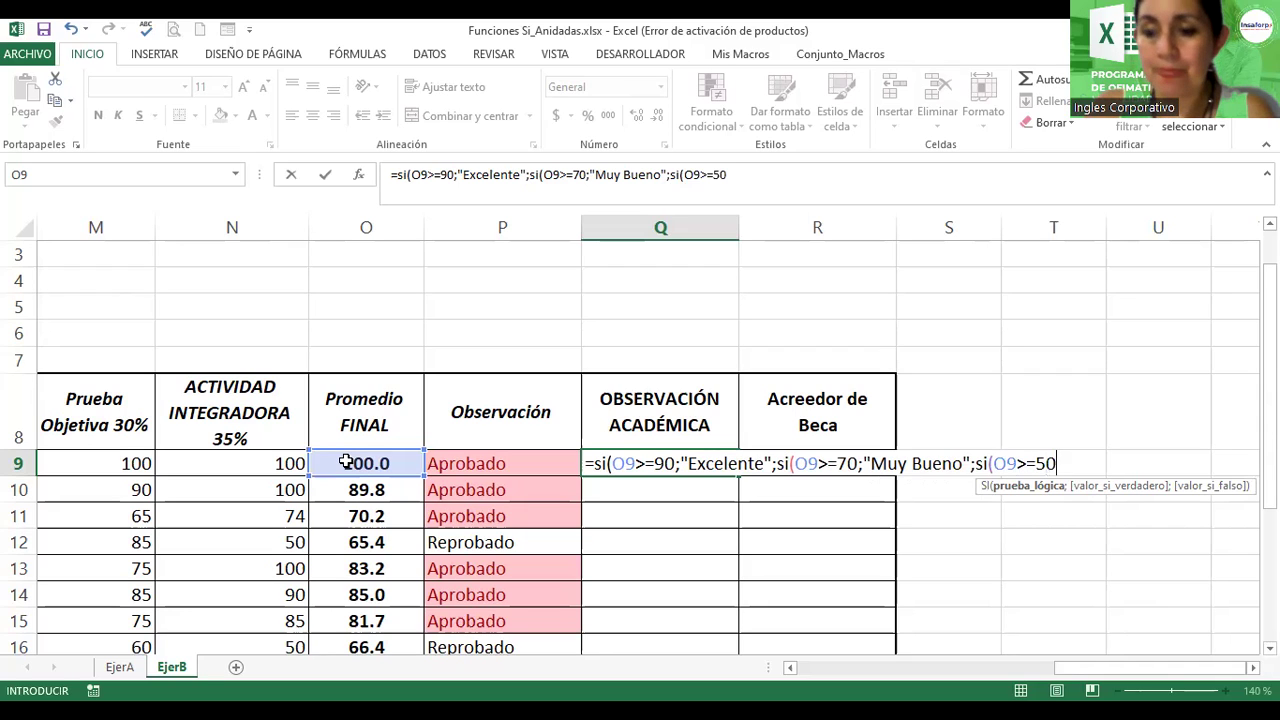
{"action": "type", "text": ";\"B"}
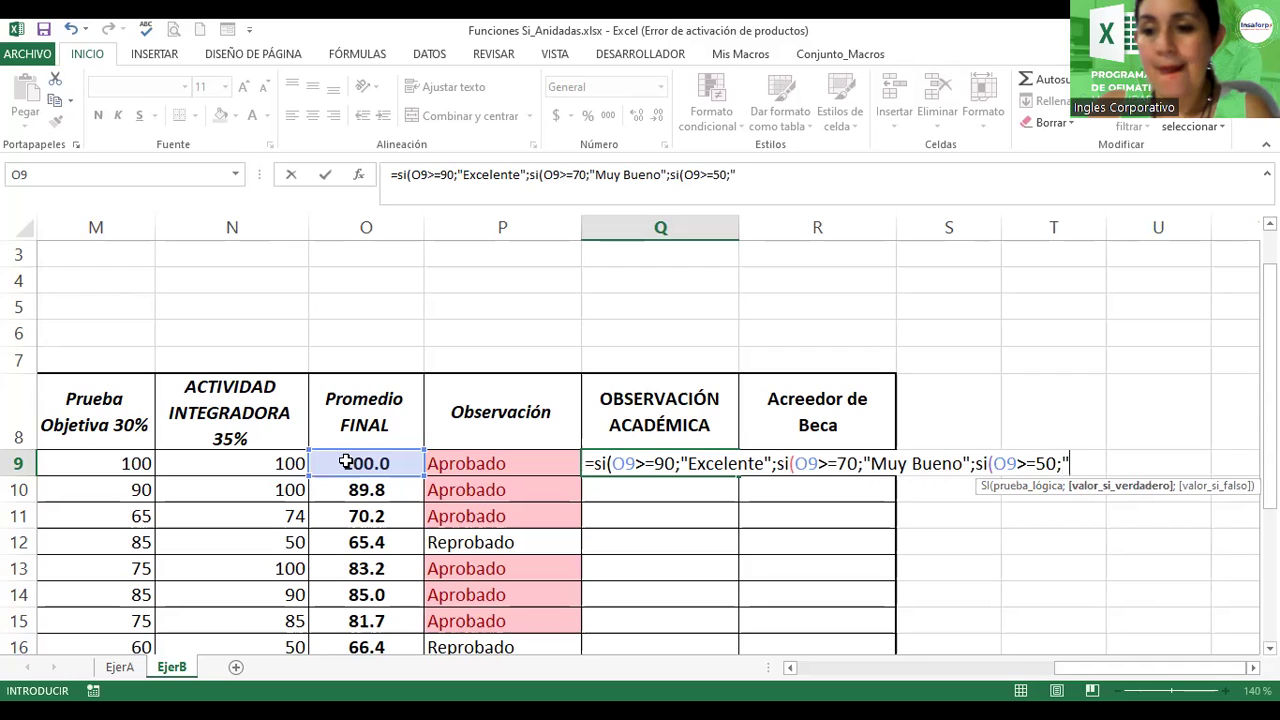
{"action": "type", "text": "ueno\""}
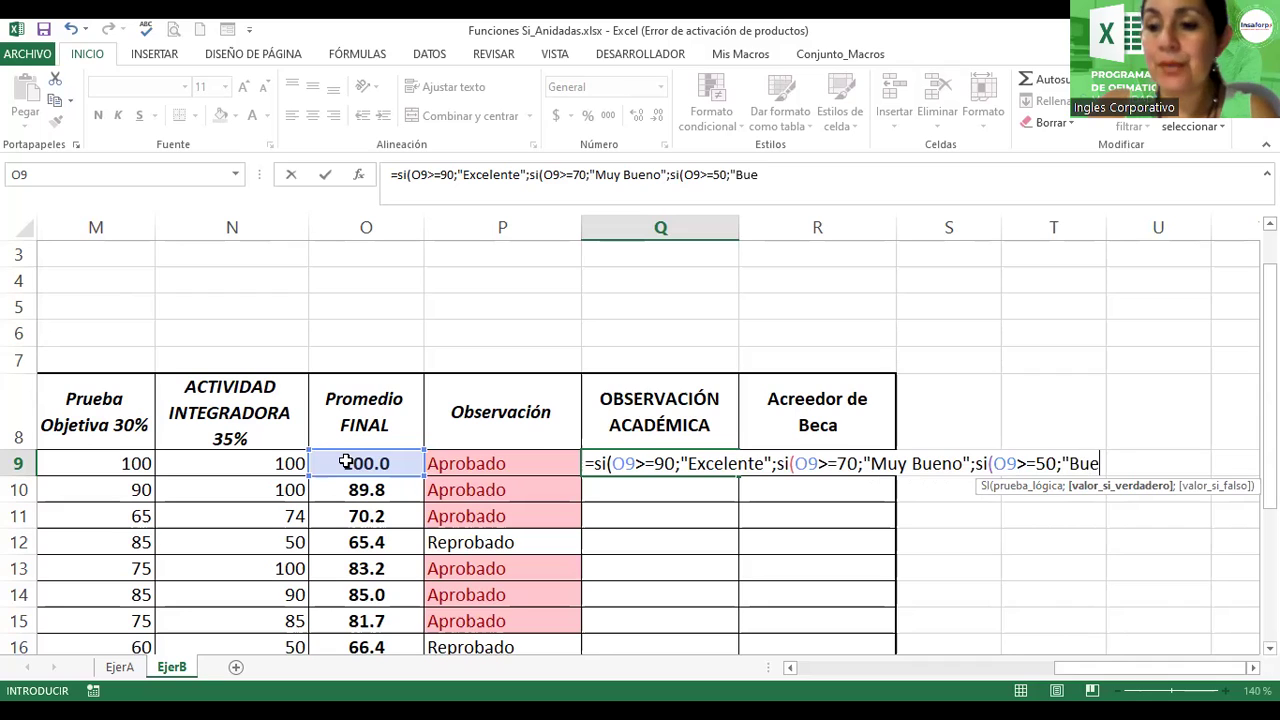
Step: Add "Necesita Mejorar" as the final false result in Q9, close all three SI functions and check their parentheses
{"action": "type", "text": ";"}
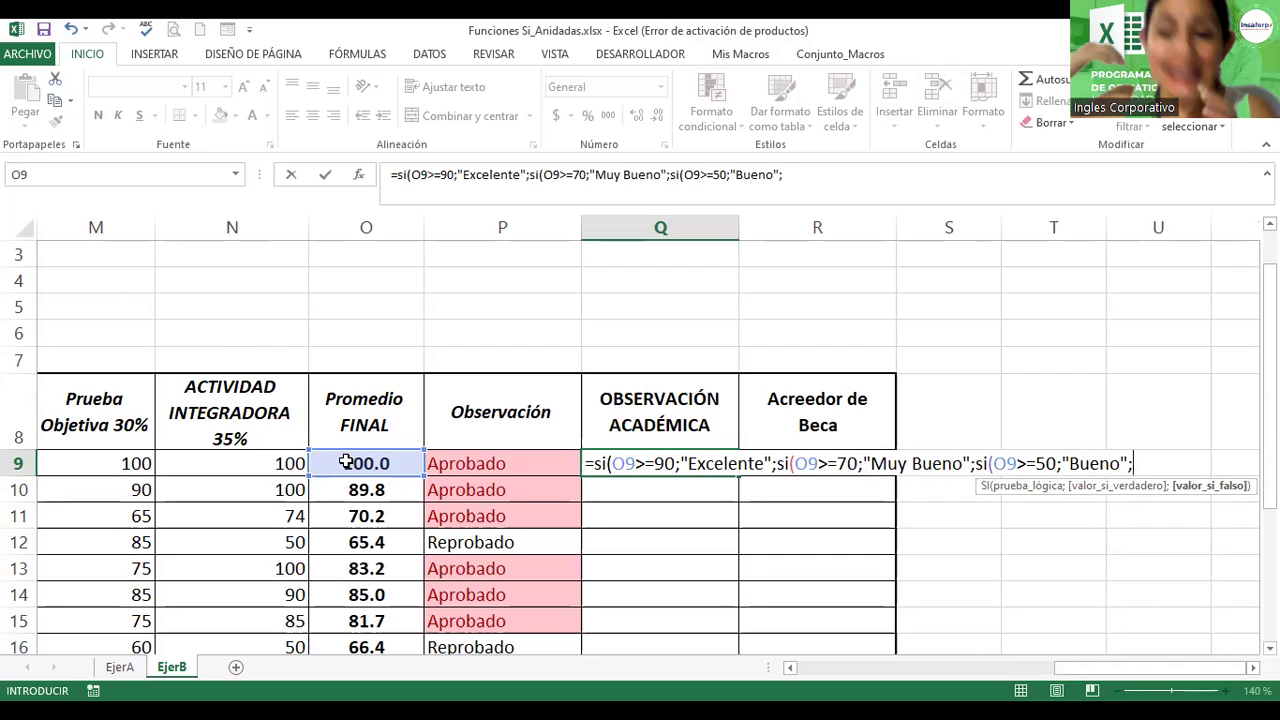
{"action": "type", "text": "\"Necesita Mejo"}
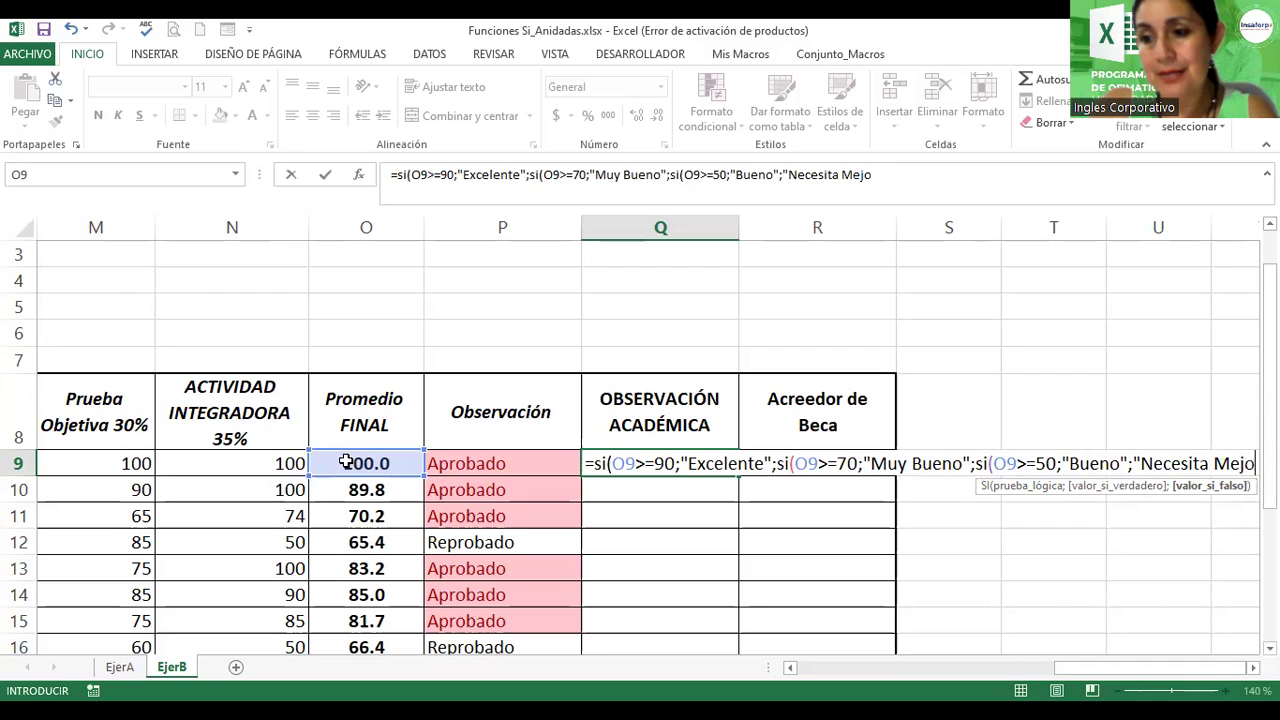
{"action": "type", "text": "rar\"))"}
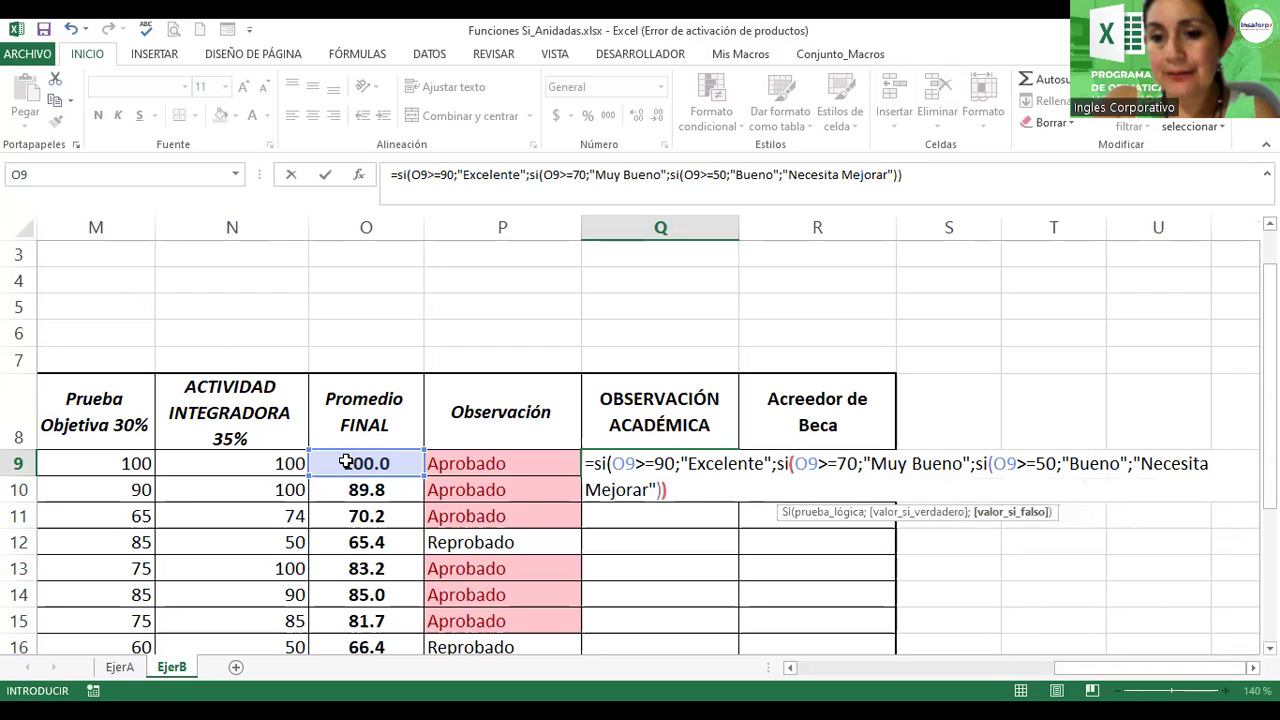
{"action": "type", "text": ")"}
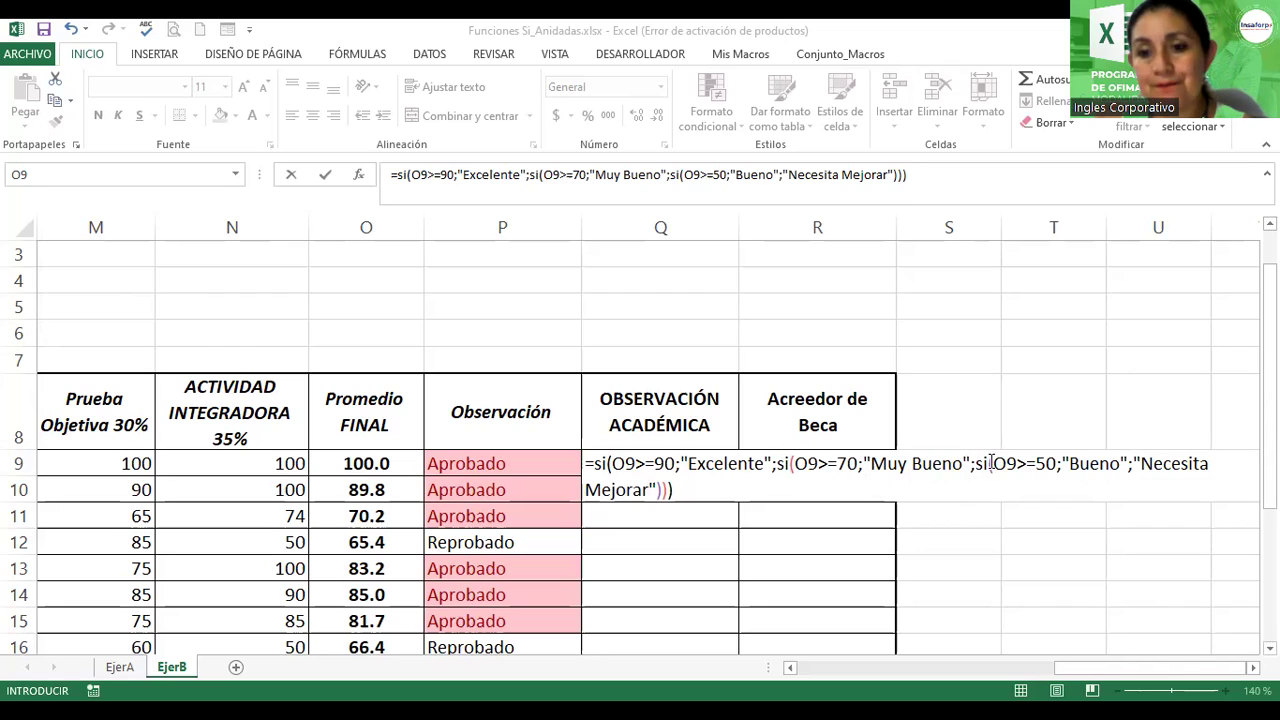
{"action": "left_click", "coordinate": [697, 489]}
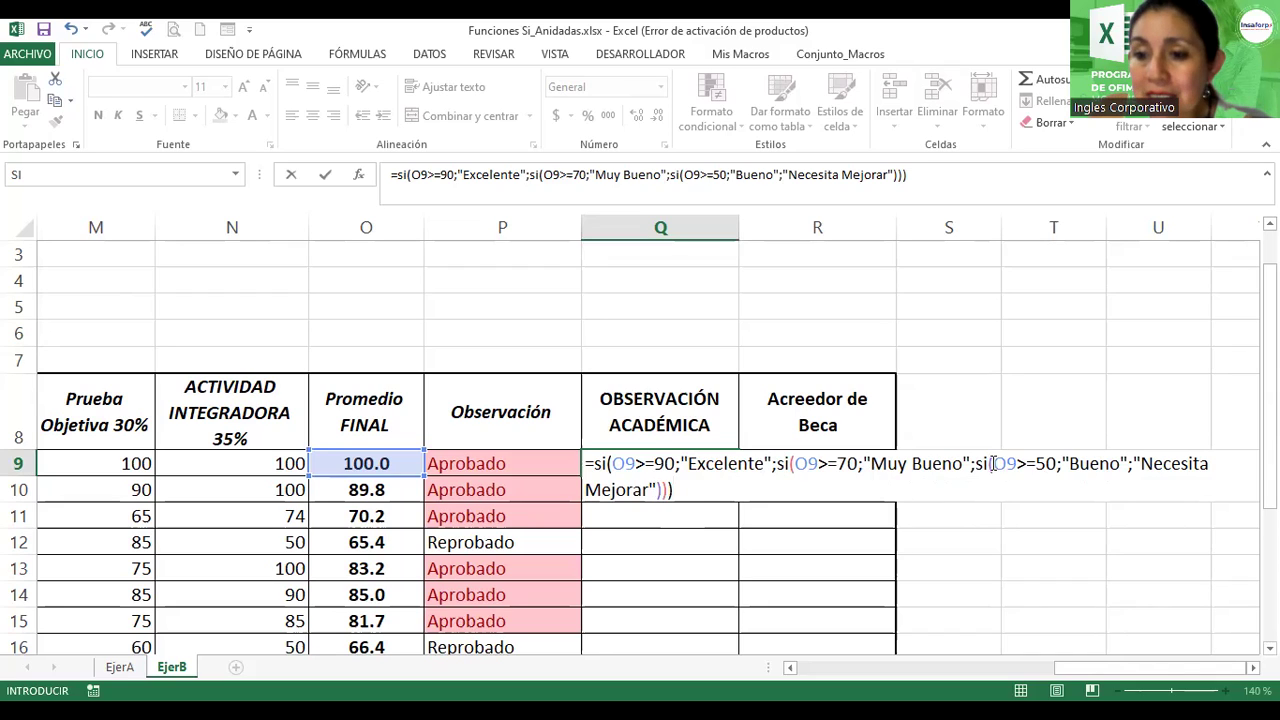
{"action": "left_click", "coordinate": [792, 470]}
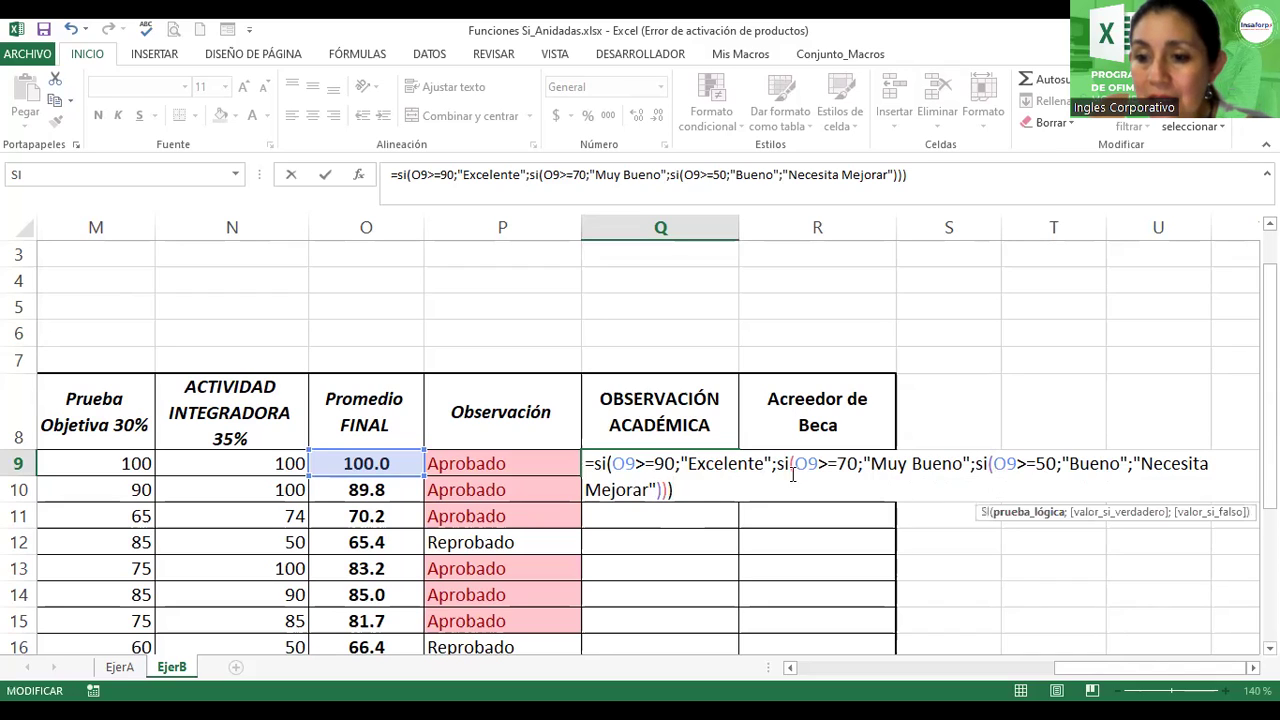
Step: Check the closing parentheses of Q9's nested SI formula and enter the formula
{"action": "left_click", "coordinate": [658, 488]}
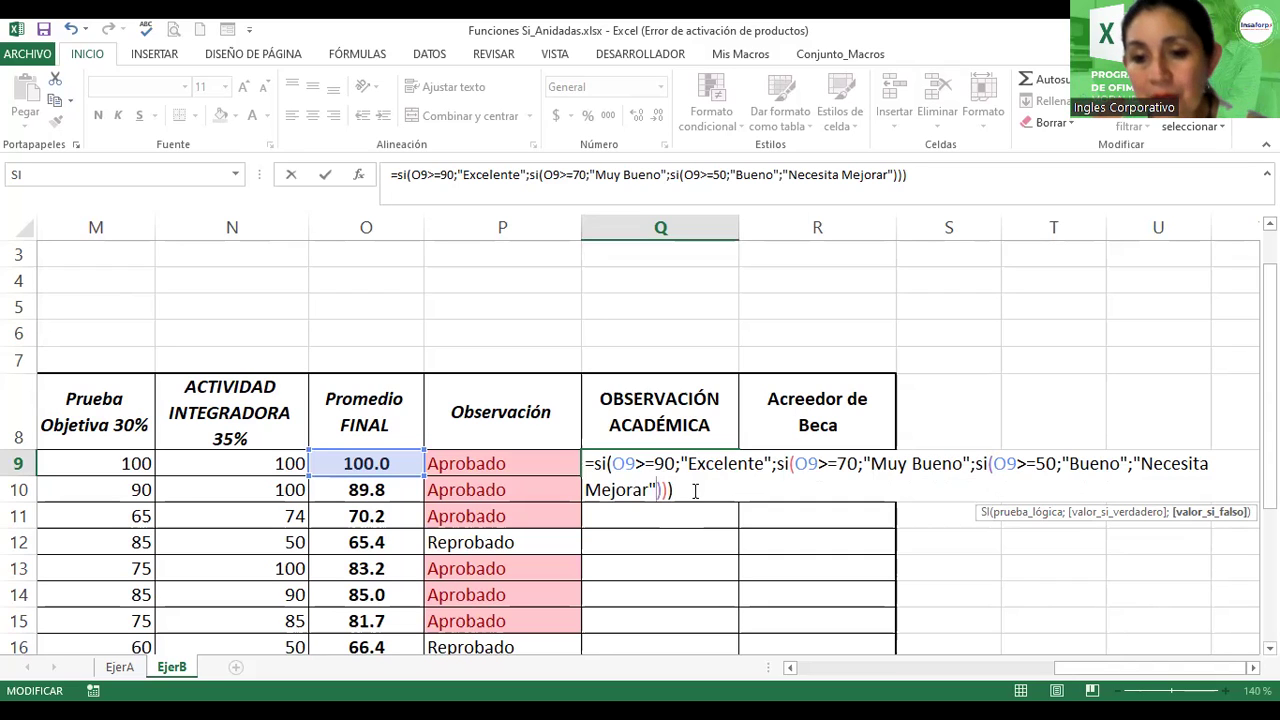
{"action": "left_click", "coordinate": [609, 466]}
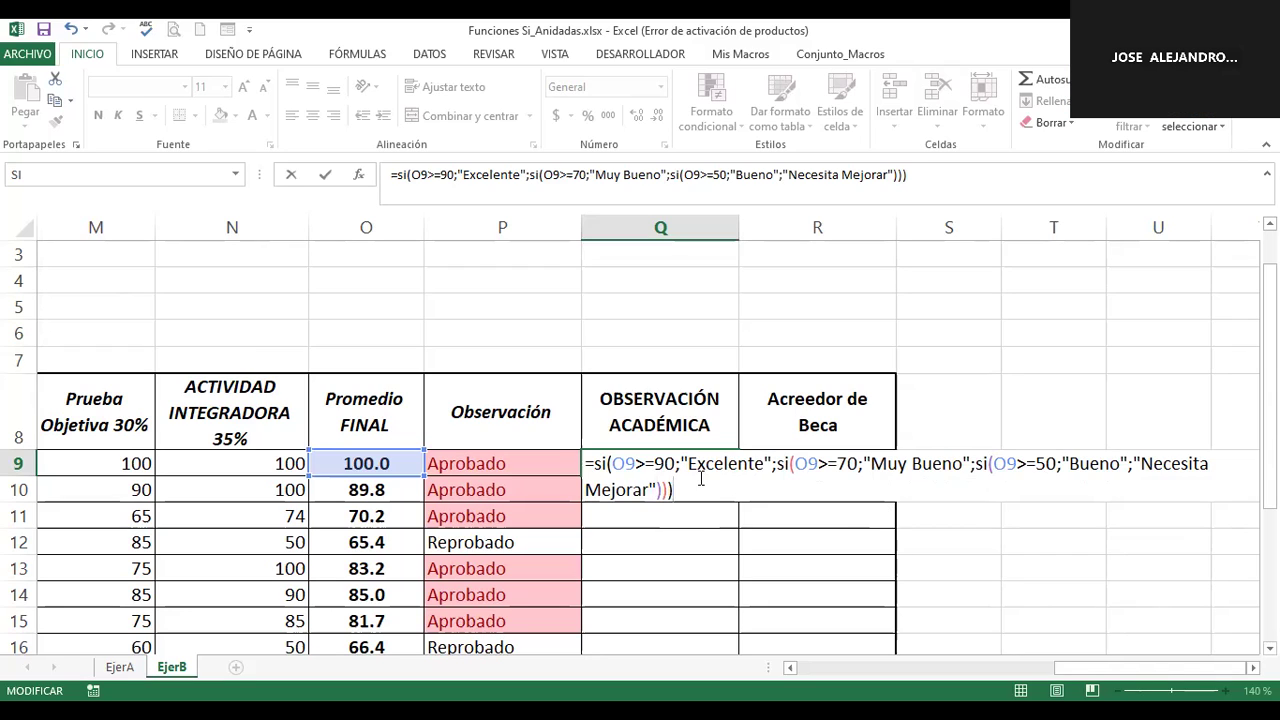
{"action": "key", "text": "Return"}
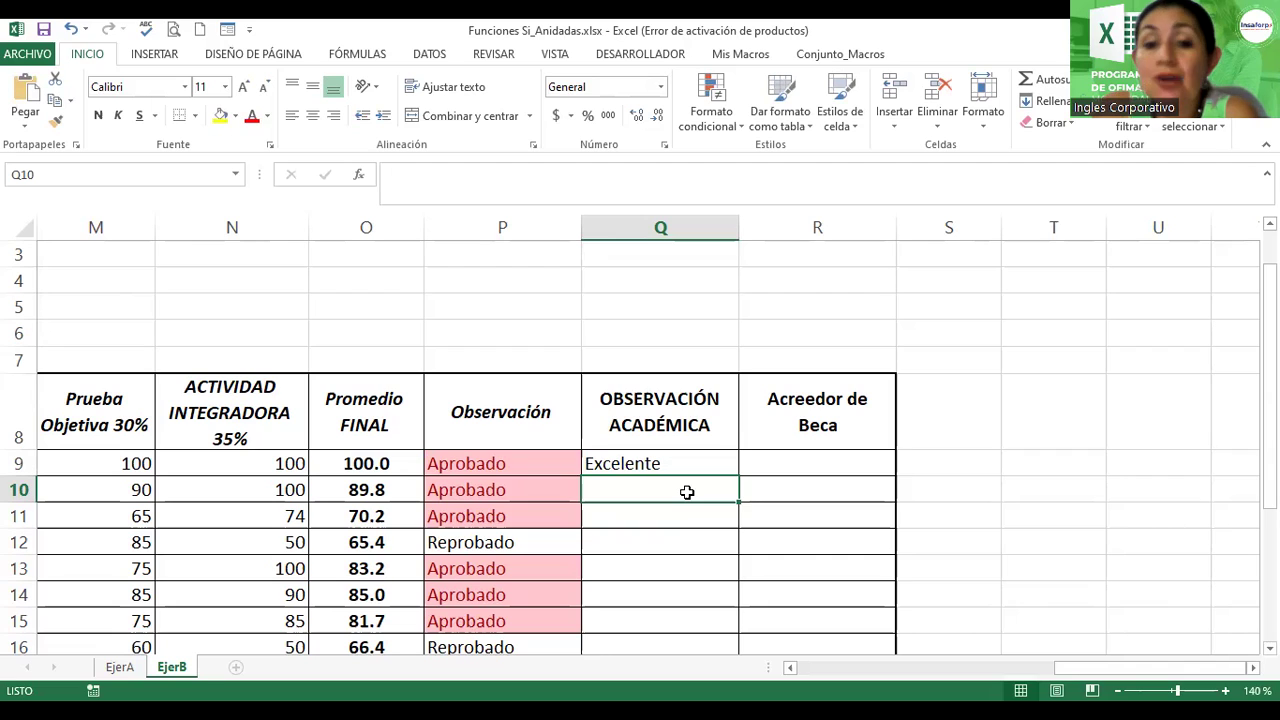
Step: Copy the academic observation formula from Q9 down to Q11 and review the first SI test and its true result
{"action": "left_click", "coordinate": [670, 462]}
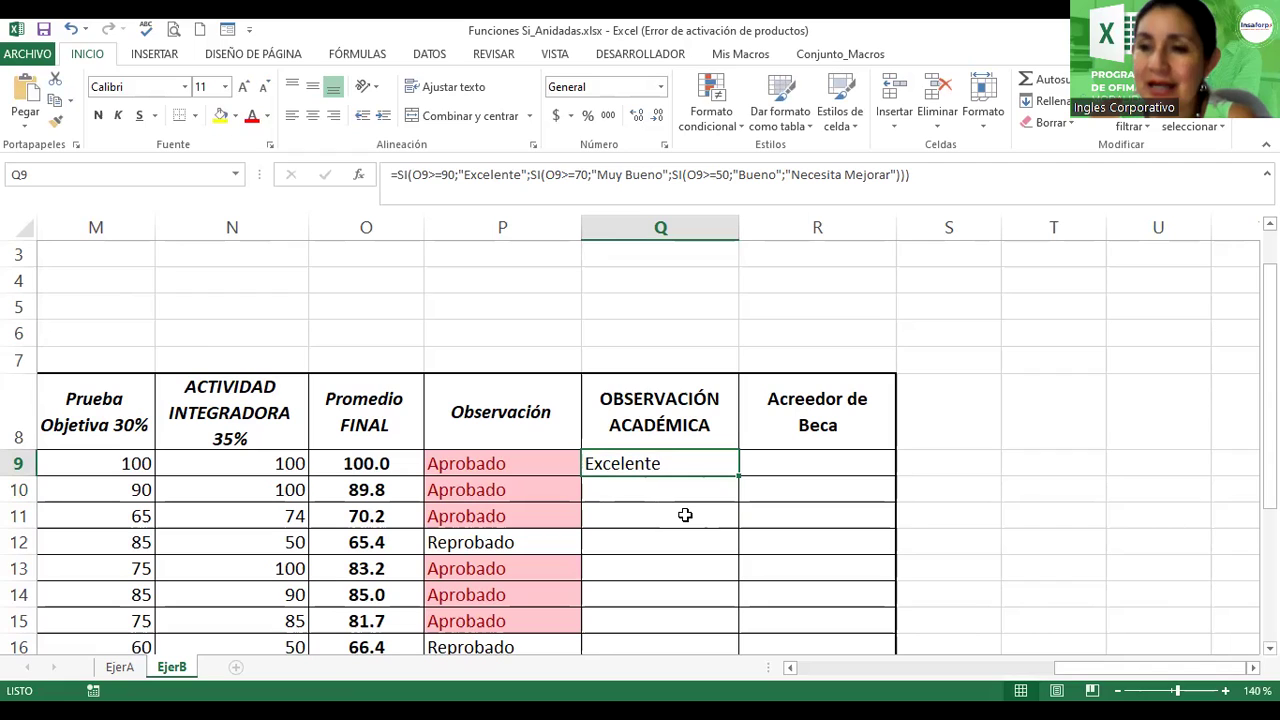
{"action": "left_click_drag", "start_coordinate": [739, 475], "coordinate": [742, 499]}
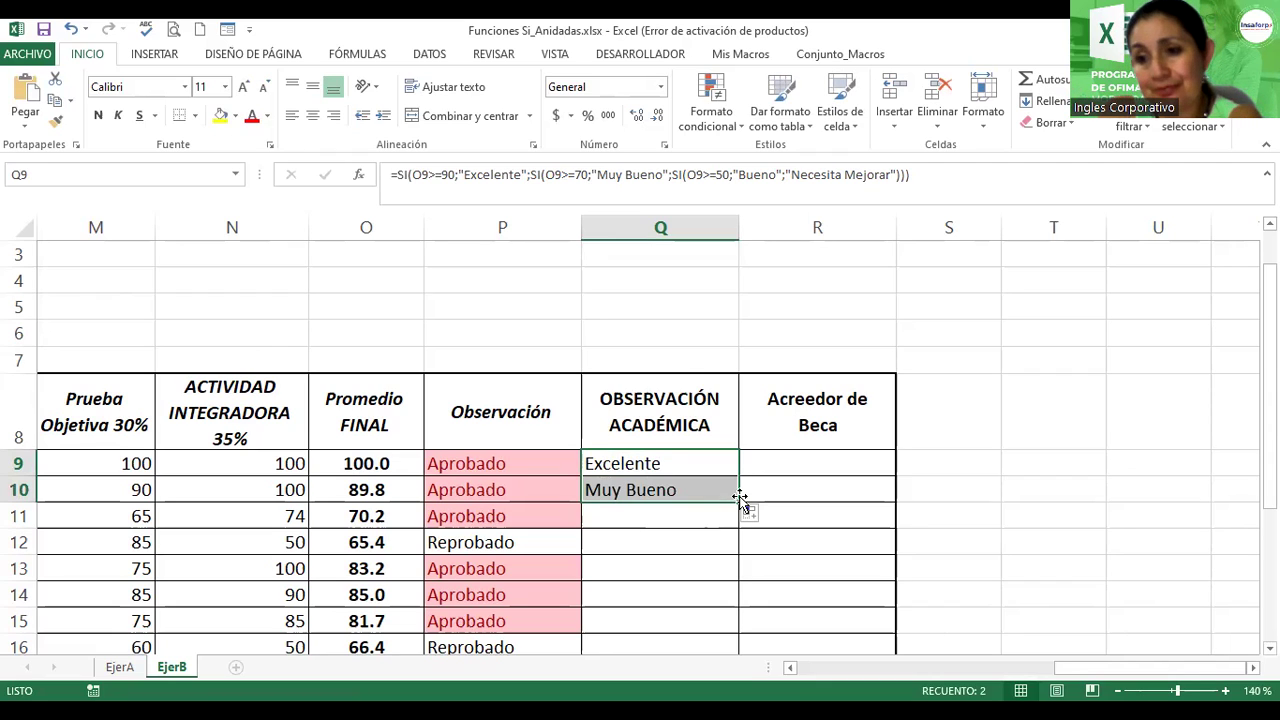
{"action": "left_click_drag", "start_coordinate": [740, 498], "coordinate": [736, 530]}
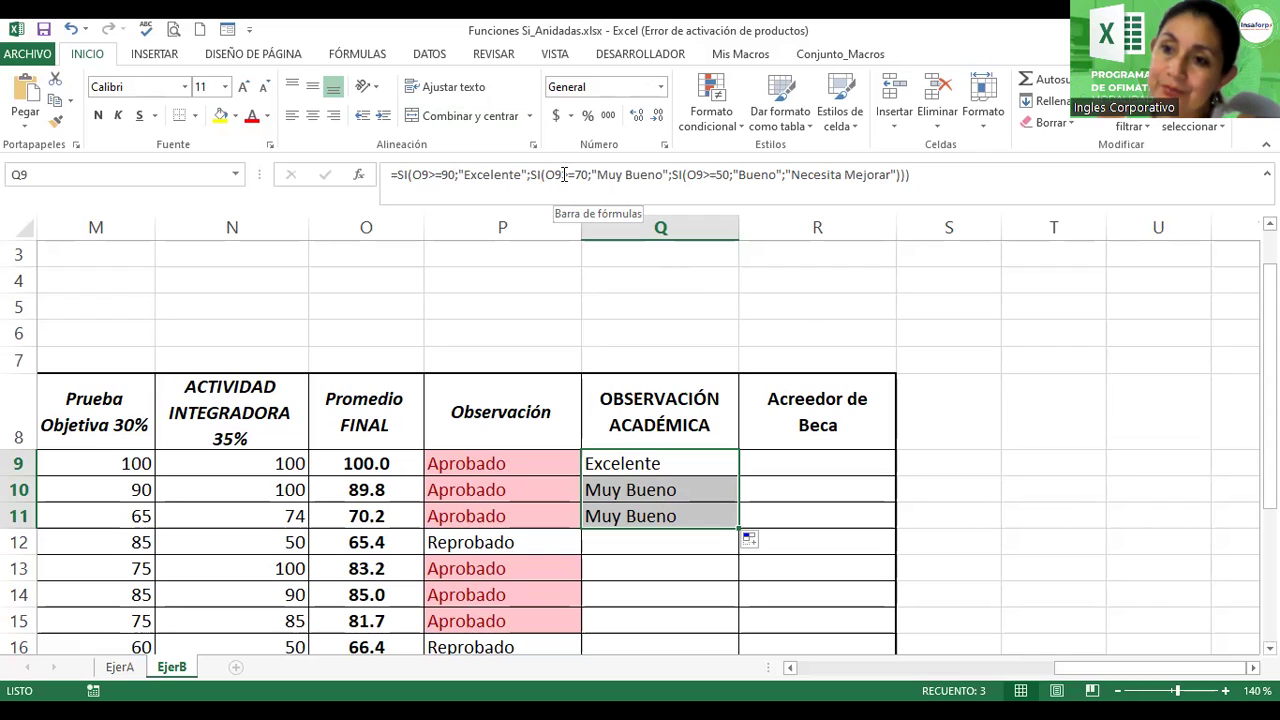
{"action": "left_click", "coordinate": [428, 175]}
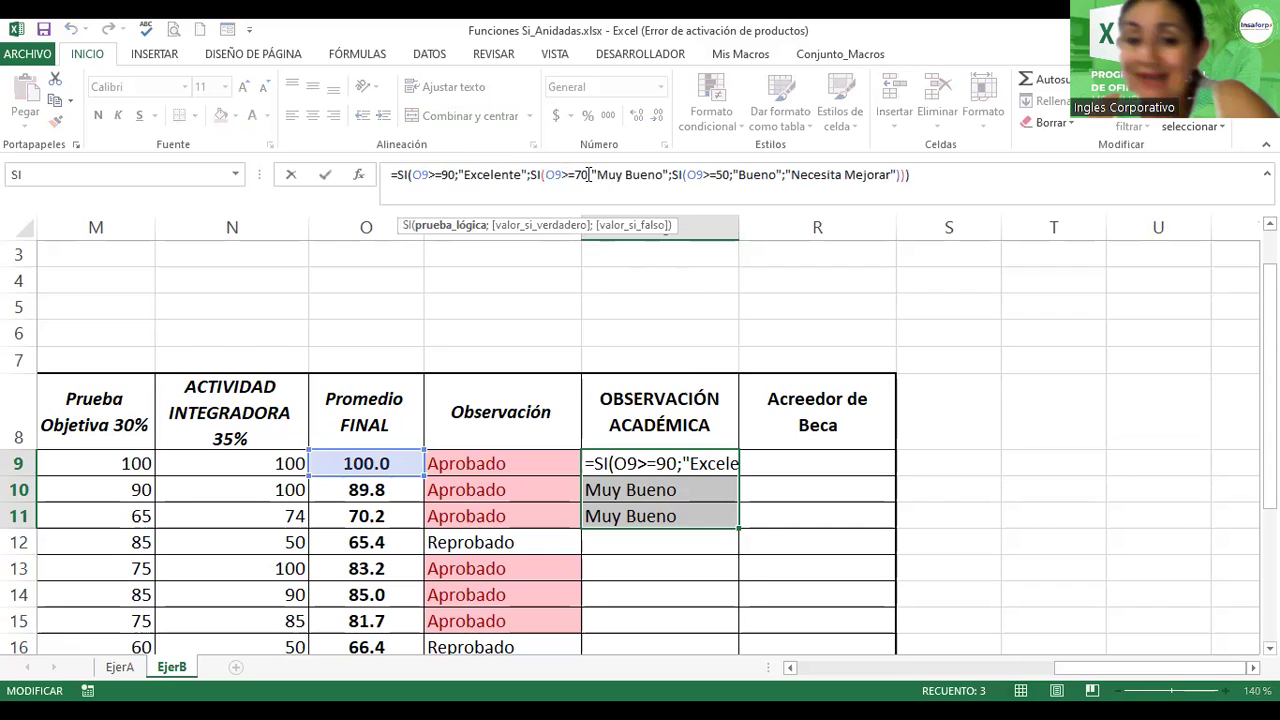
{"action": "left_click", "coordinate": [481, 172]}
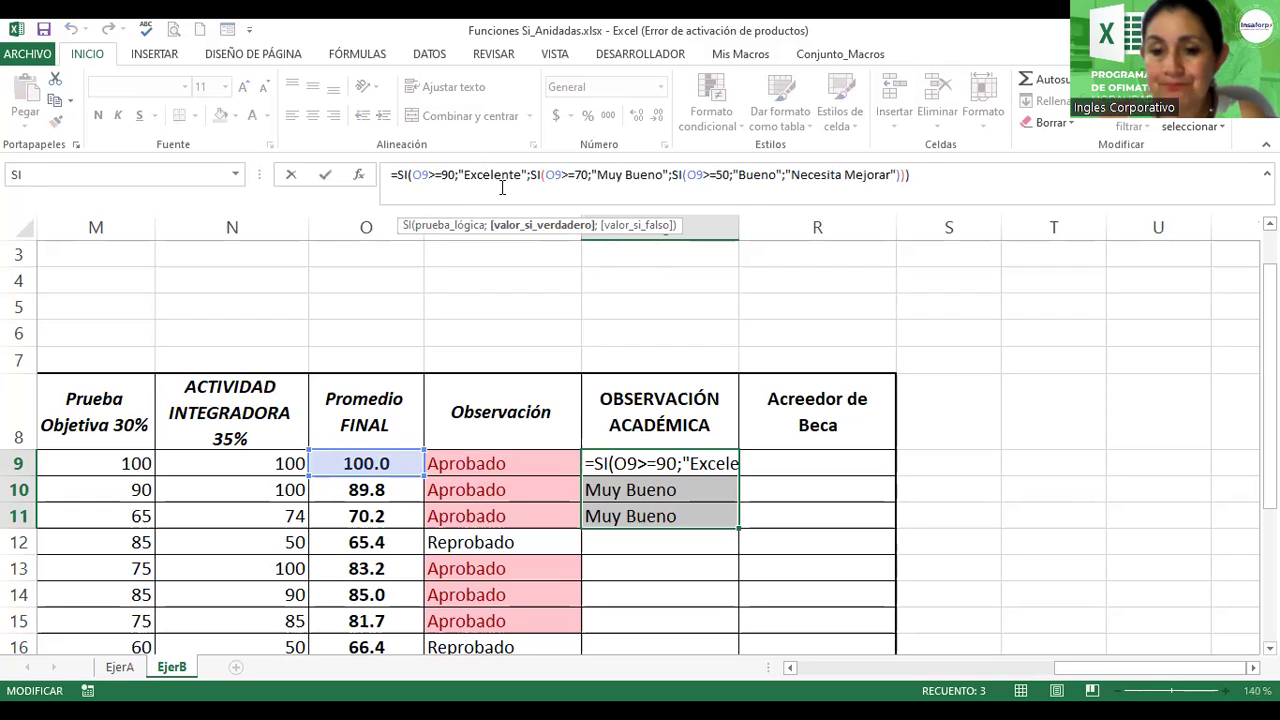
{"action": "key", "text": "Return"}
Step: Extend the academic observation formula from Q11 down to Q17 and check the copied formula in Q16
{"action": "left_click", "coordinate": [651, 514]}
{"action": "left_click_drag", "start_coordinate": [739, 535], "coordinate": [739, 537]}
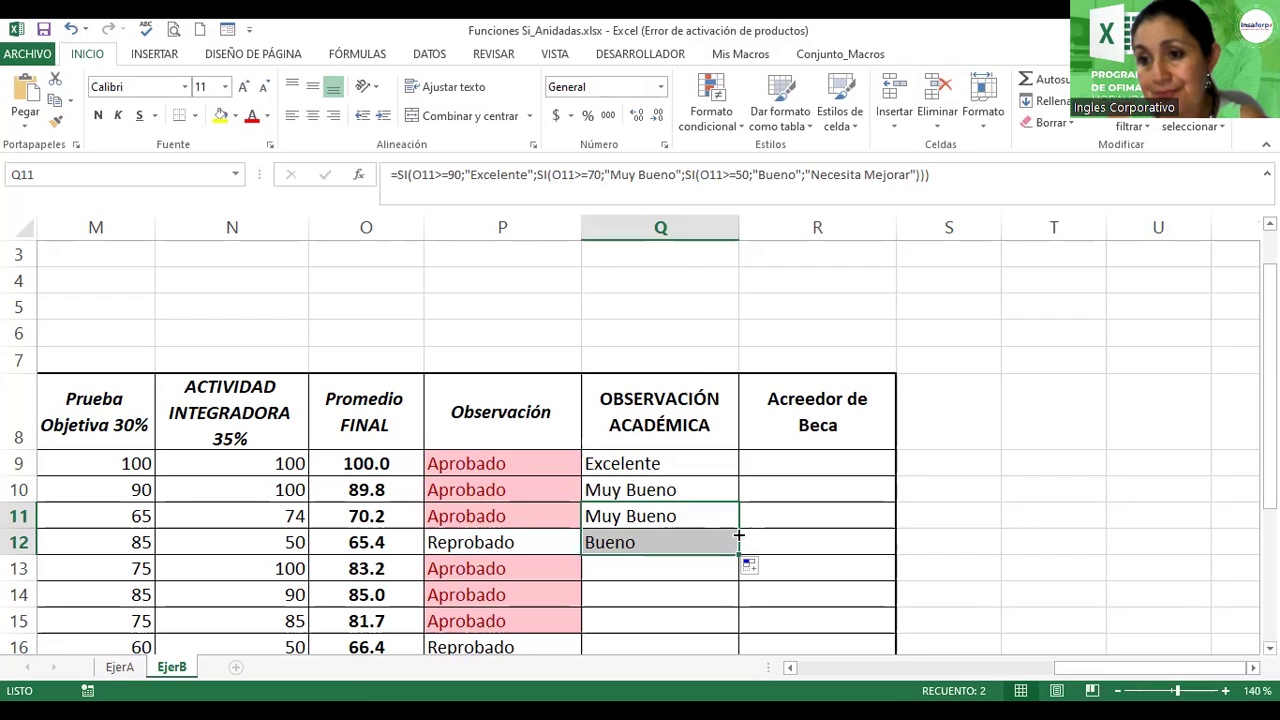
{"action": "left_click_drag", "start_coordinate": [738, 537], "coordinate": [732, 625]}
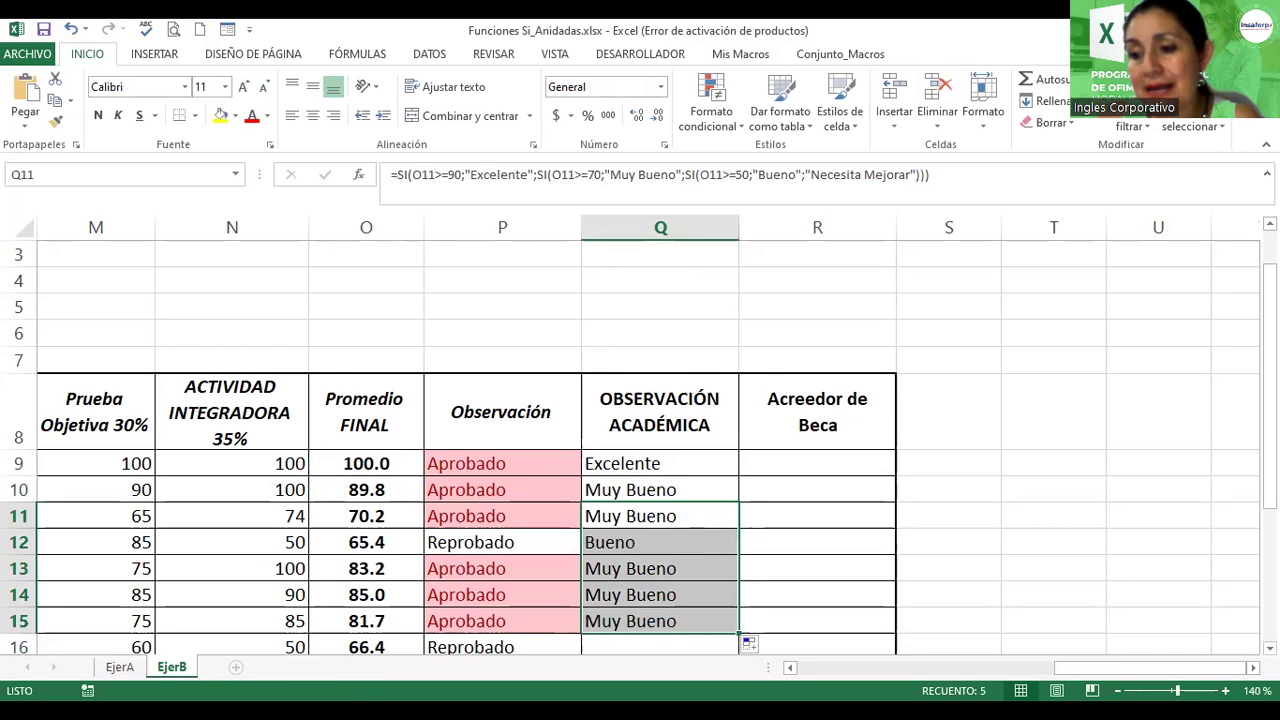
{"action": "scroll", "coordinate": [741, 625], "scroll_direction": "down", "scroll_amount": 2}
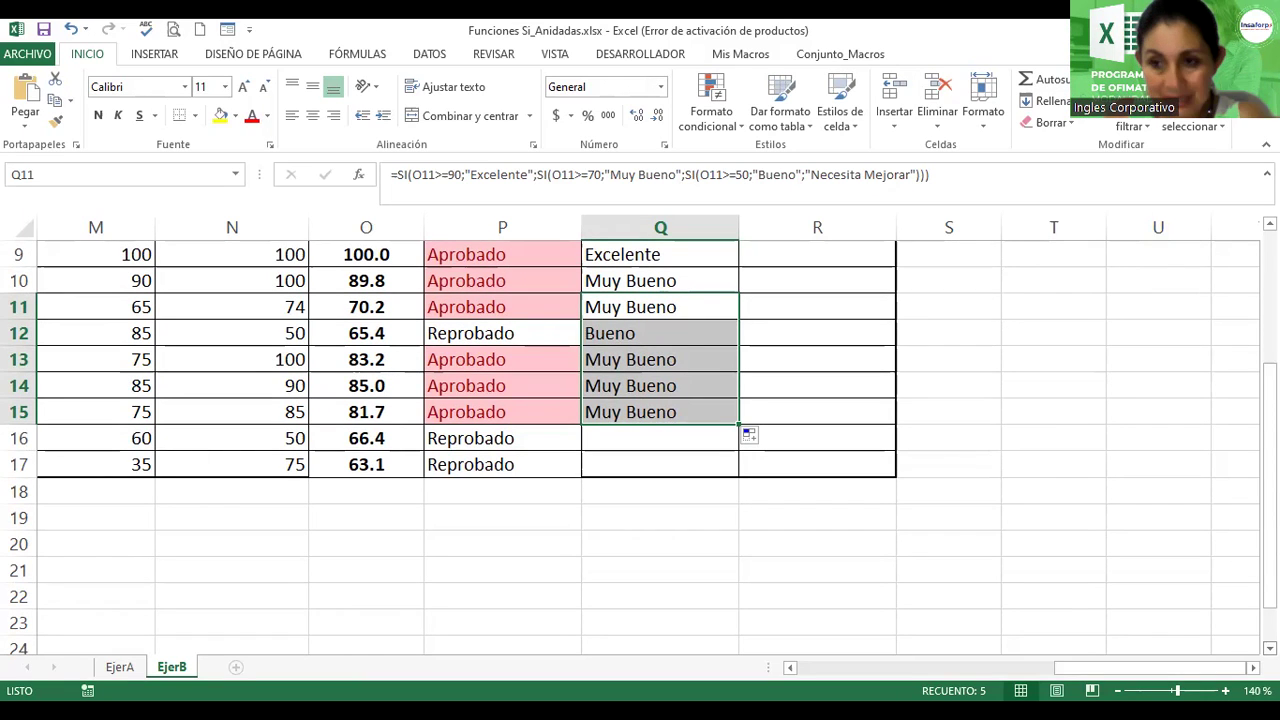
{"action": "left_click", "coordinate": [686, 408]}
{"action": "left_click_drag", "start_coordinate": [737, 427], "coordinate": [730, 468]}
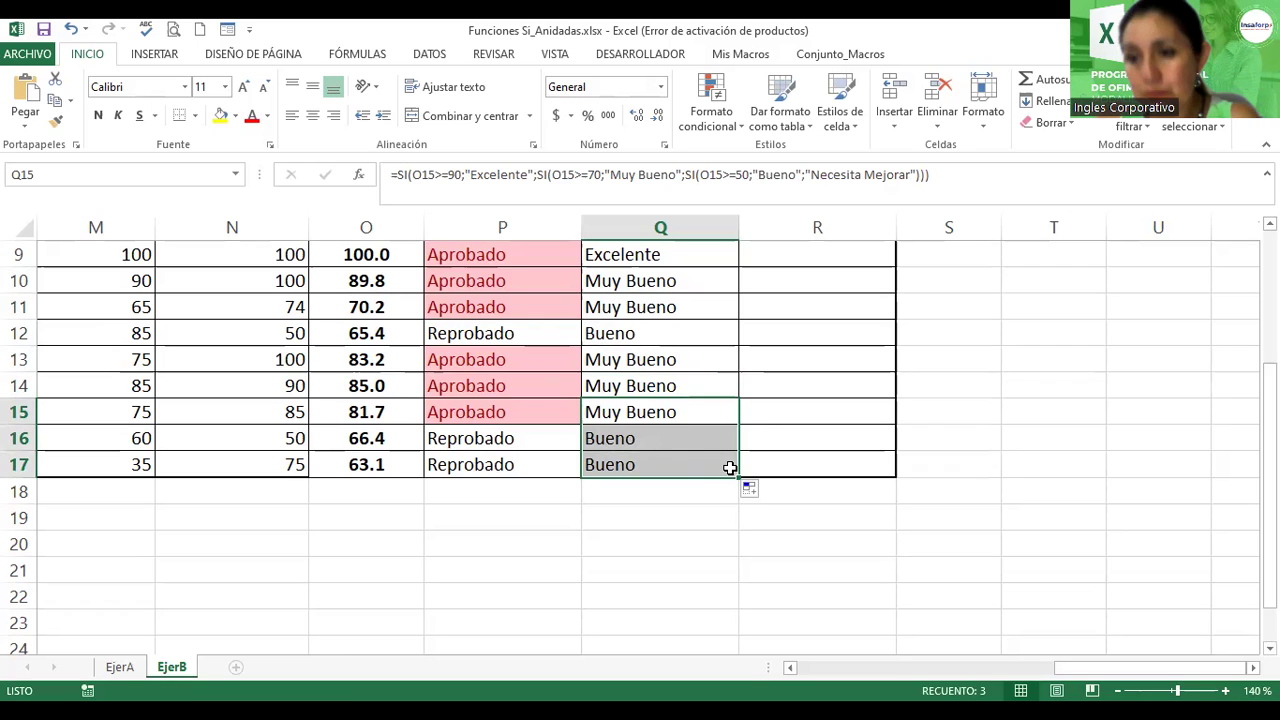
{"action": "left_click", "coordinate": [690, 442]}
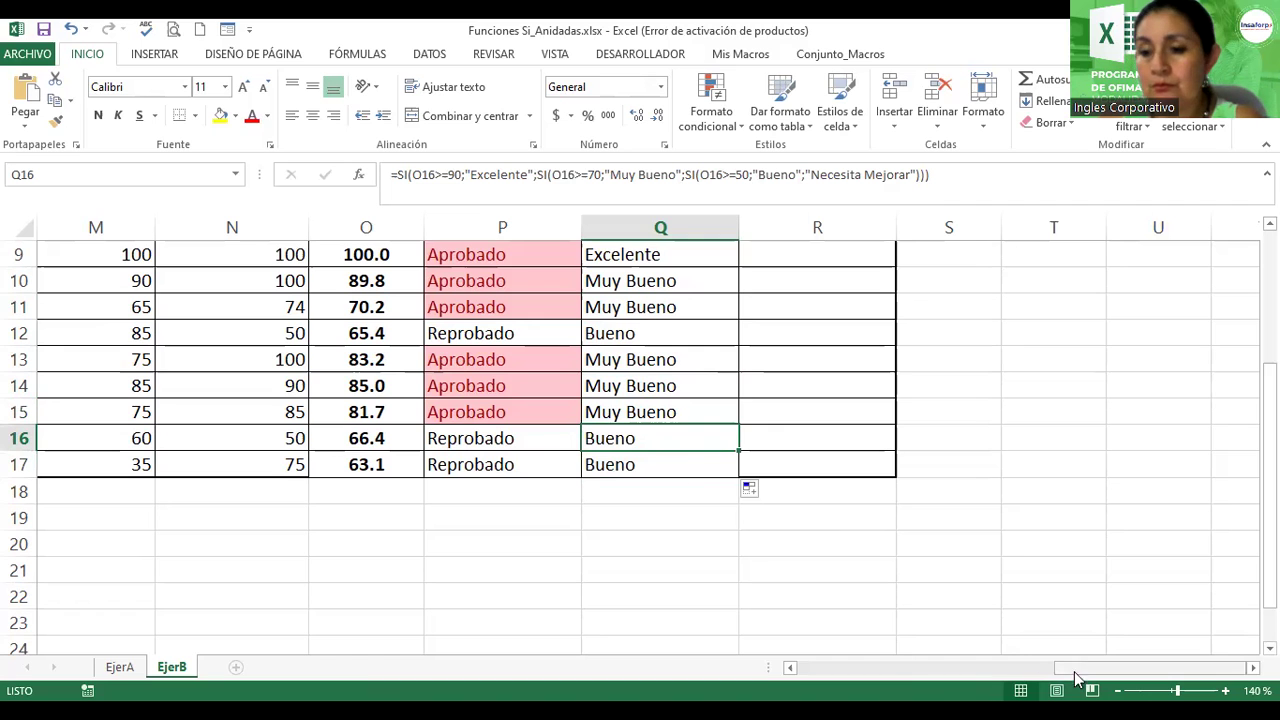
Step: Set the last student's T1 and T2 grades in row 17 to 30 and 20
{"action": "left_click_drag", "start_coordinate": [1083, 668], "coordinate": [972, 668]}
{"action": "scroll", "coordinate": [342, 460], "scroll_direction": "up", "scroll_amount": 1}
{"action": "scroll", "coordinate": [342, 460], "scroll_direction": "down", "scroll_amount": 2}
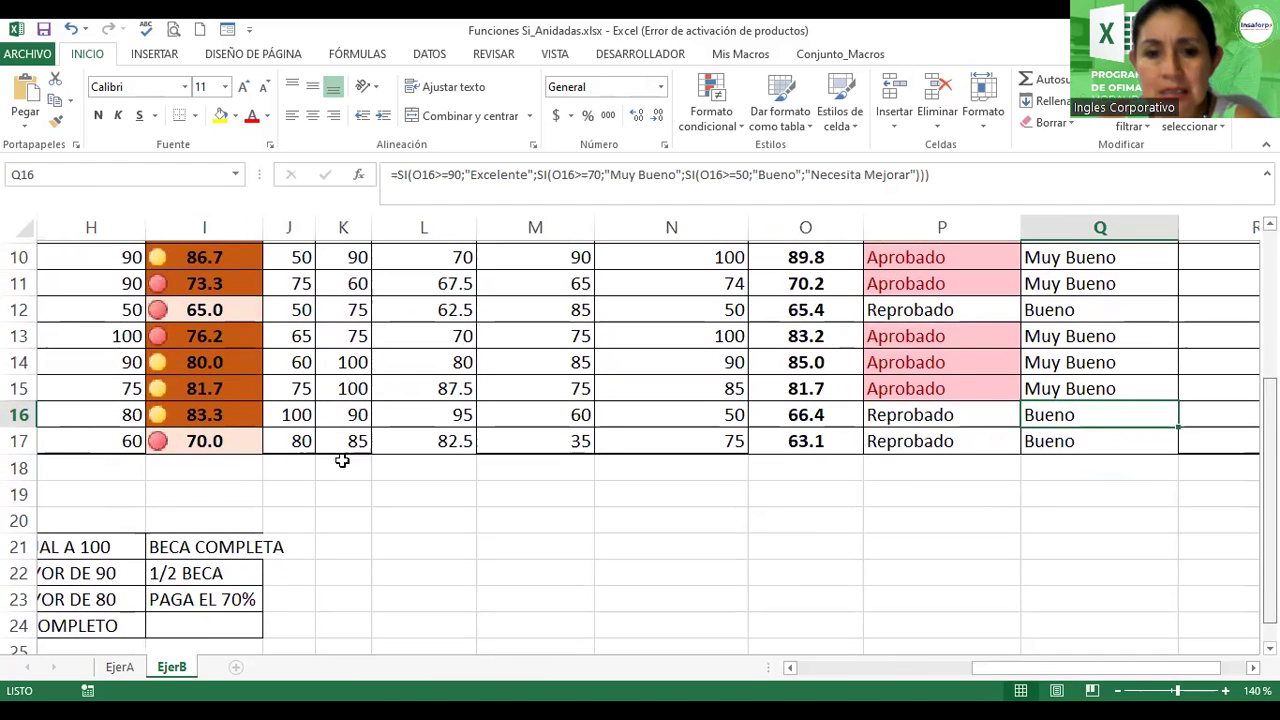
{"action": "left_click", "coordinate": [308, 440]}
{"action": "type", "text": "30"}
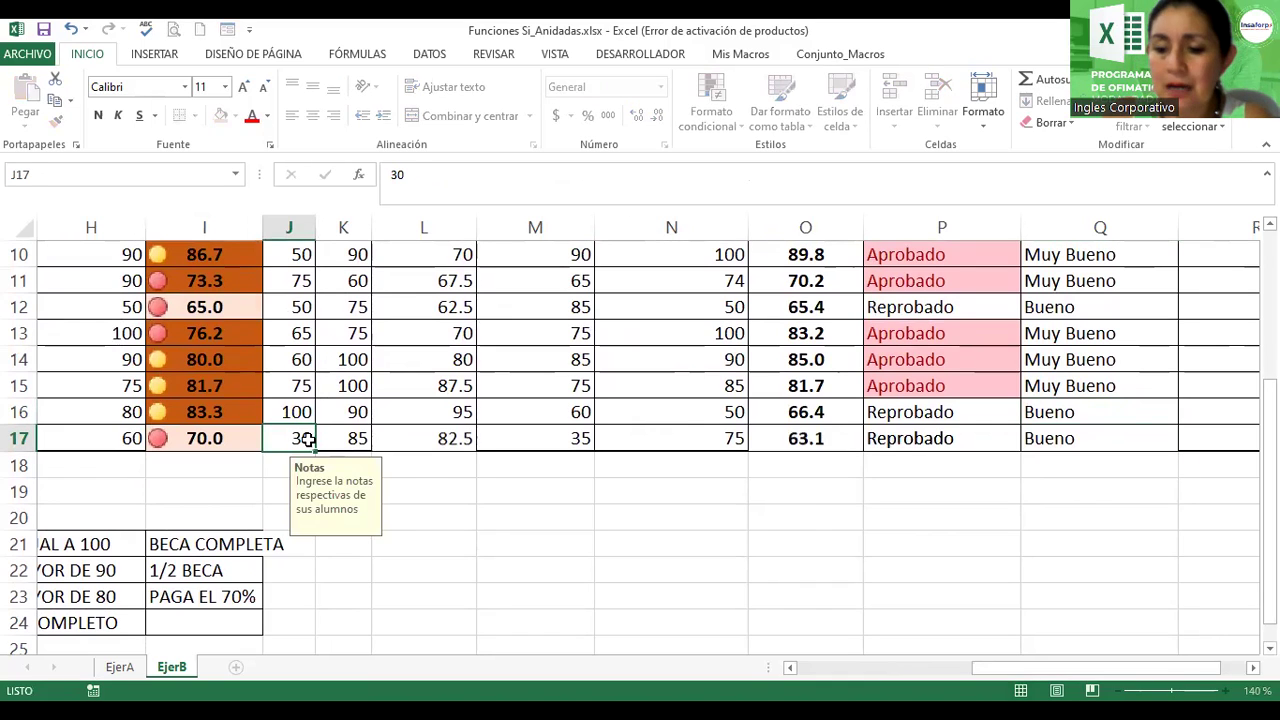
{"action": "key", "text": "Tab"}
{"action": "type", "text": "20"}
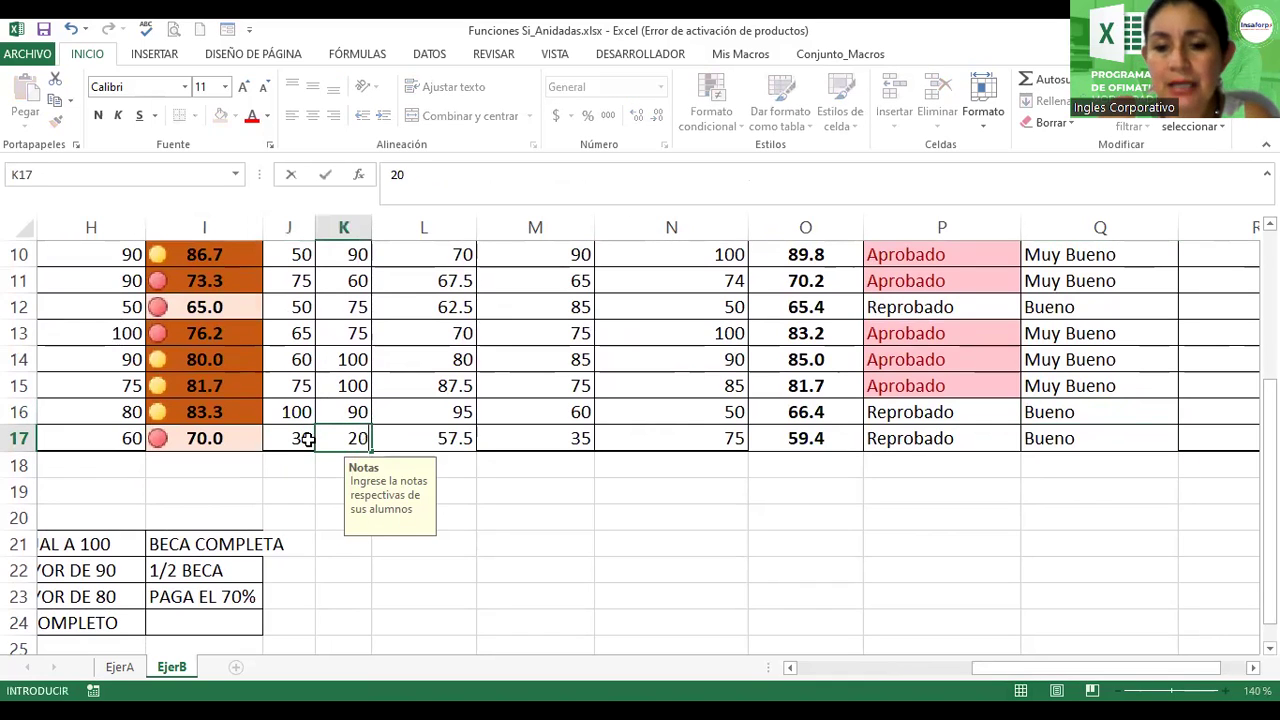
{"action": "key", "text": "Tab"}
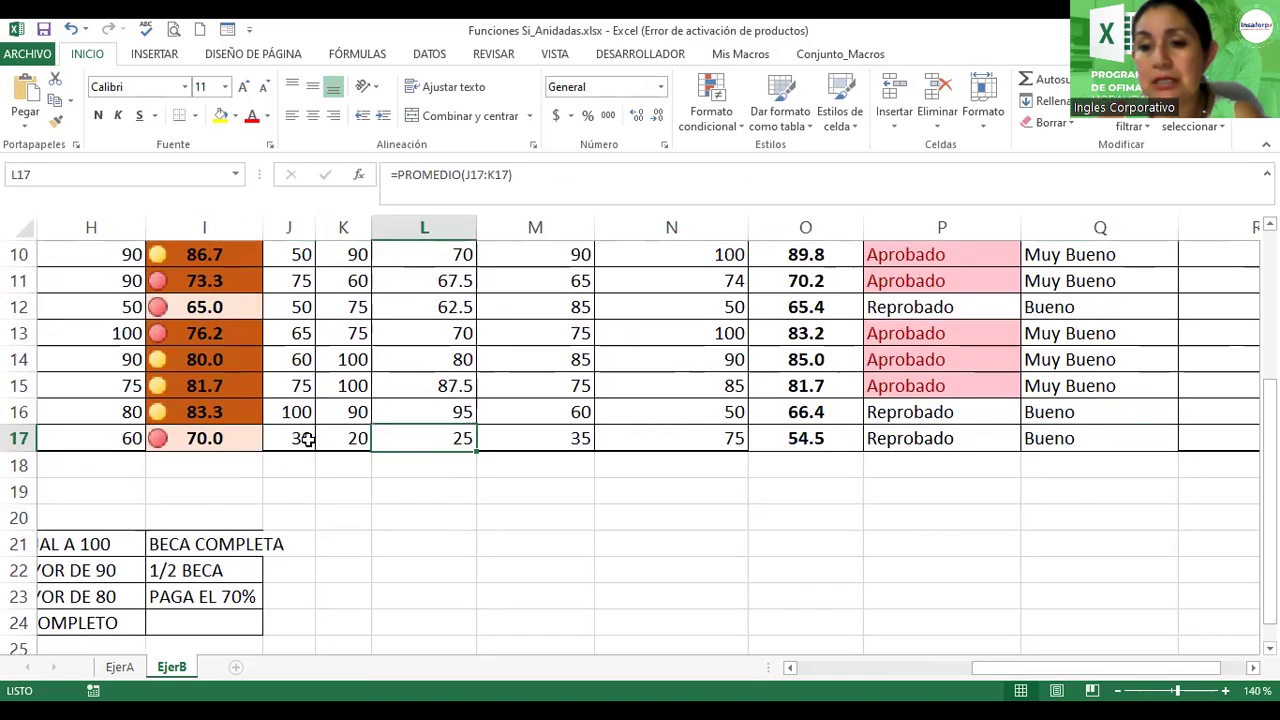
Step: Set the last student's ACTIVIDAD INTEGRADORA grade in N17 to 30
{"action": "key", "text": "Tab"}
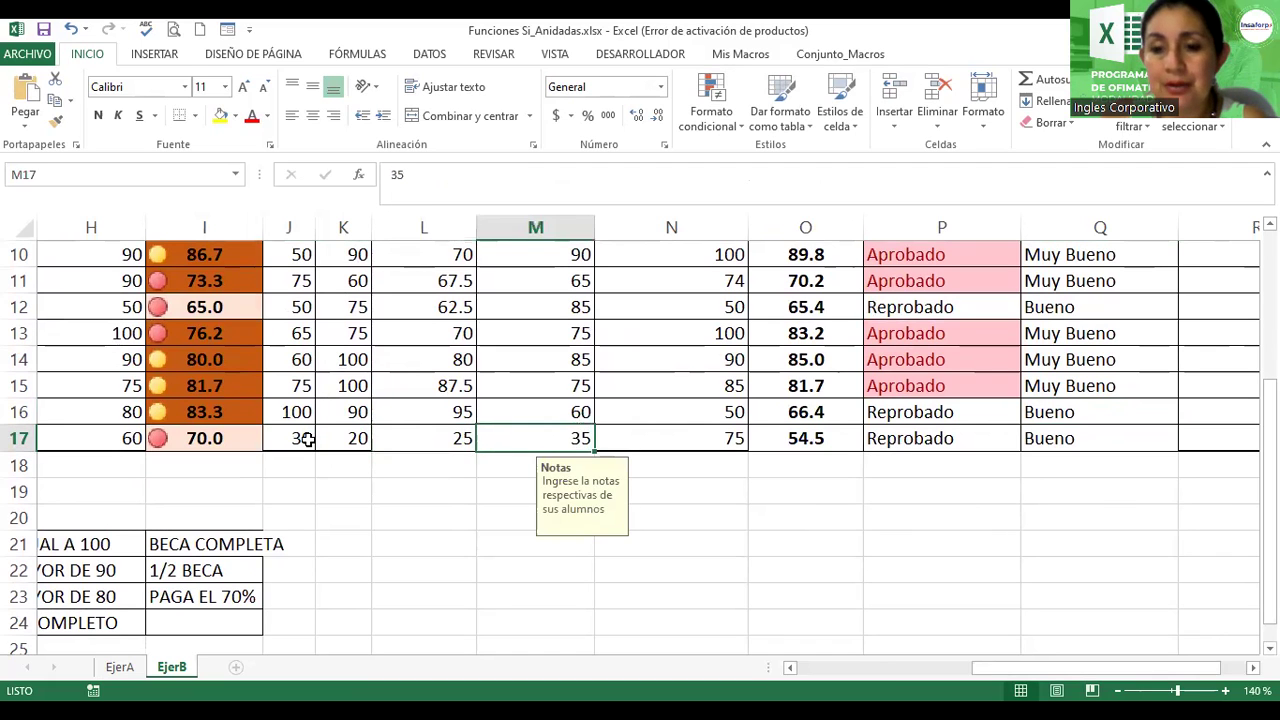
{"action": "key", "text": "Tab"}
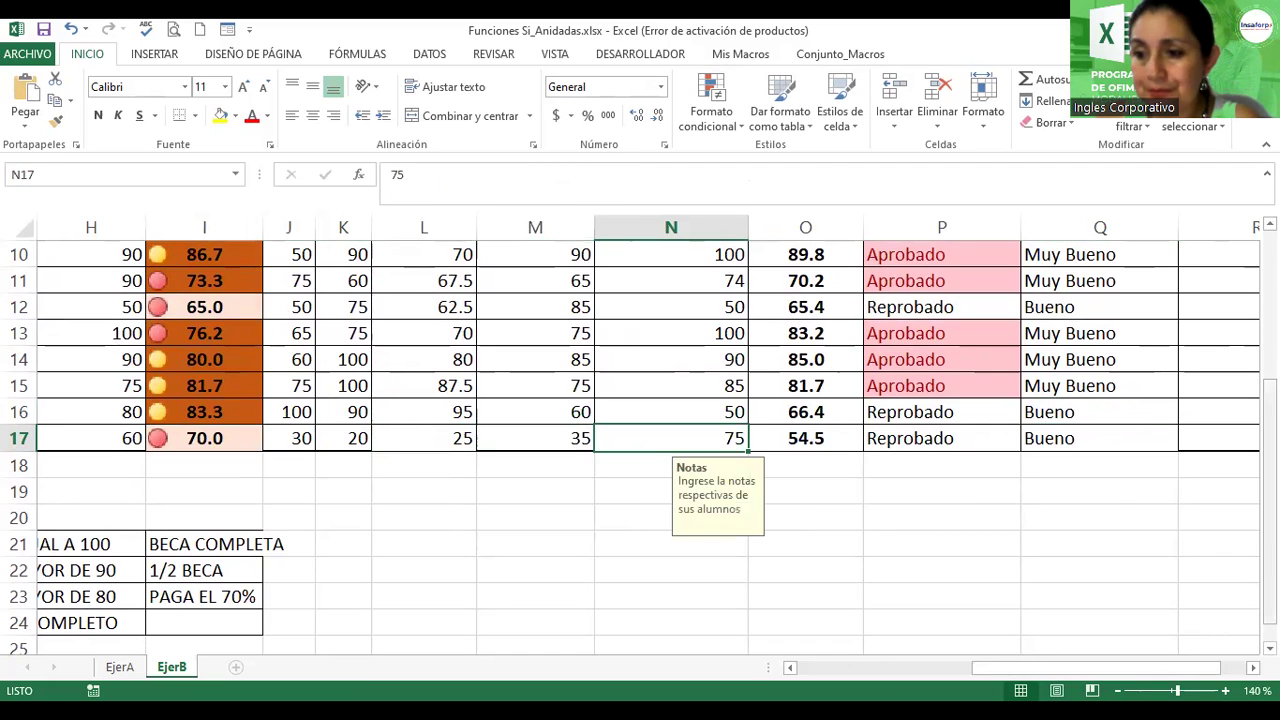
{"action": "scroll", "coordinate": [640, 450], "scroll_direction": "up", "scroll_amount": 1}
{"action": "scroll", "coordinate": [640, 450], "scroll_direction": "down", "scroll_amount": 1}
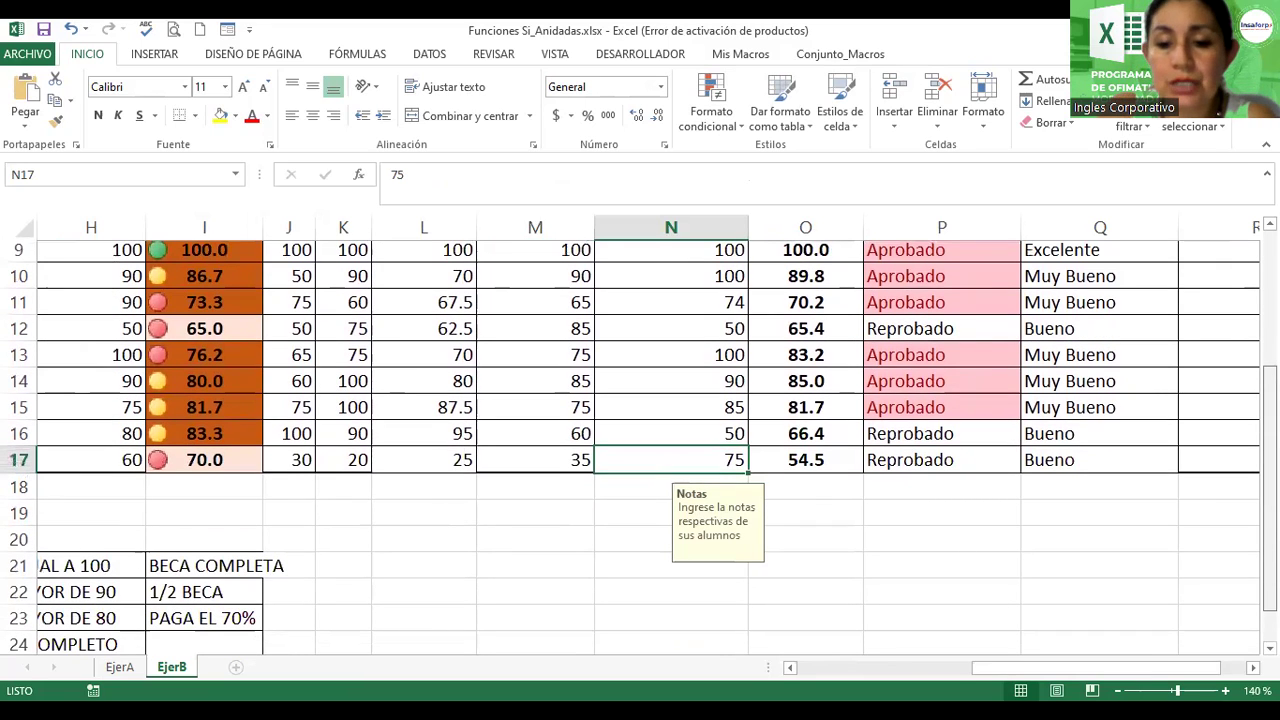
{"action": "type", "text": "30"}
{"action": "key", "text": "Return"}
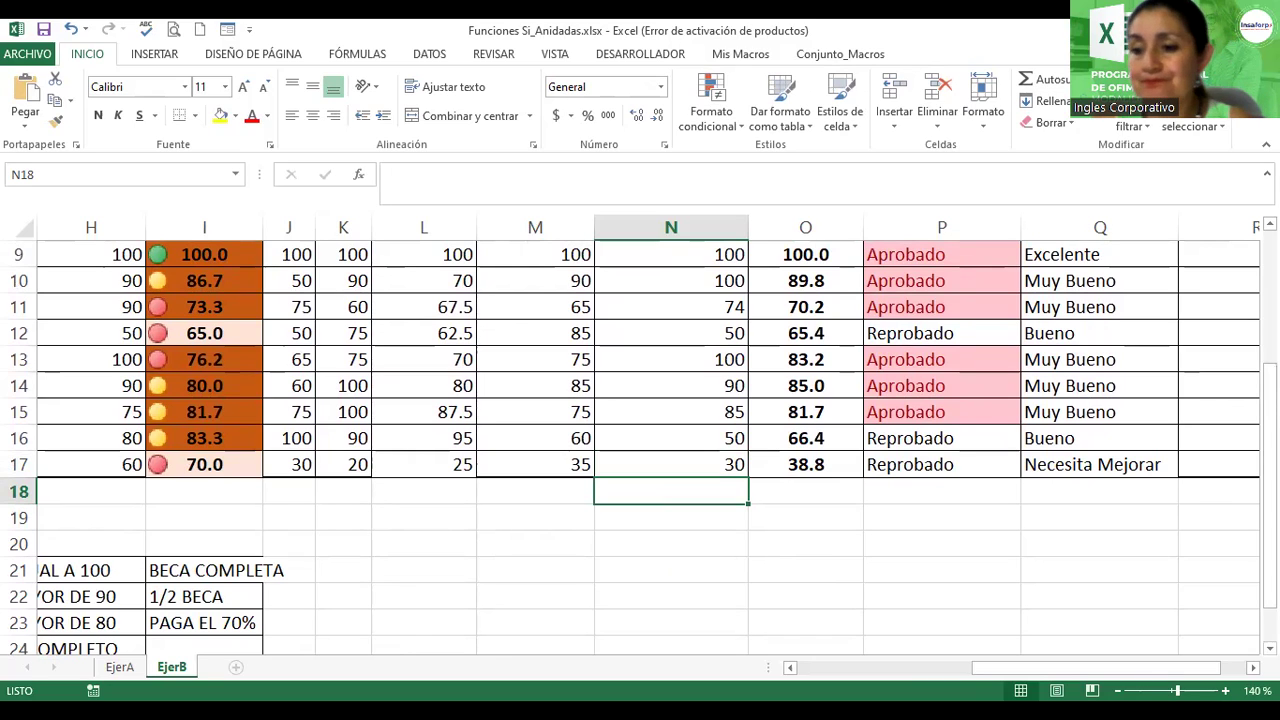
Step: Open the nested SI formula in Q9 and examine its tests, quoted results and closing parentheses
{"action": "left_click", "coordinate": [1252, 667]}
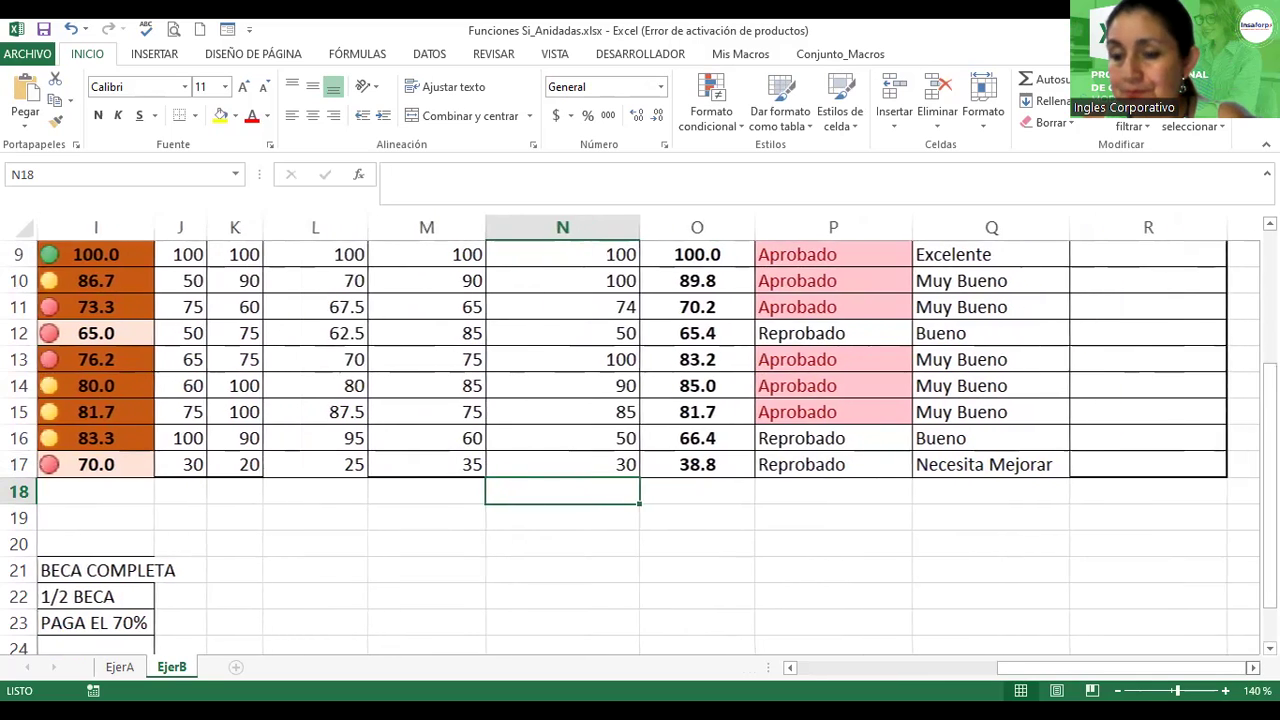
{"action": "scroll", "coordinate": [640, 448], "scroll_direction": "up", "scroll_amount": 1}
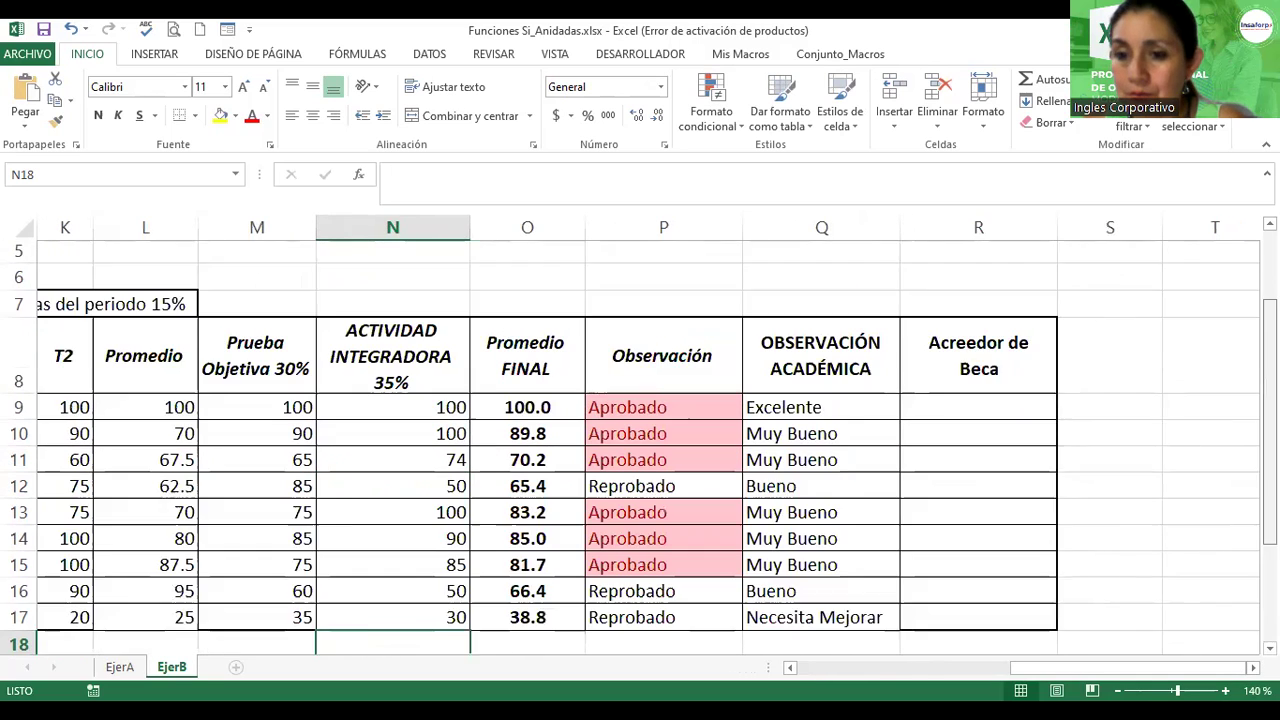
{"action": "left_click", "coordinate": [851, 352]}
{"action": "double_click", "coordinate": [851, 352]}
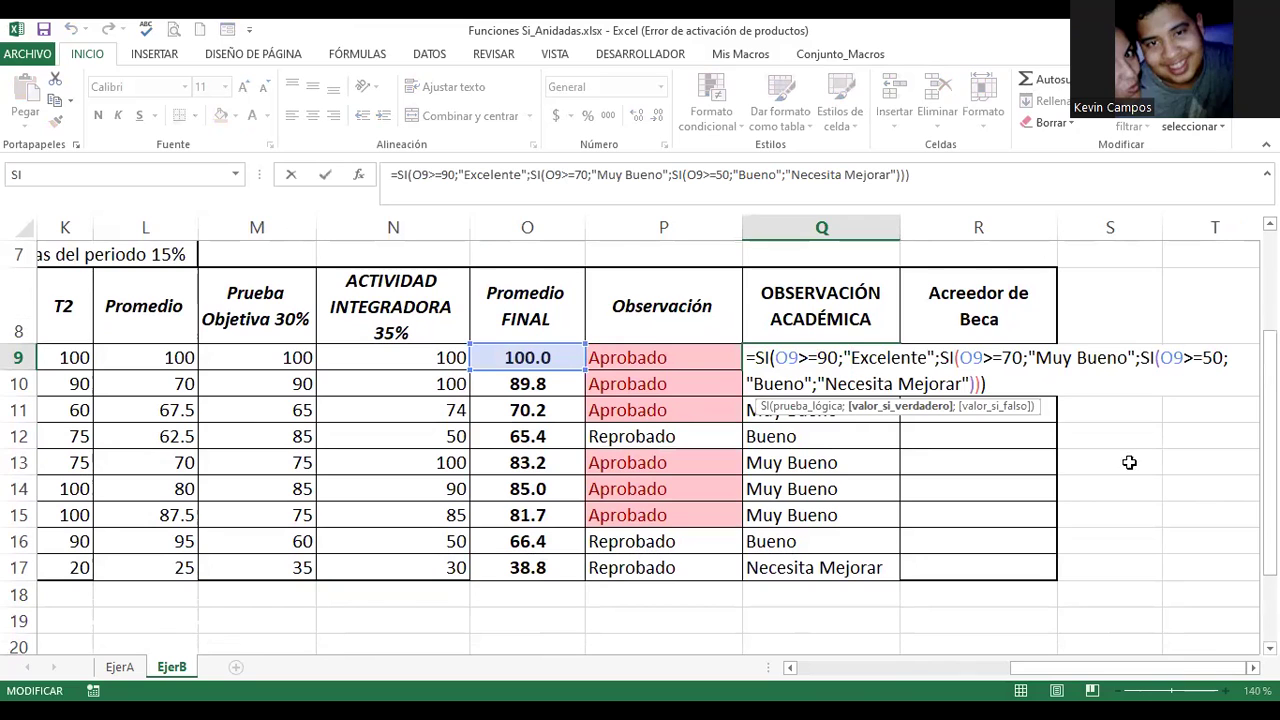
{"action": "left_click", "coordinate": [1253, 667]}
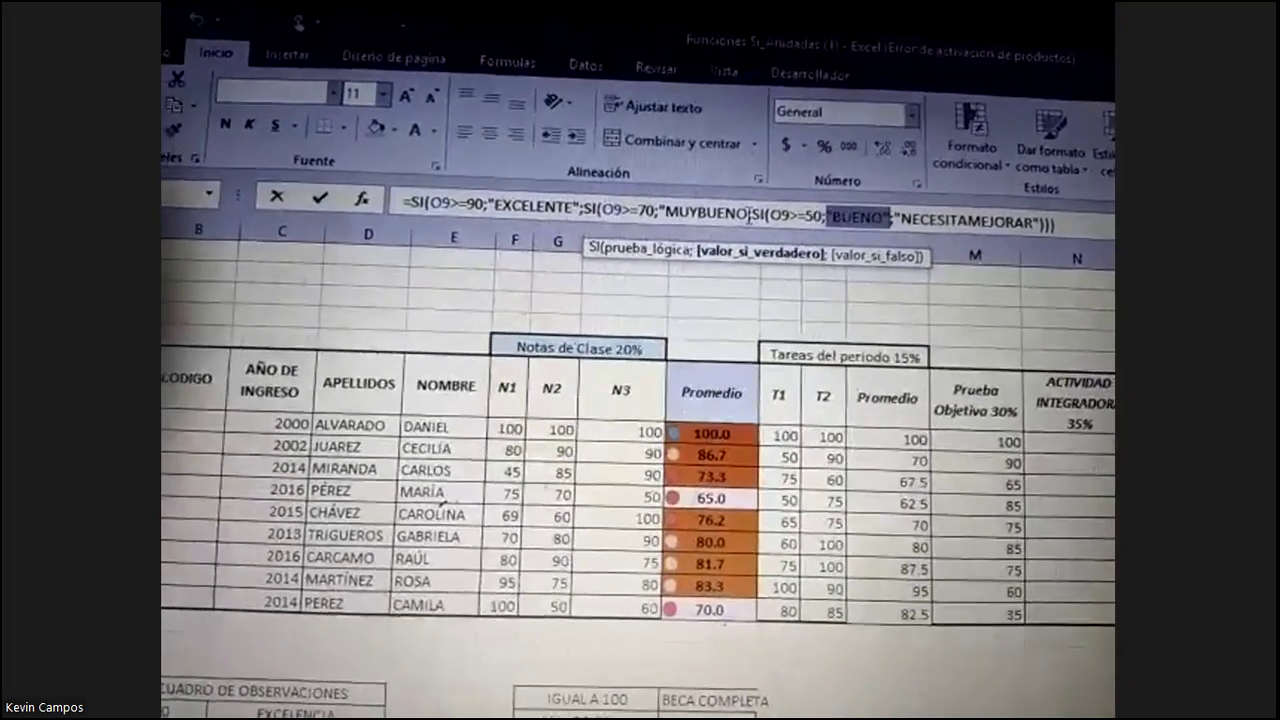
{"action": "left_click", "coordinate": [749, 217]}
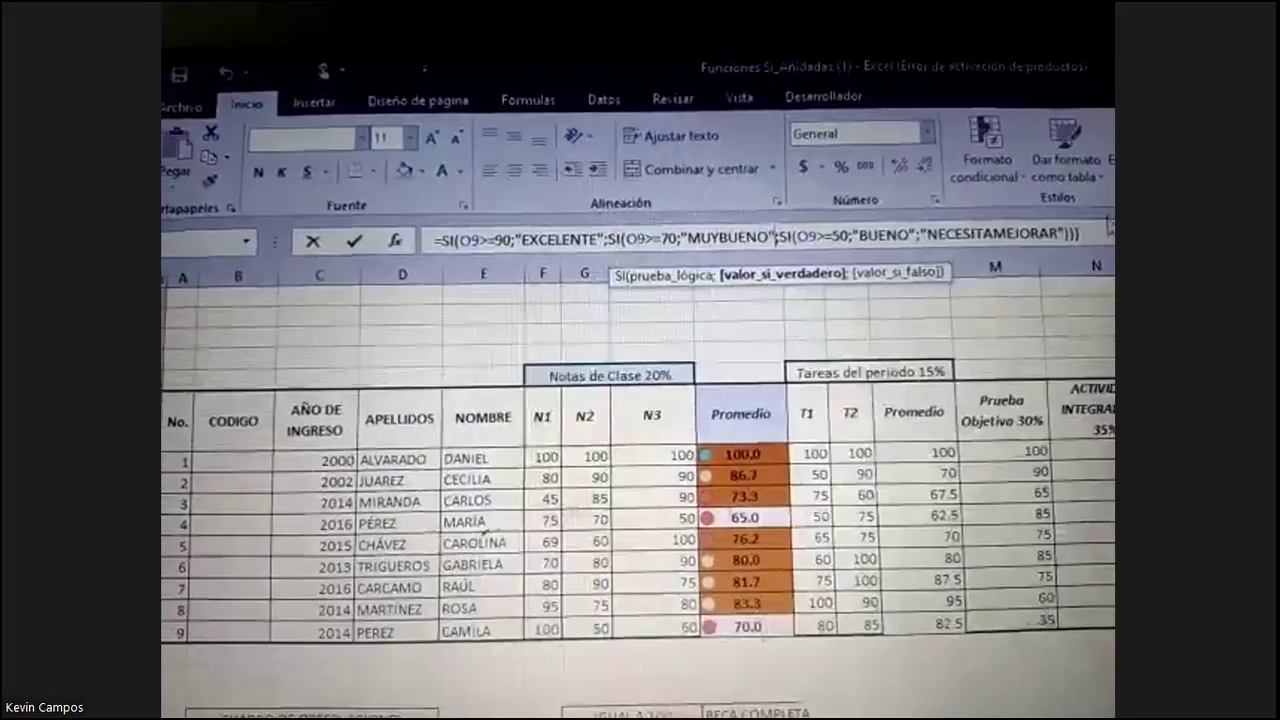
{"action": "key", "text": "Return"}
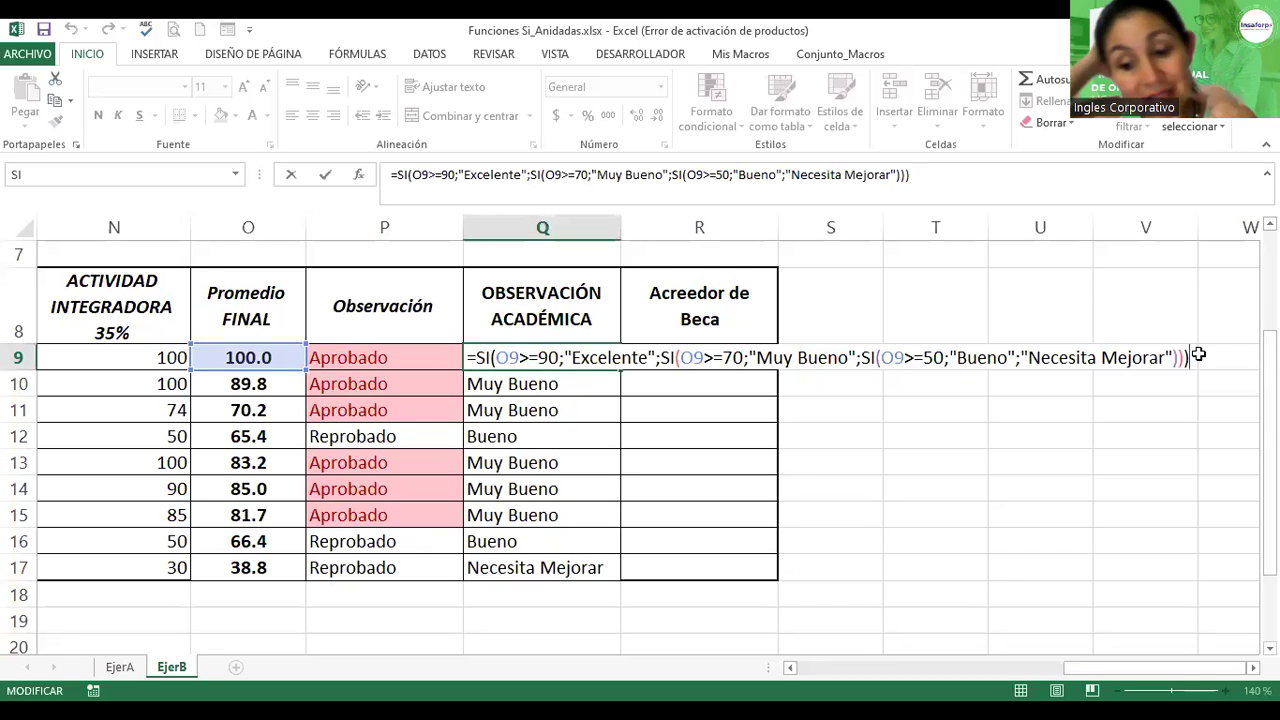
Step: Close the Q9 formula unchanged and start an SI formula in R9 that tests whether O9 equals "100" in quotes
{"action": "key", "text": "Return"}
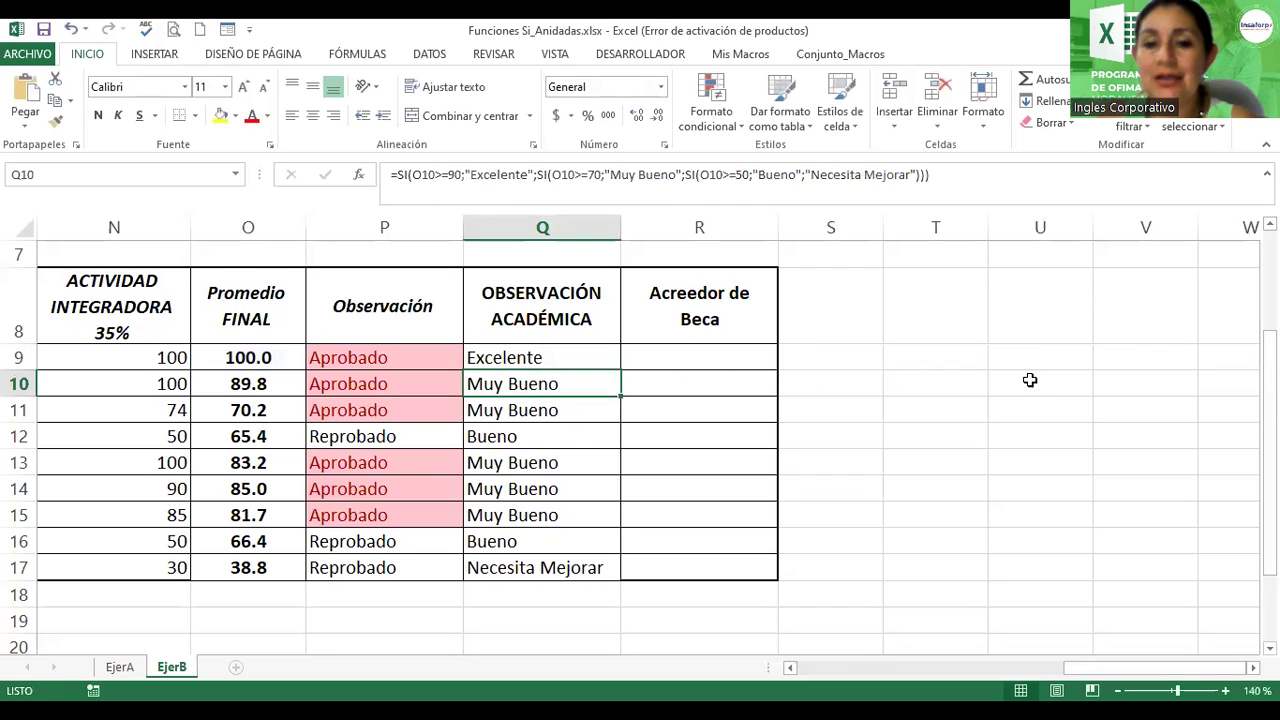
{"action": "left_click", "coordinate": [722, 360]}
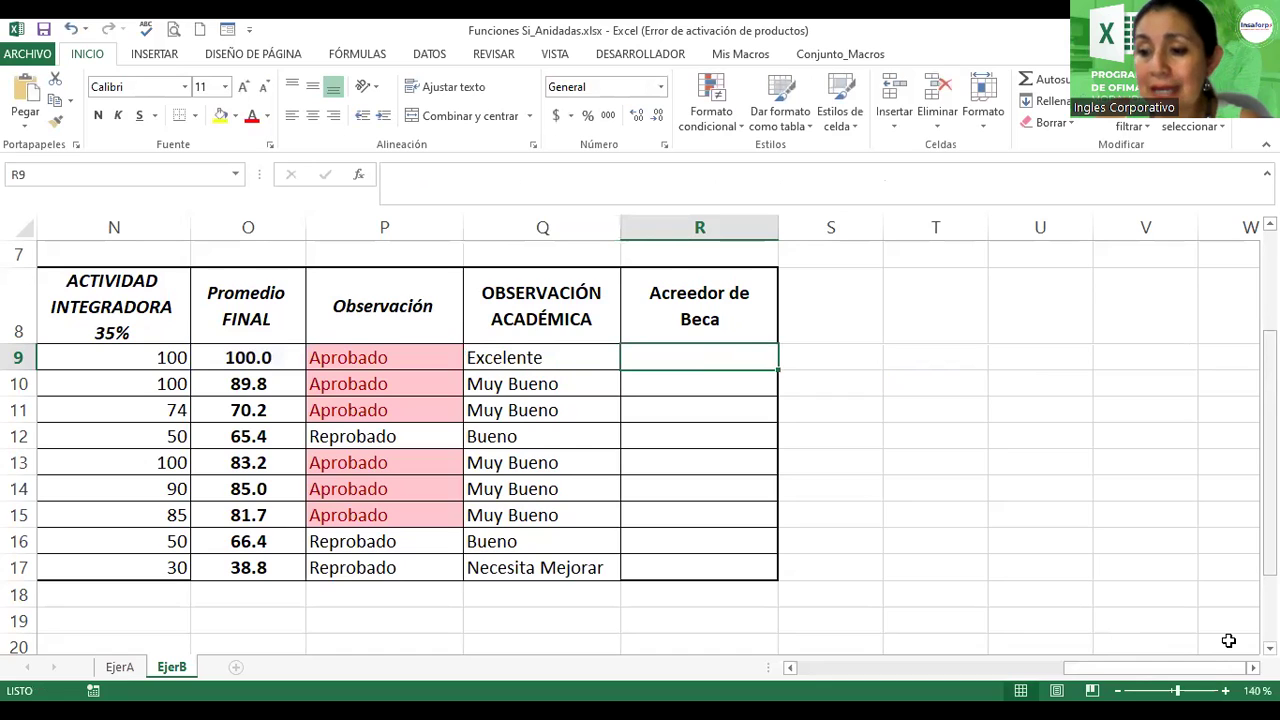
{"action": "scroll", "coordinate": [1214, 672], "scroll_direction": "down", "scroll_amount": 1}
{"action": "left_click_drag", "start_coordinate": [1214, 672], "coordinate": [1223, 668]}
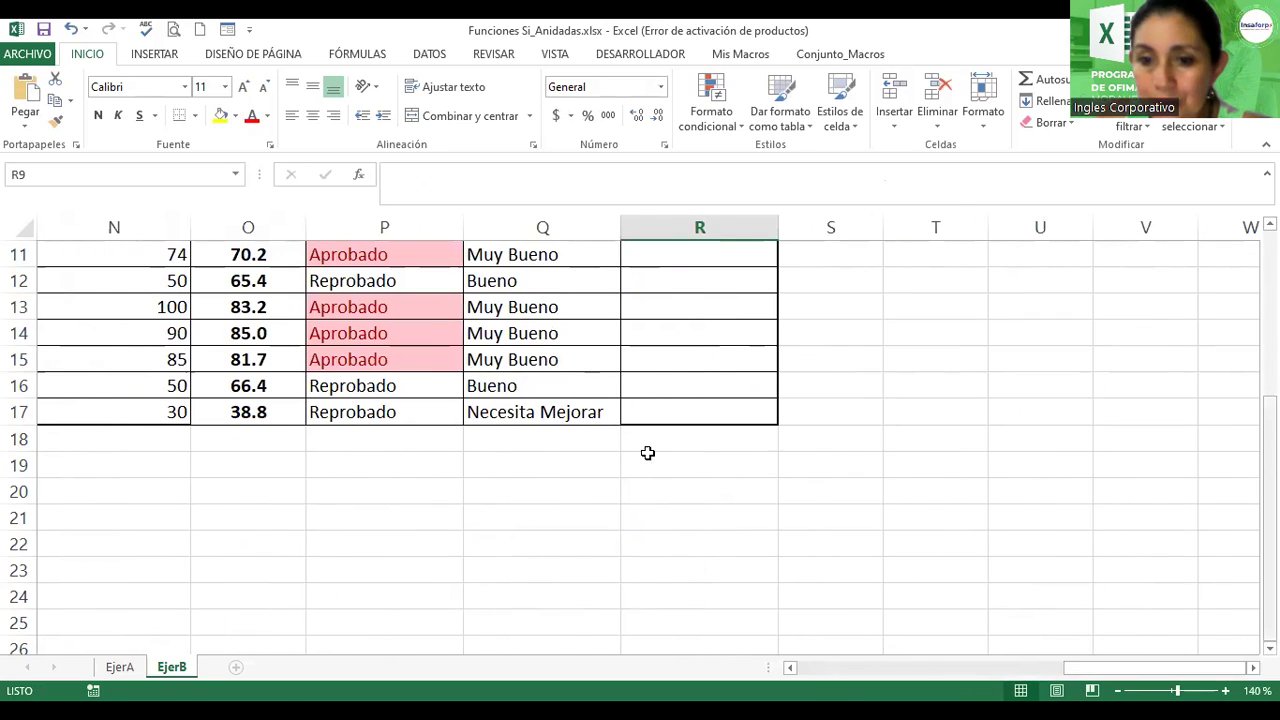
{"action": "scroll", "coordinate": [649, 451], "scroll_direction": "up", "scroll_amount": 2}
{"action": "type", "text": "="}
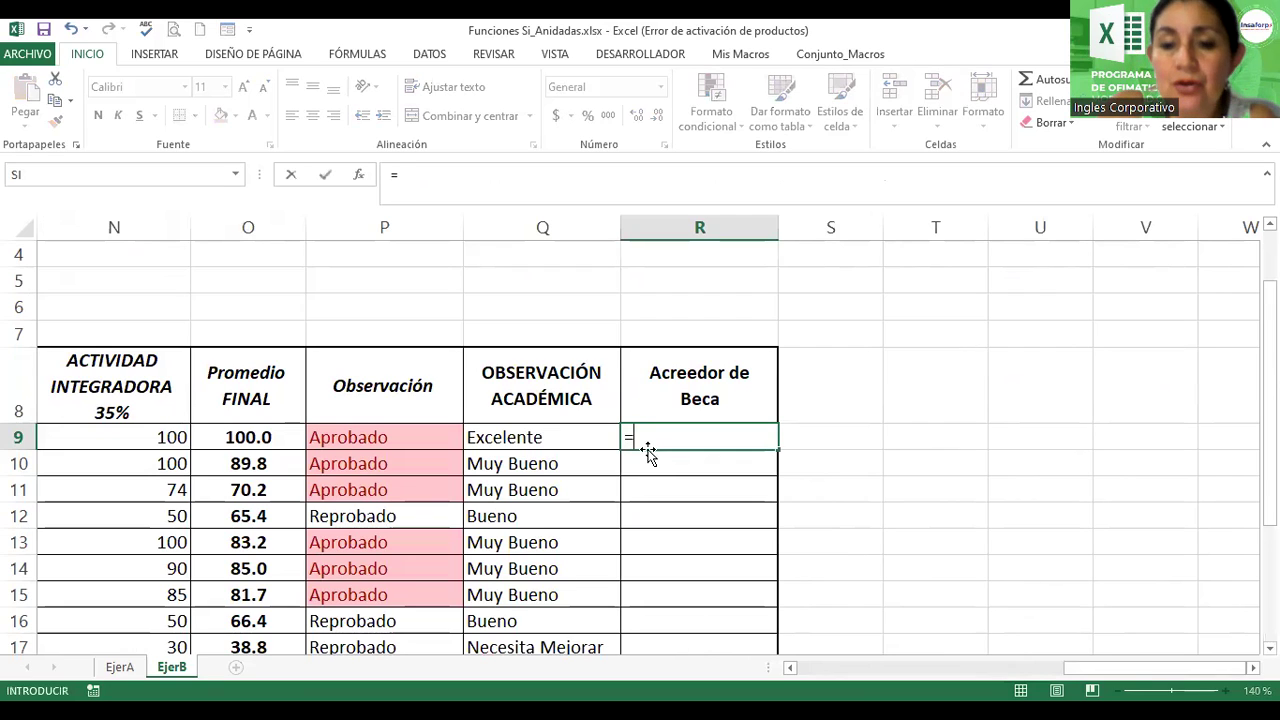
{"action": "type", "text": "si("}
{"action": "left_click", "coordinate": [208, 437]}
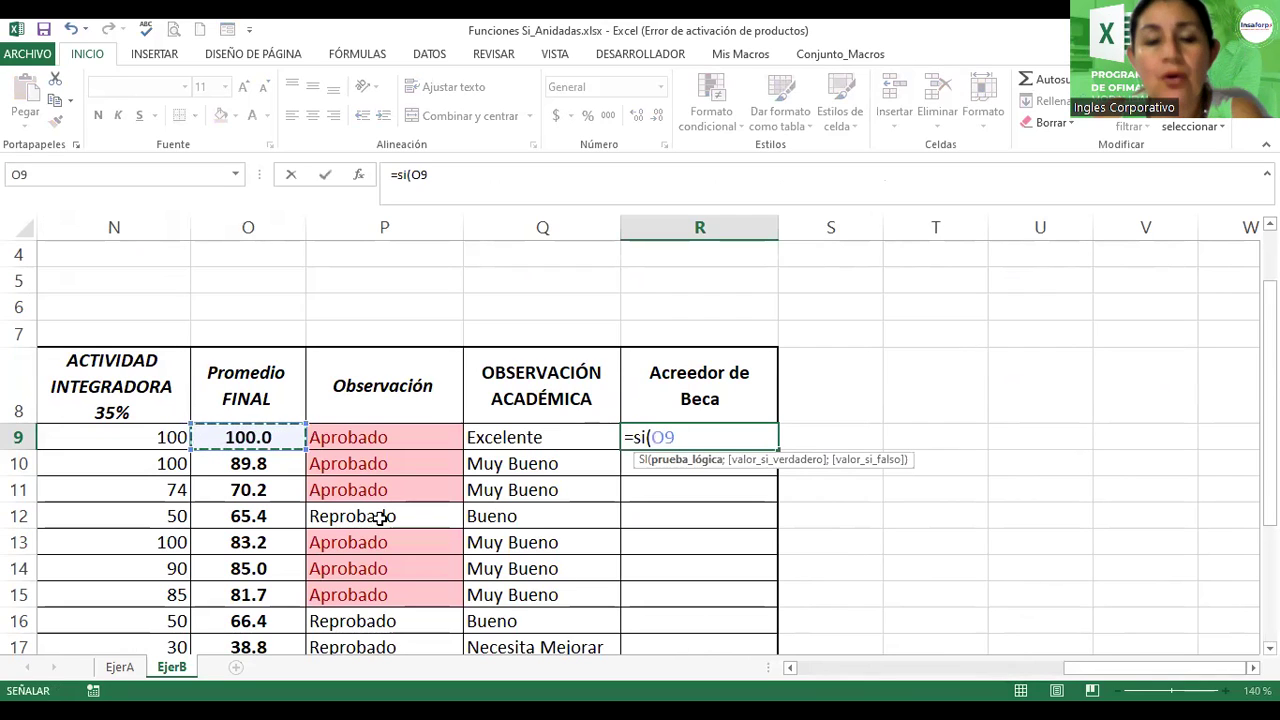
{"action": "type", "text": "="}
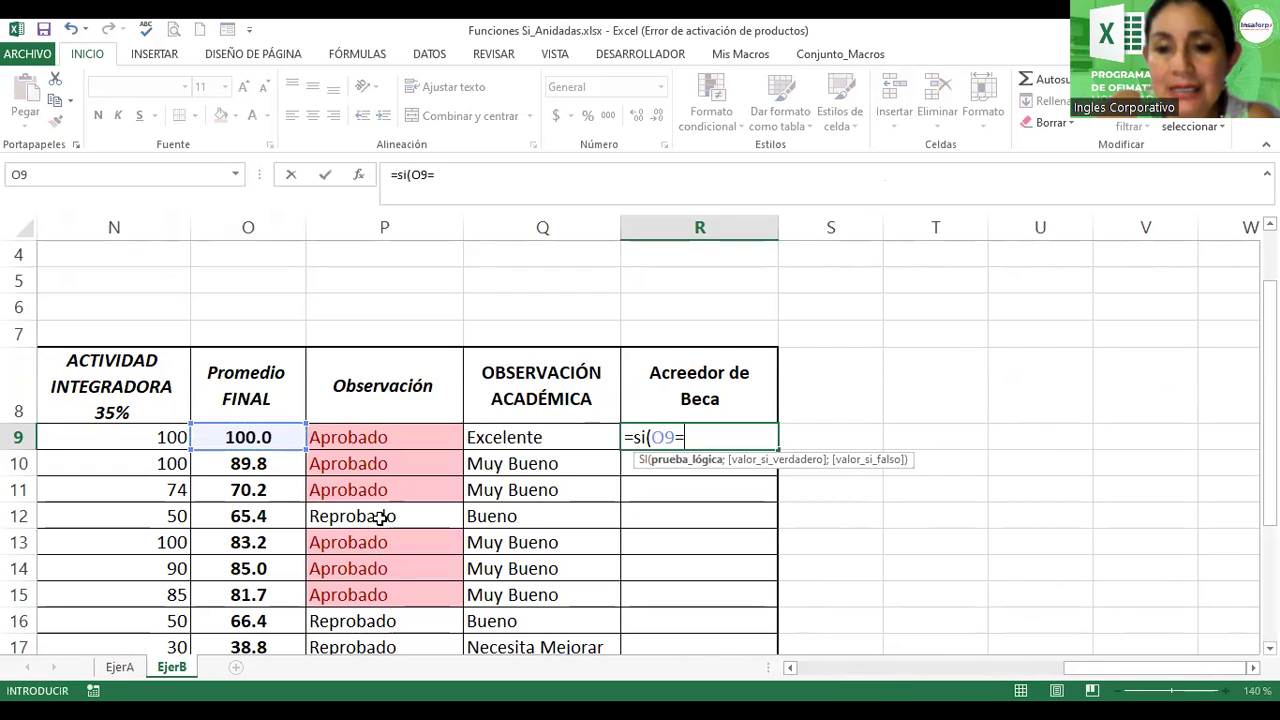
{"action": "type", "text": "\""}
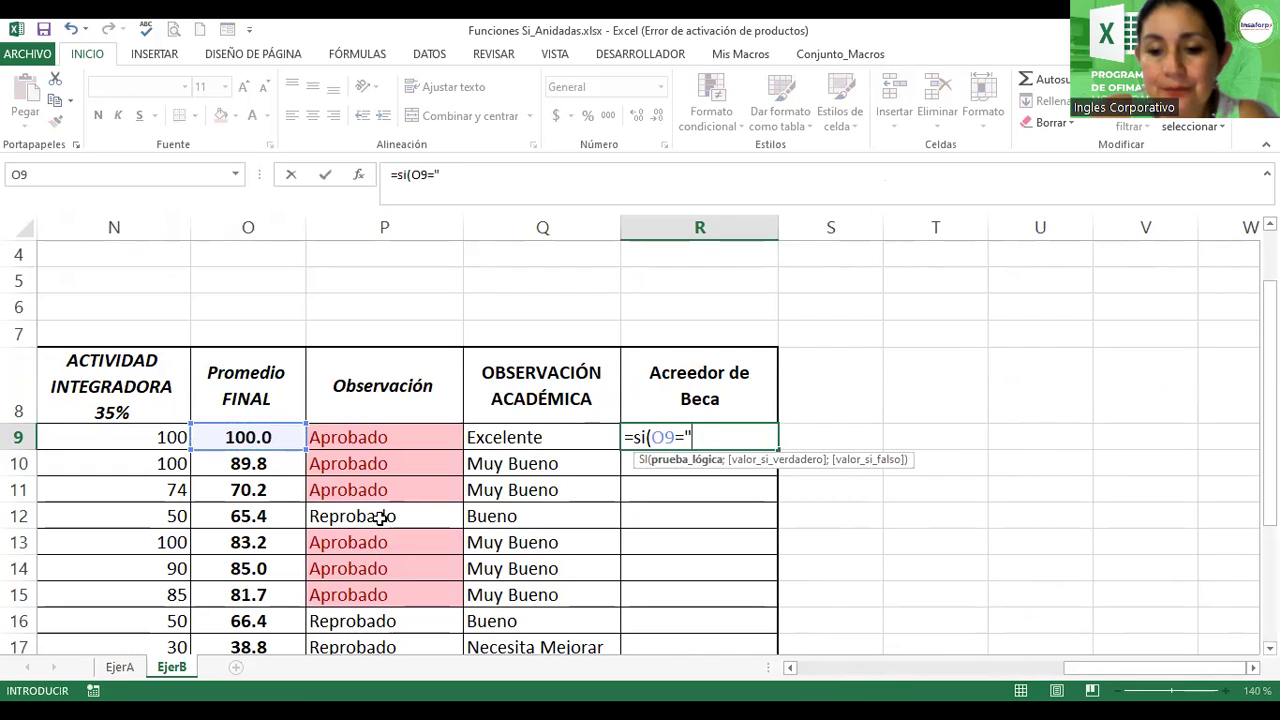
{"action": "type", "text": "100"}
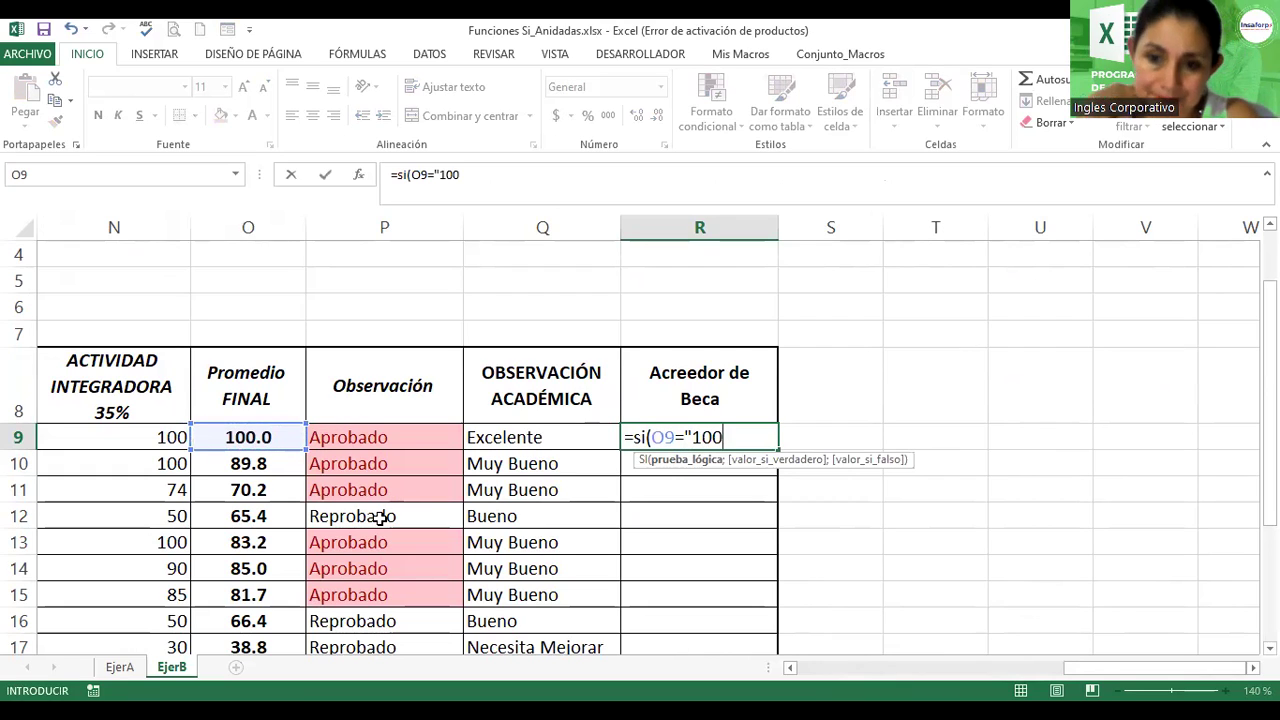
{"action": "type", "text": "\""}
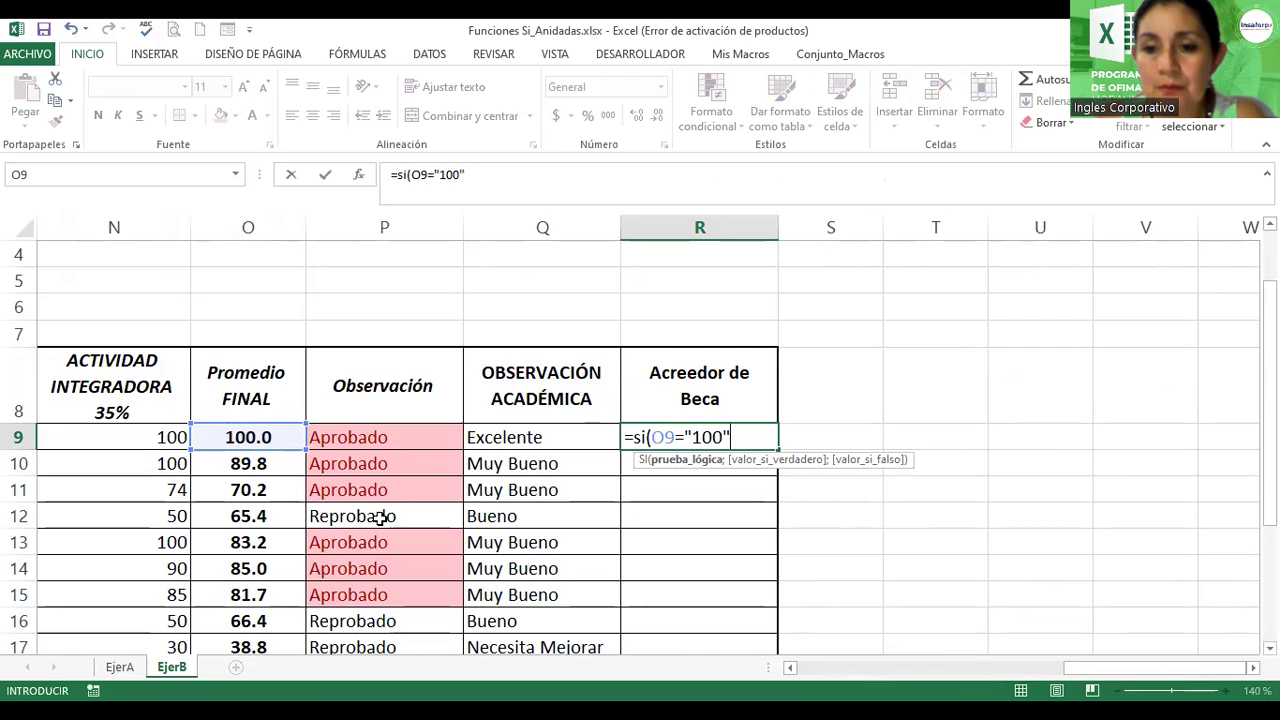
Step: Give the R9 formula's first test the true result "Gana Beca"
{"action": "type", "text": ";\""}
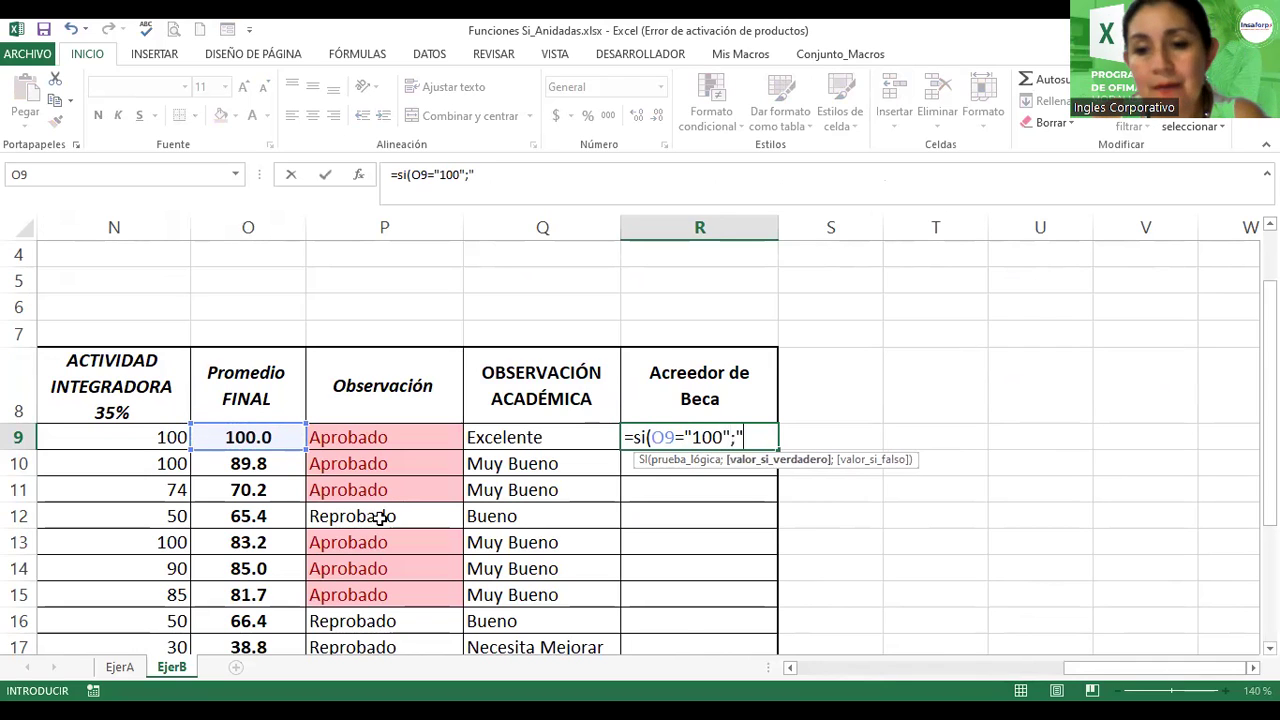
{"action": "type", "text": "Gana Bec"}
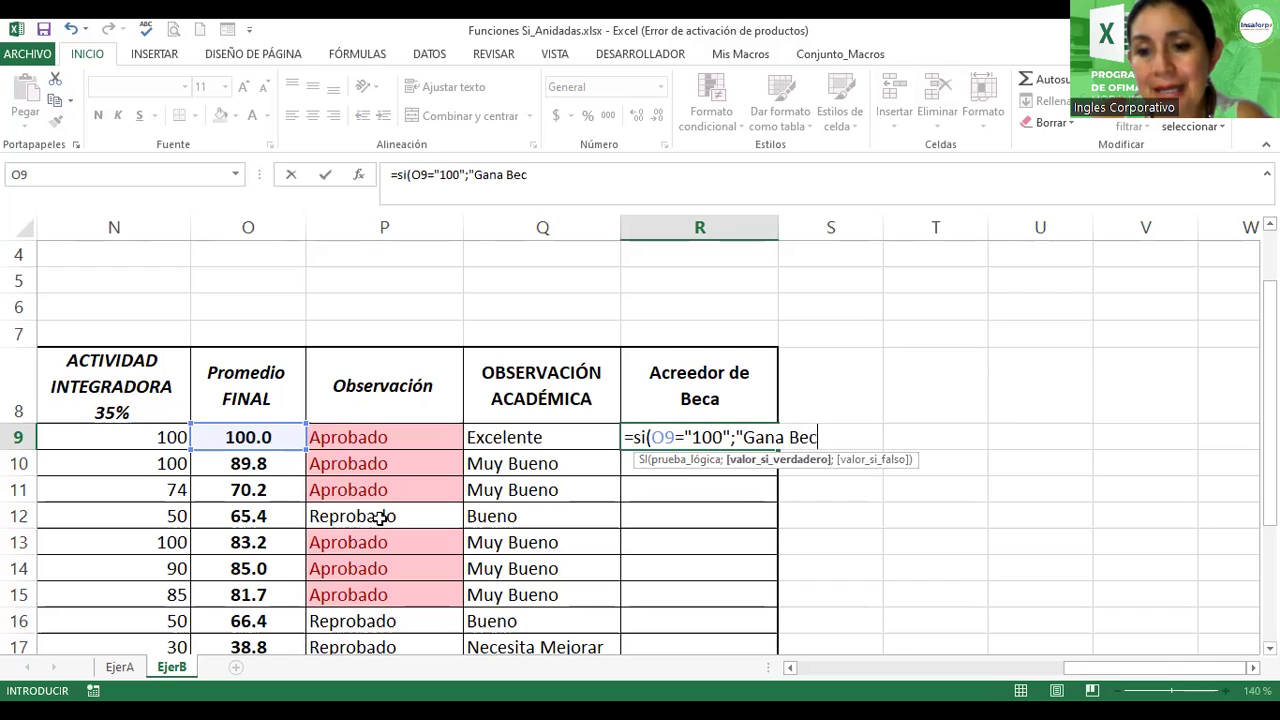
{"action": "type", "text": "a\","}
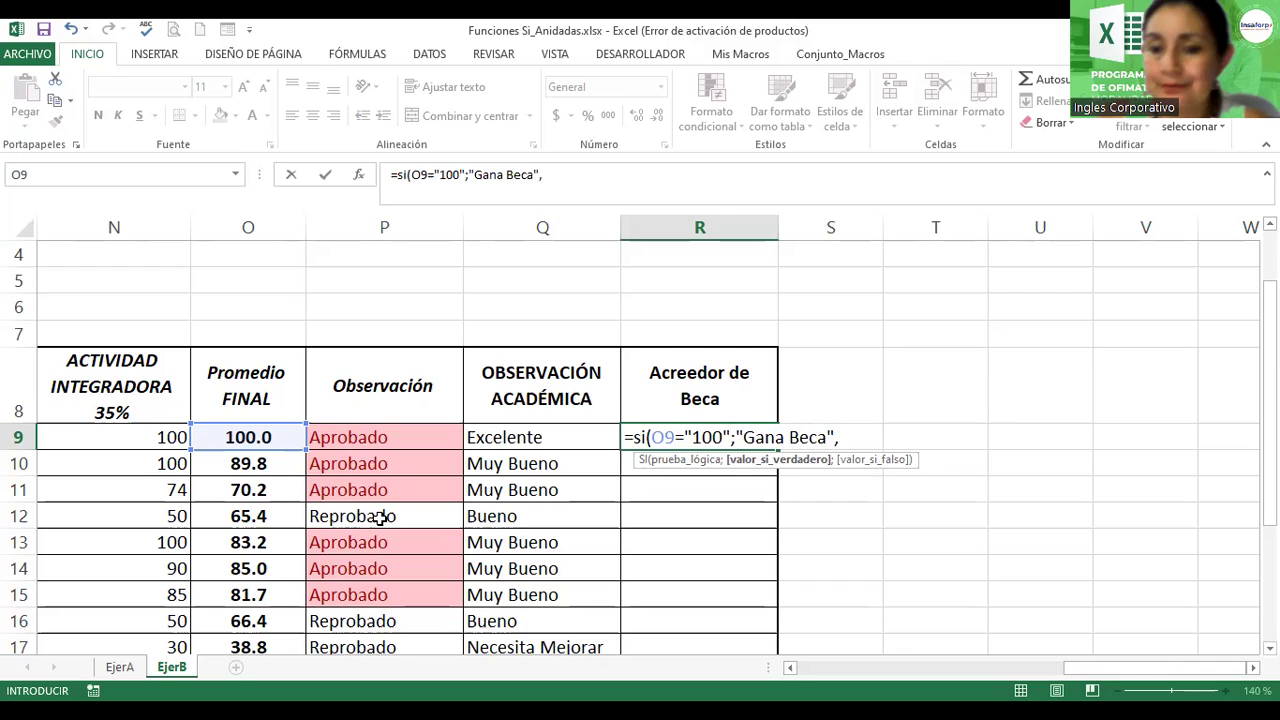
{"action": "key", "text": "BackSpace"}
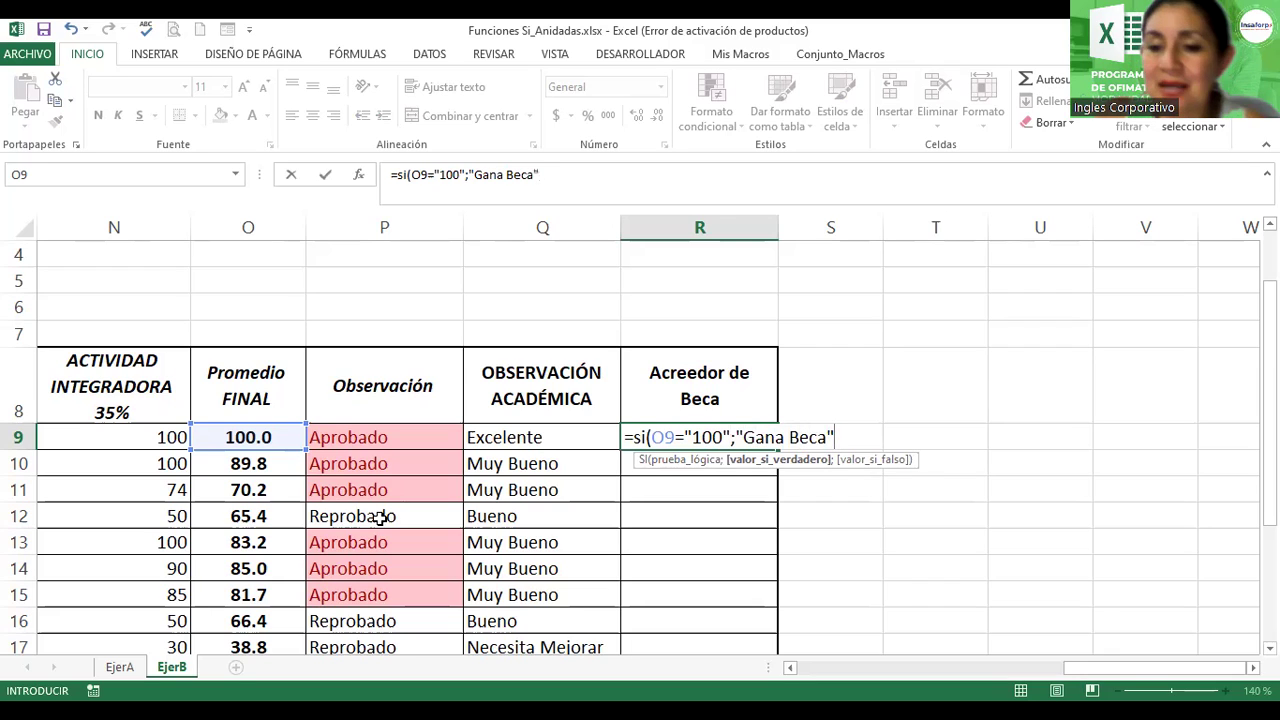
Step: Nest a second SI in the R9 formula that returns "Media Beca" when O9>=90
{"action": "type", "text": ";s"}
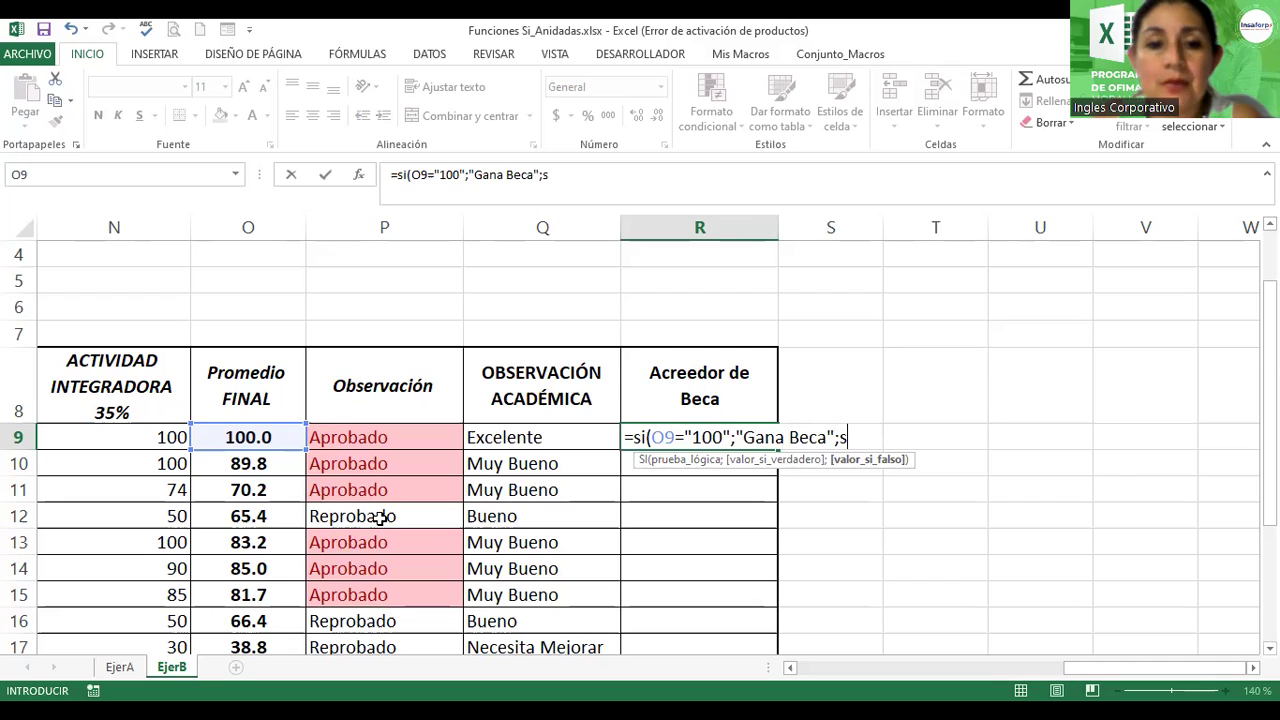
{"action": "type", "text": "i("}
{"action": "left_click", "coordinate": [222, 437]}
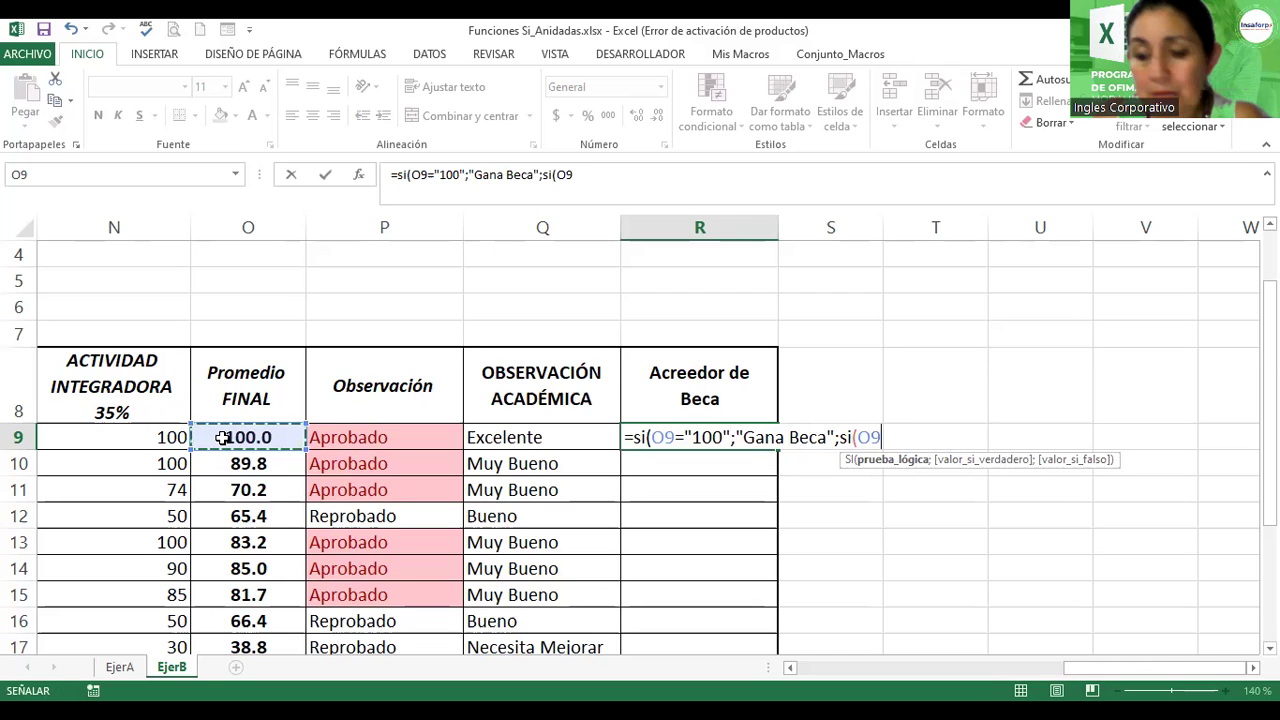
{"action": "type", "text": ">"}
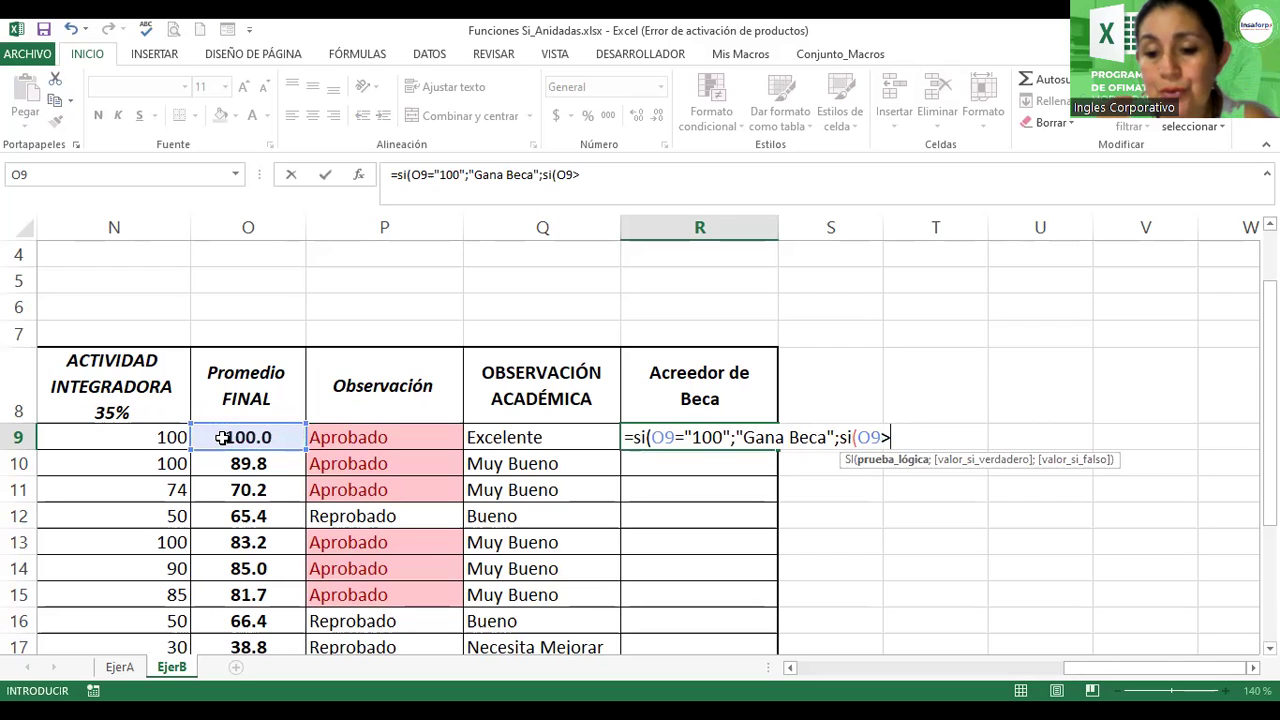
{"action": "type", "text": "=90"}
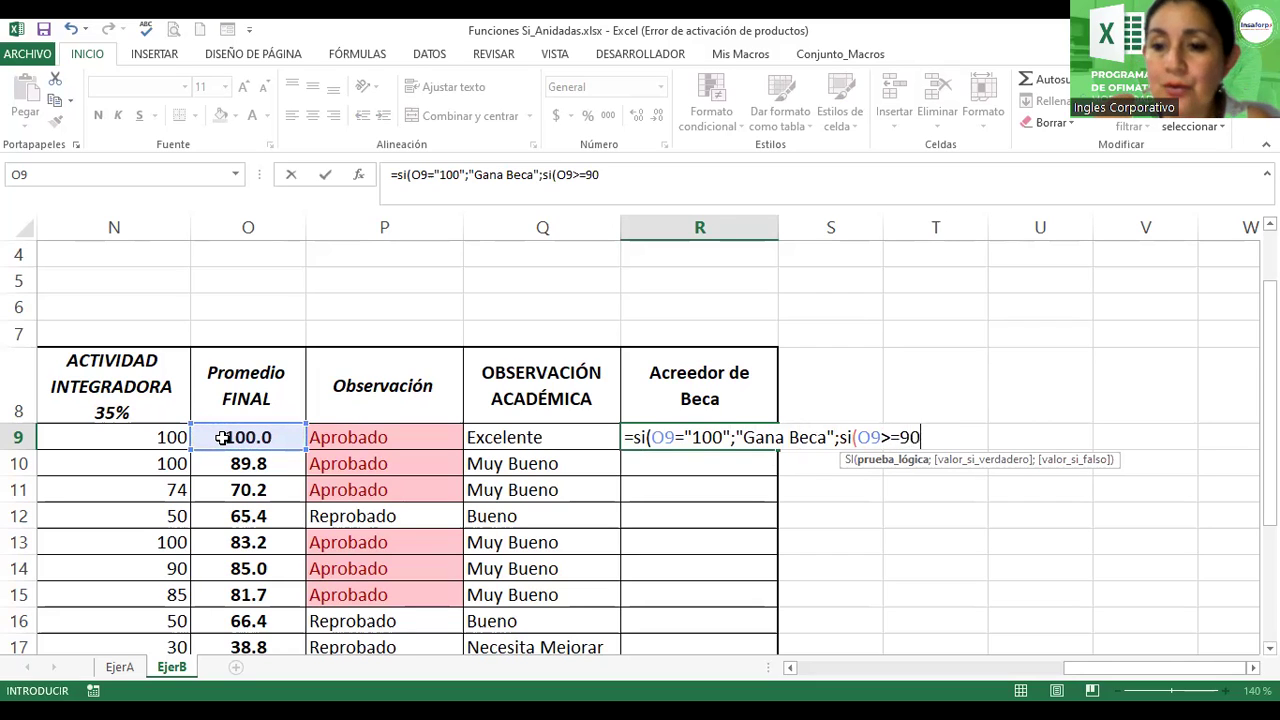
{"action": "type", "text": ";\"Media Beca\""}
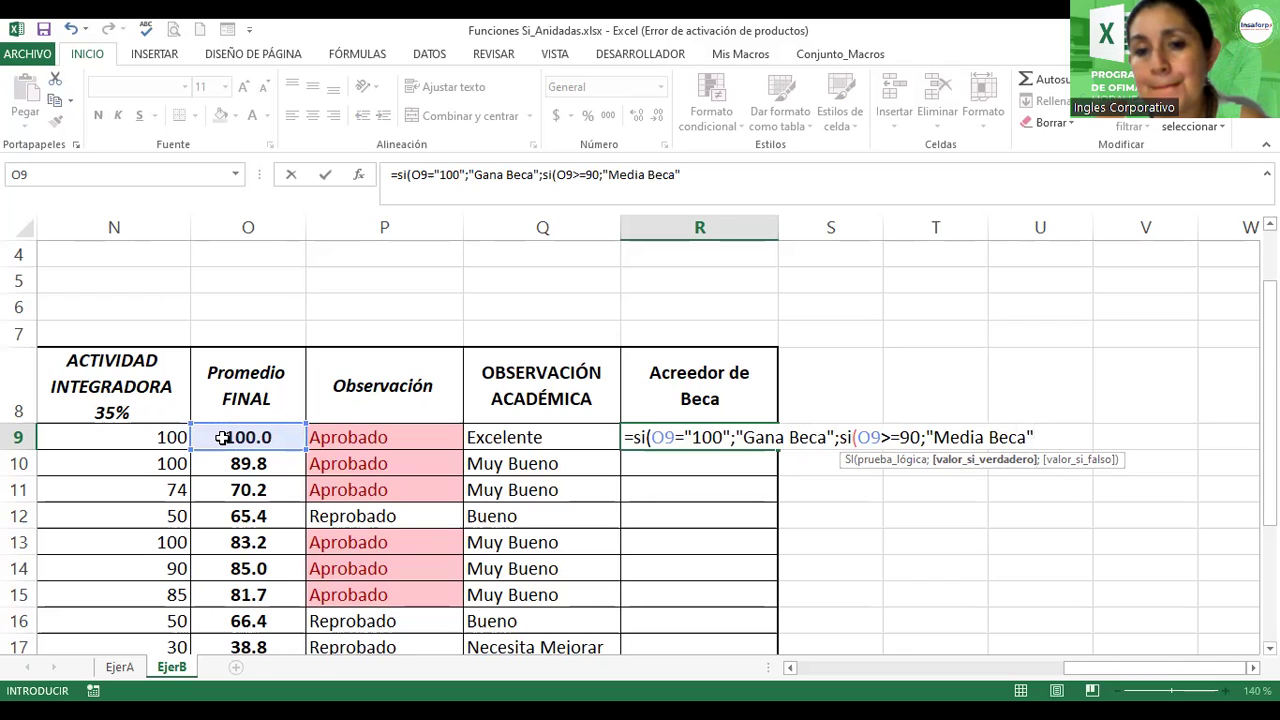
Step: Nest a third SI in the R9 formula that returns "Paga el 70%" when O9>=80
{"action": "type", "text": ";s"}
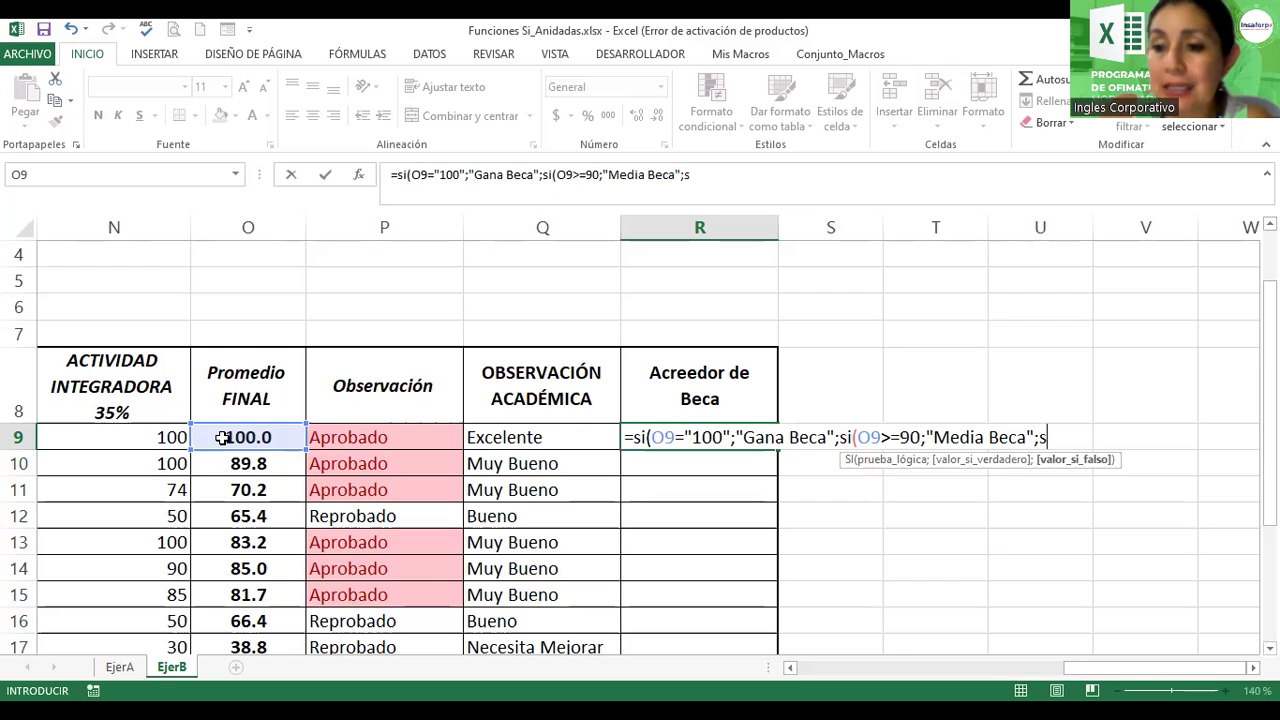
{"action": "type", "text": "i("}
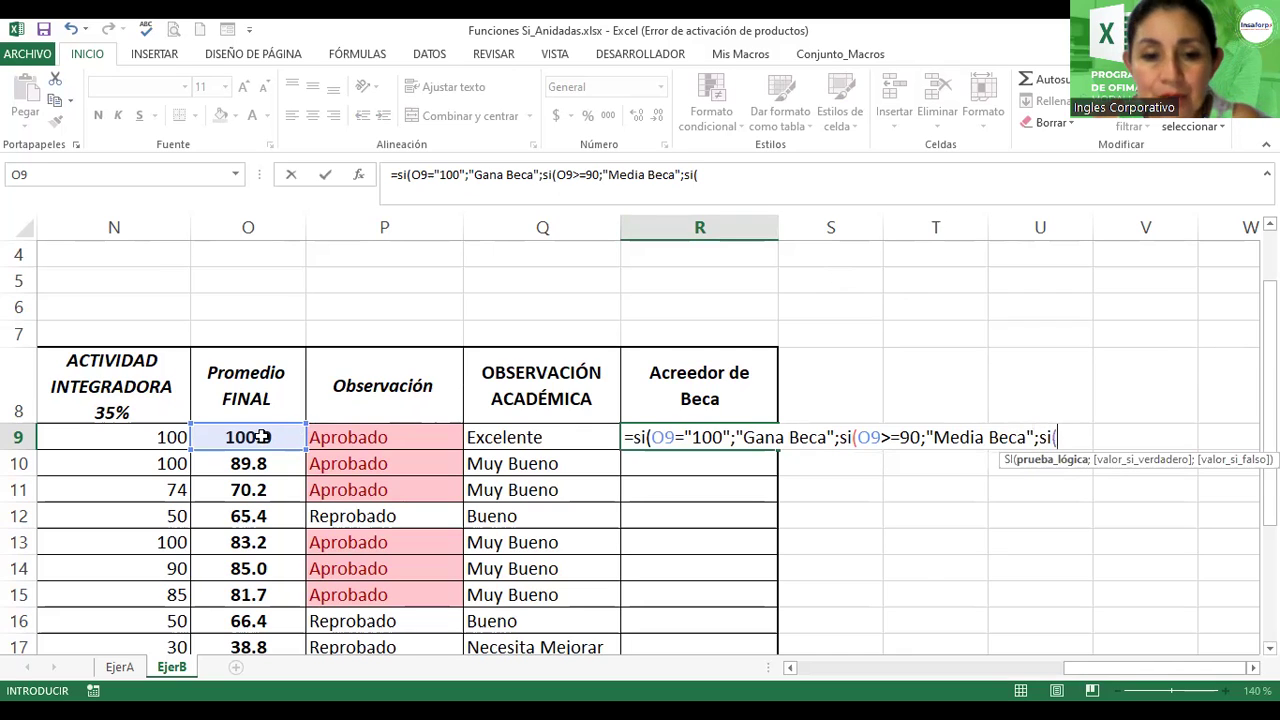
{"action": "left_click", "coordinate": [258, 436]}
{"action": "type", "text": ">"}
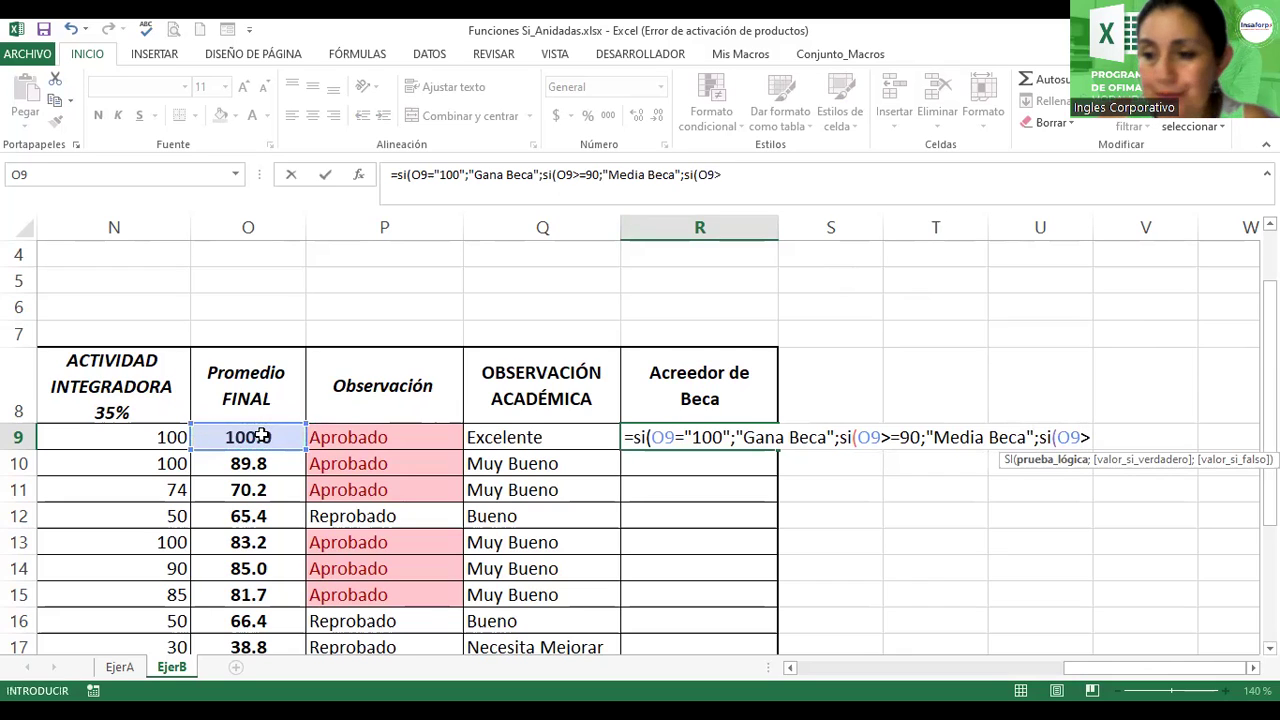
{"action": "type", "text": "="}
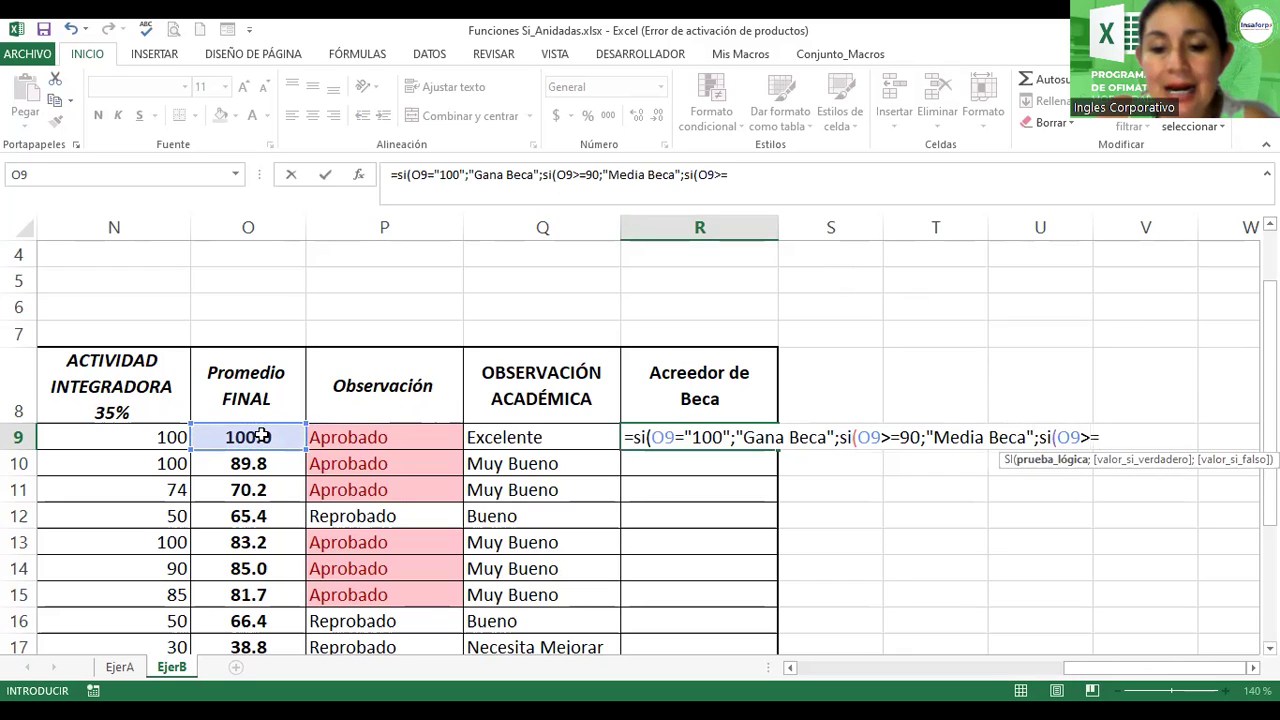
{"action": "type", "text": "80"}
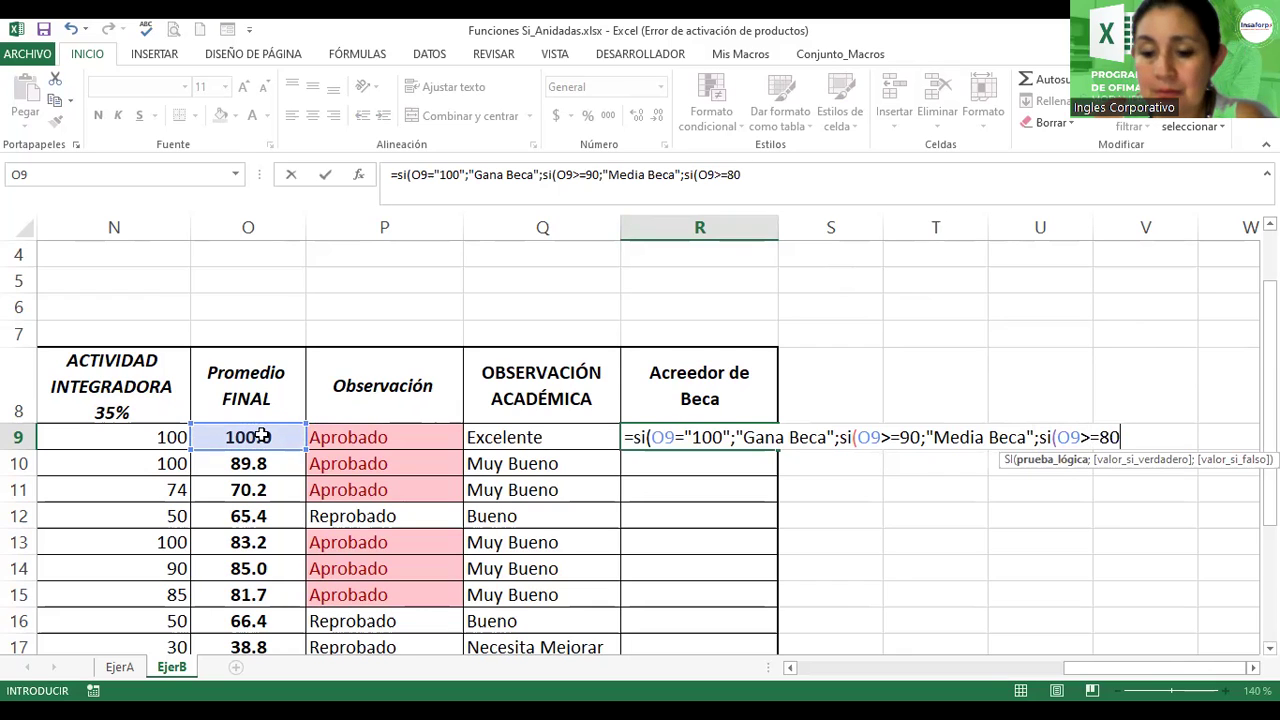
{"action": "type", "text": ";\""}
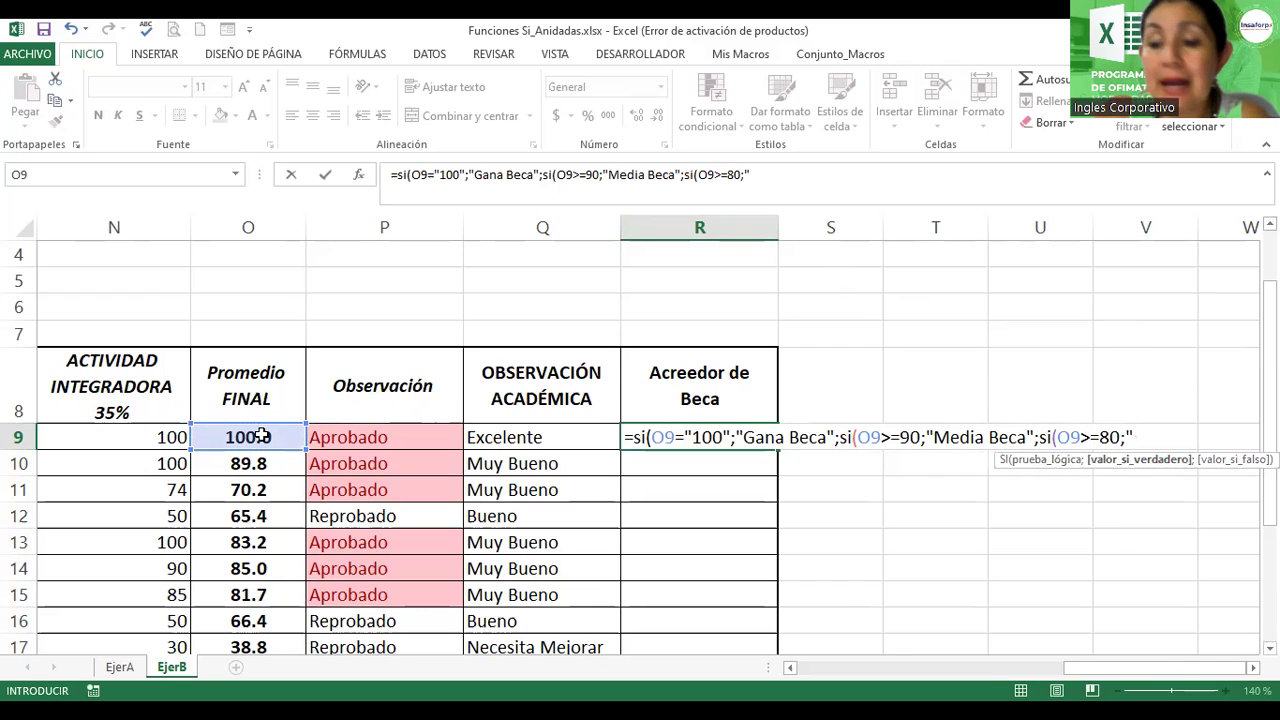
{"action": "type", "text": "Paga el"}
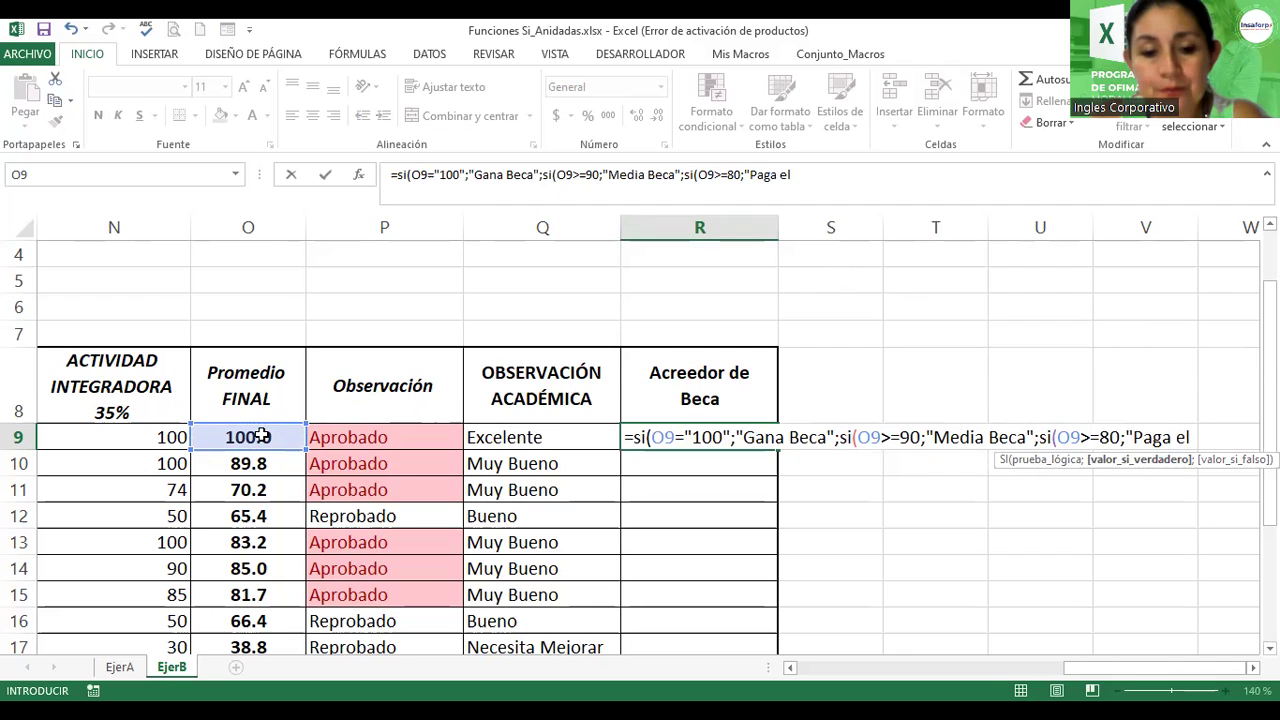
{"action": "type", "text": " 70%\";"}
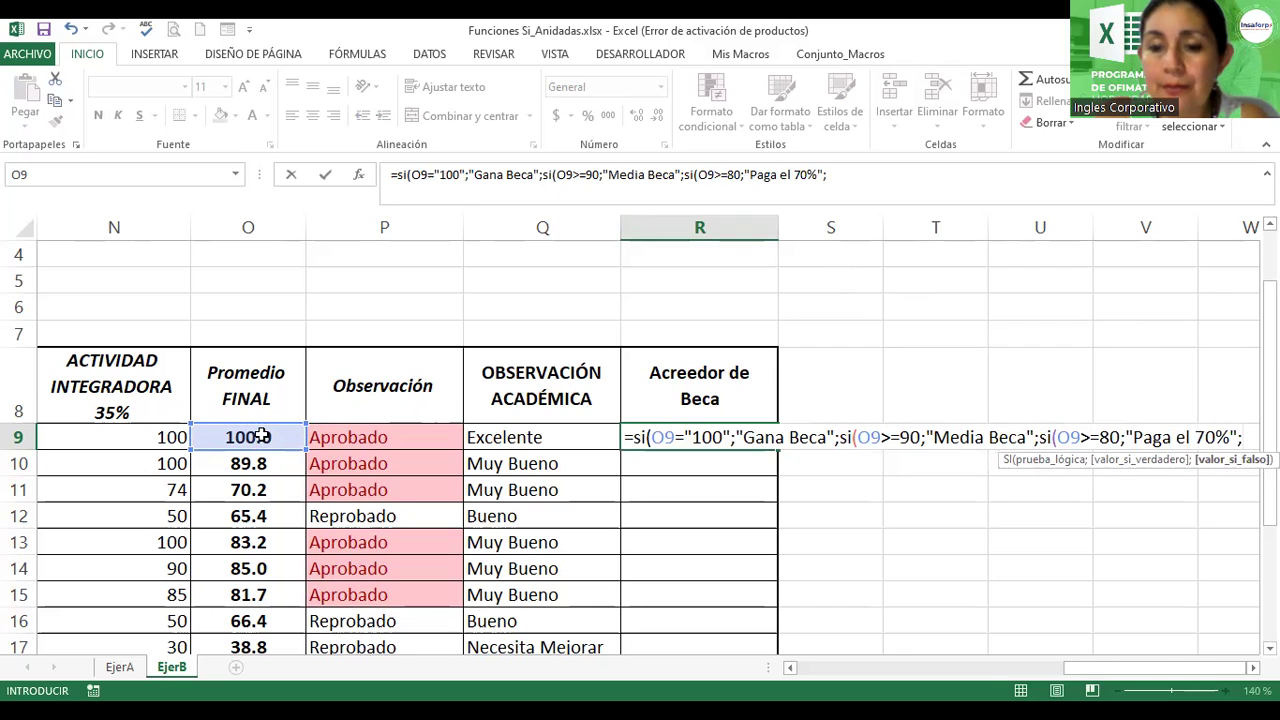
Step: Add Pago Completo as the last false result and try to enter the R9 formula, declining the suggested correction
{"action": "type", "text": "Pago Completo"}
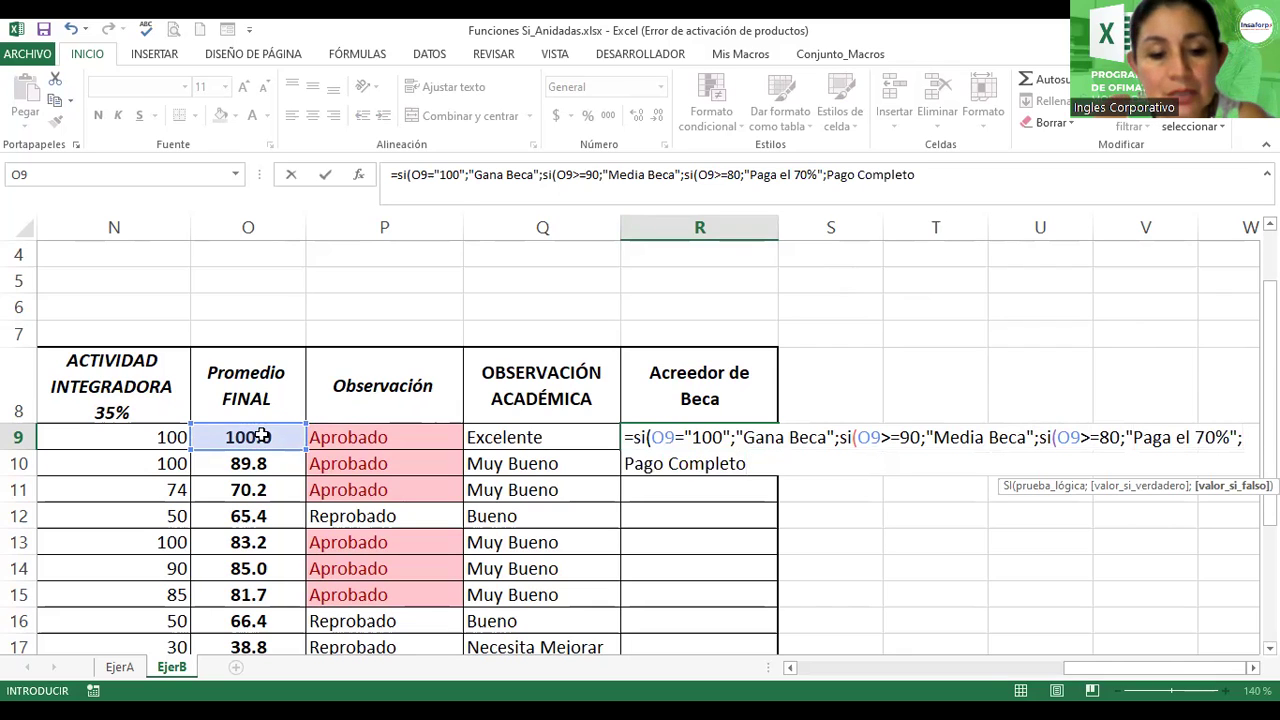
{"action": "type", "text": "\""}
{"action": "key", "text": "Return"}
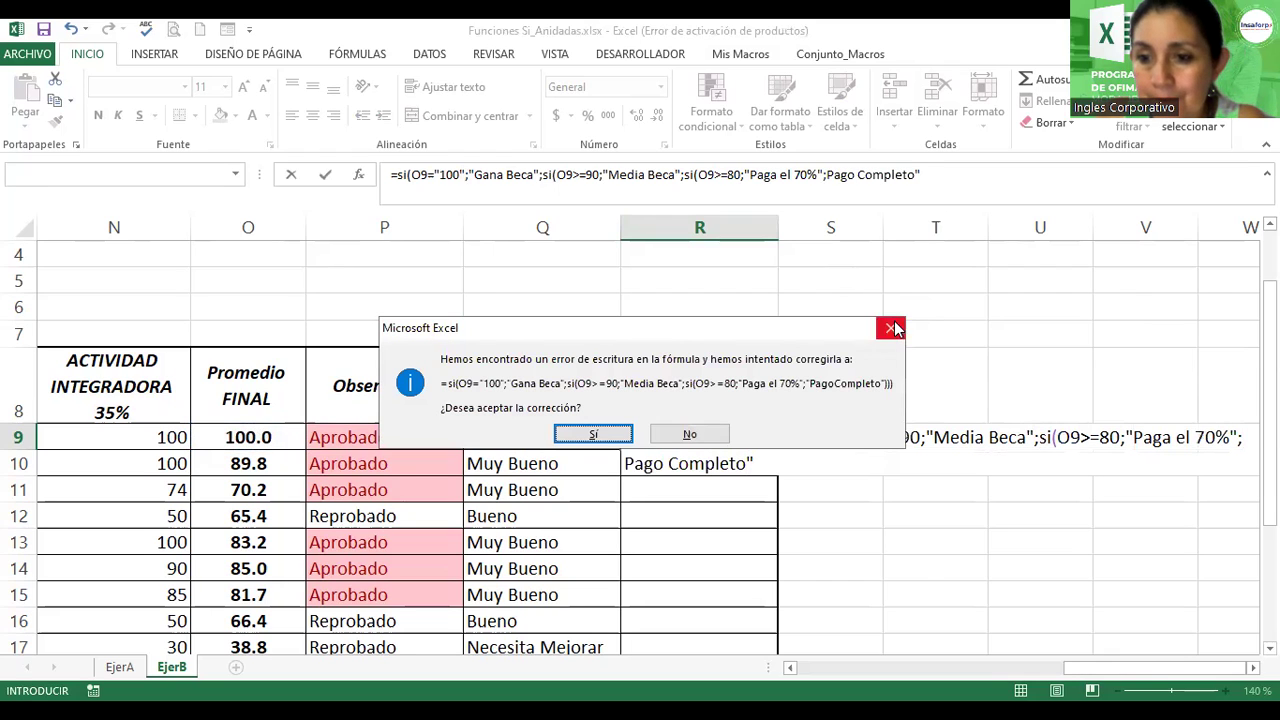
{"action": "left_click", "coordinate": [688, 440]}
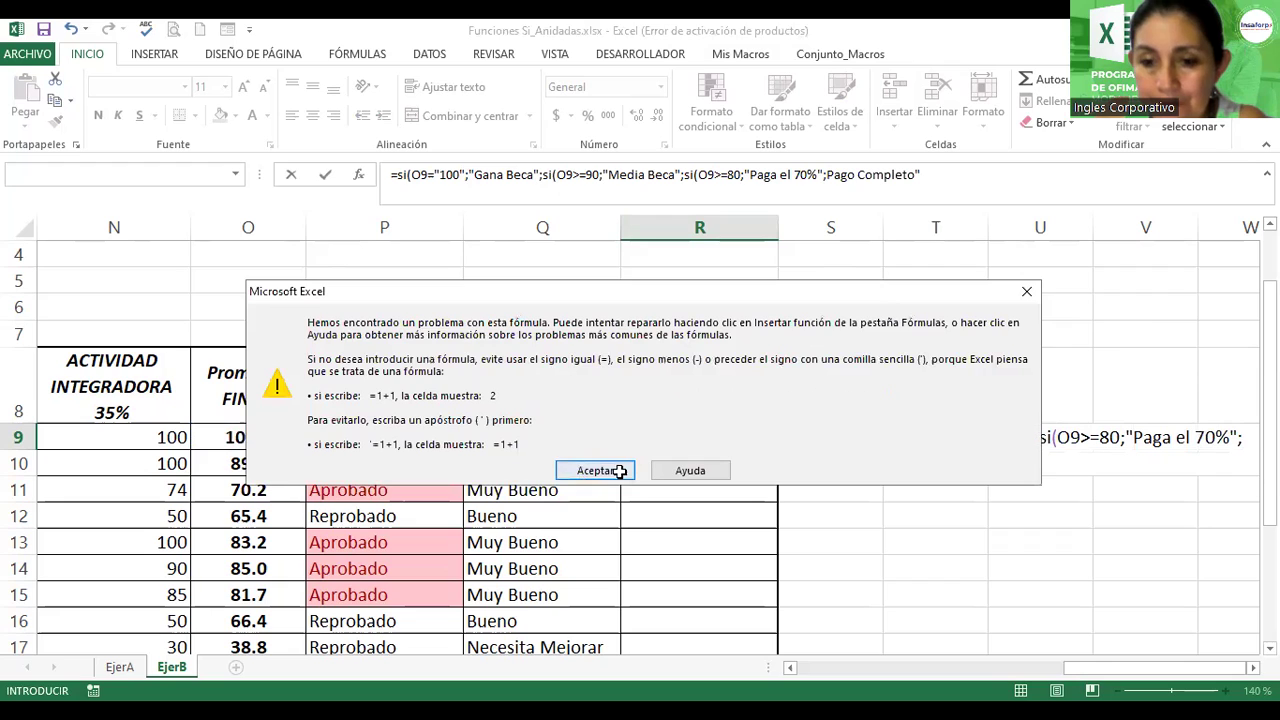
{"action": "left_click", "coordinate": [597, 470]}
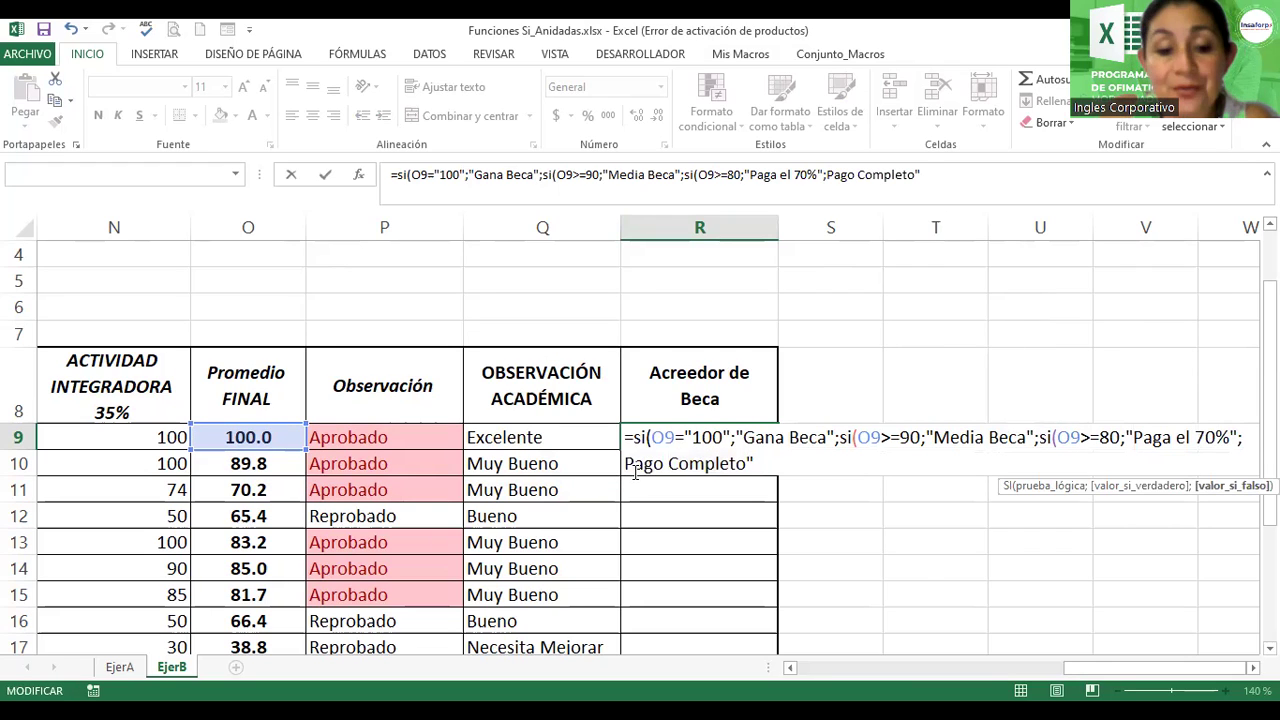
Step: Add the missing opening quote before Pago Completo and enter the R9 formula with three closing parentheses
{"action": "type", "text": "\""}
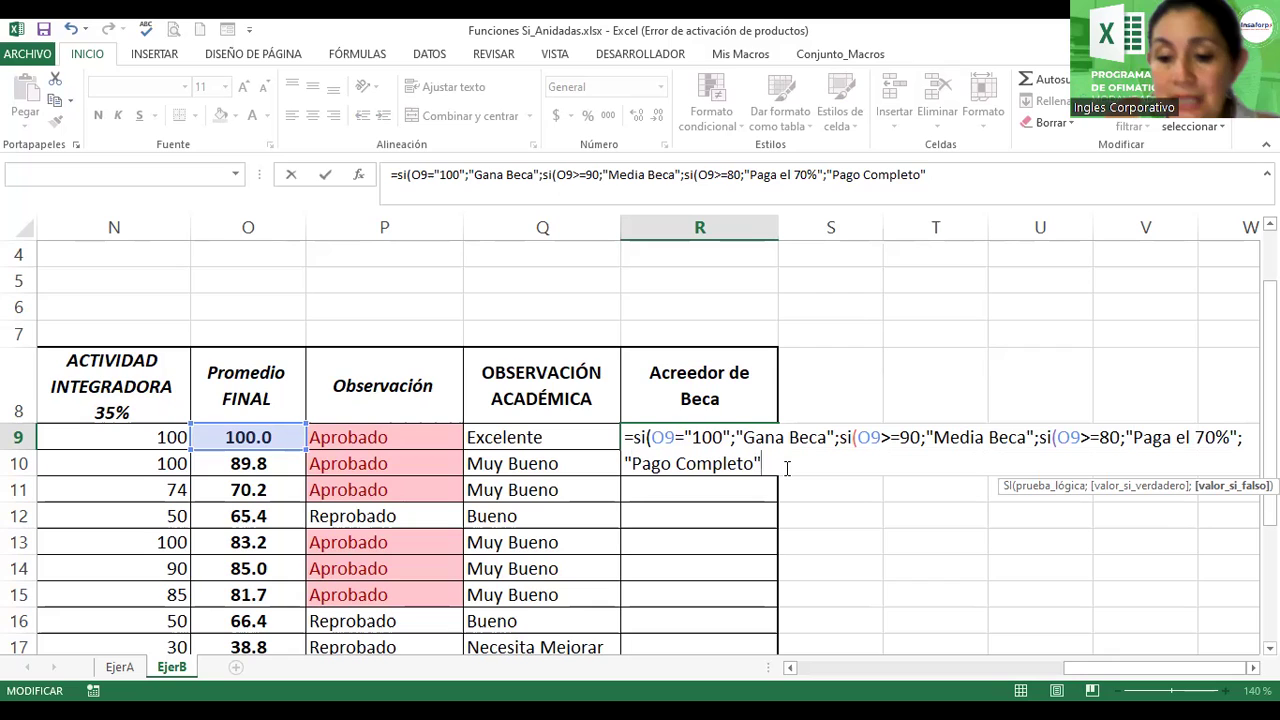
{"action": "type", "text": ")"}
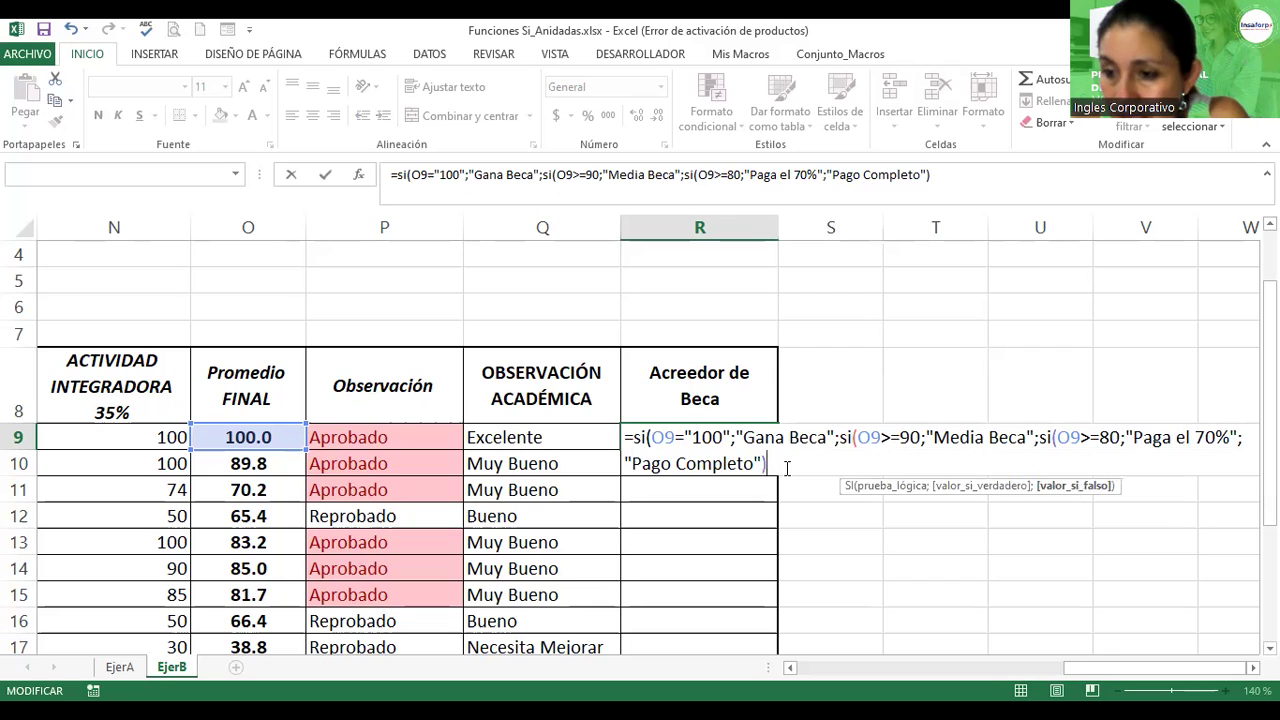
{"action": "type", "text": "))"}
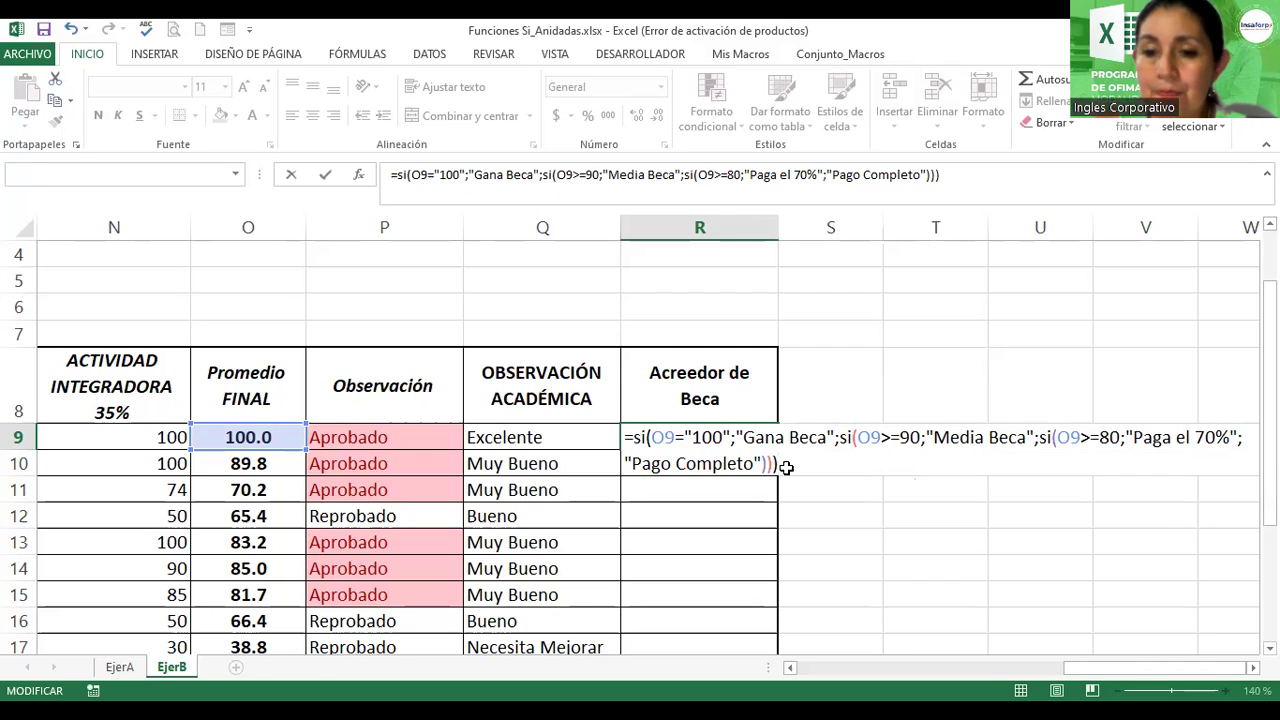
{"action": "key", "text": "Return"}
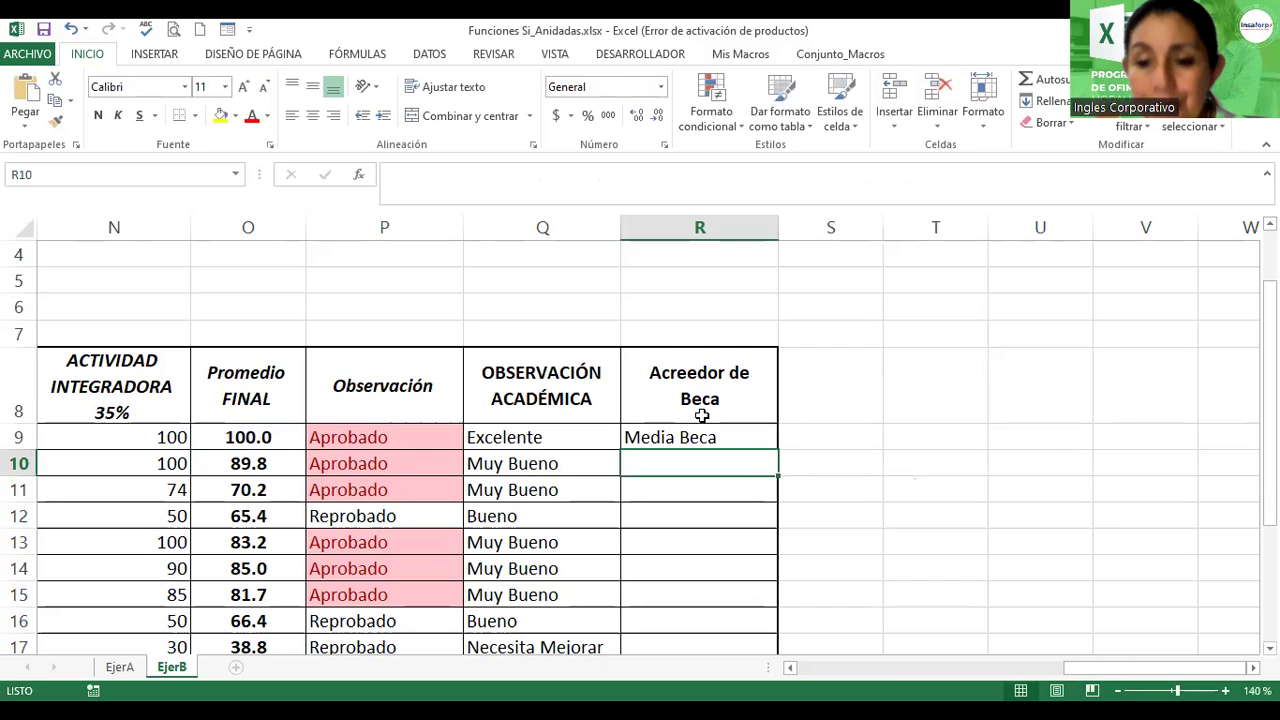
Step: Remove the quotation marks around 100 in the R9 formula so that its first condition reads O9=100
{"action": "double_click", "coordinate": [662, 432]}
{"action": "left_click", "coordinate": [731, 437]}
{"action": "key", "text": "BackSpace"}
{"action": "key", "text": "Left"}
{"action": "key", "text": "Left"}
{"action": "key", "text": "Left"}
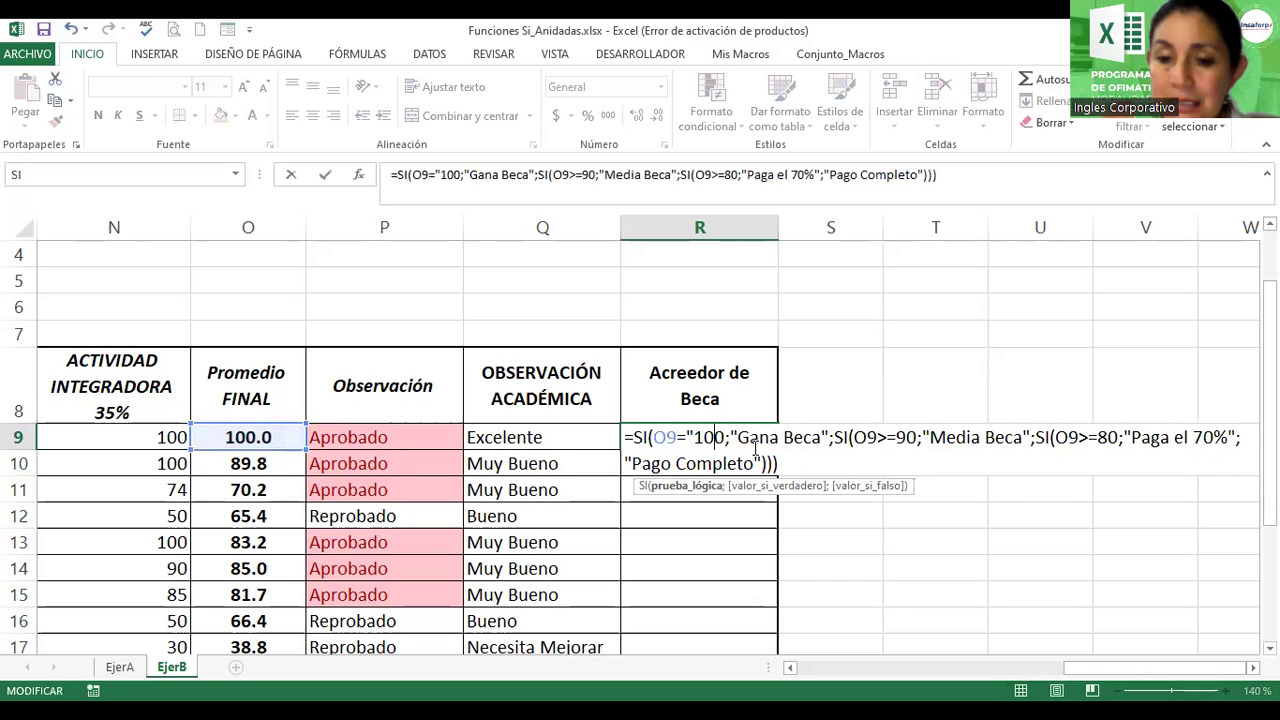
{"action": "key", "text": "BackSpace"}
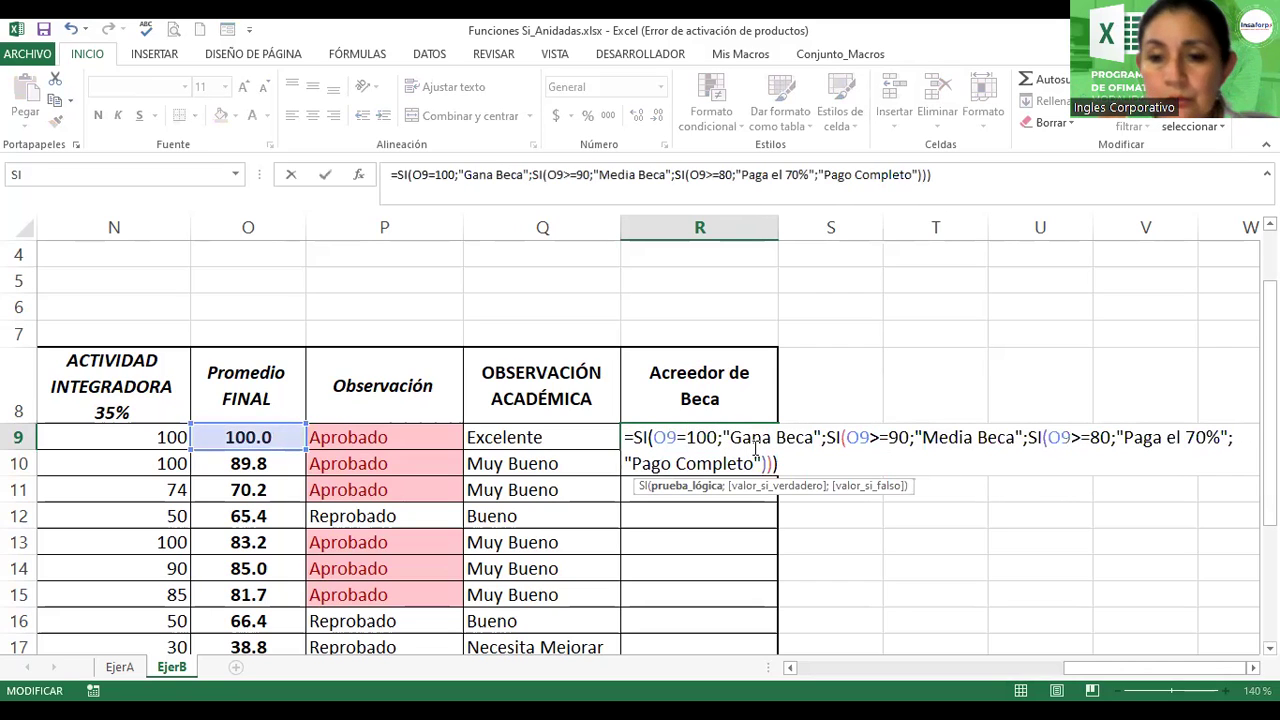
{"action": "key", "text": "Return"}
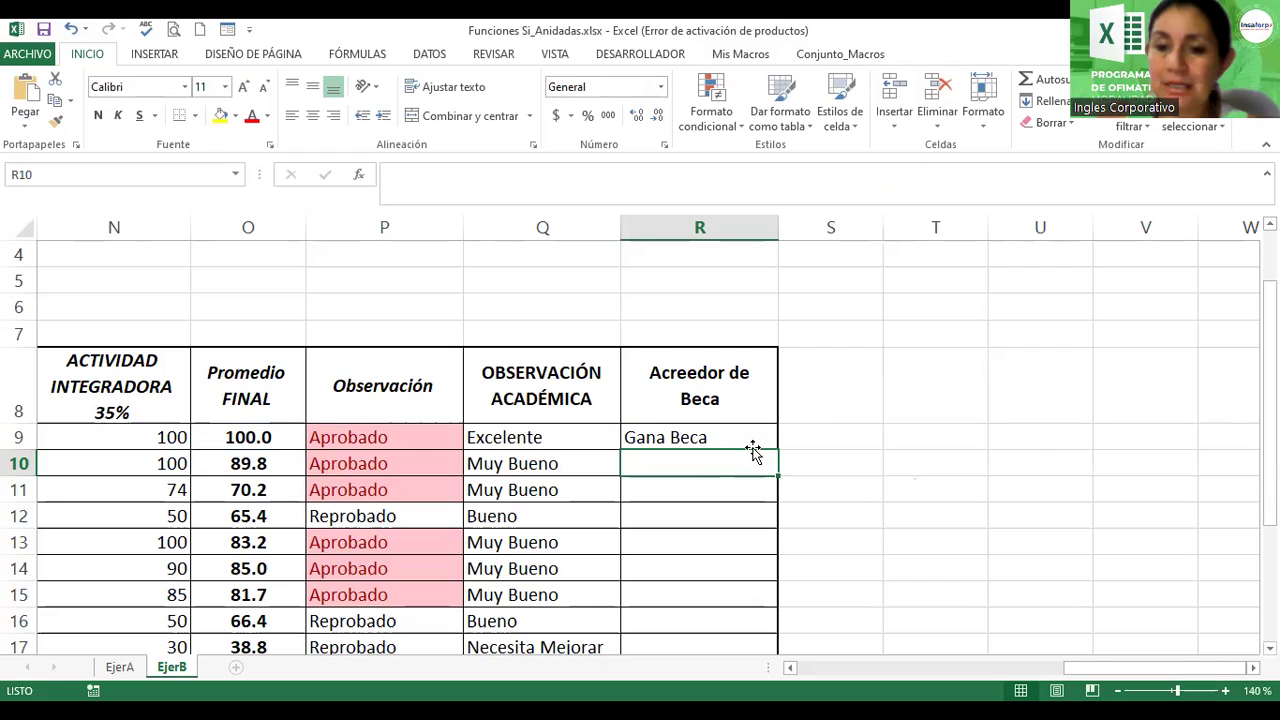
Step: Review the corrected R9 formula and fill it down the Acreedor de Beca column through R14
{"action": "left_click", "coordinate": [753, 447]}
{"action": "double_click", "coordinate": [753, 447]}
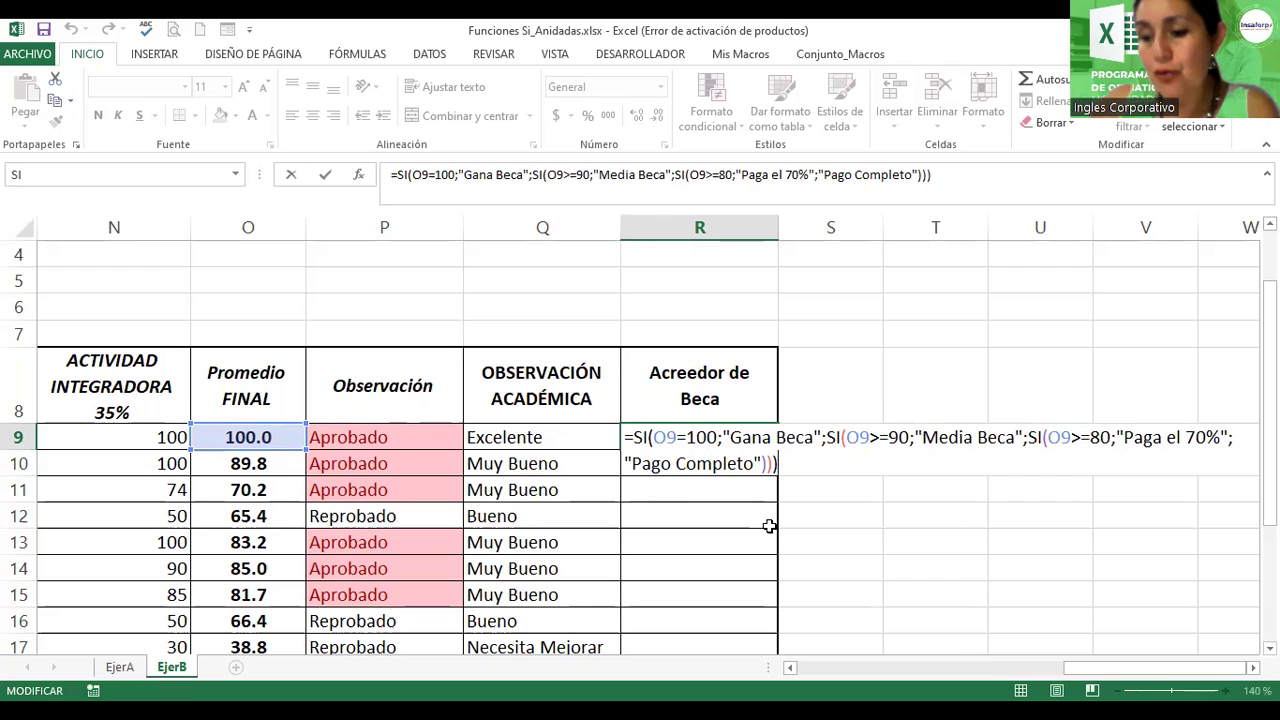
{"action": "key", "text": "Return"}
{"action": "left_click", "coordinate": [748, 437]}
{"action": "left_click_drag", "start_coordinate": [778, 449], "coordinate": [782, 570]}
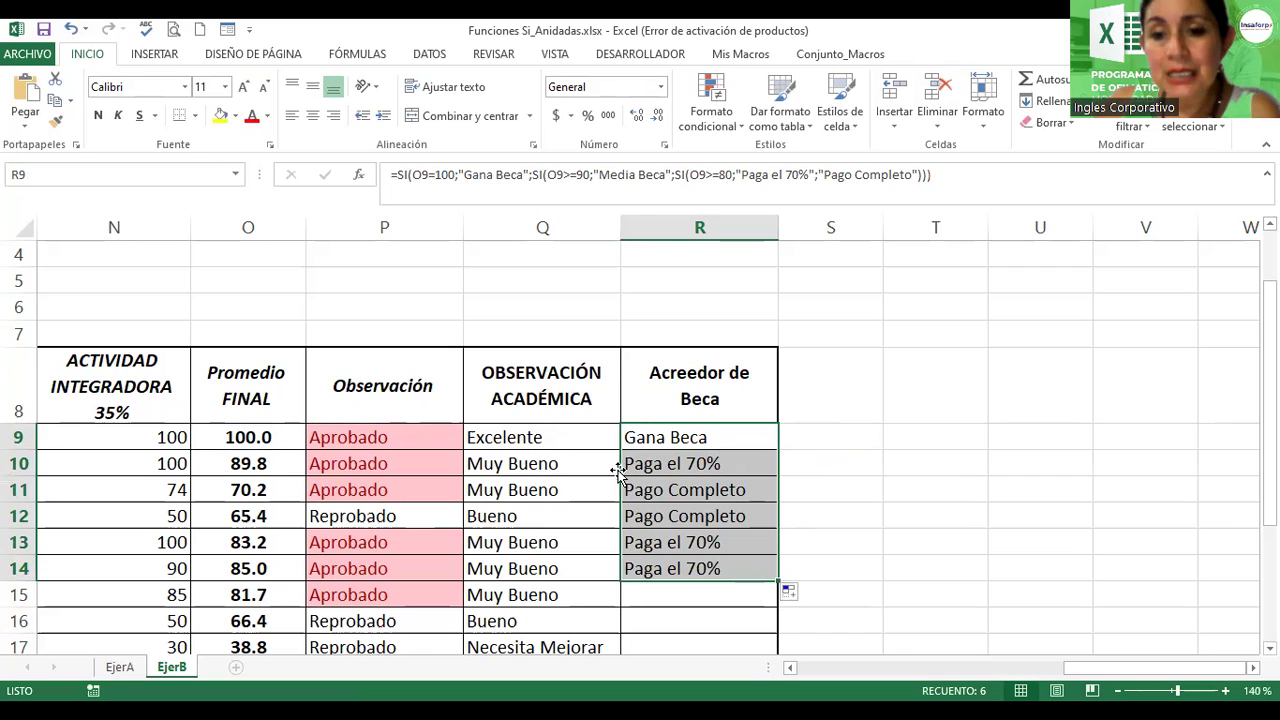
Step: Check the scholarship results in rows 10 and 11 against their final averages, and fill the formula from R14 down to R17
{"action": "left_click", "coordinate": [652, 470]}
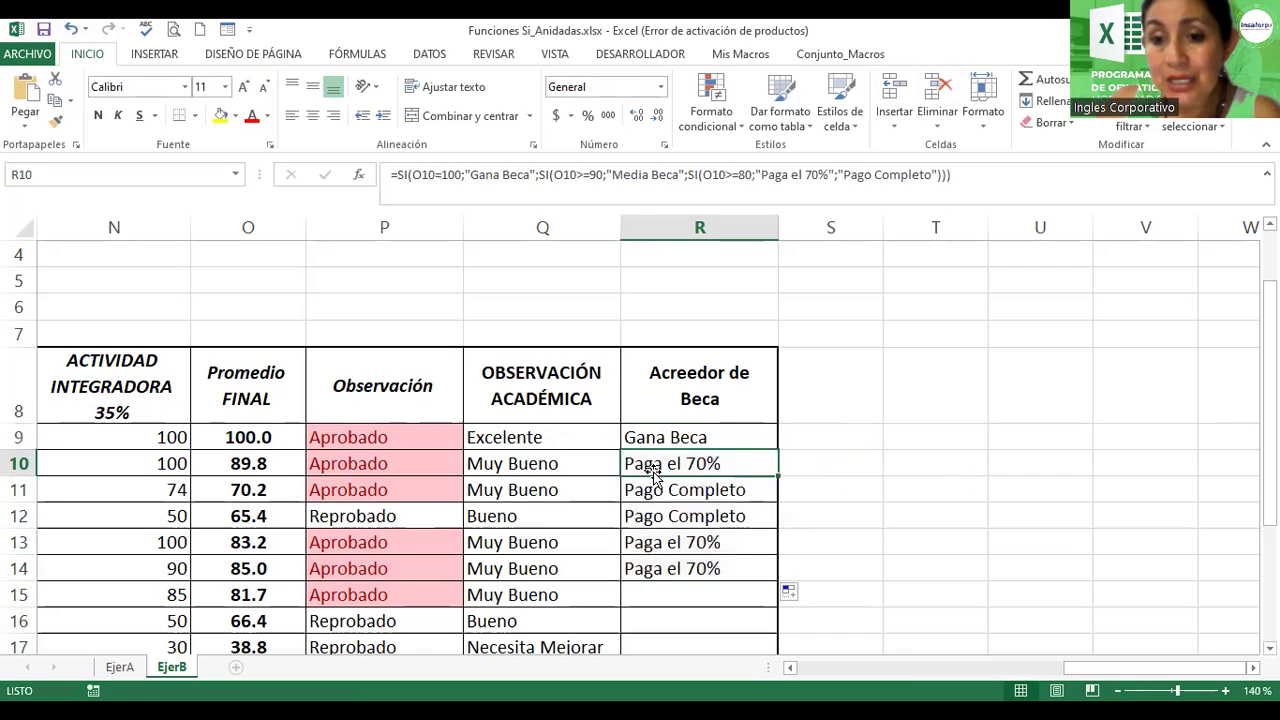
{"action": "left_click", "coordinate": [254, 466]}
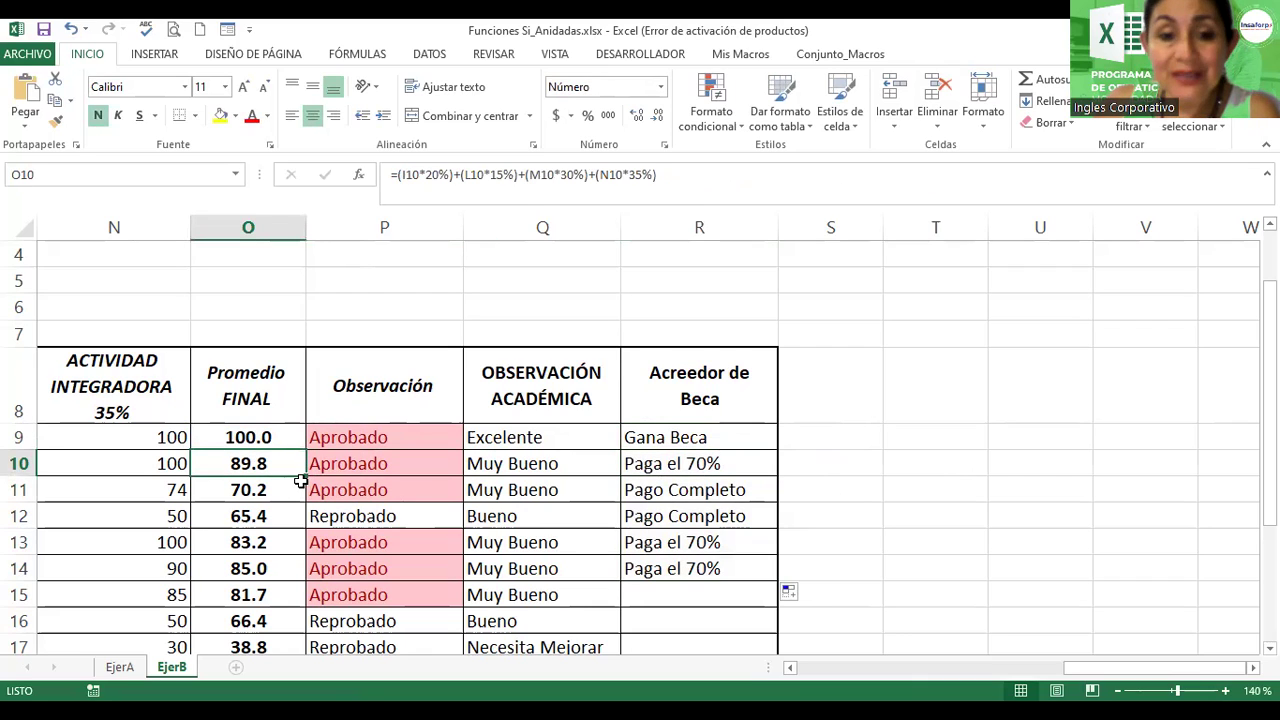
{"action": "scroll", "coordinate": [1026, 543], "scroll_direction": "down", "scroll_amount": 1}
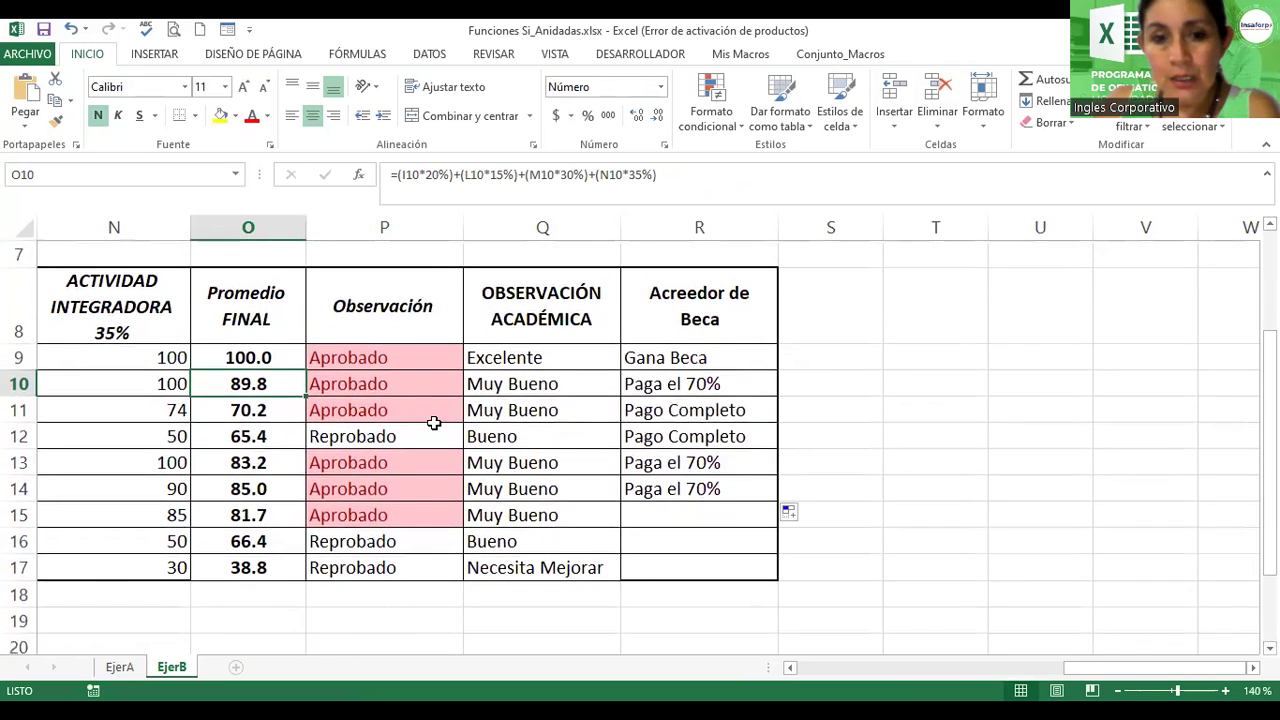
{"action": "left_click", "coordinate": [258, 413]}
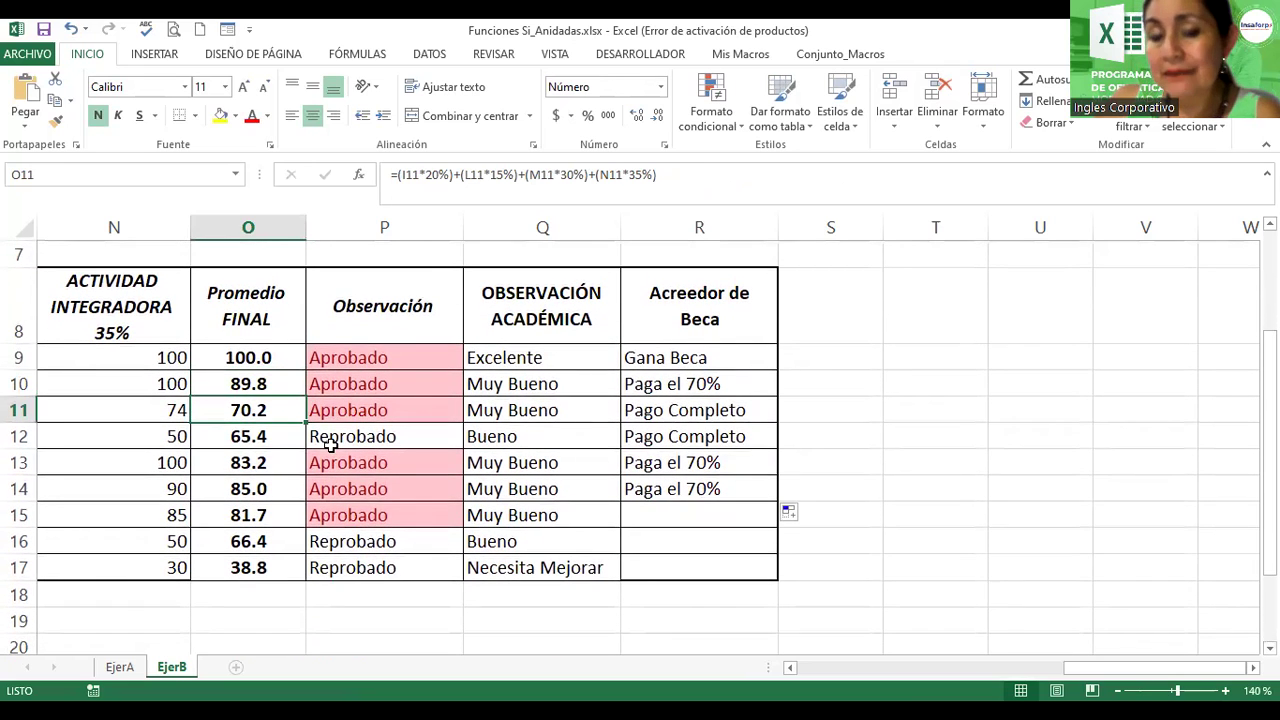
{"action": "left_click", "coordinate": [733, 408]}
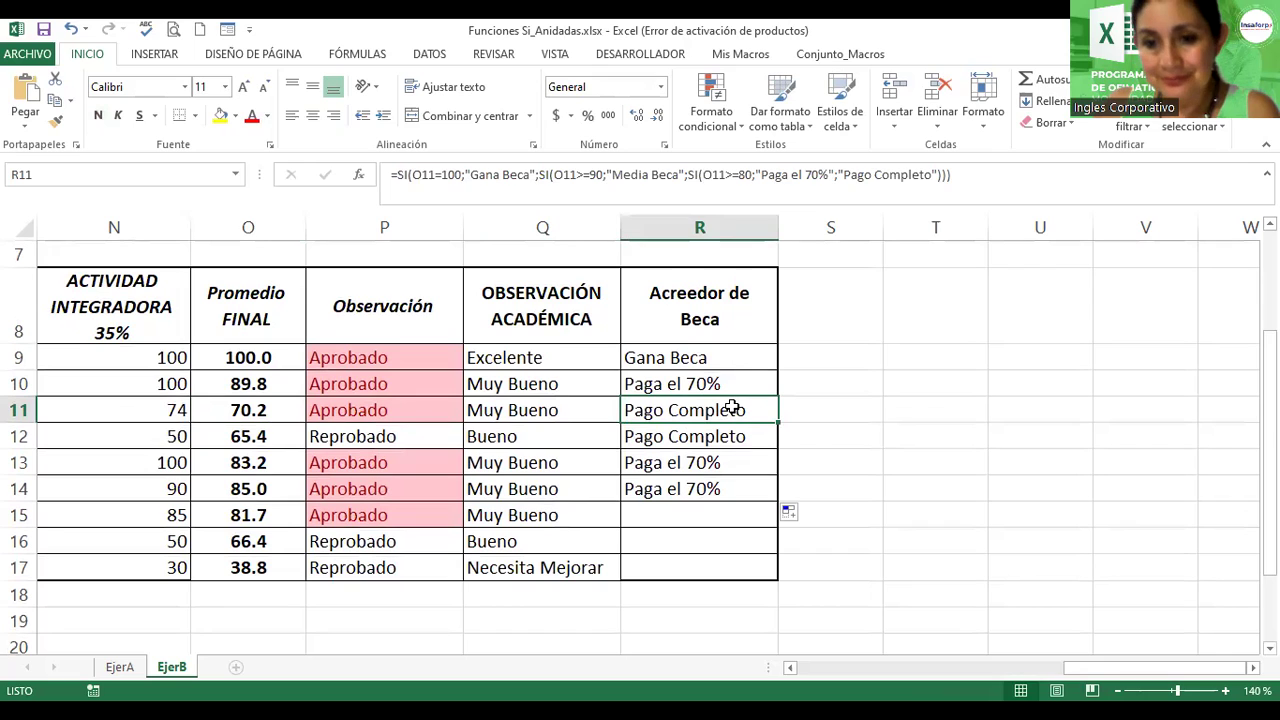
{"action": "left_click", "coordinate": [750, 489]}
{"action": "left_click_drag", "start_coordinate": [772, 503], "coordinate": [766, 568]}
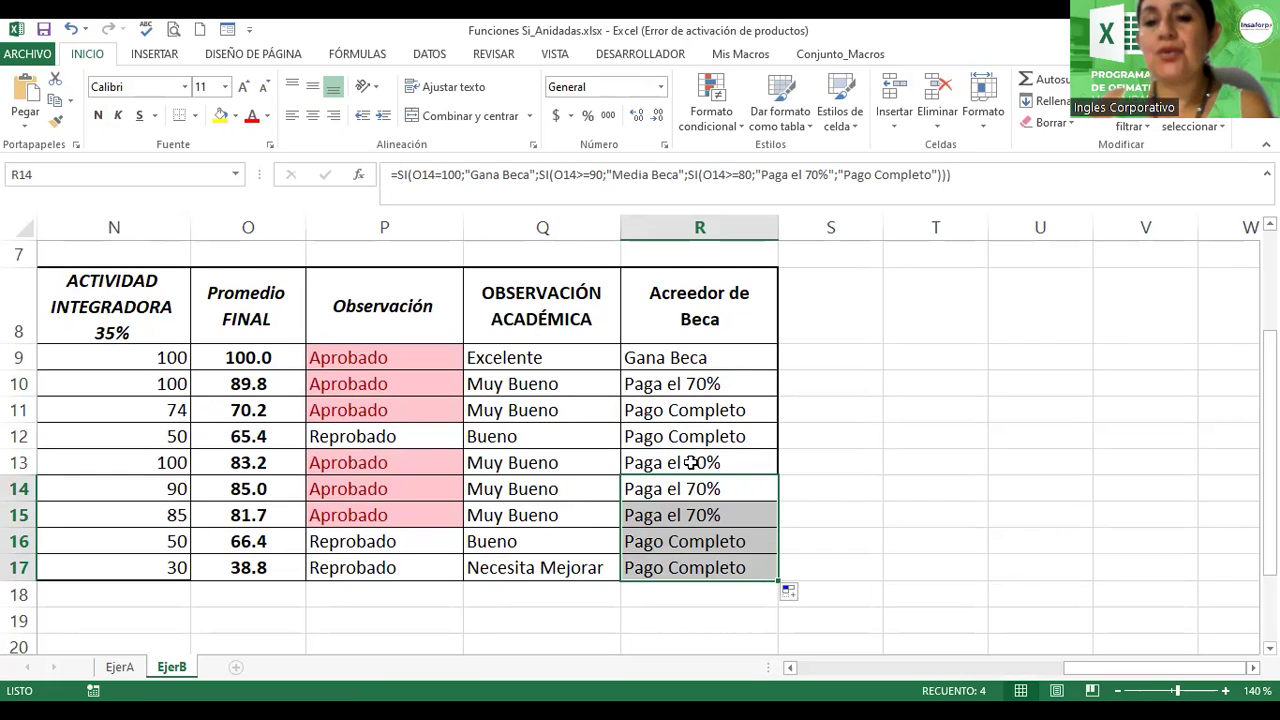
Step: Review the nested SI formula in R9 and view the whole grade table together with its reference tables at 80% zoom
{"action": "double_click", "coordinate": [695, 364]}
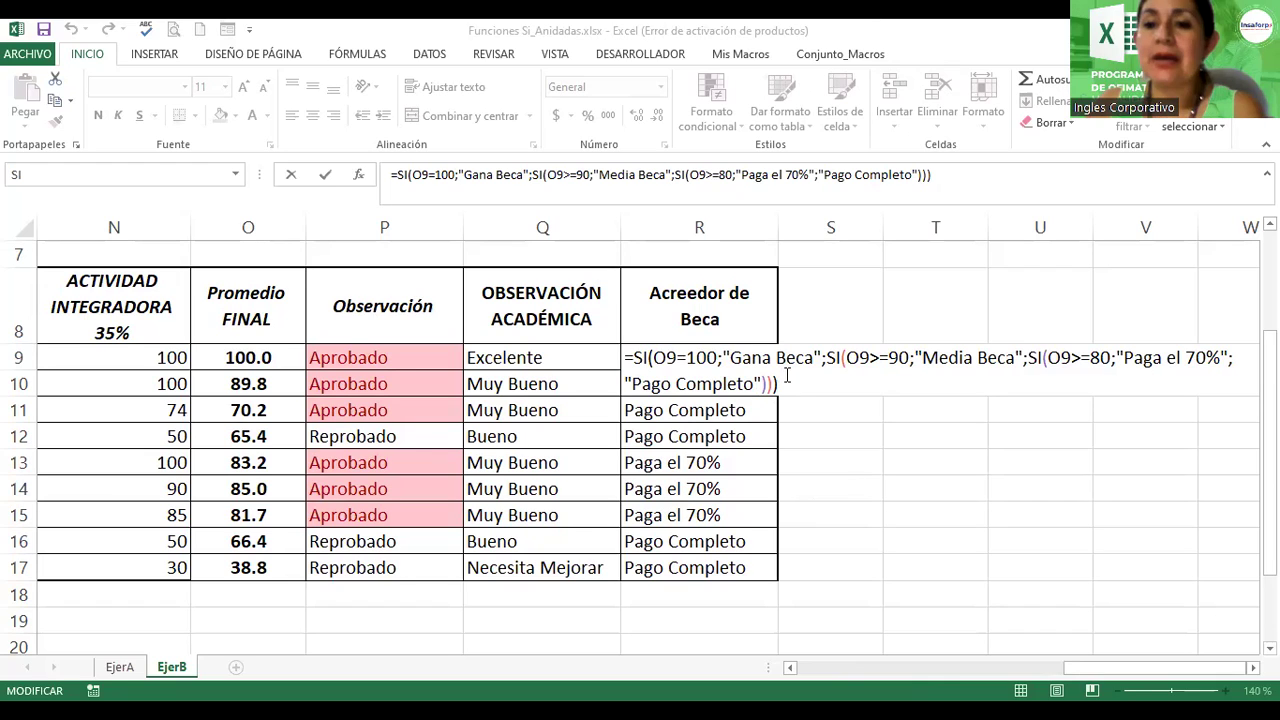
{"action": "key", "text": "Left"}
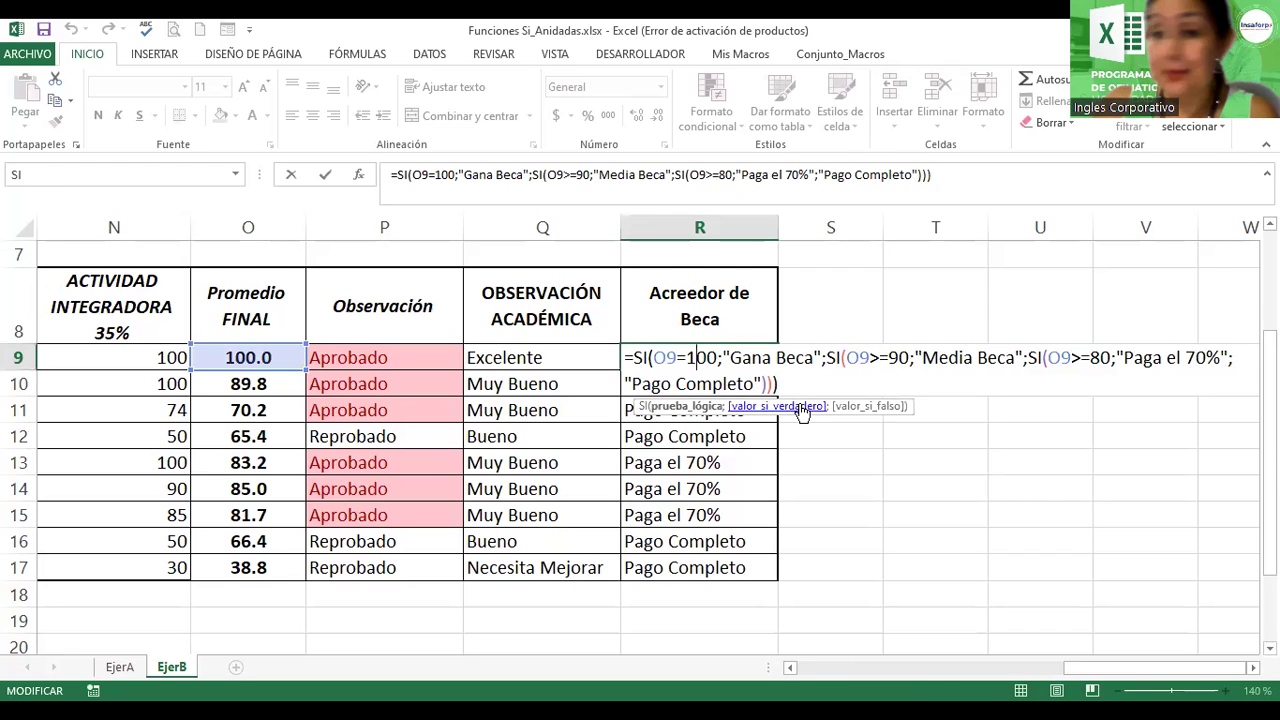
{"action": "key", "text": "Return"}
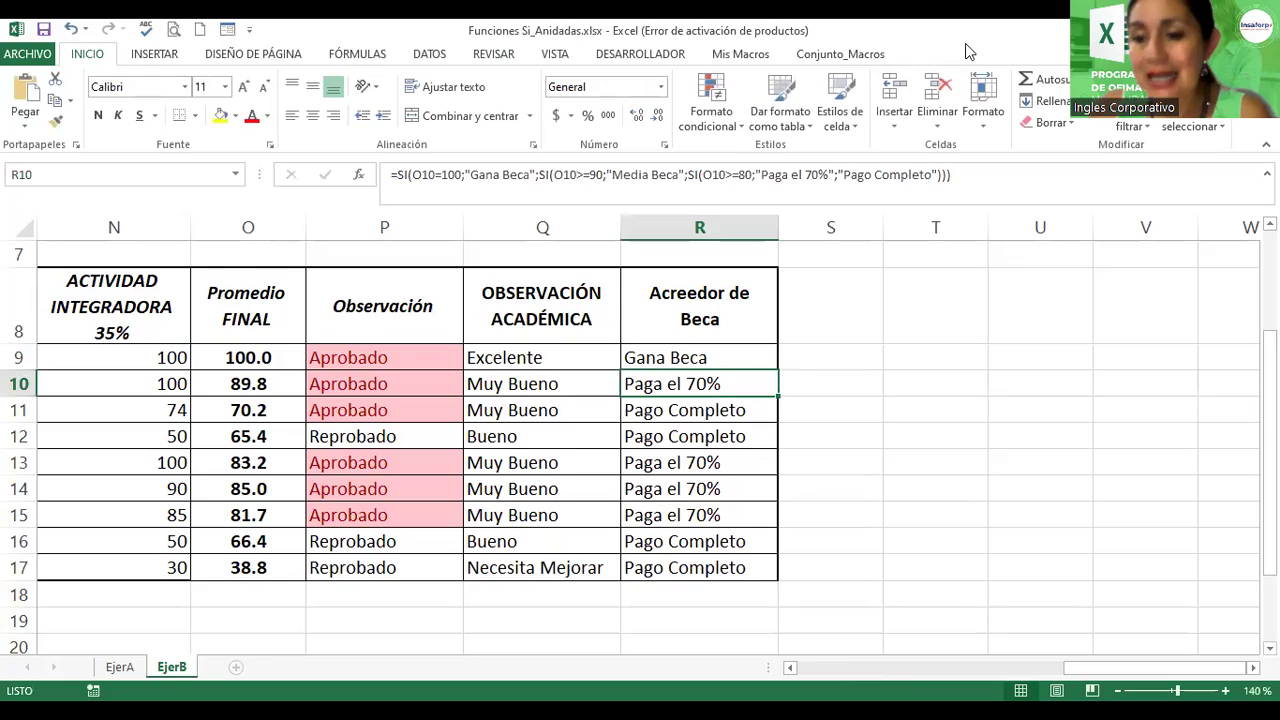
{"action": "scroll", "coordinate": [640, 435], "scroll_direction": "down", "scroll_amount": 4, "text": "ctrl"}
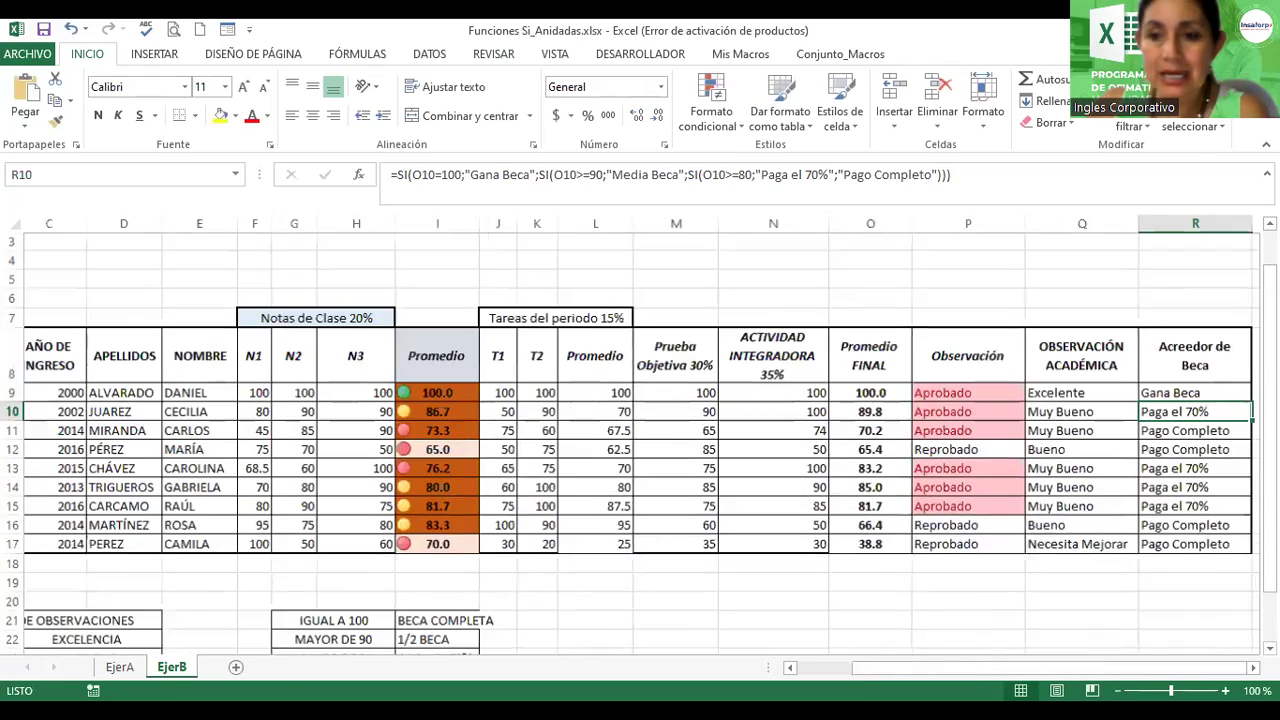
{"action": "scroll", "coordinate": [110, 326], "scroll_direction": "down", "scroll_amount": 3, "text": "ctrl"}
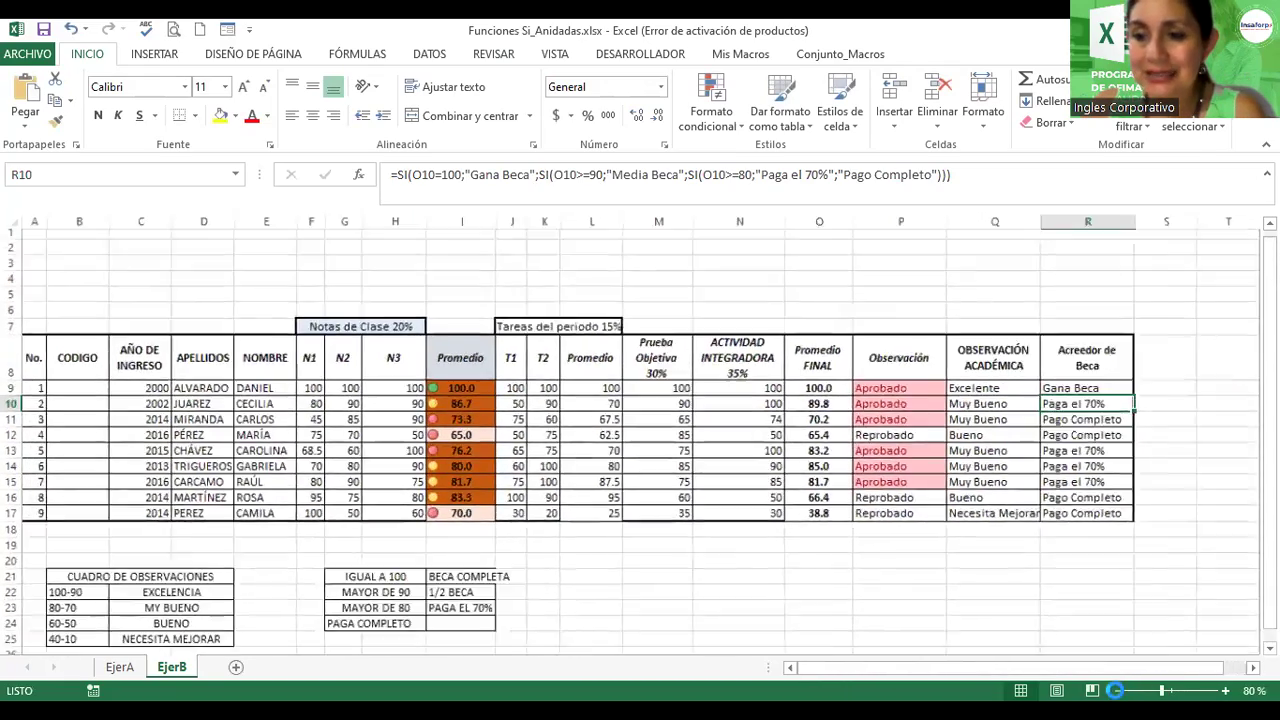